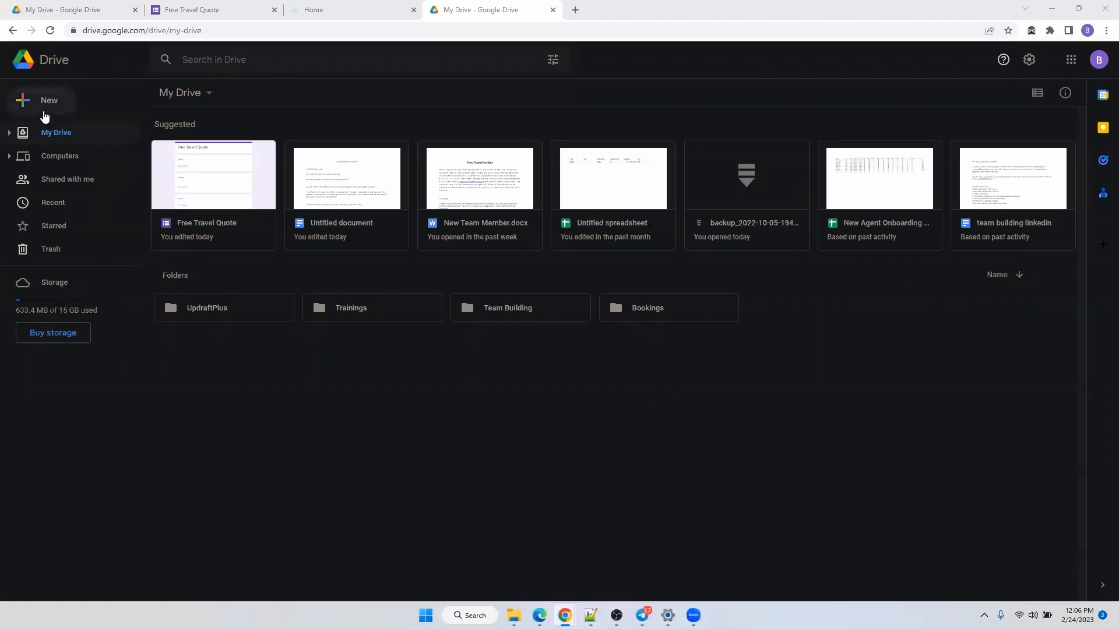
Look over The Rambling Ones site and open the Free Travel Quote form via Start Planning.
left_click(355, 7)
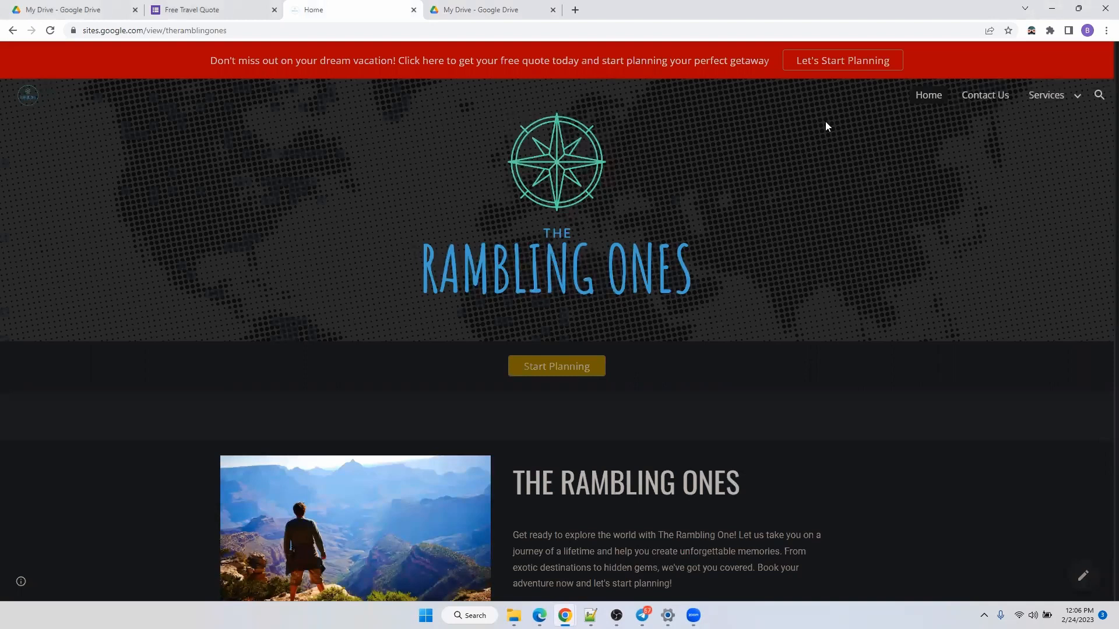
scroll(826, 123, "down", 9)
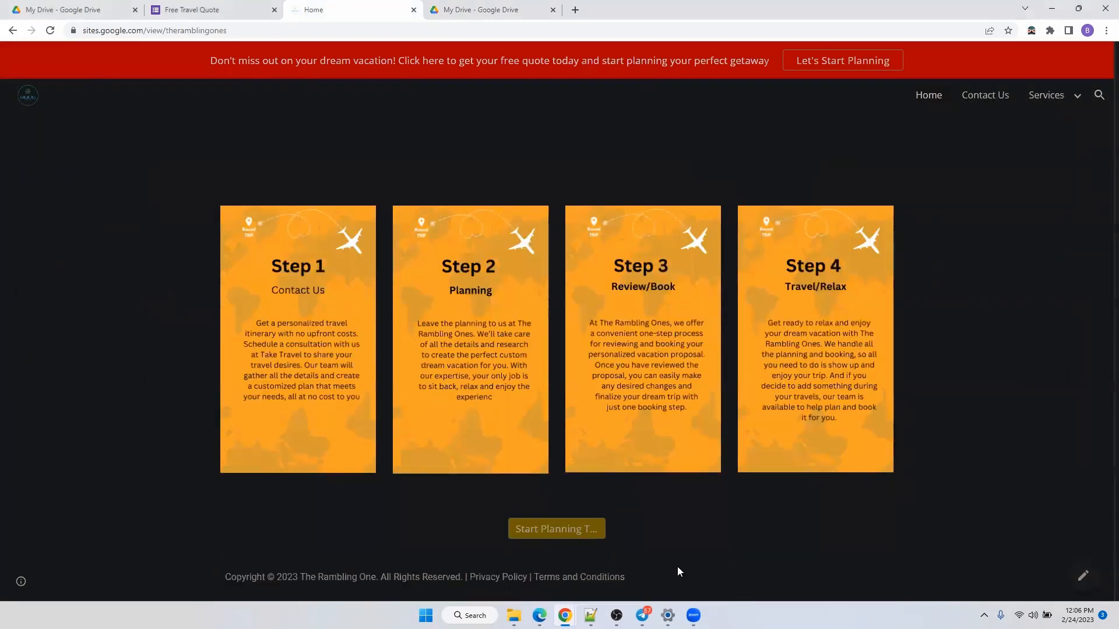
scroll(469, 512, "up", 8)
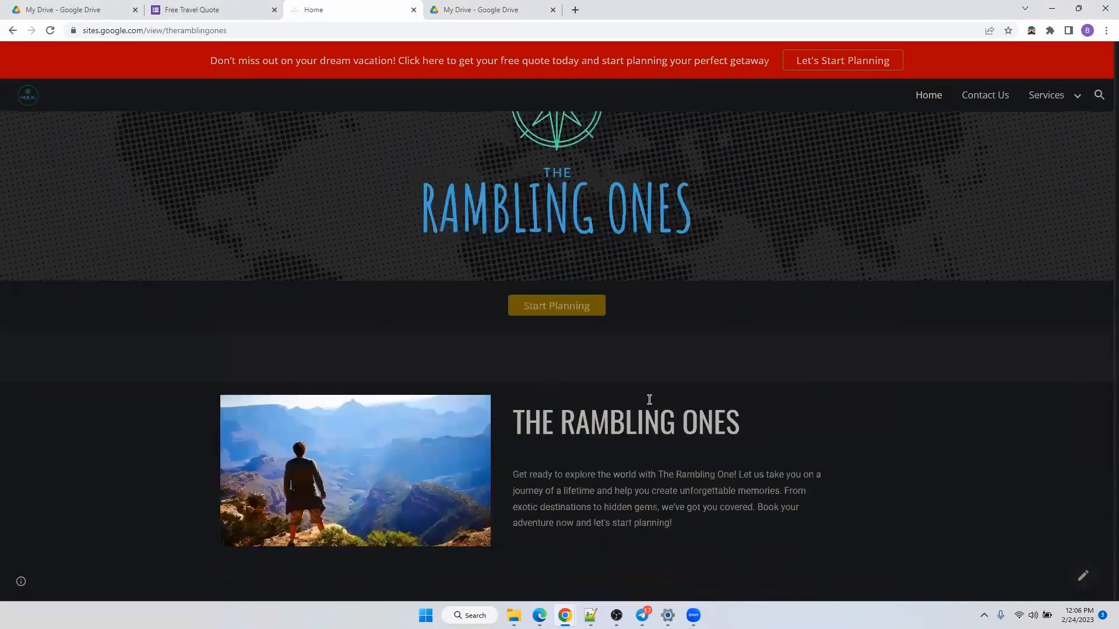
left_click(549, 310)
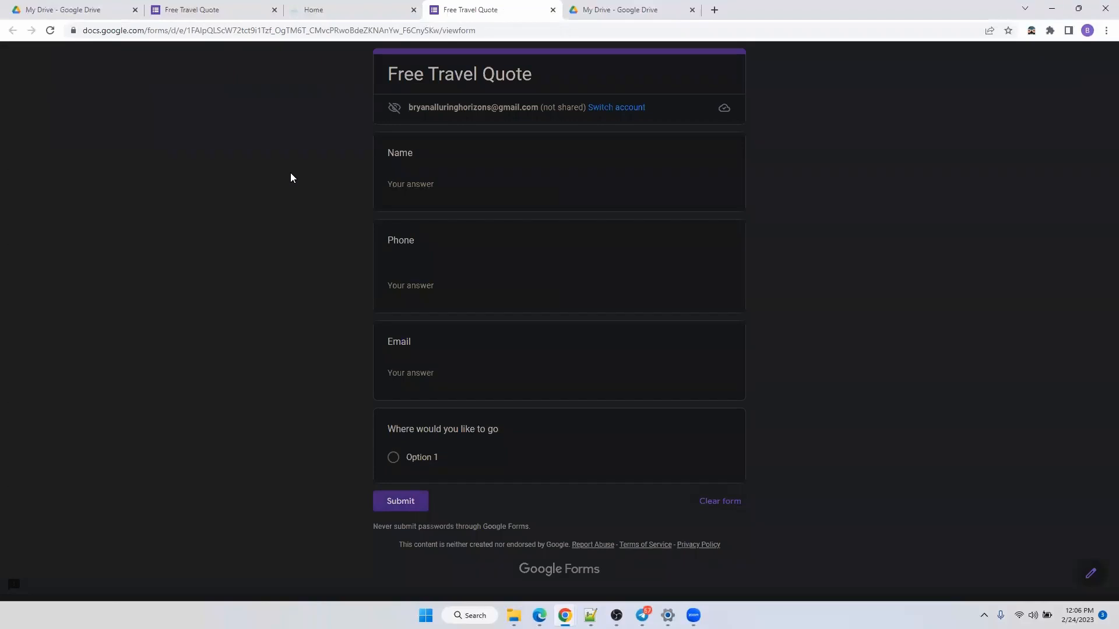
Close the quote form tab and open the site's Contact Us page.
left_click(553, 9)
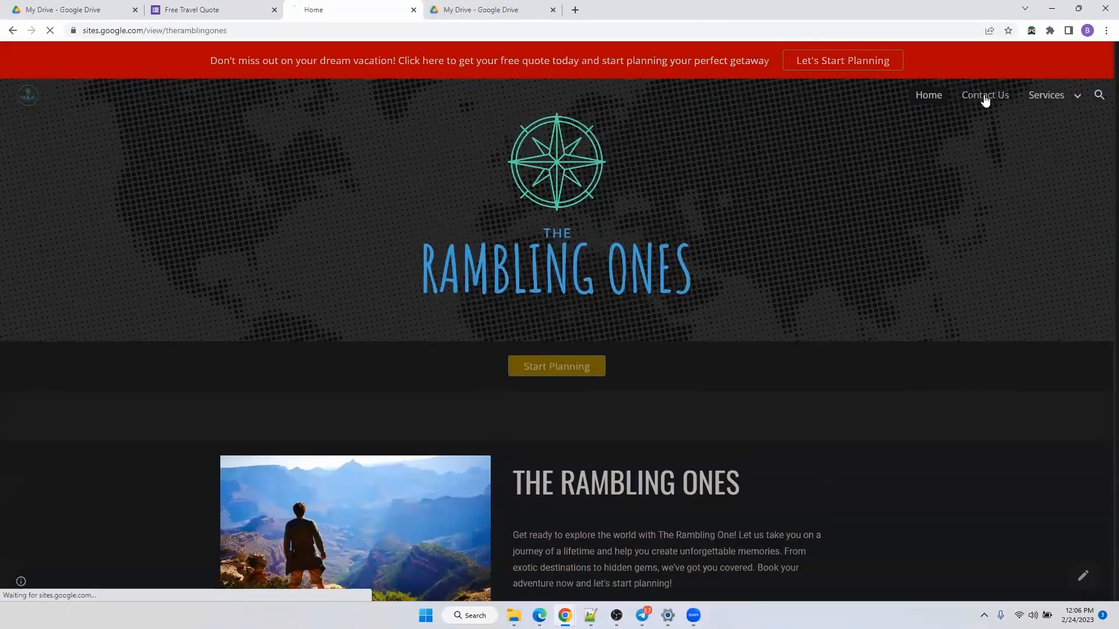
left_click(987, 95)
scroll(676, 576, "down", 1)
scroll(676, 575, "up", 1)
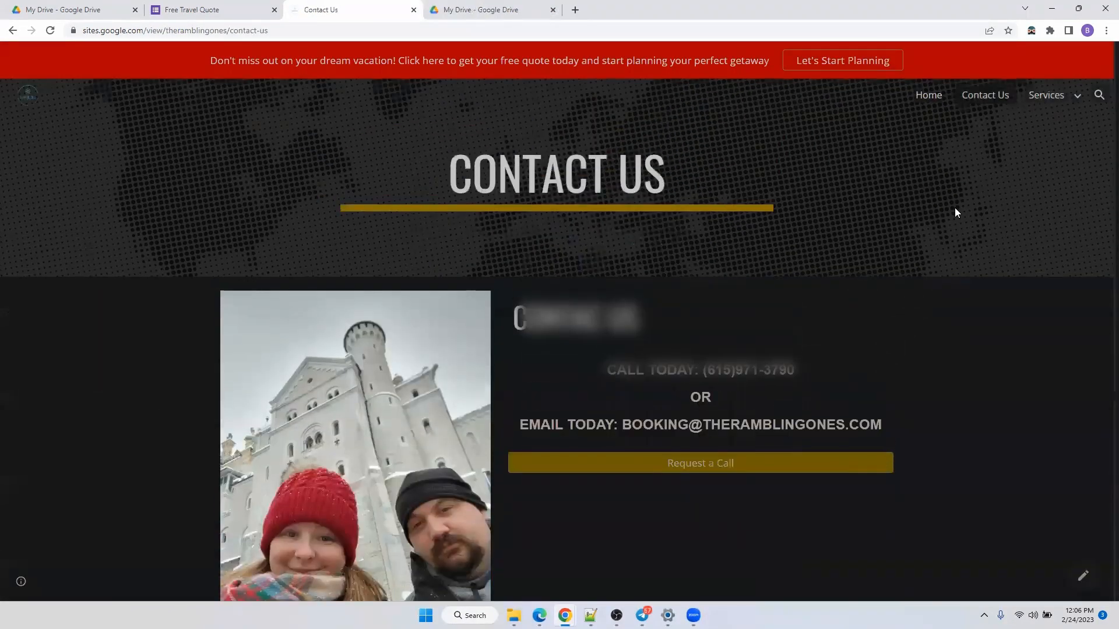
Open Services > Excursion to view the Viator page, then close it and Contact Us.
mouse_move(1069, 103)
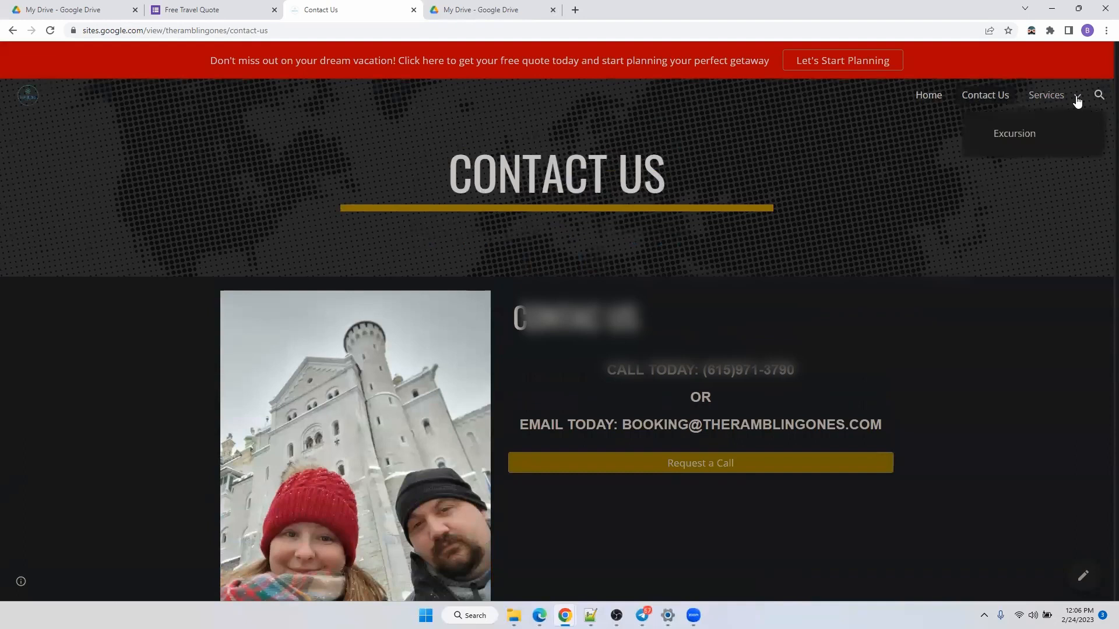
left_click(1014, 137)
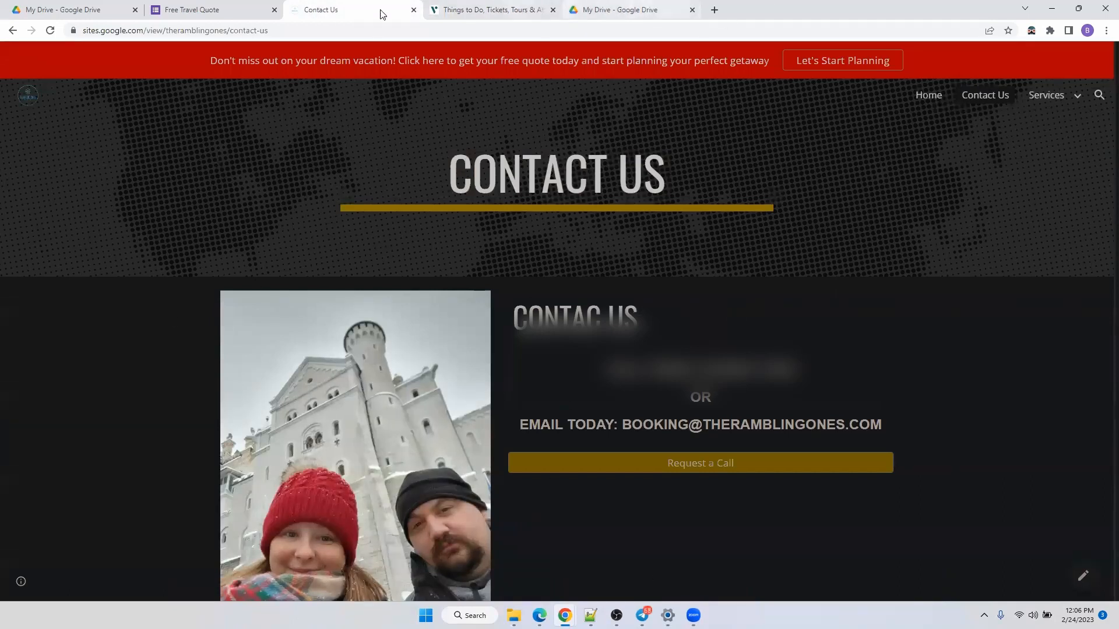
left_click(506, 12)
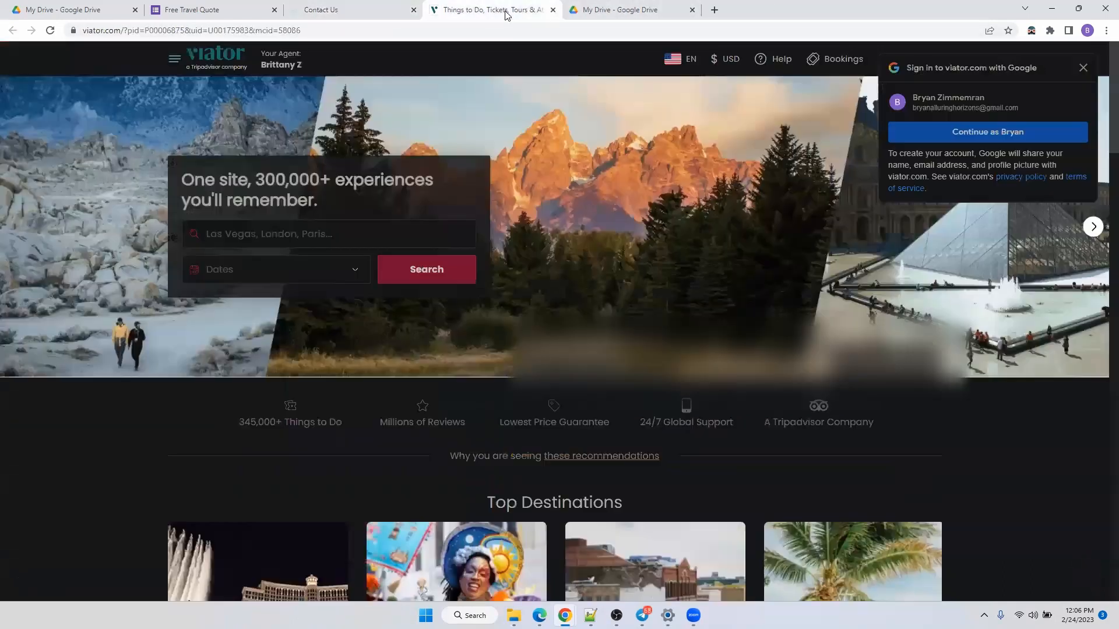
left_click(552, 11)
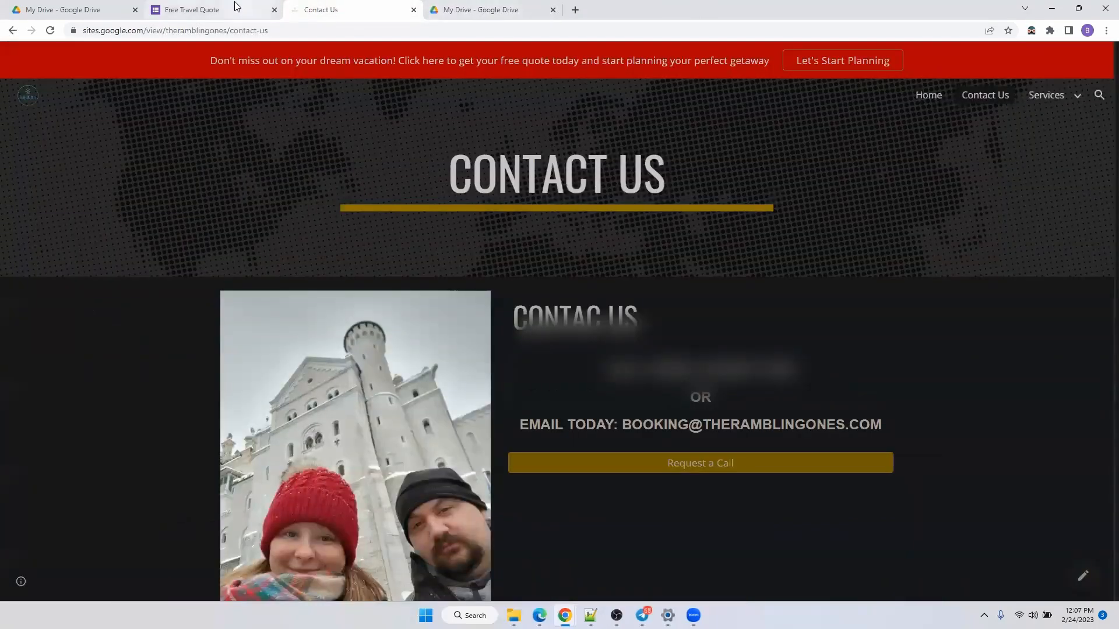
left_click(413, 10)
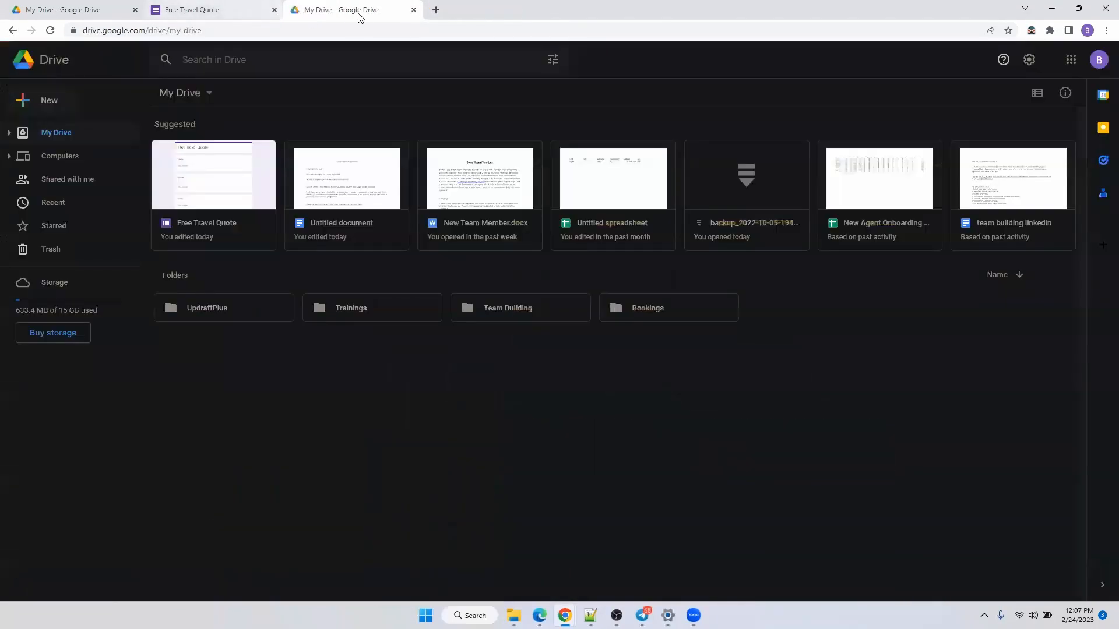
Create a new Google Site from Drive's New > More menu and go to the Sites home page.
left_click(51, 102)
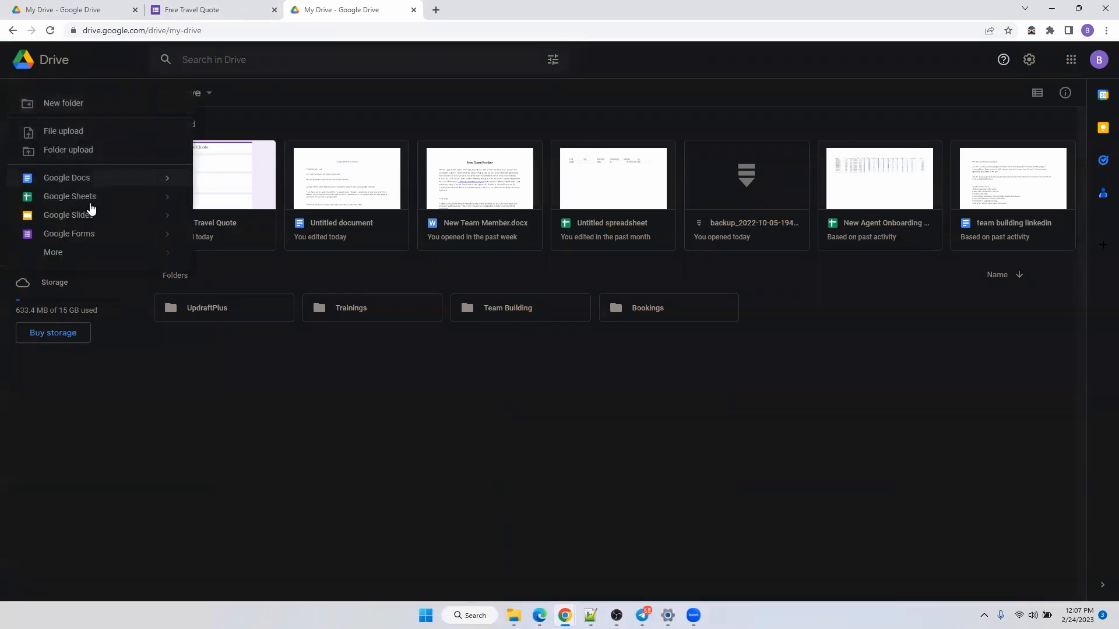
mouse_move(63, 258)
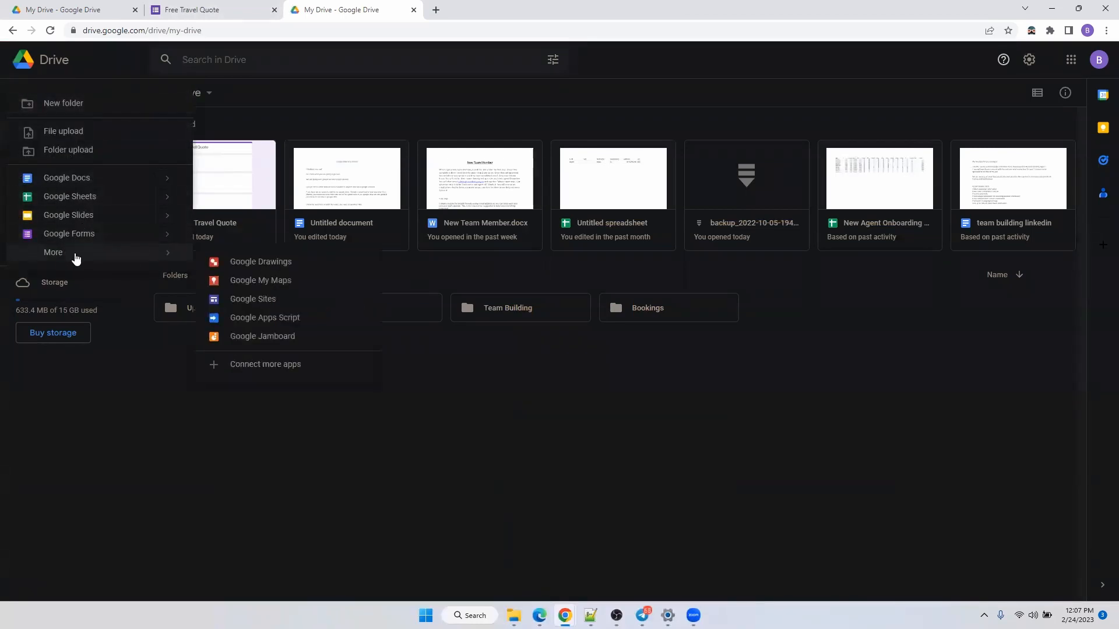
left_click(283, 300)
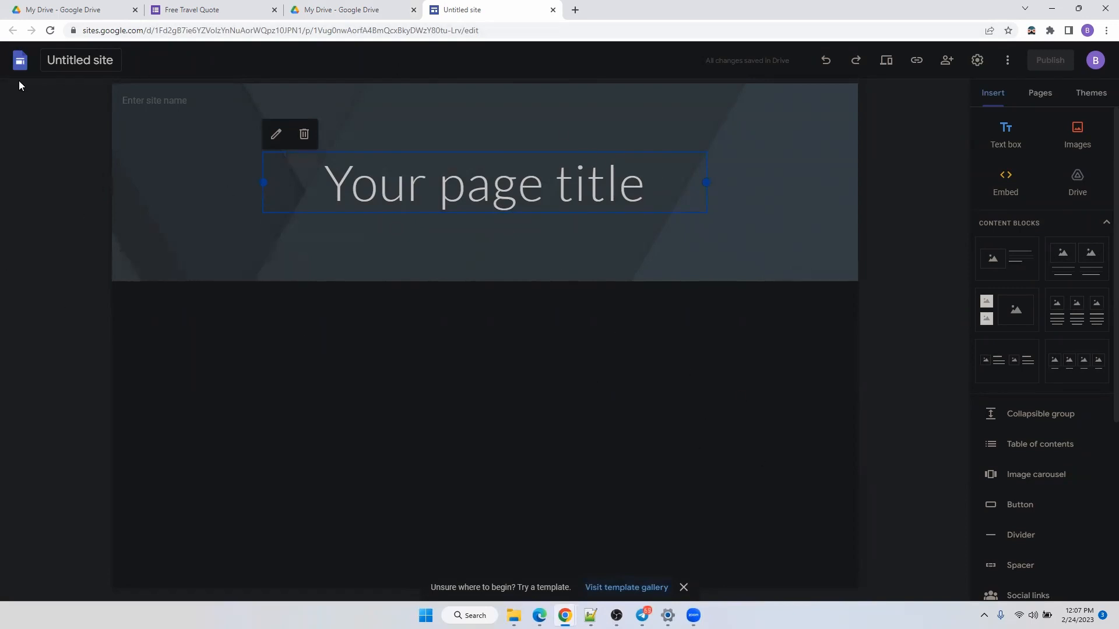
left_click(11, 63)
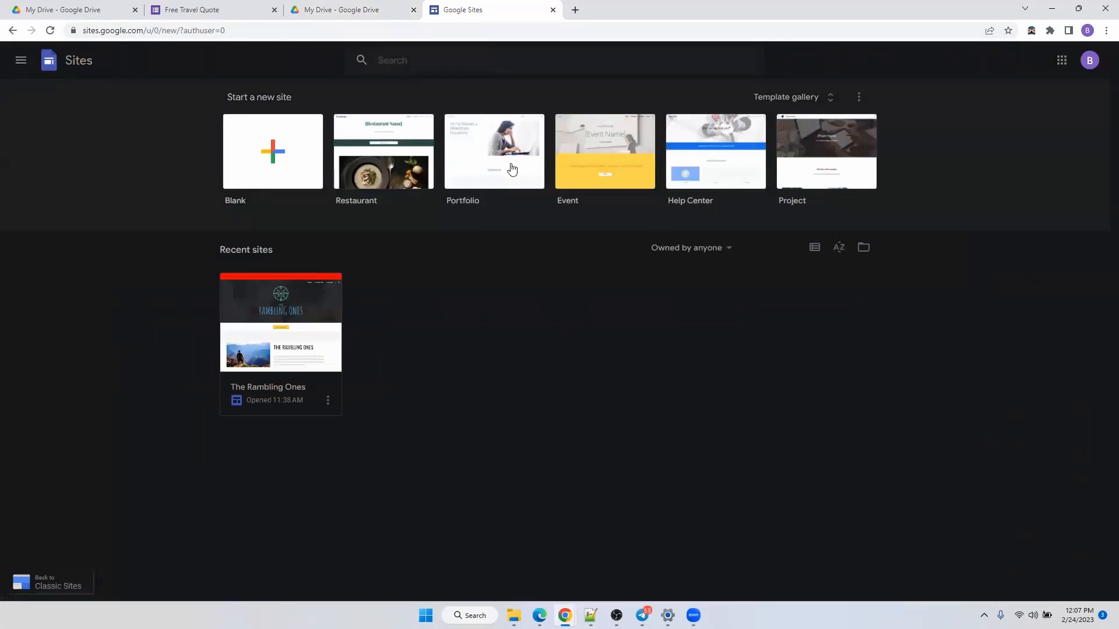
Start a new site from the Restaurant template in the template gallery.
left_click(772, 106)
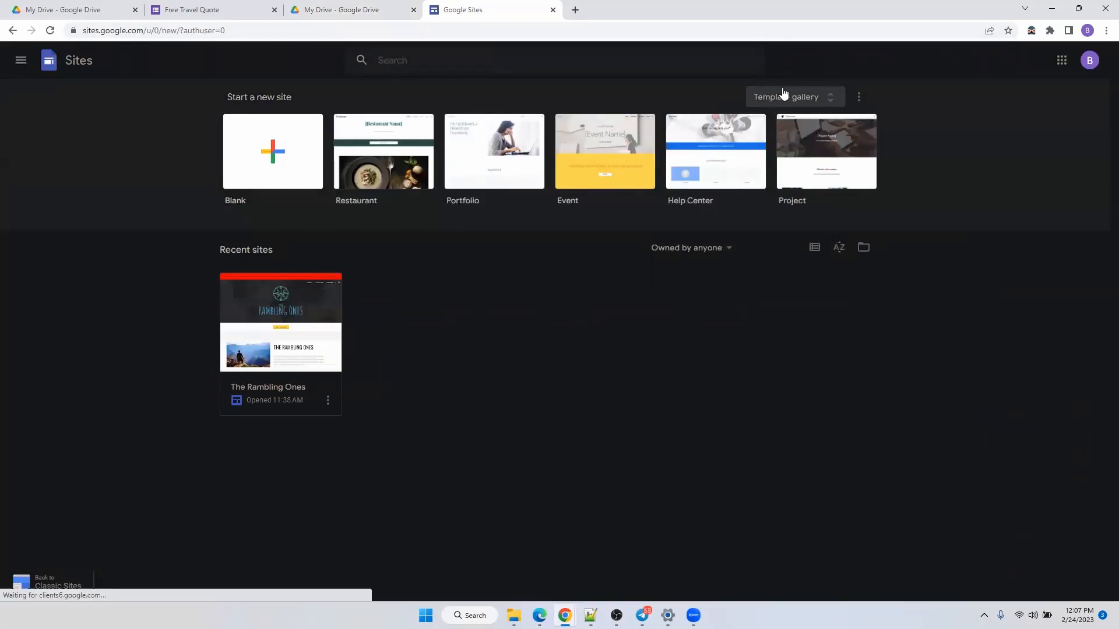
scroll(676, 388, "down", 4)
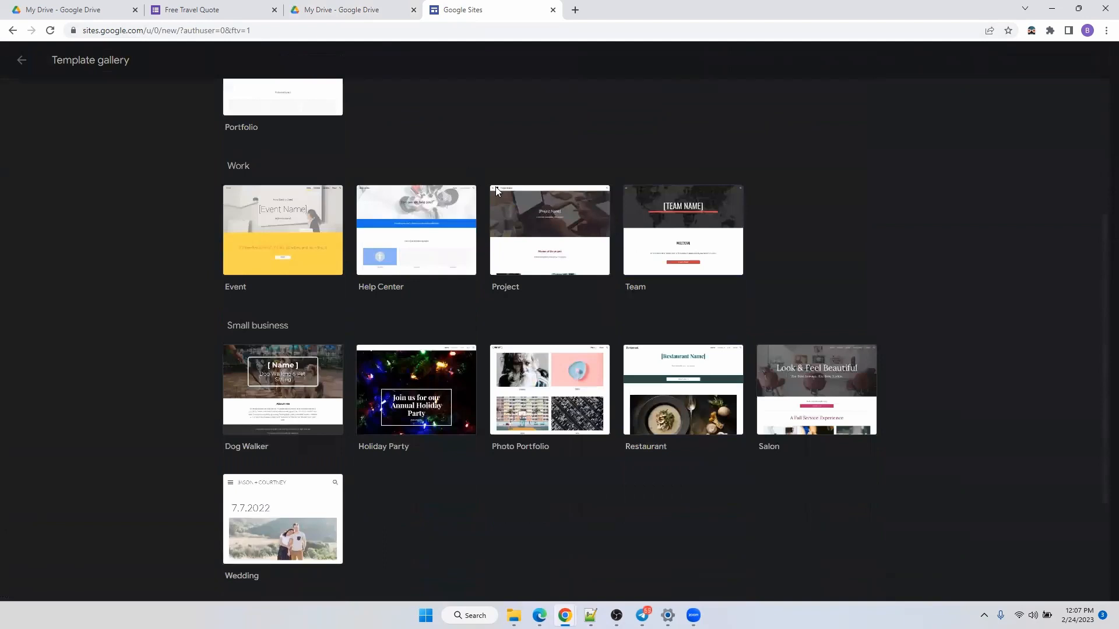
left_click(697, 402)
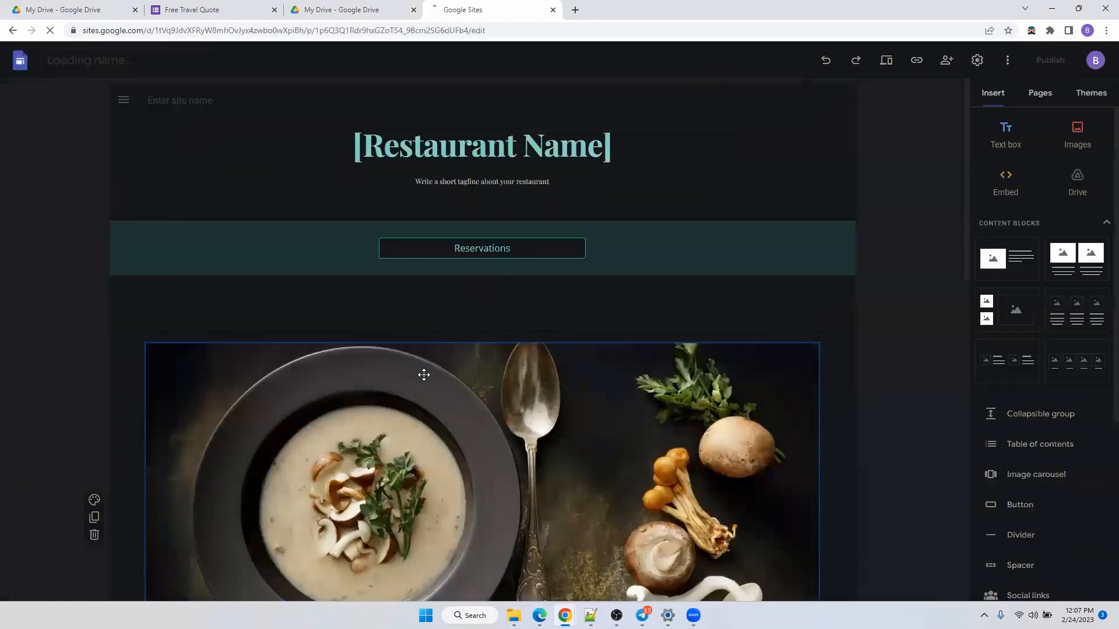
Scroll through the Restaurant template and select the first press coverage quote.
scroll(618, 169, "down", 4)
scroll(622, 379, "down", 8)
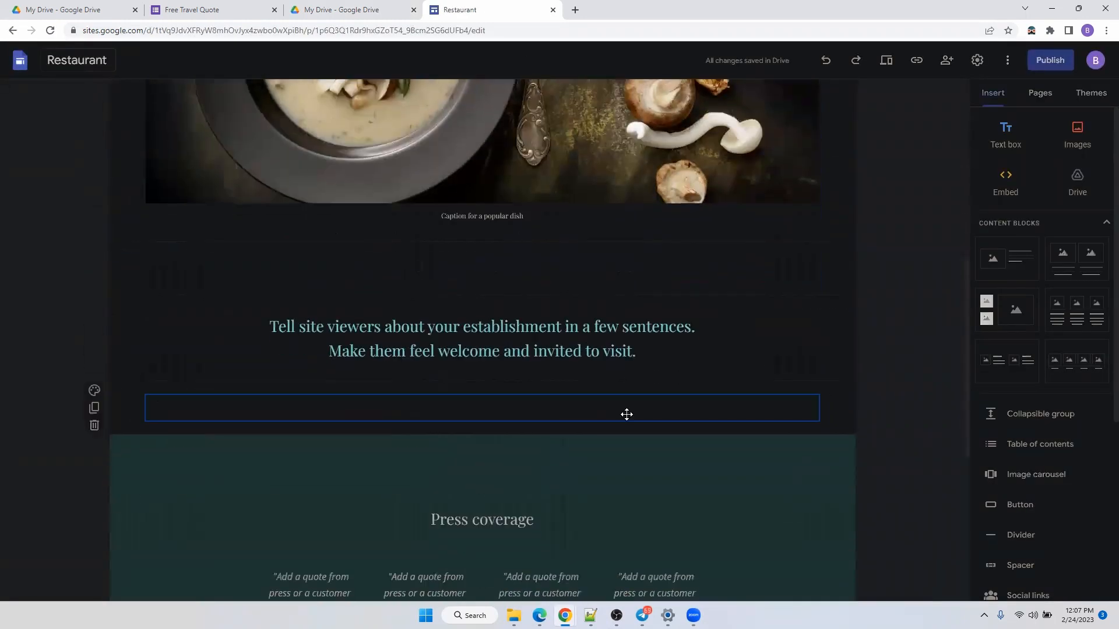
left_click(314, 374)
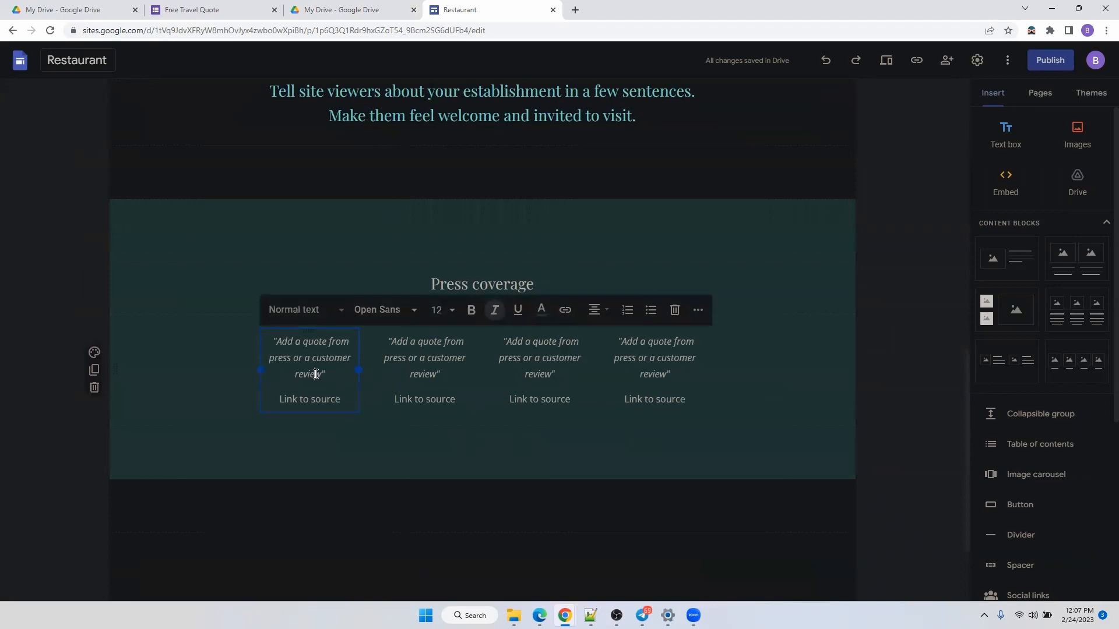
scroll(320, 369, "up", 12)
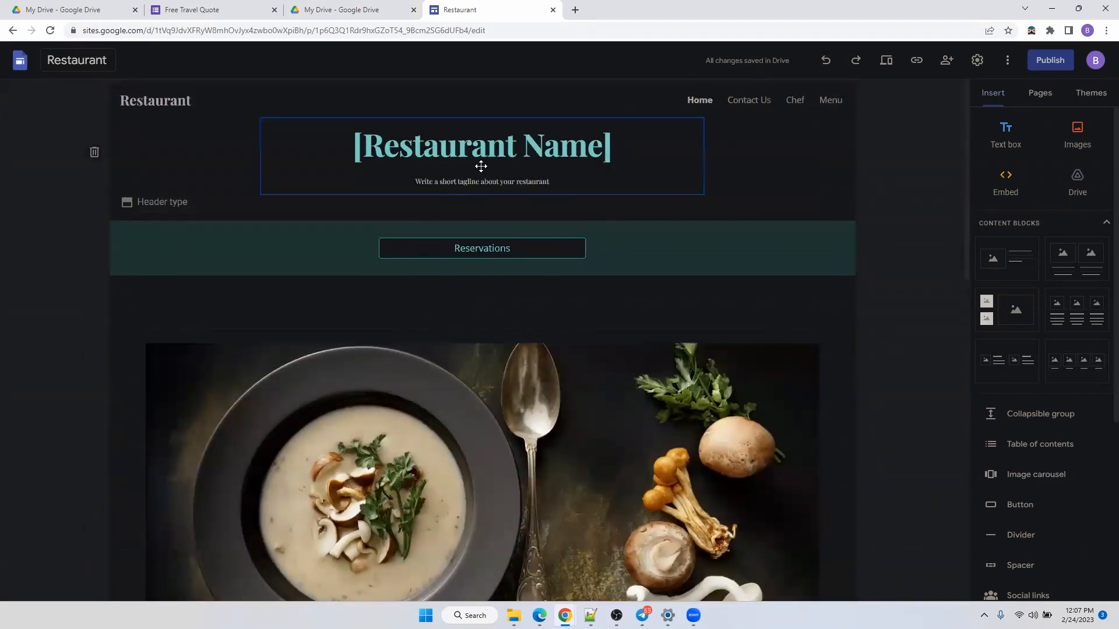
Replace the placeholder title with centred 'The Rambling Ones', preview the site, then close the preview.
double_click(502, 139)
key("Delete")
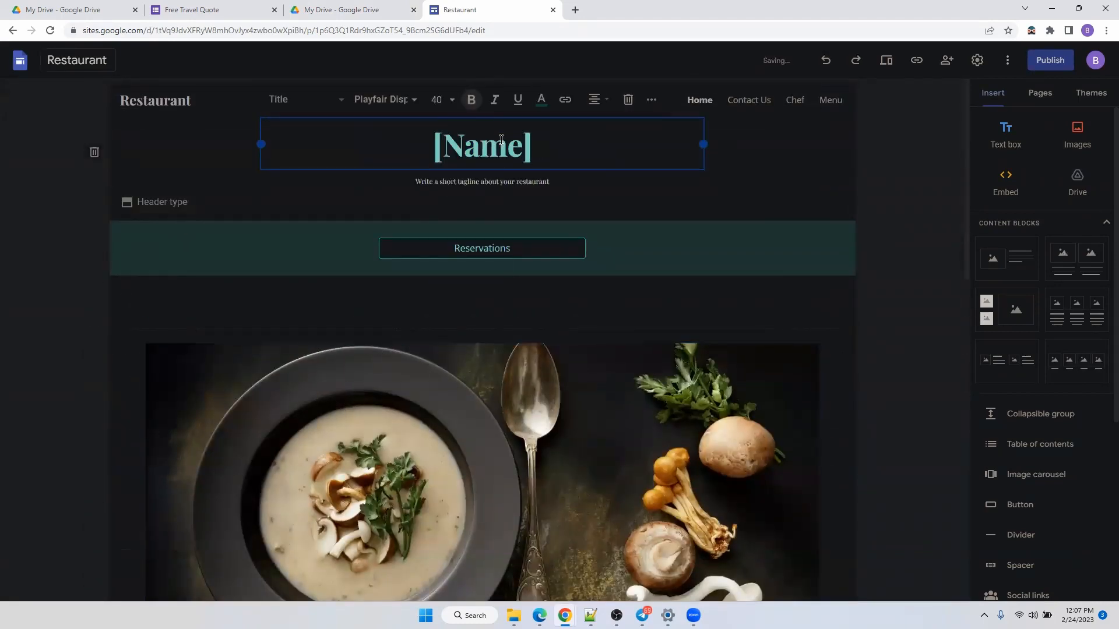
key("Delete")
key("Delete")
key("Delete")
key("Delete")
key("Delete")
key("BackSpace")
key("BackSpace")
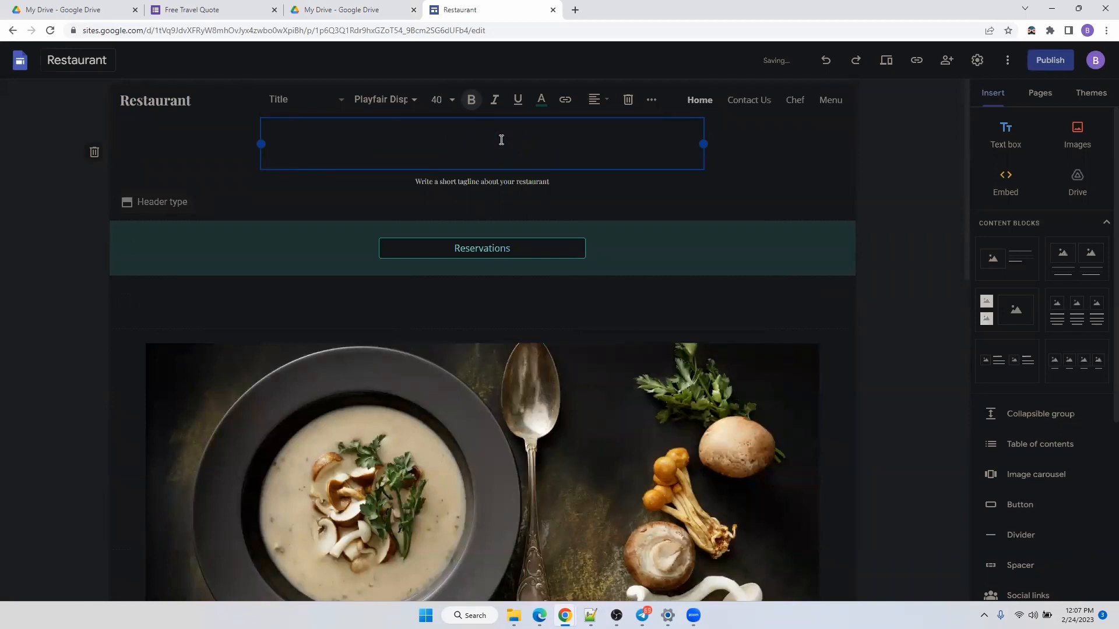
left_click(593, 99)
left_click(587, 157)
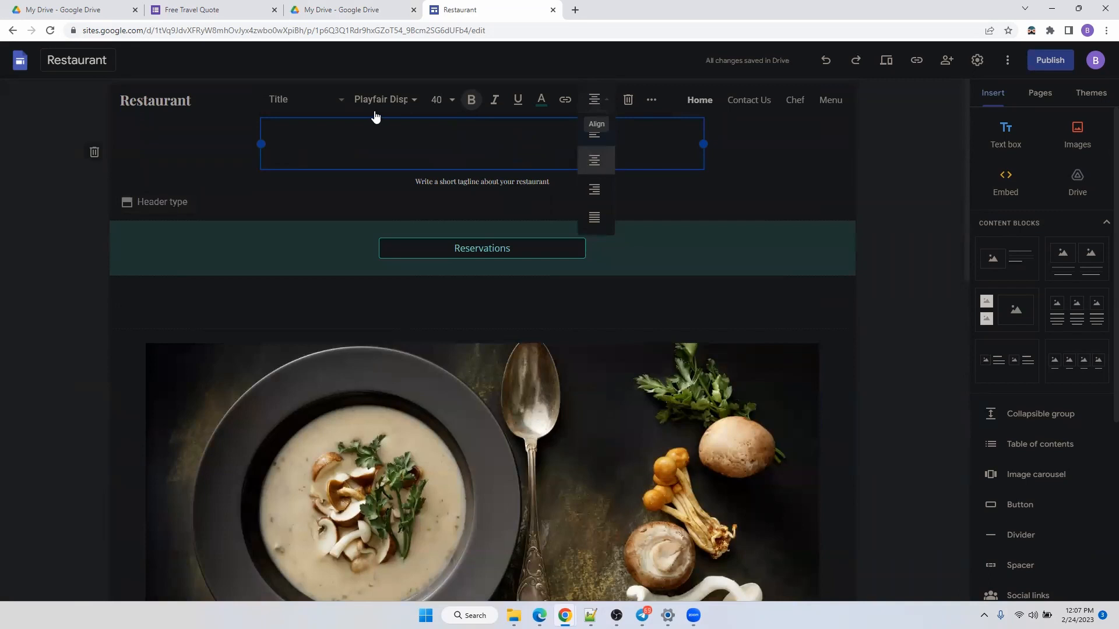
type("The Ra")
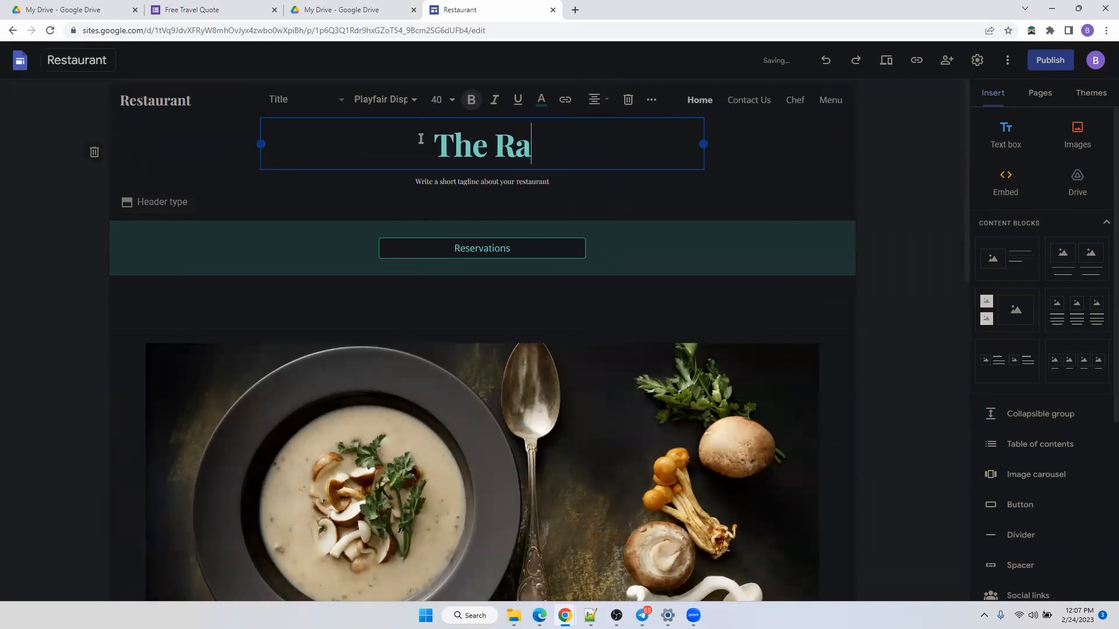
type("mbling Ones")
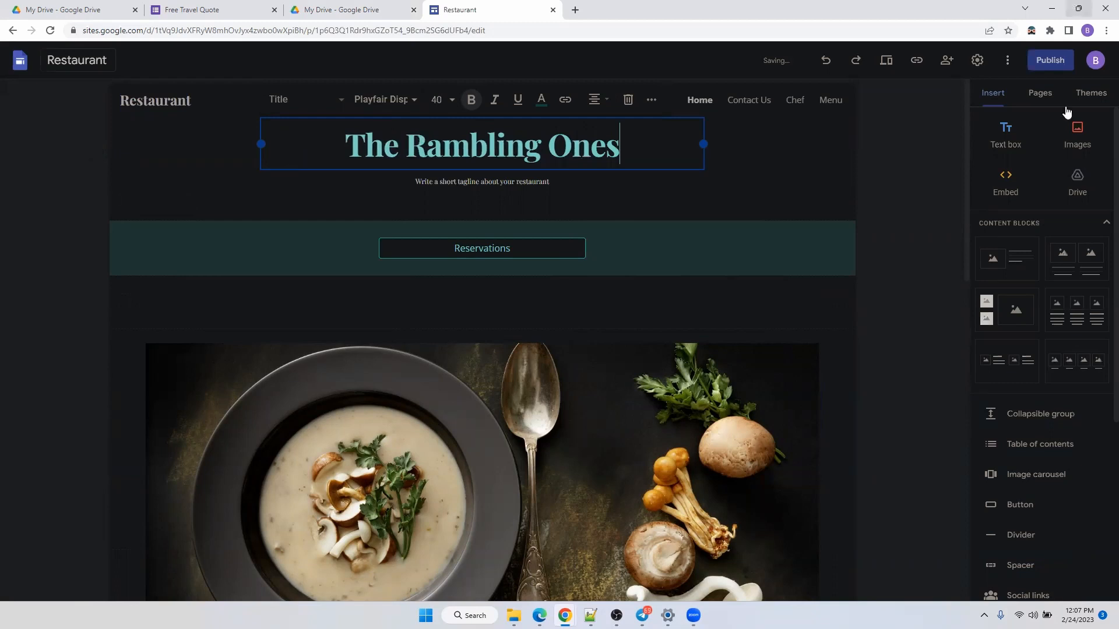
left_click(893, 65)
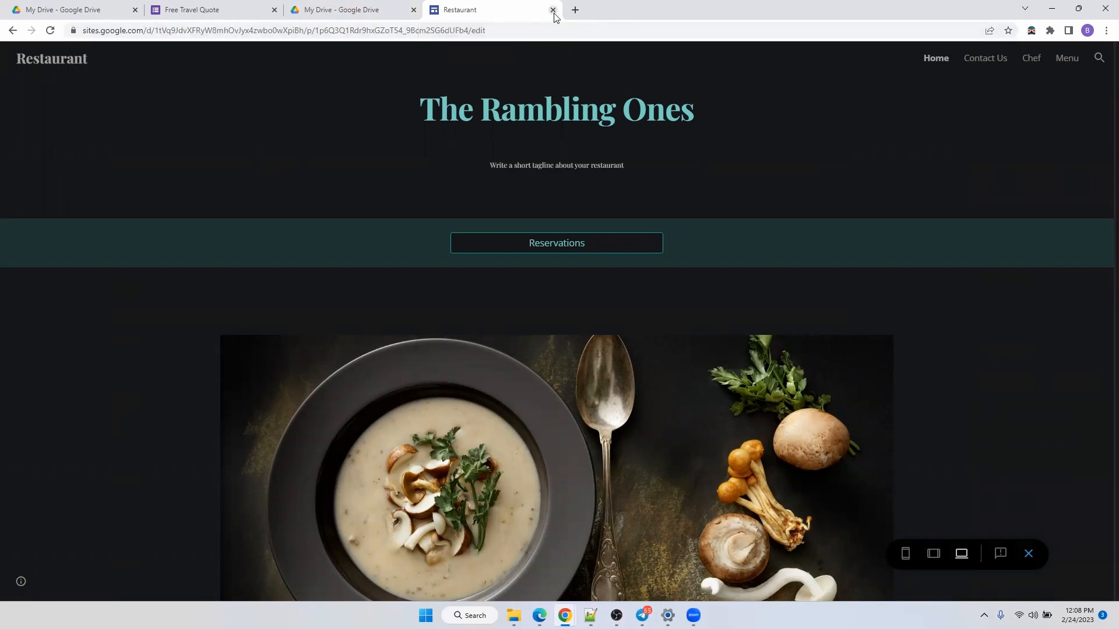
left_click(552, 11)
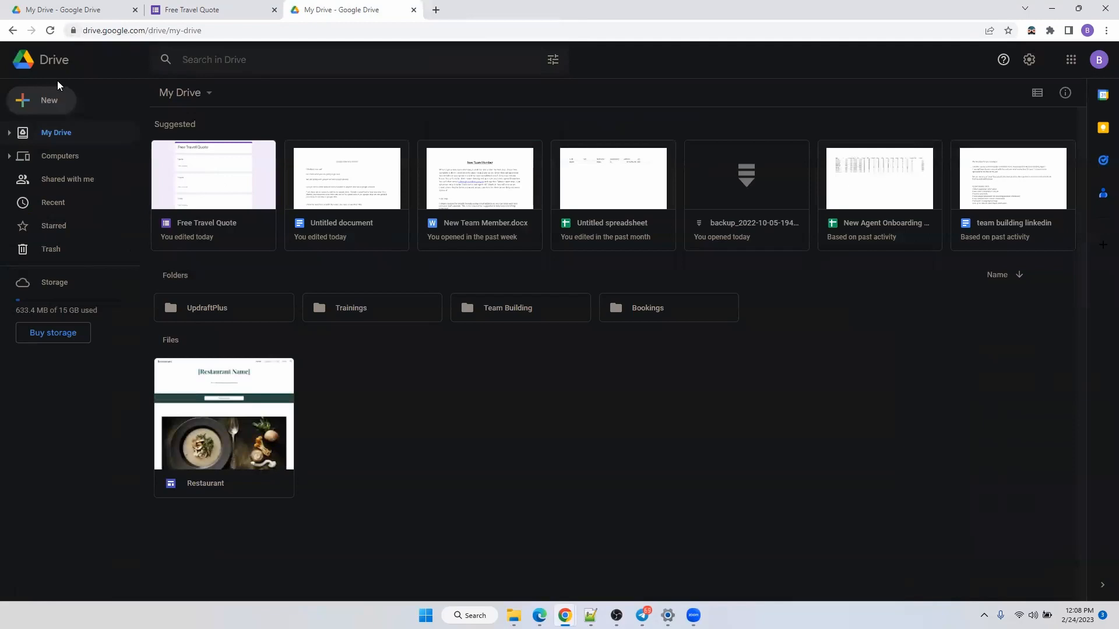
Create another blank Google Site from Drive's New > More > Google Sites menu.
left_click(49, 105)
mouse_move(95, 256)
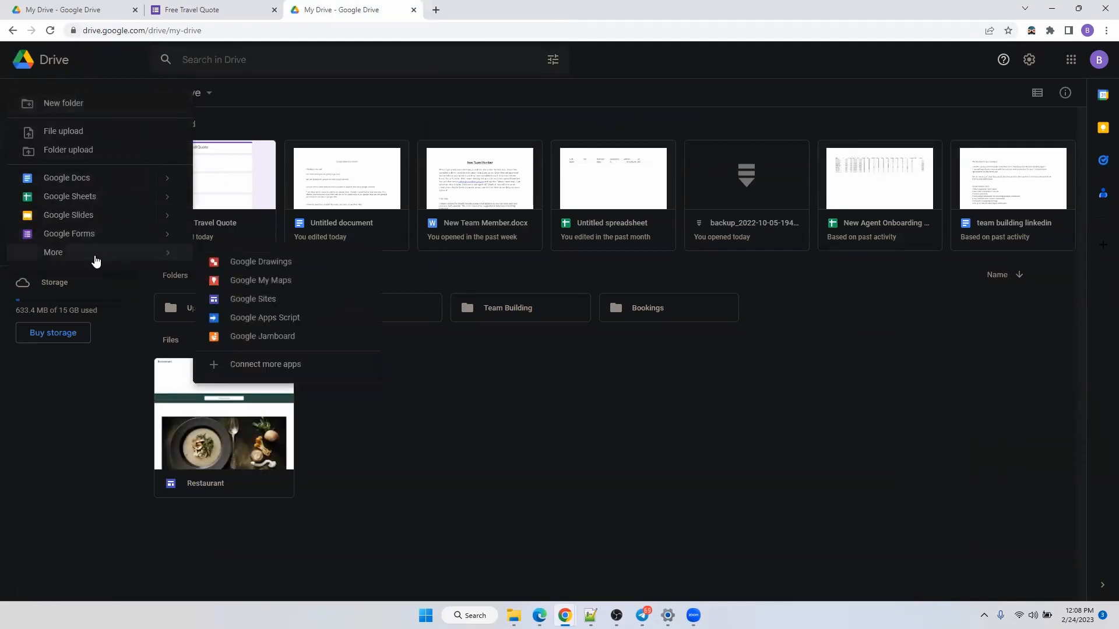
left_click(252, 299)
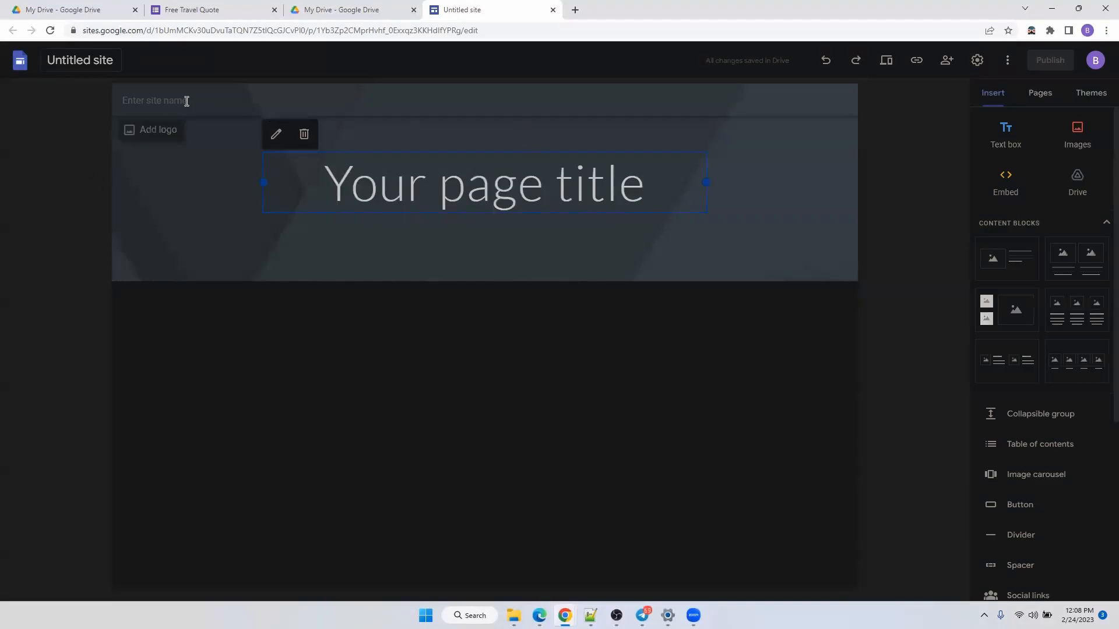
Rename the site document to 'The Rambling Ones' and give the header the same site name.
left_click(64, 68)
key("BackSpace")
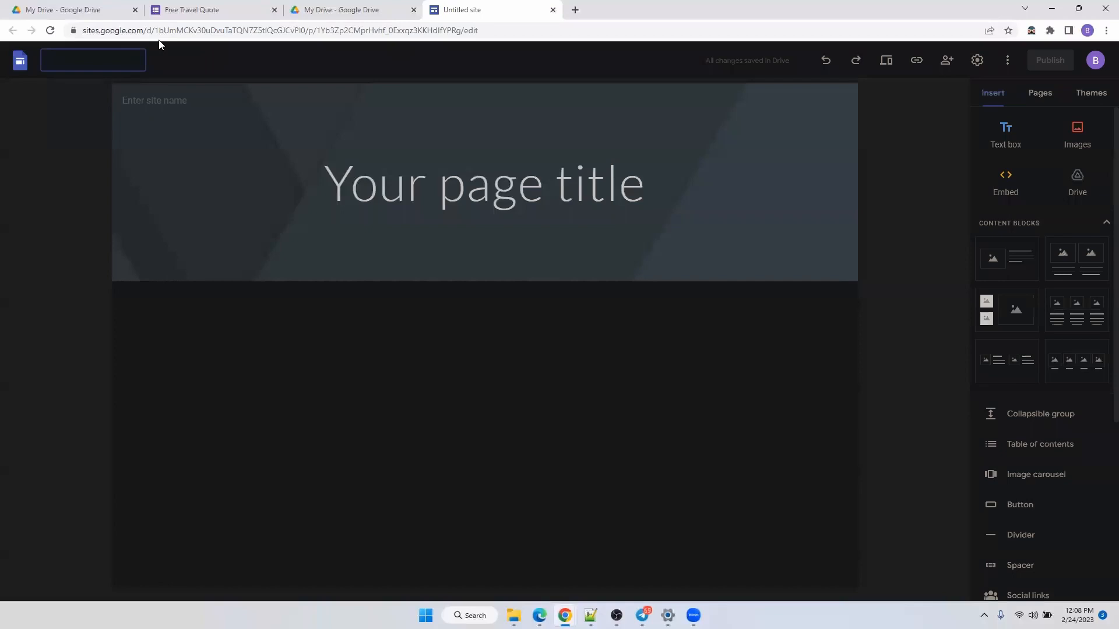
left_click(89, 62)
type("The ")
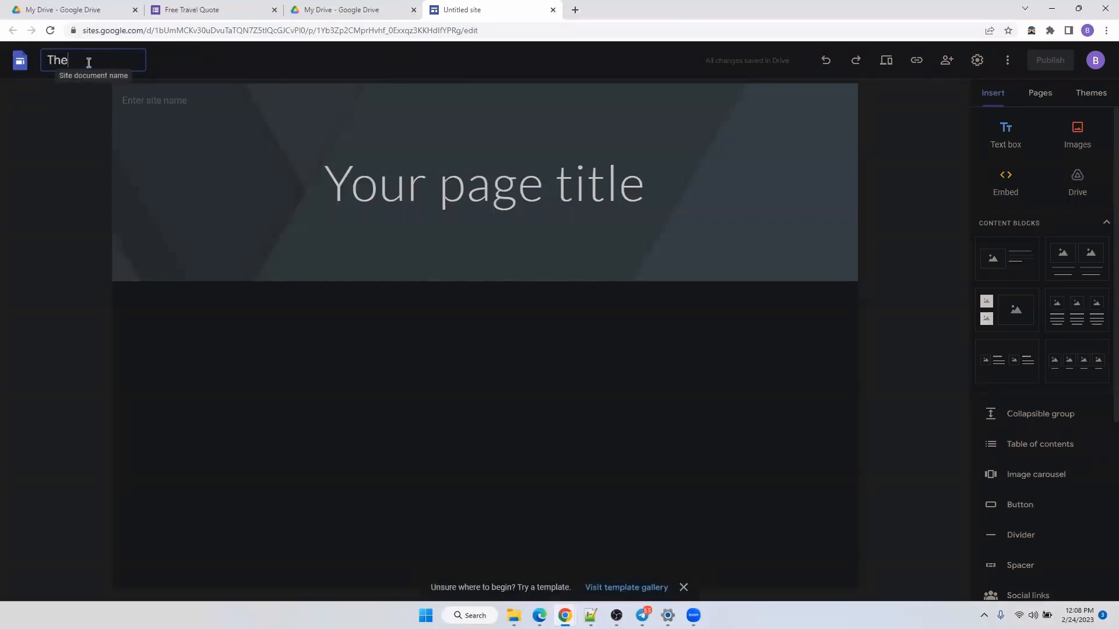
type("Rambling Ones")
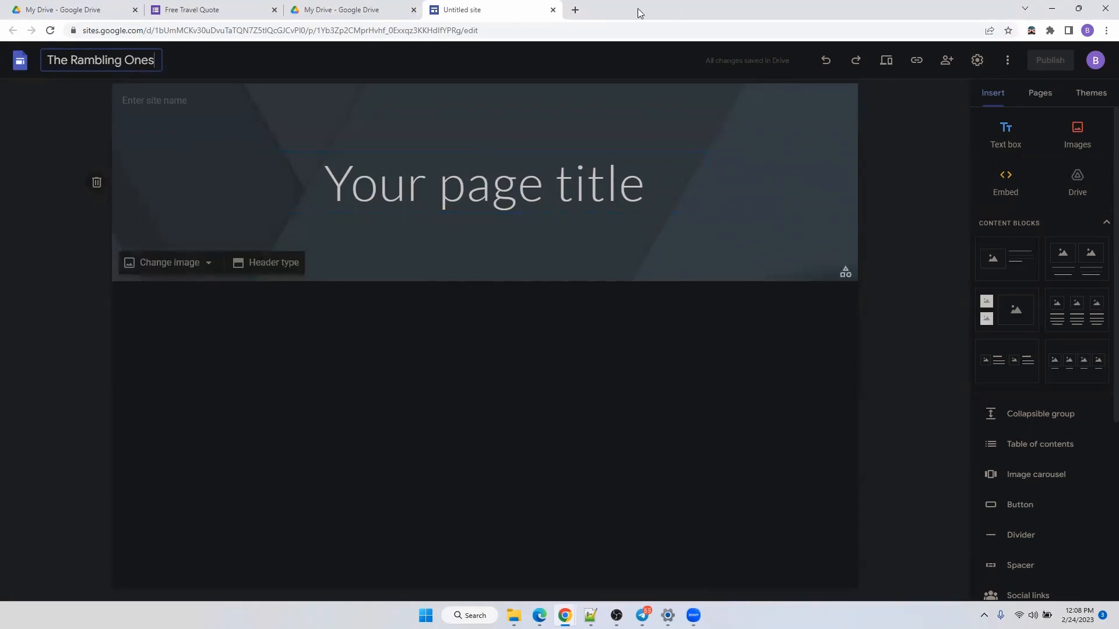
left_click(145, 100)
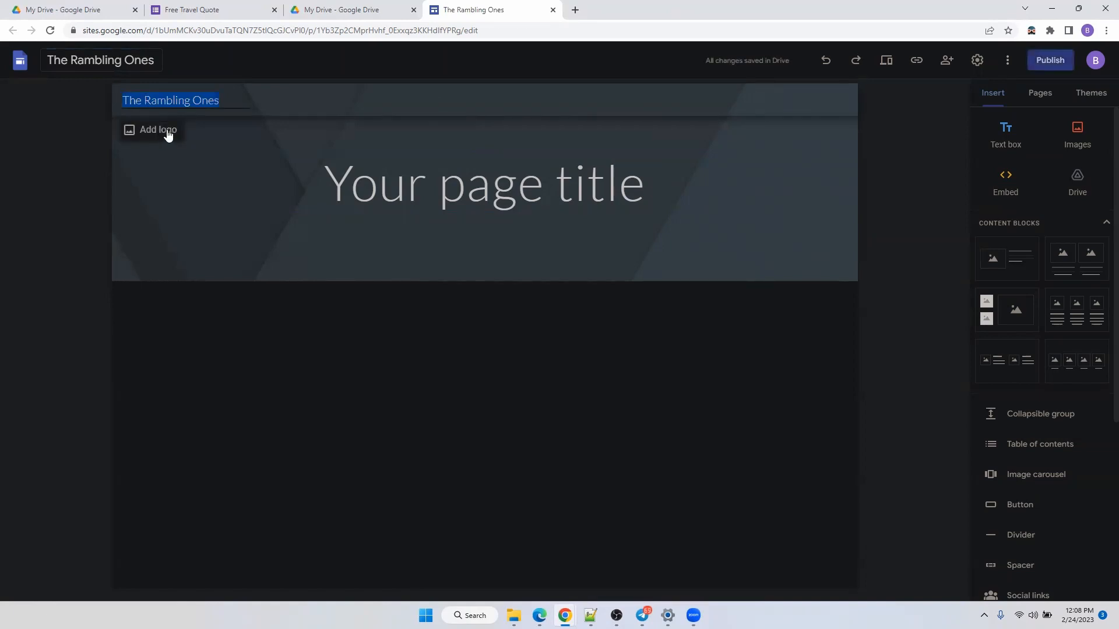
Upload the Rambling Ones logo PNG as the site logo under Brand images.
left_click(150, 133)
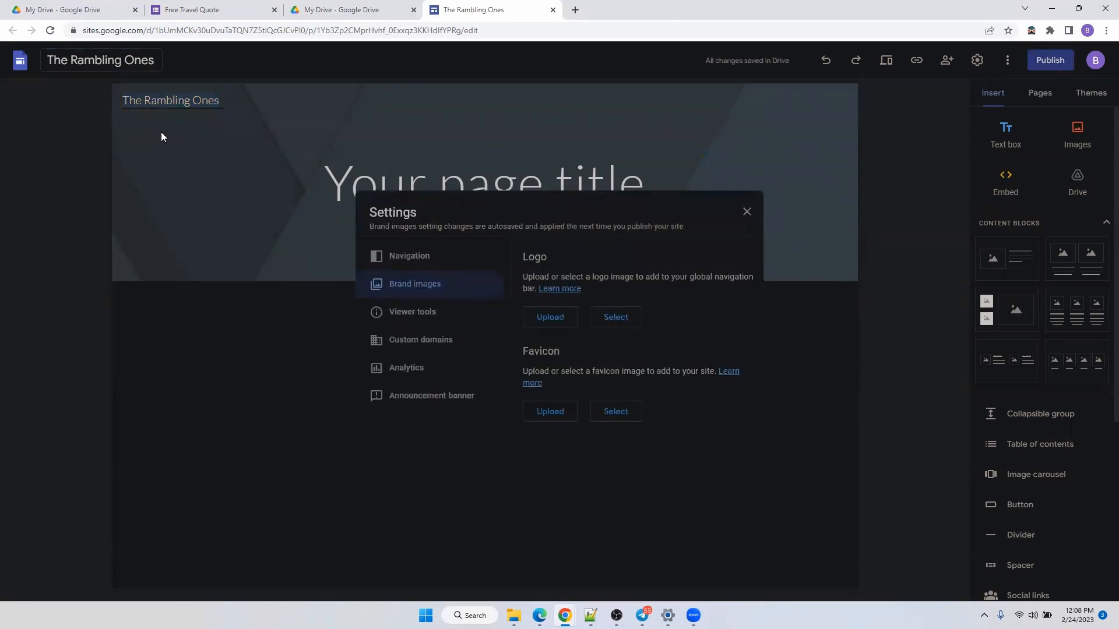
left_click(551, 317)
left_click(280, 133)
left_click(461, 295)
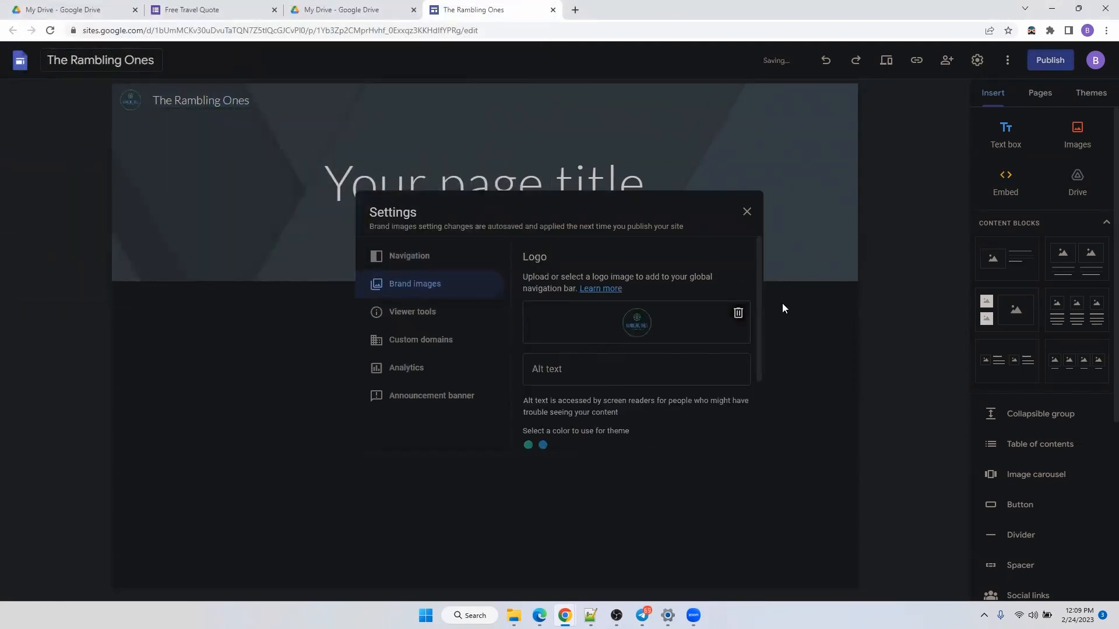
Use the logo's green as the theme colour and start uploading a favicon image.
scroll(702, 342, "down", 2)
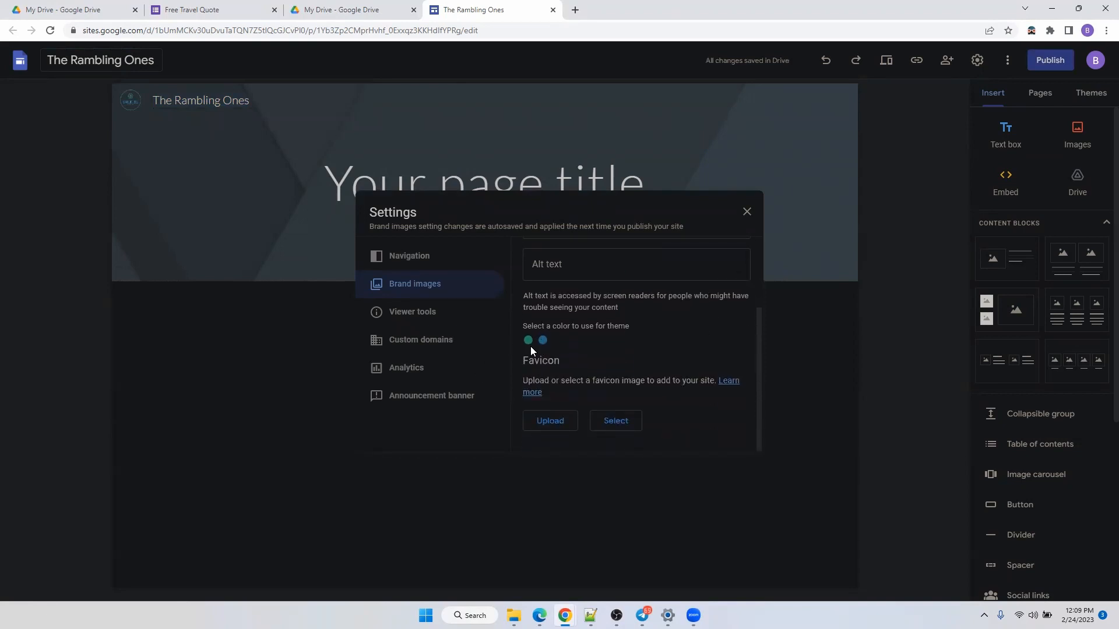
scroll(640, 285, "up", 2)
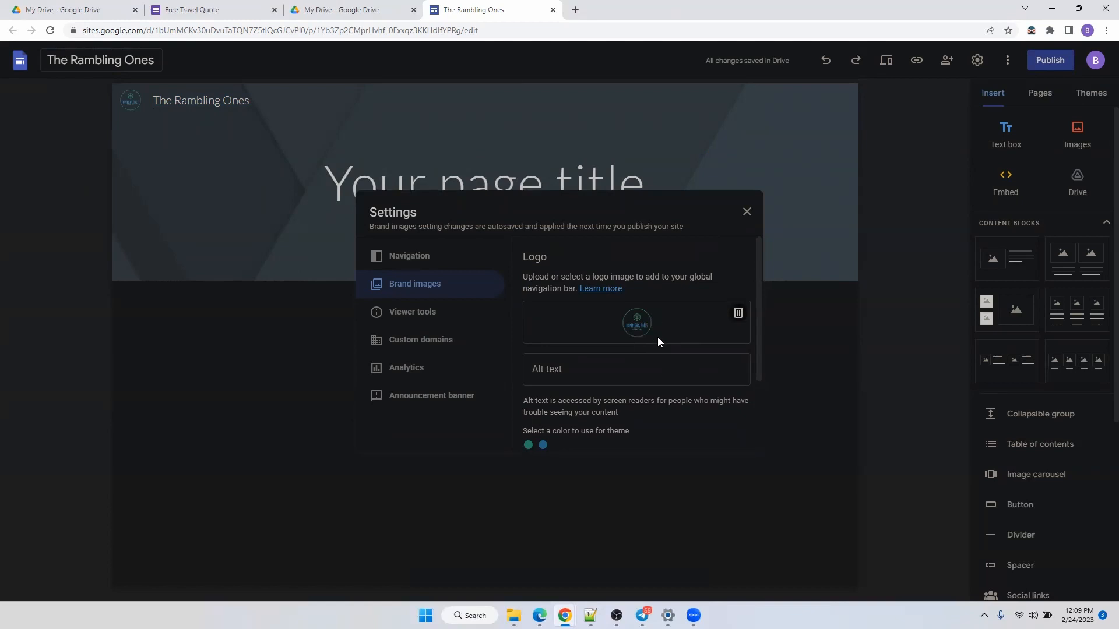
scroll(572, 412, "down", 1)
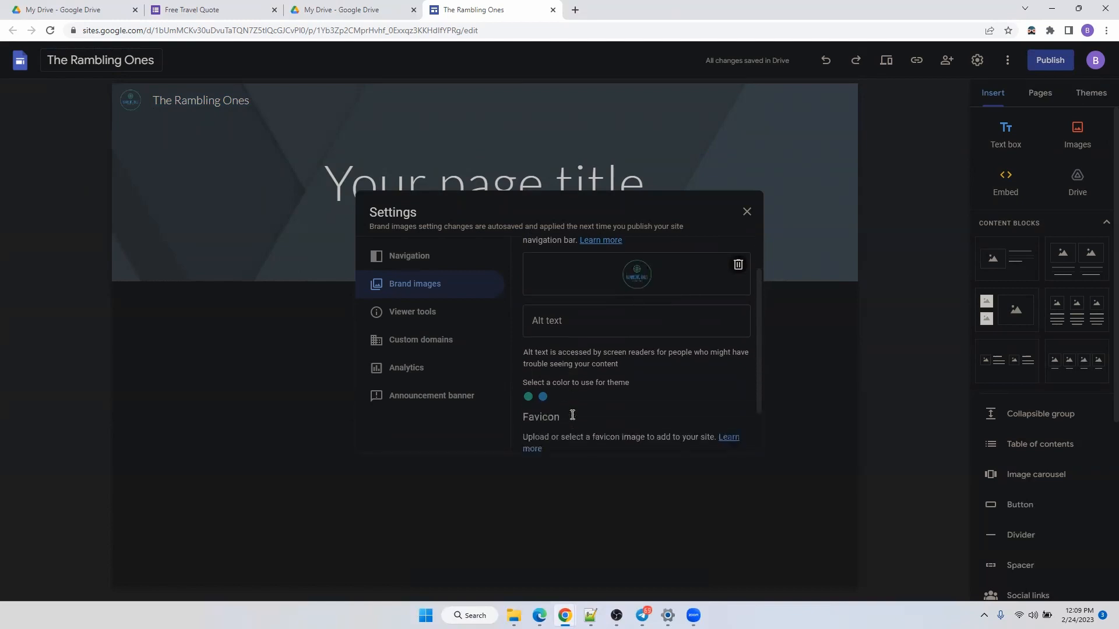
left_click(529, 389)
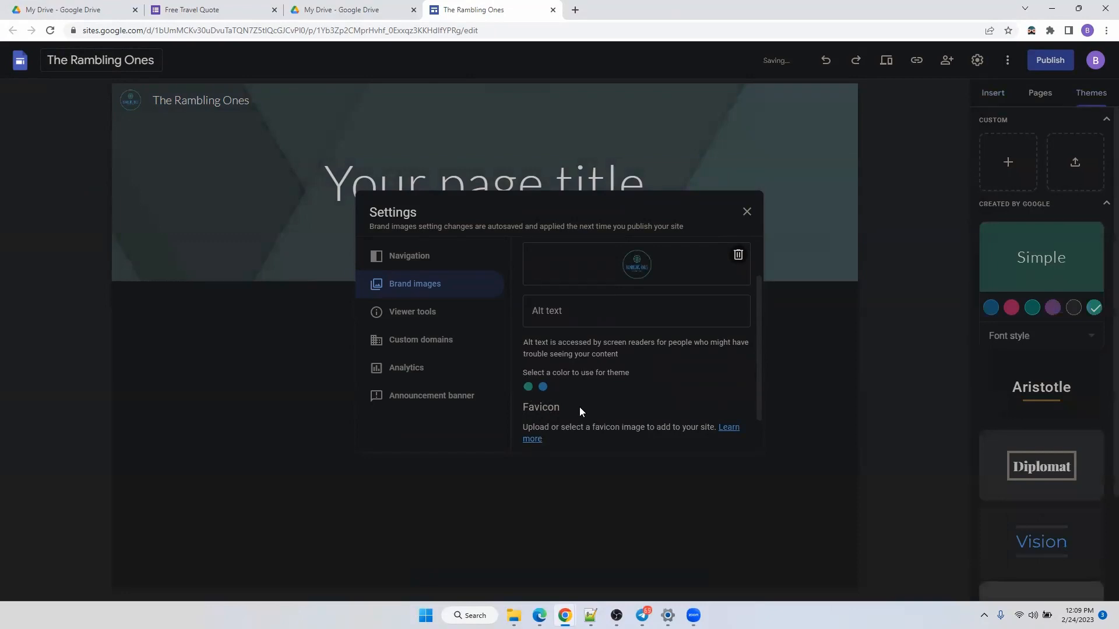
scroll(554, 405, "down", 1)
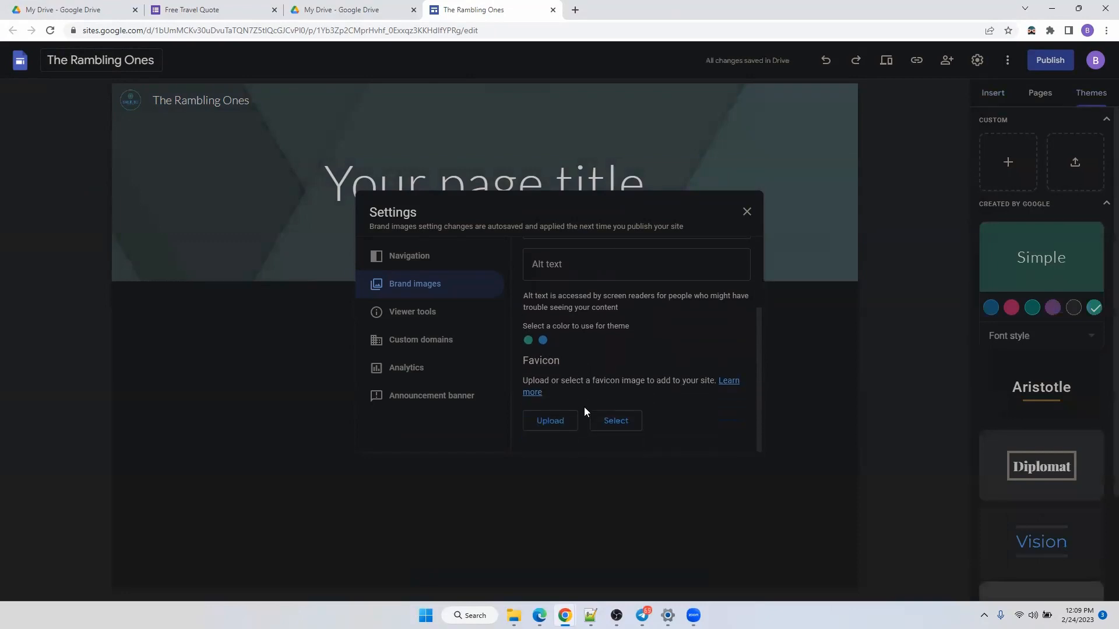
left_click(552, 421)
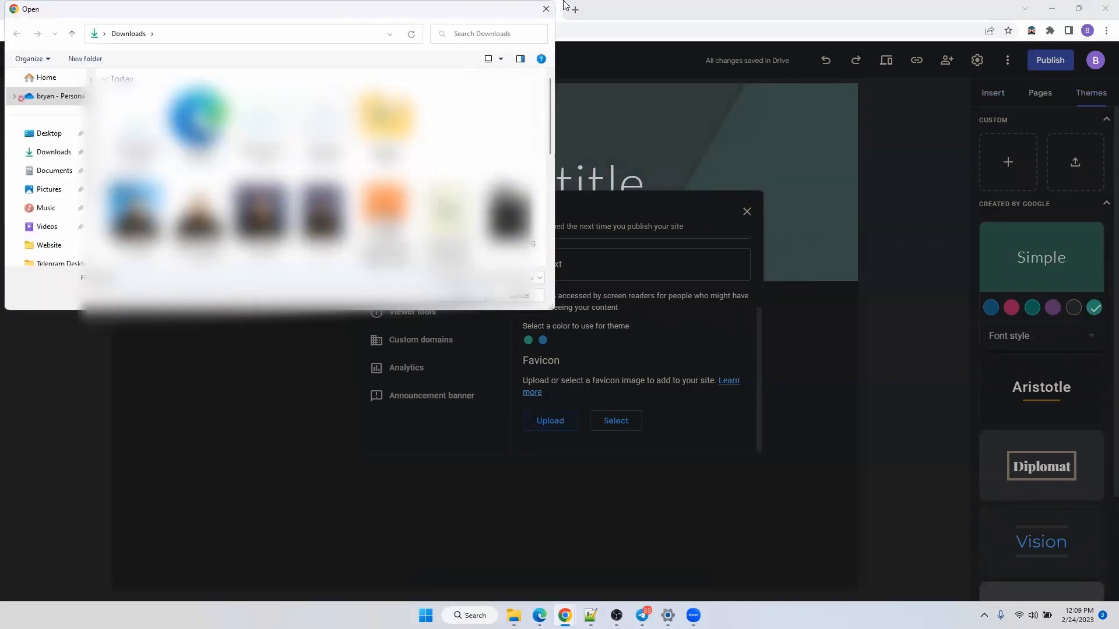
Set the Rambling Ones logo PNG as the site's favicon.
left_click(546, 9)
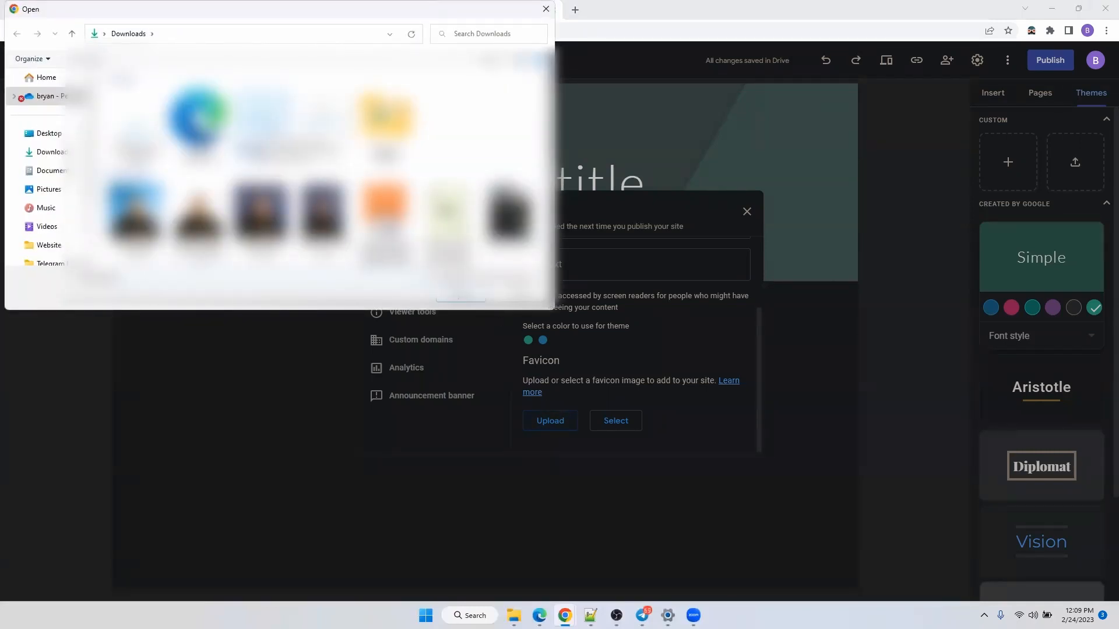
left_click(451, 298)
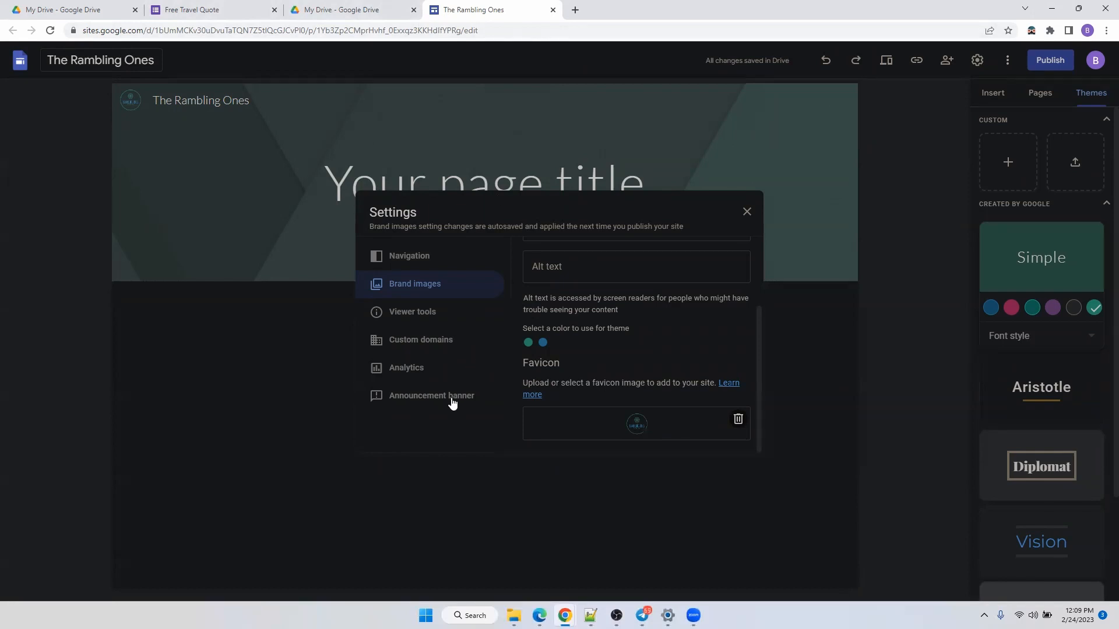
left_click(453, 402)
Give the announcement banner the message 'Book today' and the button label 'Book now'.
left_click(590, 400)
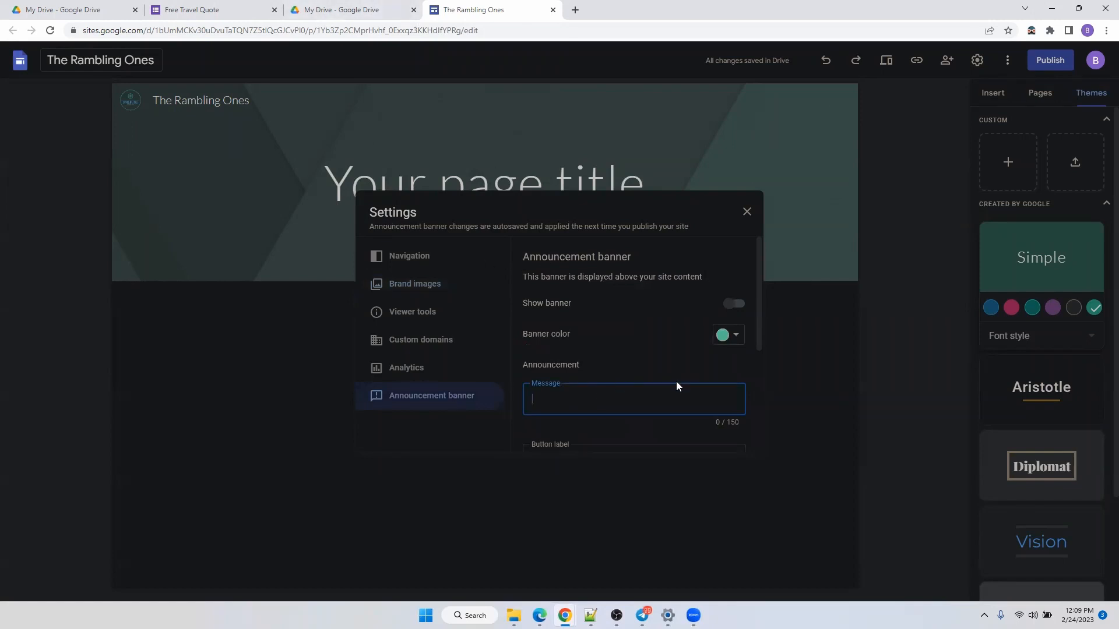
type("Boookd")
key("BackSpace")
key("BackSpace")
key("BackSpace")
type("k today")
scroll(682, 376, "down", 2)
left_click(623, 353)
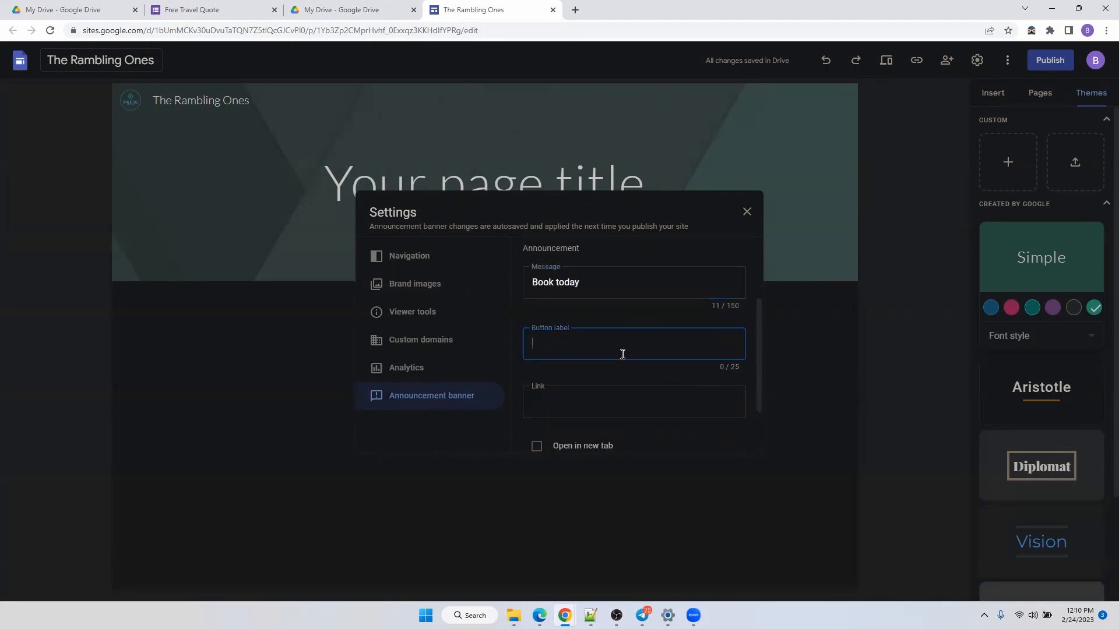
type("Boo")
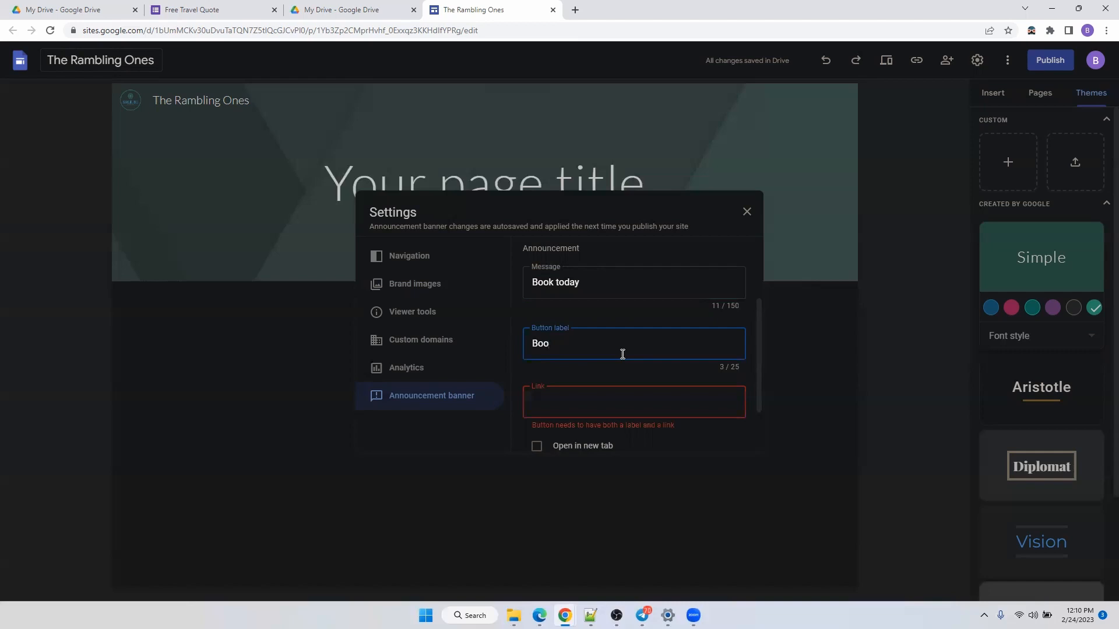
type("k nopww")
left_click(189, 10)
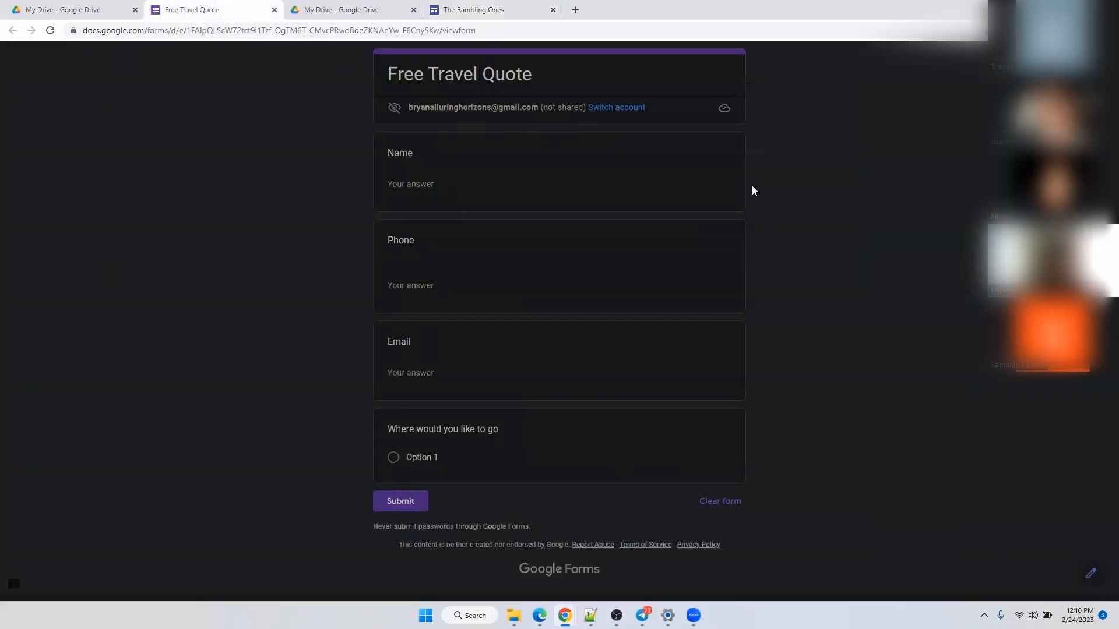
Open the Free Travel Quote form from My Drive and preview it as respondents see it.
left_click(117, 16)
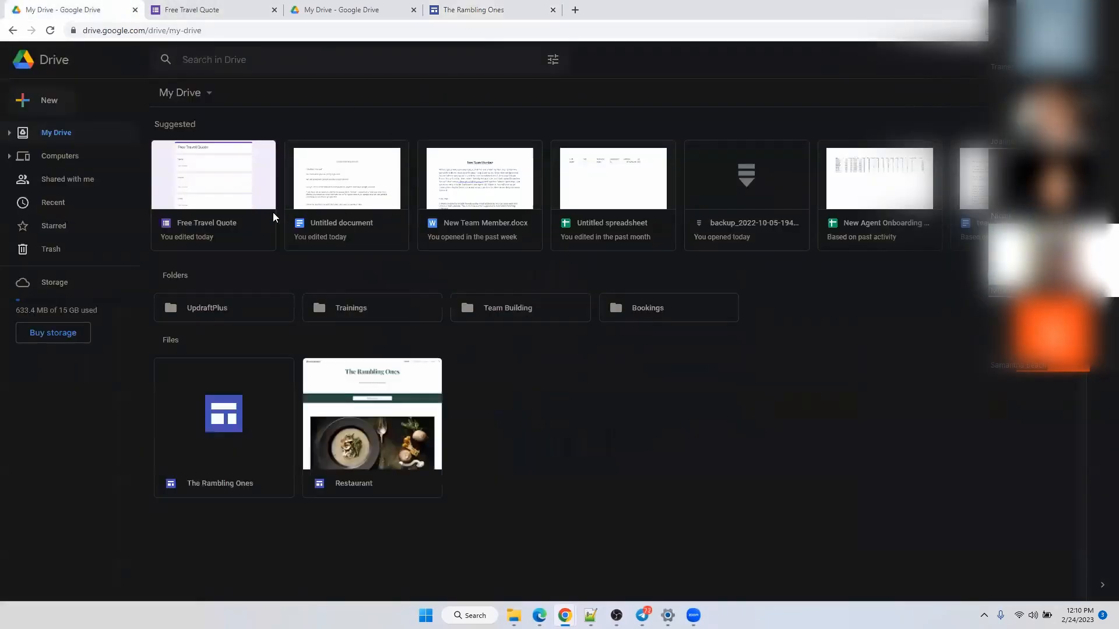
double_click(192, 203)
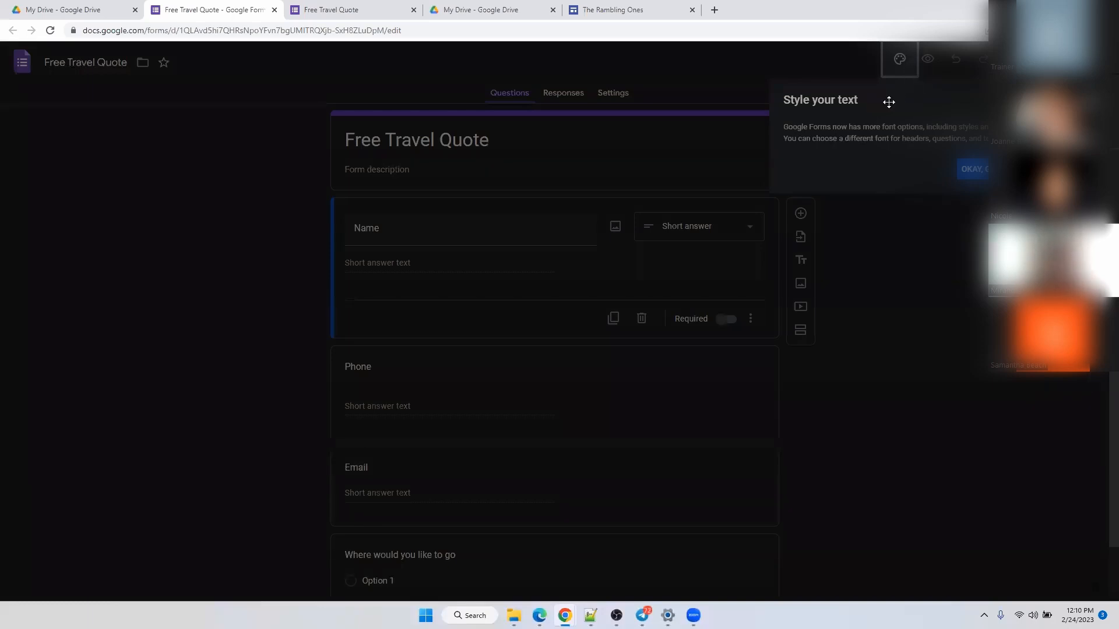
left_click(972, 169)
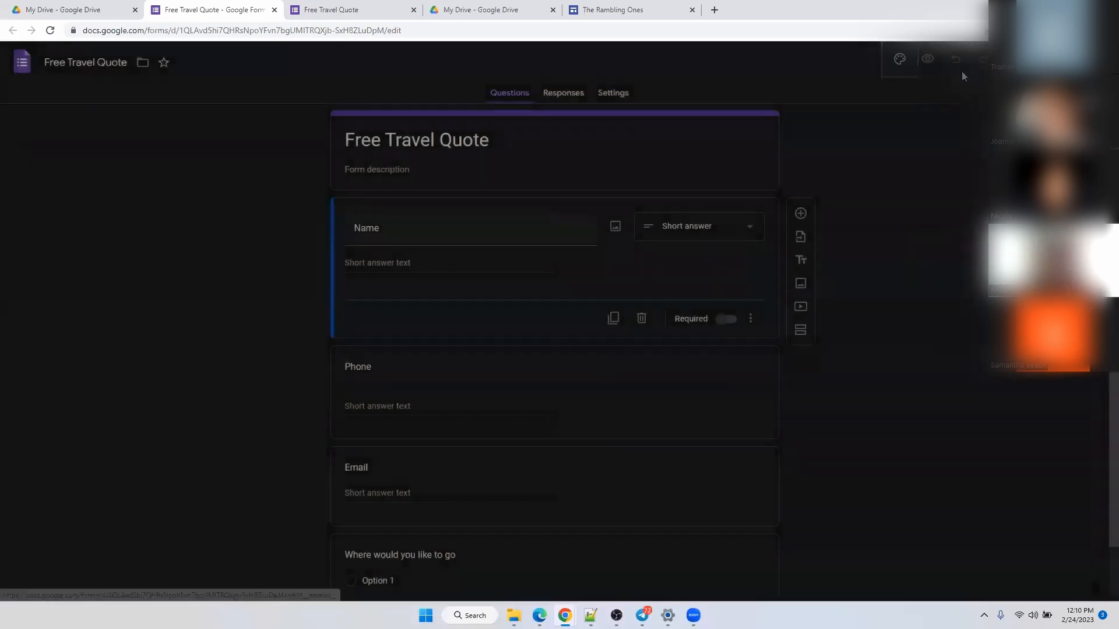
left_click(928, 59)
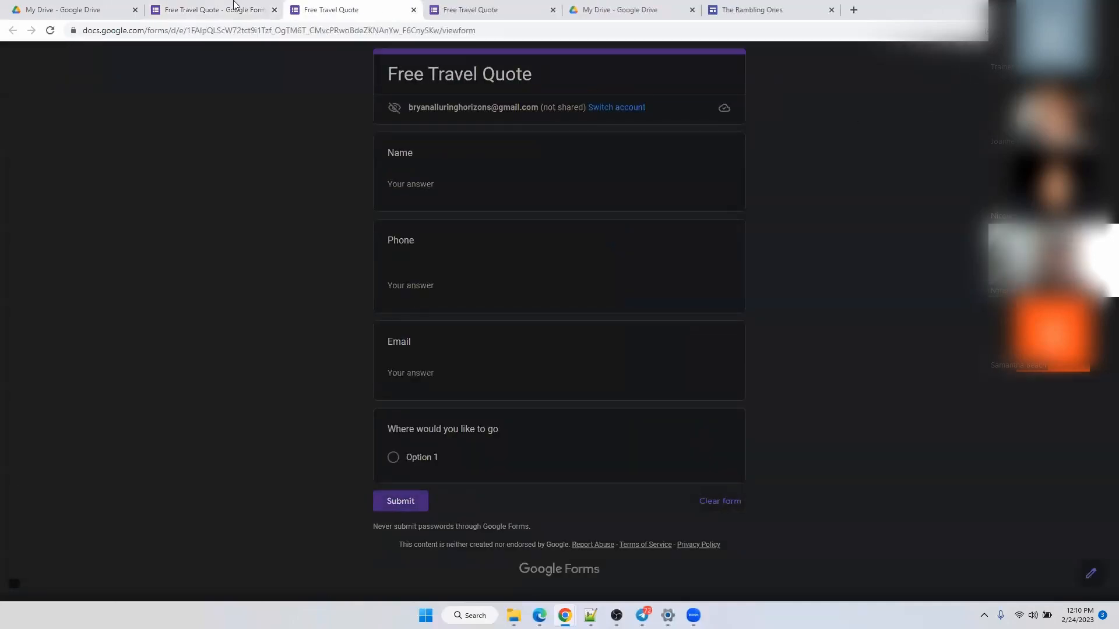
left_click(201, 10)
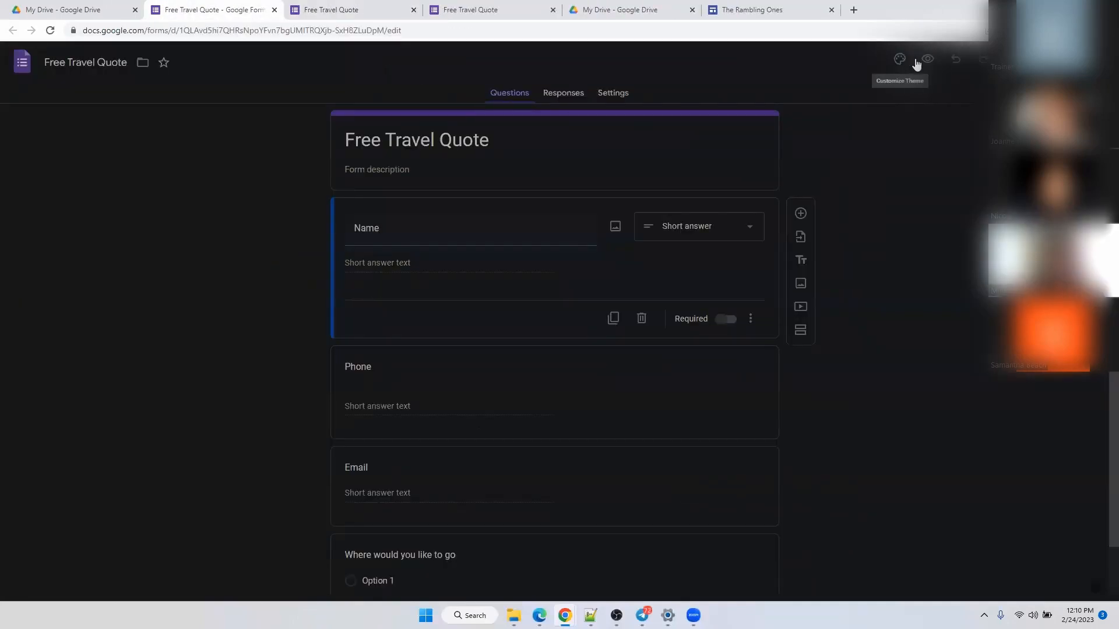
Copy the form's shortened share link and return to the site's banner settings.
left_click(1023, 60)
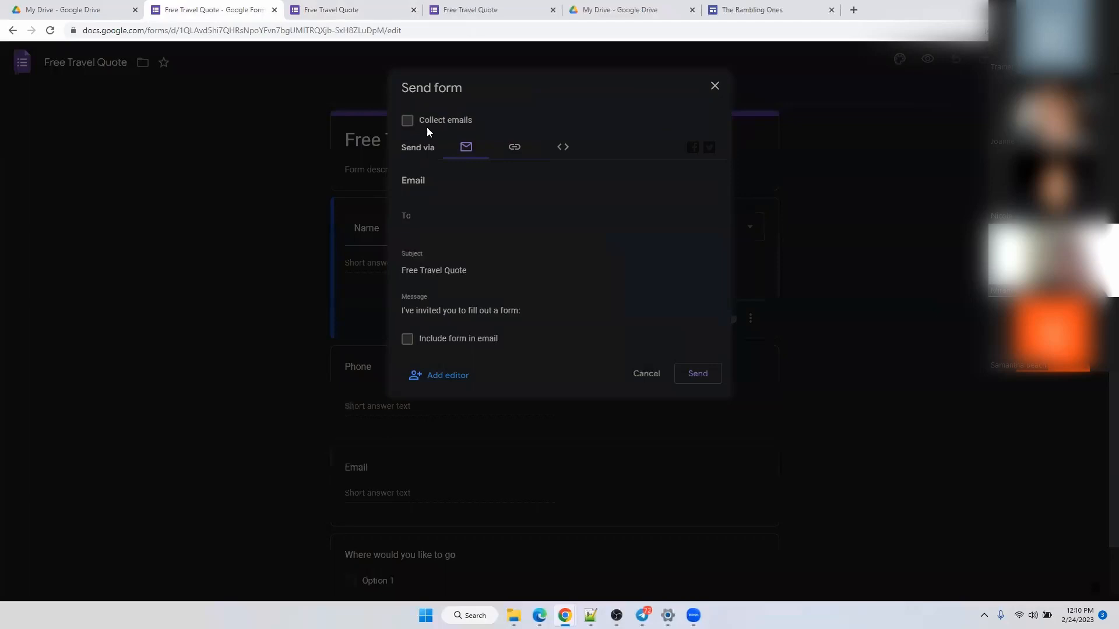
left_click(512, 148)
left_click(448, 223)
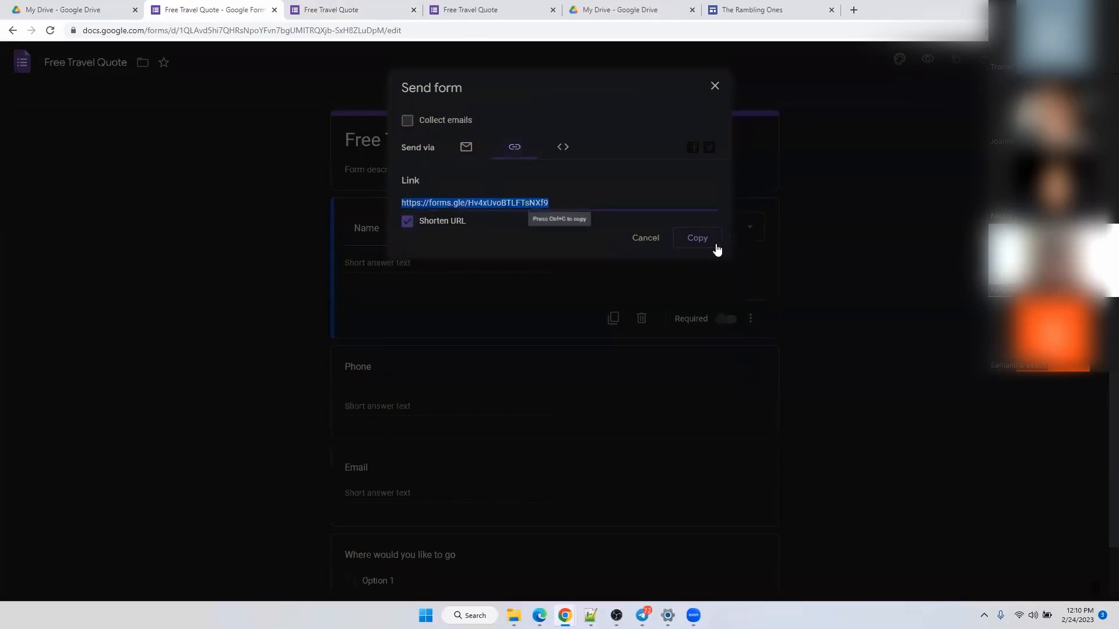
left_click(715, 242)
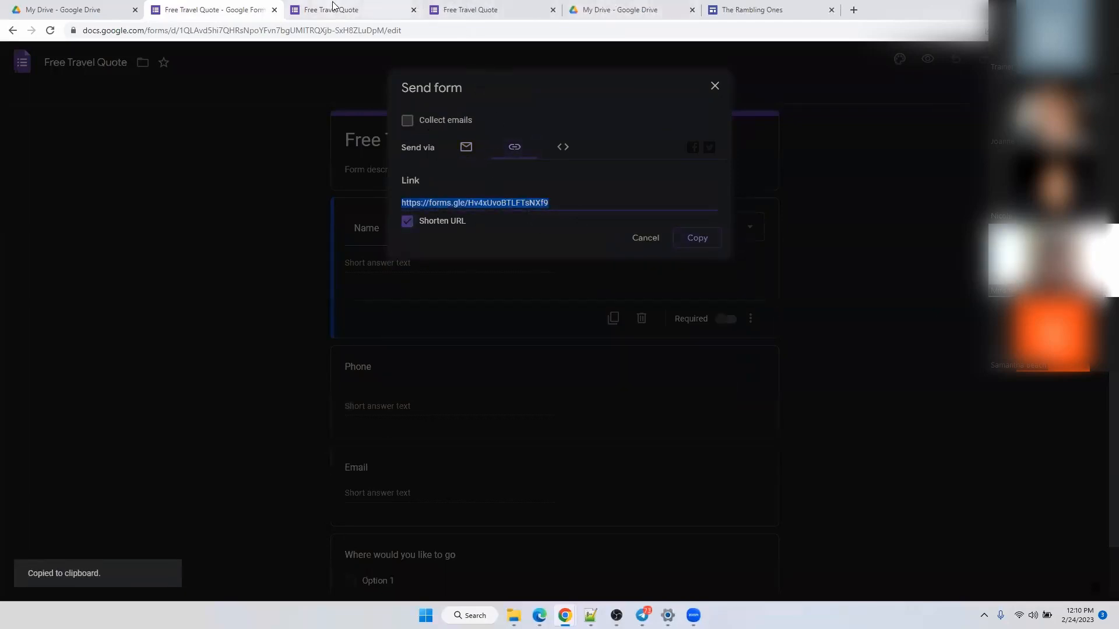
left_click(784, 8)
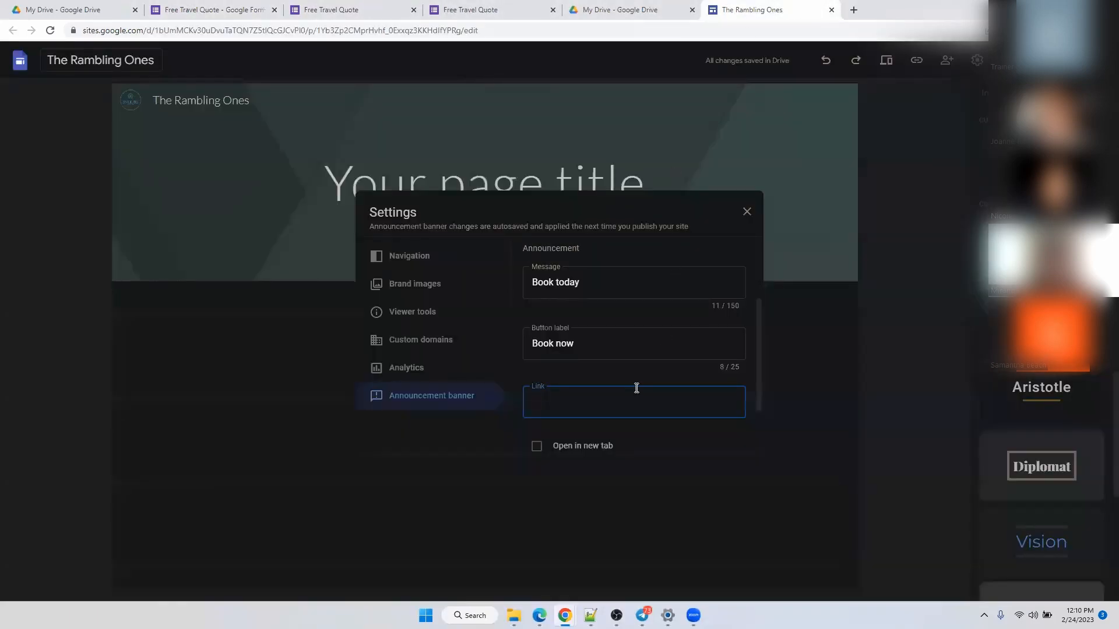
Paste the forms.gle short link into the banner's Link field and set it to open in a new tab.
key("ctrl+v")
scroll(635, 418, "down", 2)
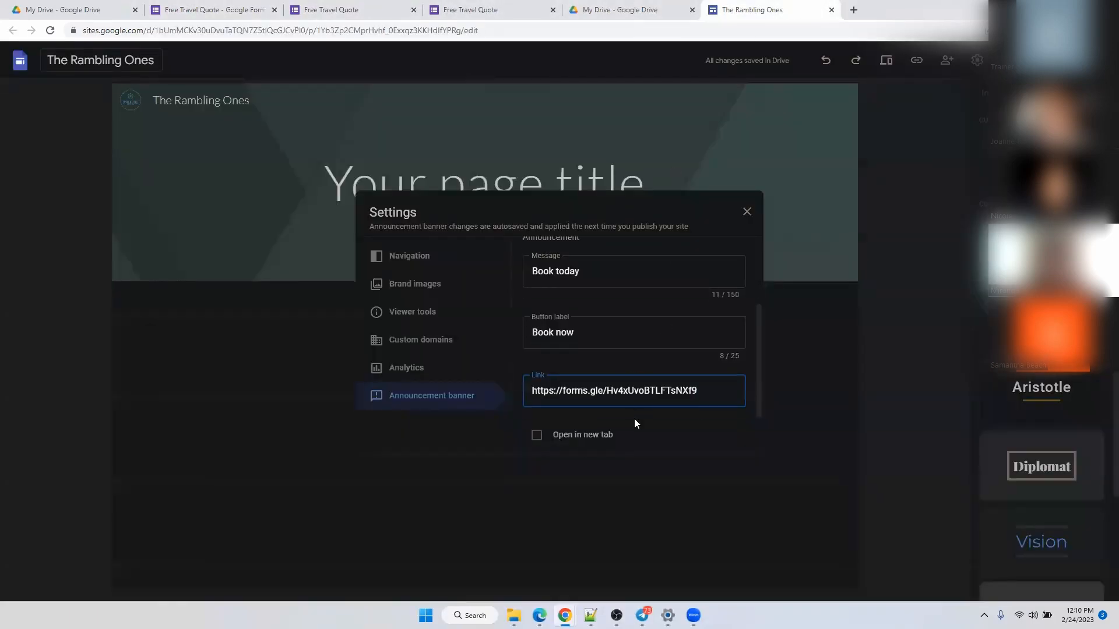
left_click(536, 373)
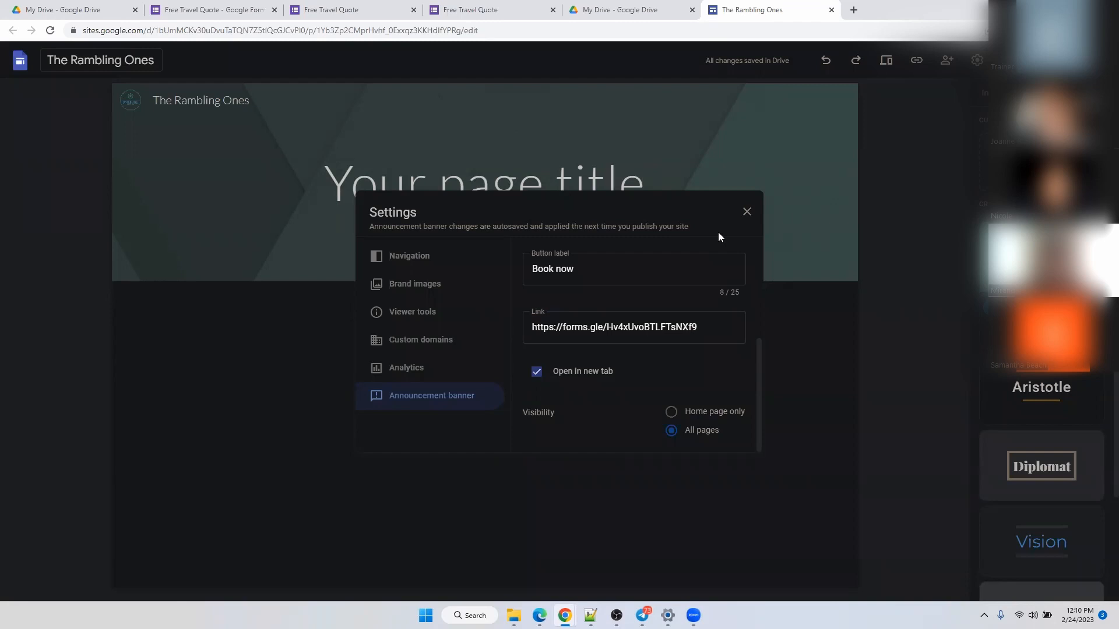
Change the announcement banner colour from teal to red in its settings.
left_click(746, 212)
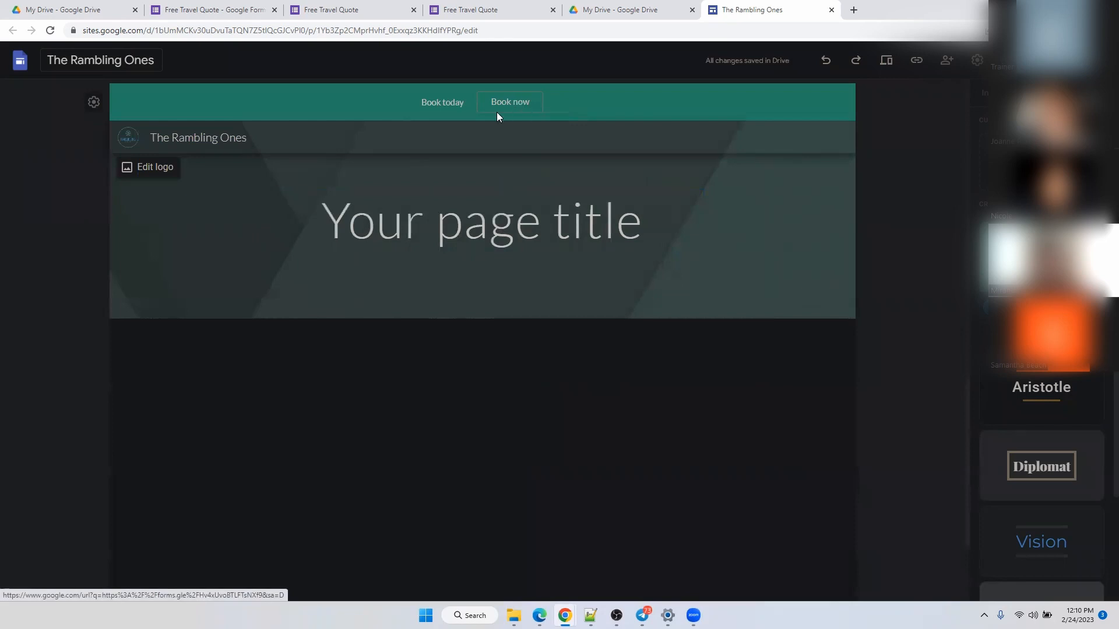
left_click(93, 103)
left_click(736, 337)
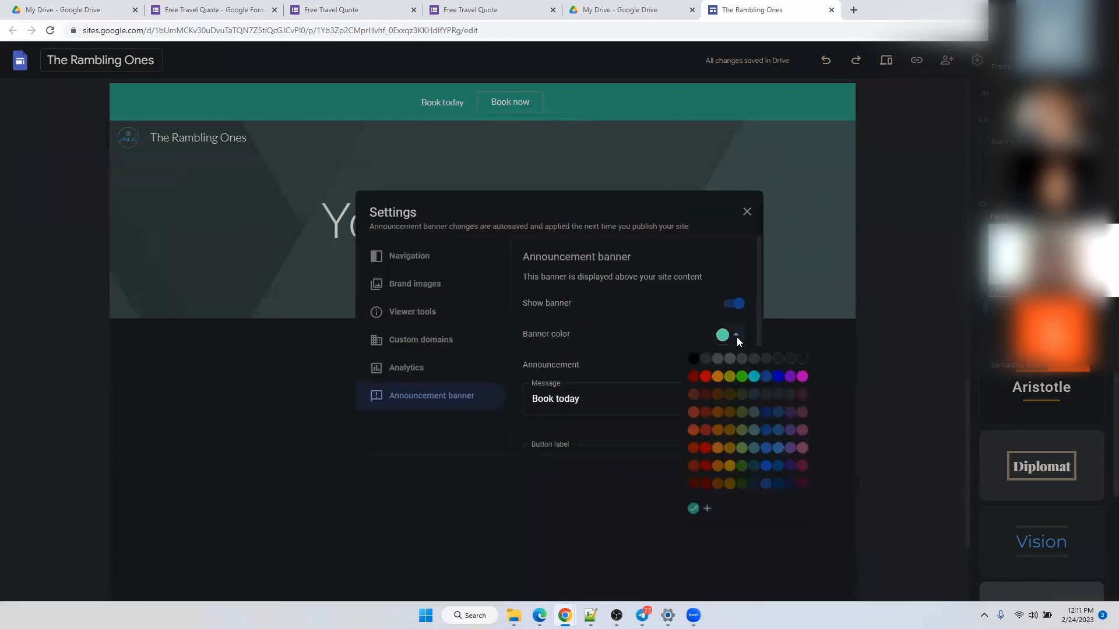
left_click(709, 373)
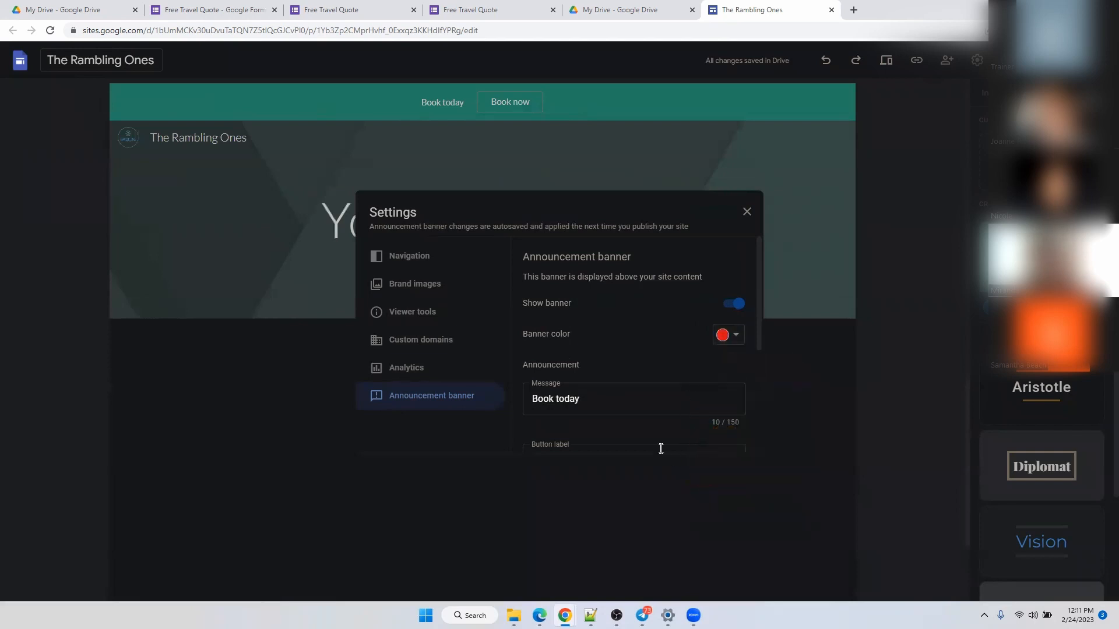
left_click(899, 271)
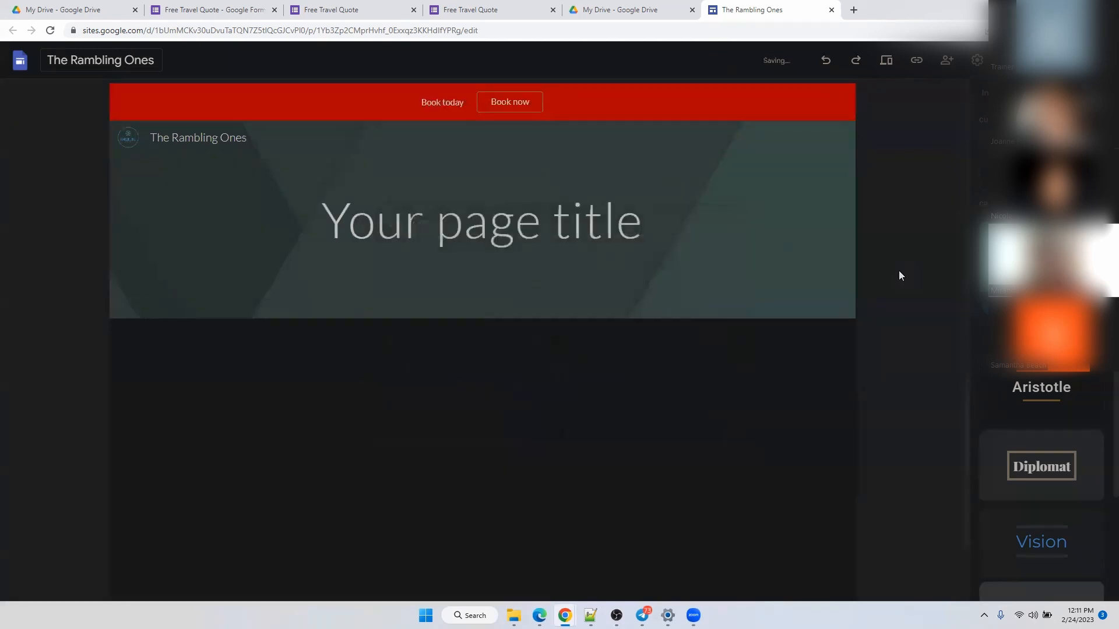
left_click(379, 223)
Replace the placeholder page title with 'The Rambling Ones'.
left_click(531, 219)
triple_click(531, 219)
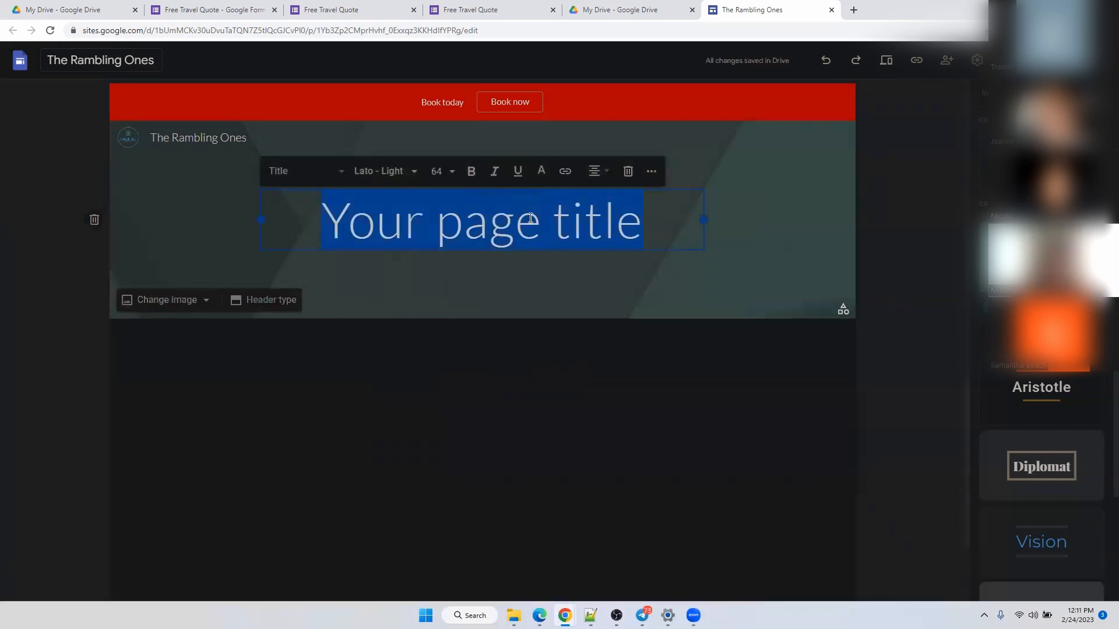
key("BackSpace")
type("The Rambling Ones")
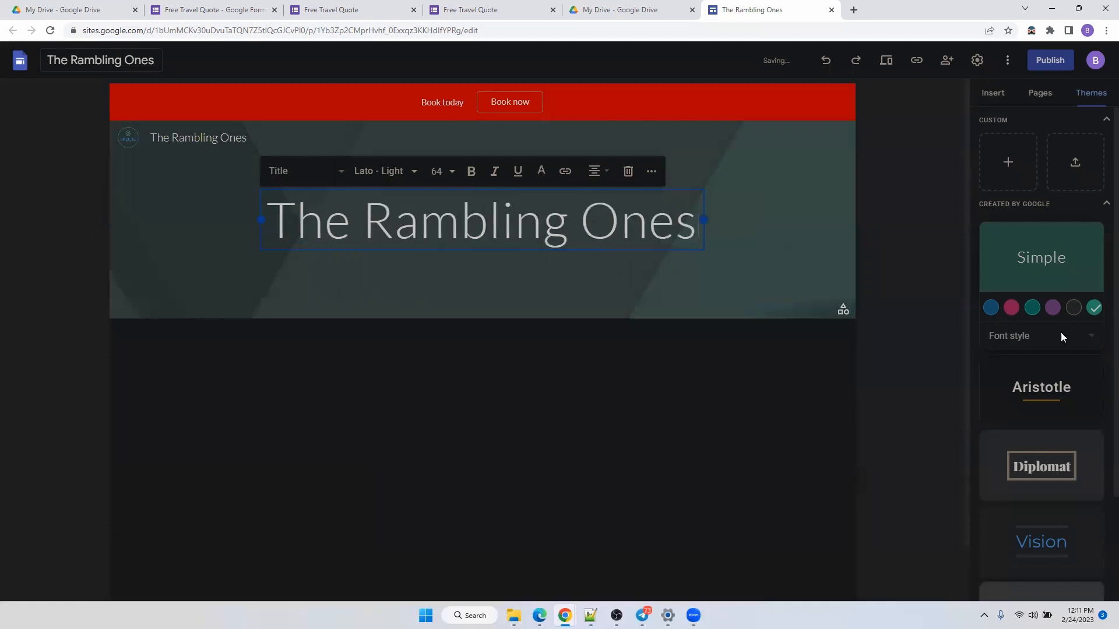
Delete the header site name and erase the page title text, leaving empty placeholders.
left_click(205, 137)
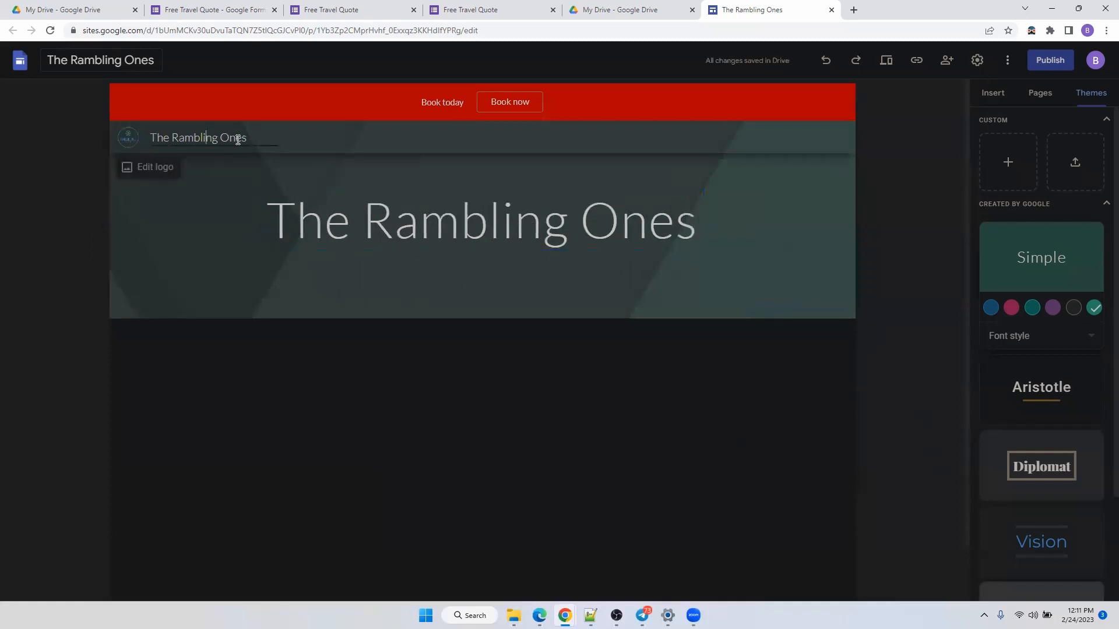
key("BackSpace")
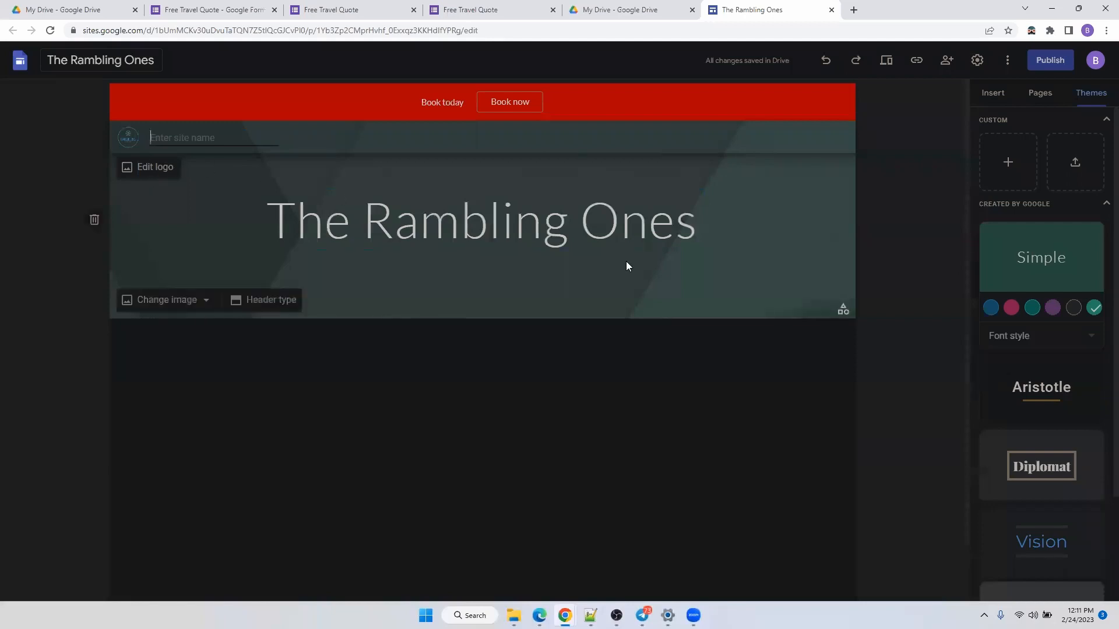
left_click(469, 218)
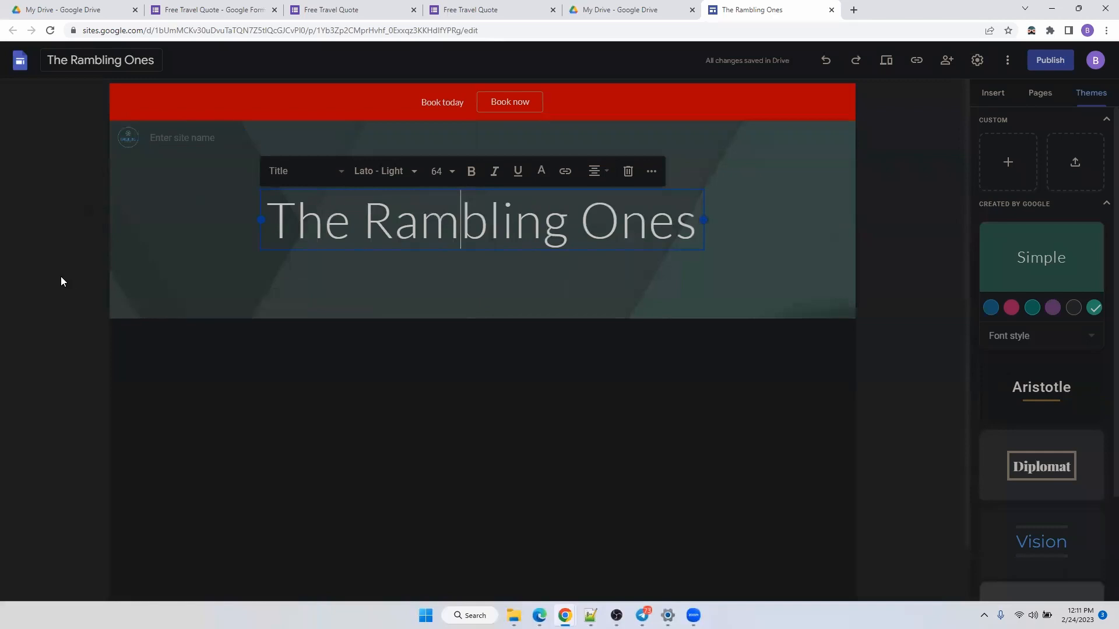
left_click(717, 231)
left_click(658, 229)
key("Delete")
key("Delete")
key("BackSpace")
key("BackSpace")
key("BackSpace")
key("BackSpace")
key("BackSpace")
key("BackSpace")
key("BackSpace")
key("BackSpace")
key("BackSpace")
key("BackSpace")
key("BackSpace")
key("BackSpace")
key("BackSpace")
key("BackSpace")
key("BackSpace")
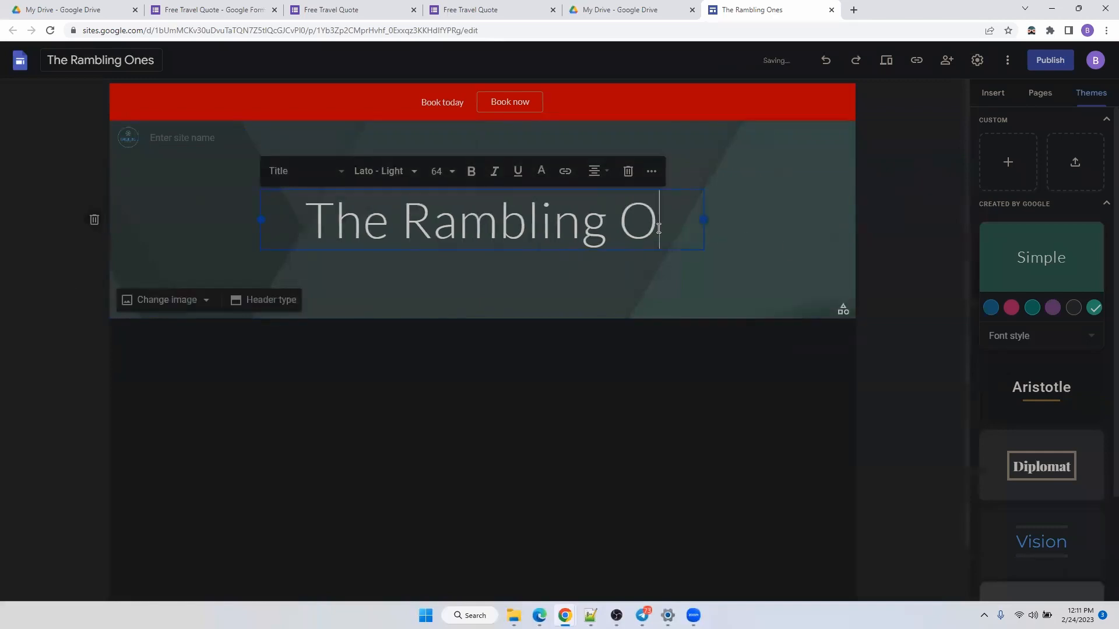
left_click(737, 209)
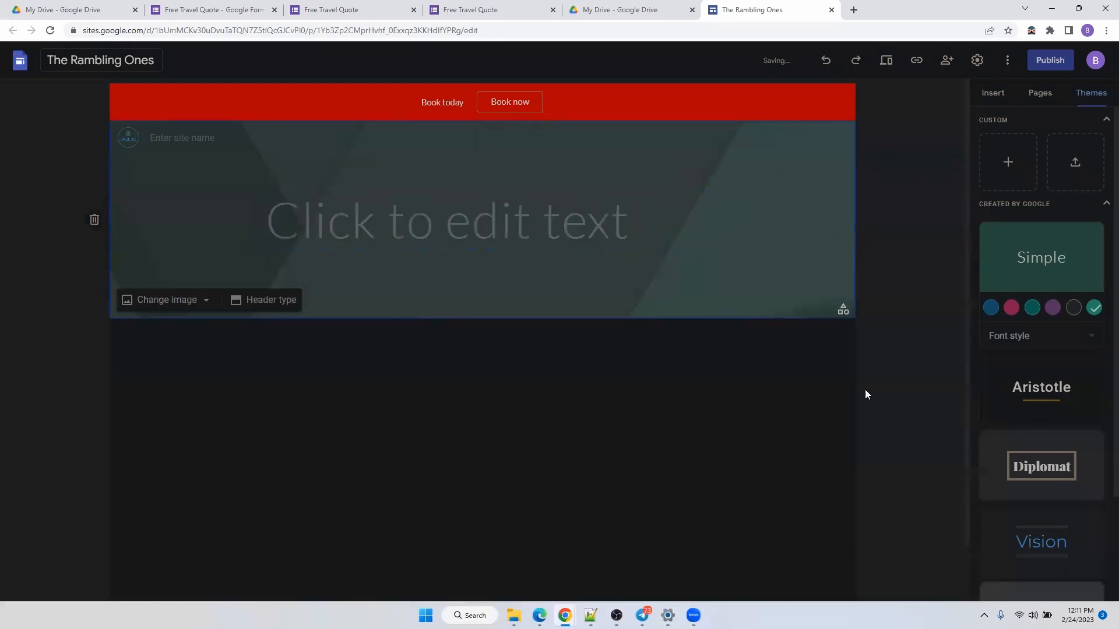
left_click(994, 93)
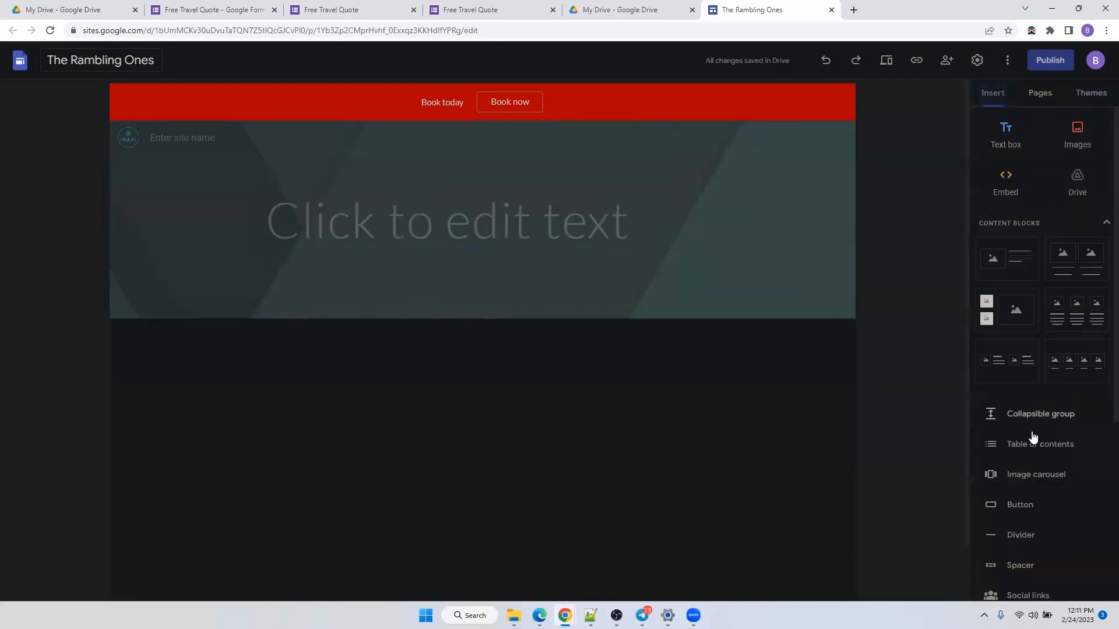
Upload the Untitled design logo image and move it up into the header.
left_click(1081, 145)
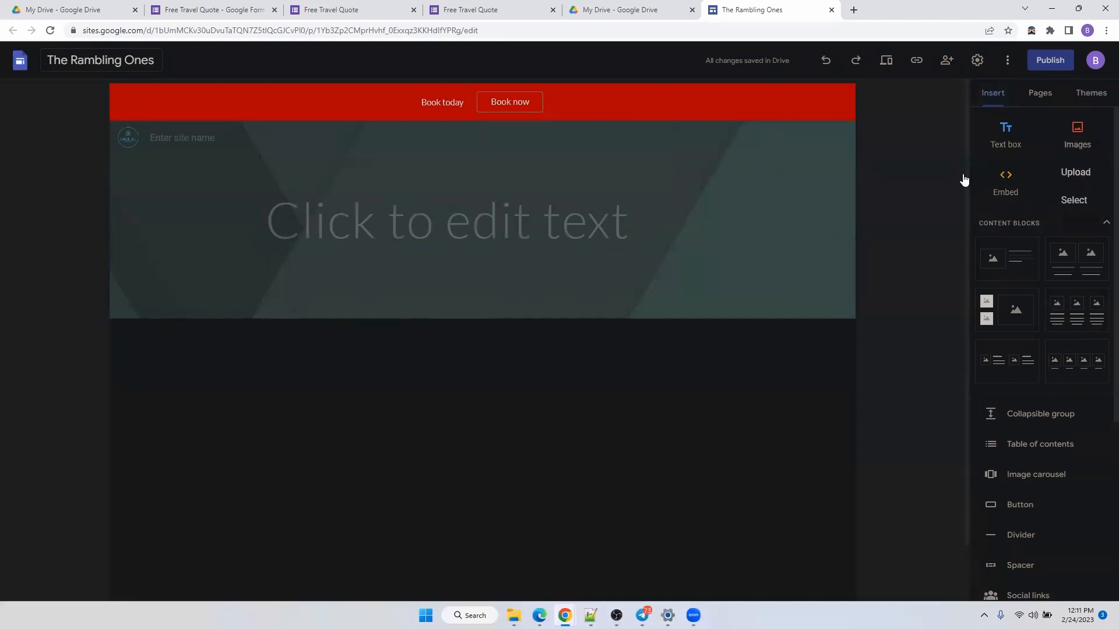
left_click(782, 158)
left_click(1064, 130)
left_click(1074, 136)
left_click(1080, 136)
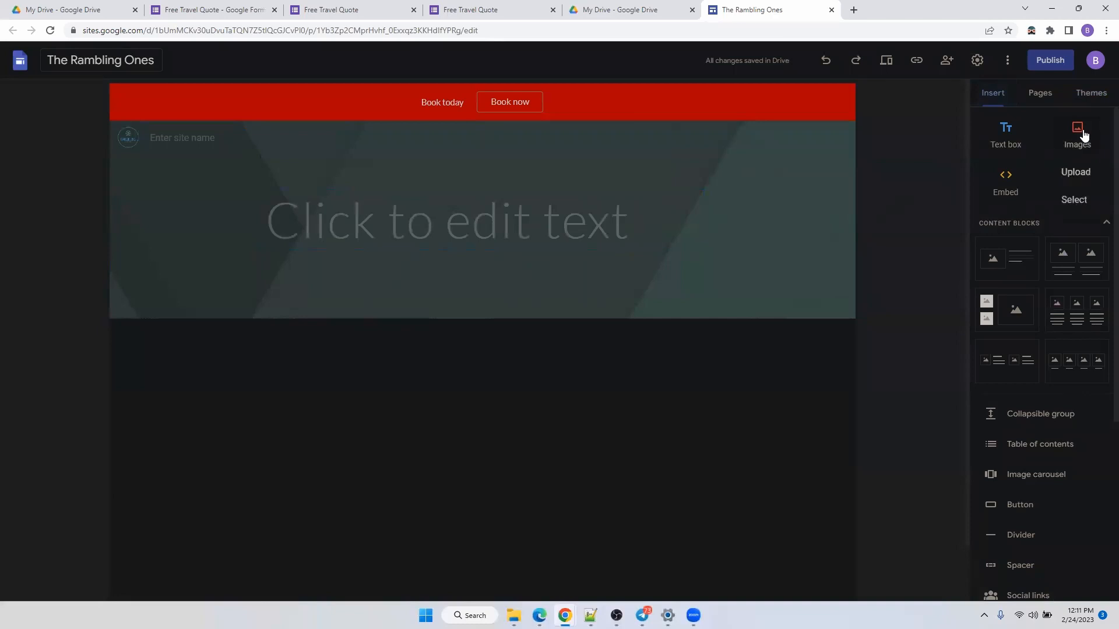
left_click(1079, 174)
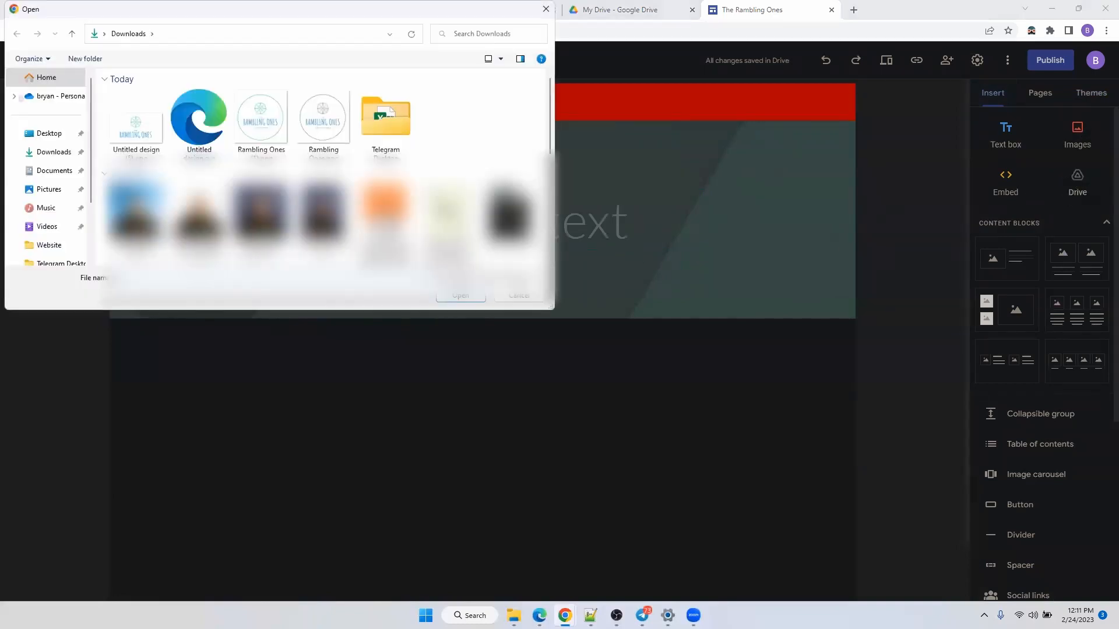
left_click(153, 139)
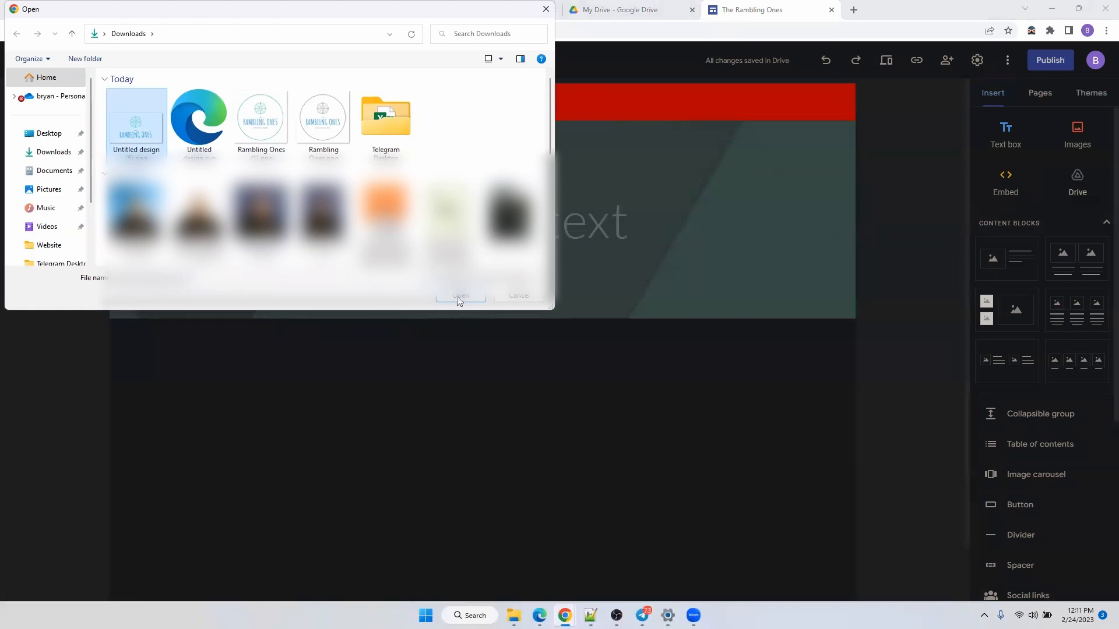
left_click_drag(295, 324, 408, 133)
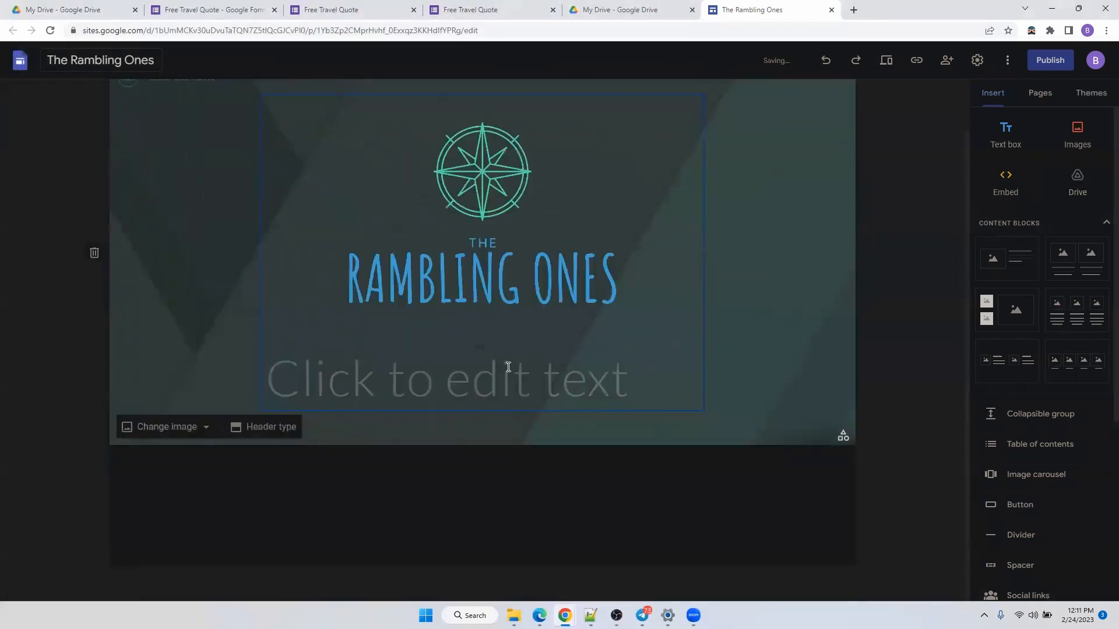
Remove the empty title text box from the header.
left_click(508, 366)
left_click(653, 326)
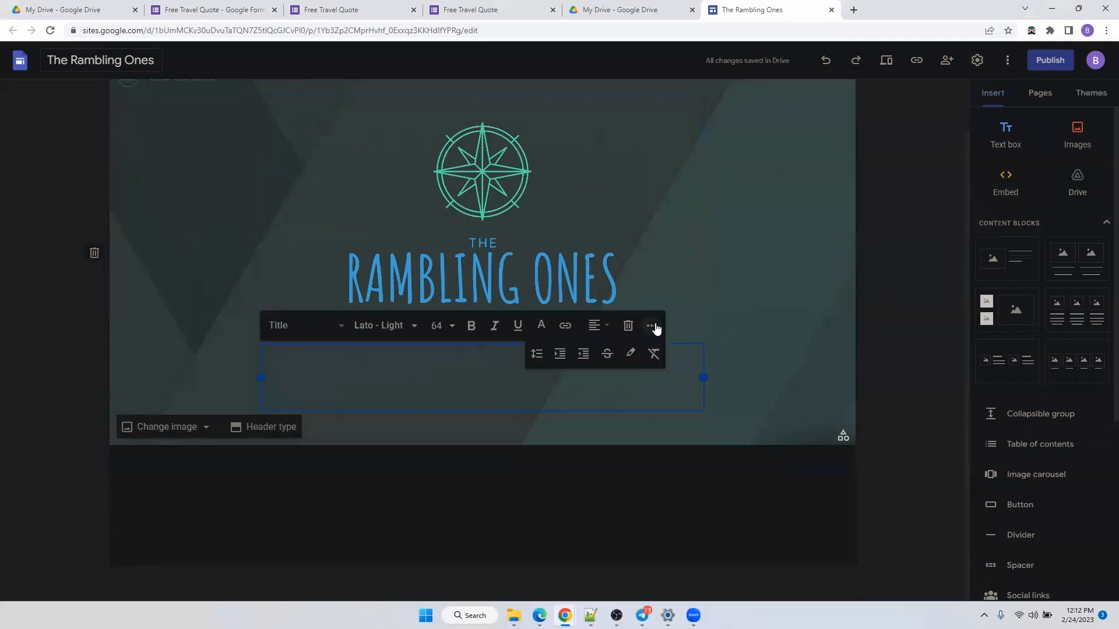
left_click(775, 353)
left_click(627, 389)
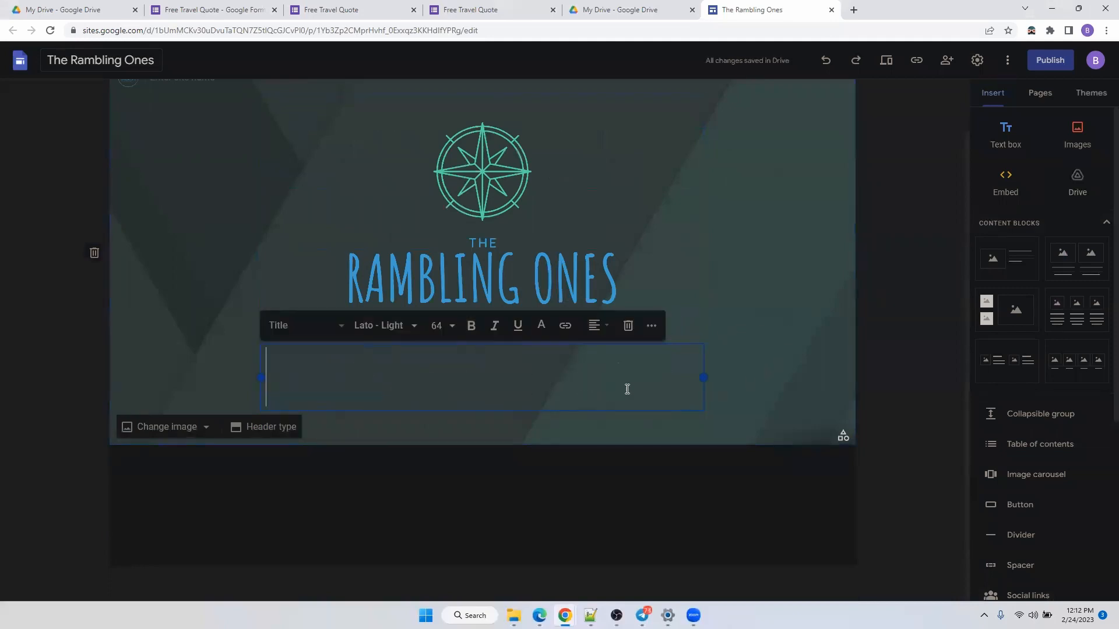
left_click(650, 327)
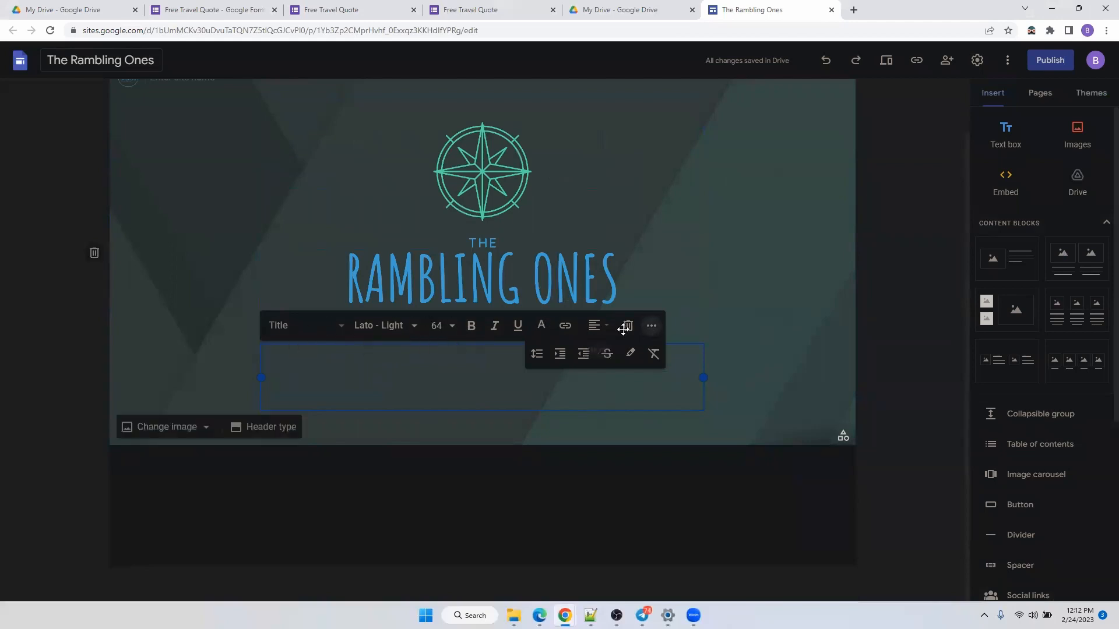
left_click(626, 327)
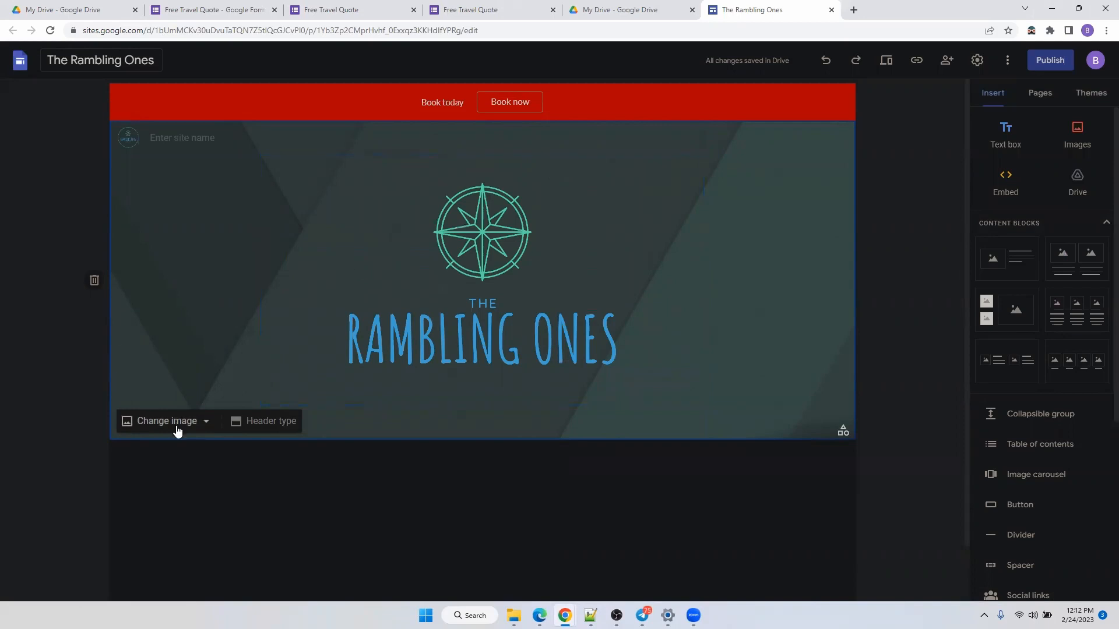
left_click(194, 422)
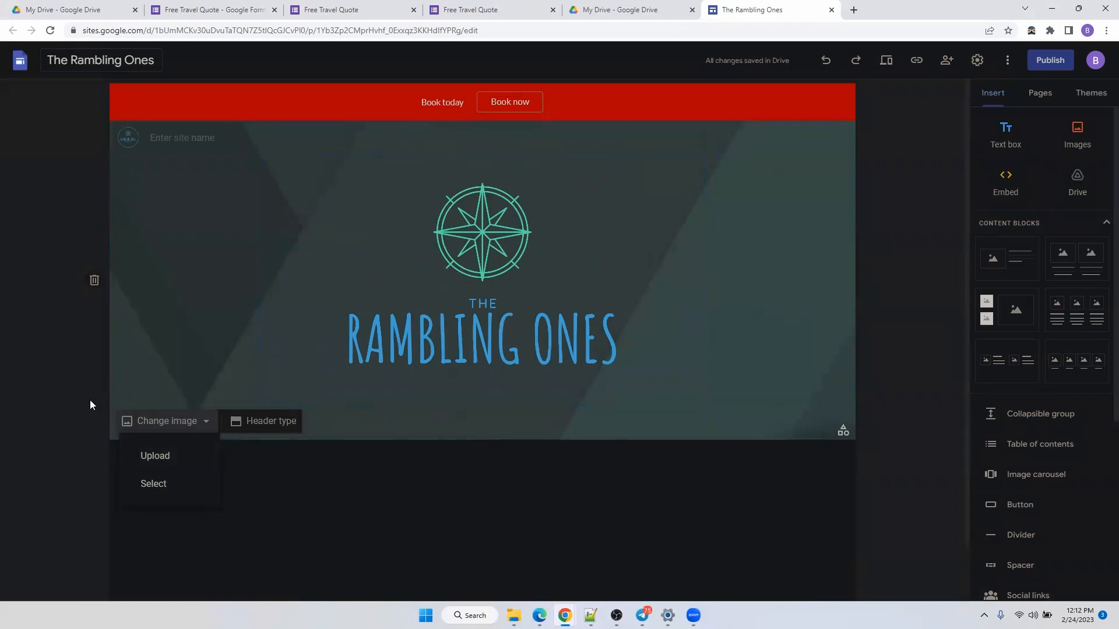
left_click(177, 462)
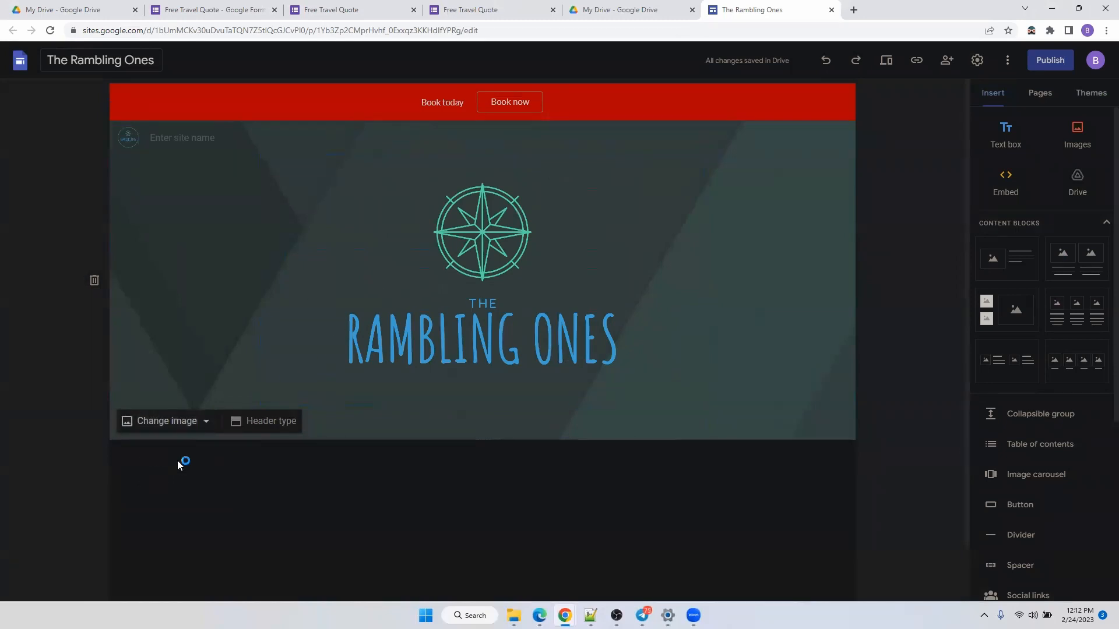
scroll(321, 169, "down", 6)
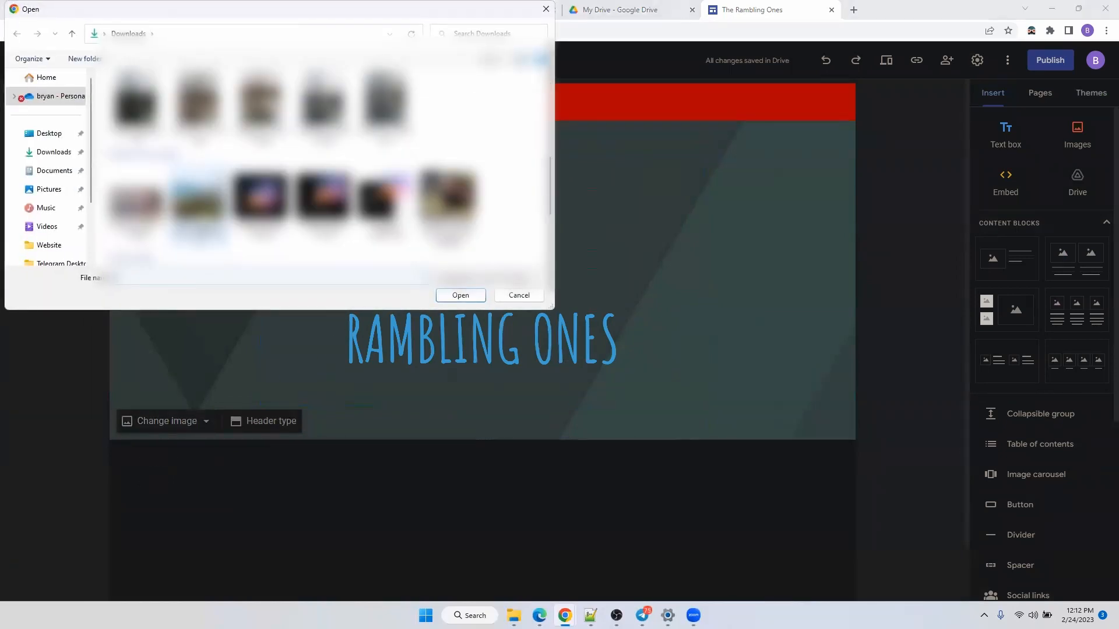
left_click(198, 105)
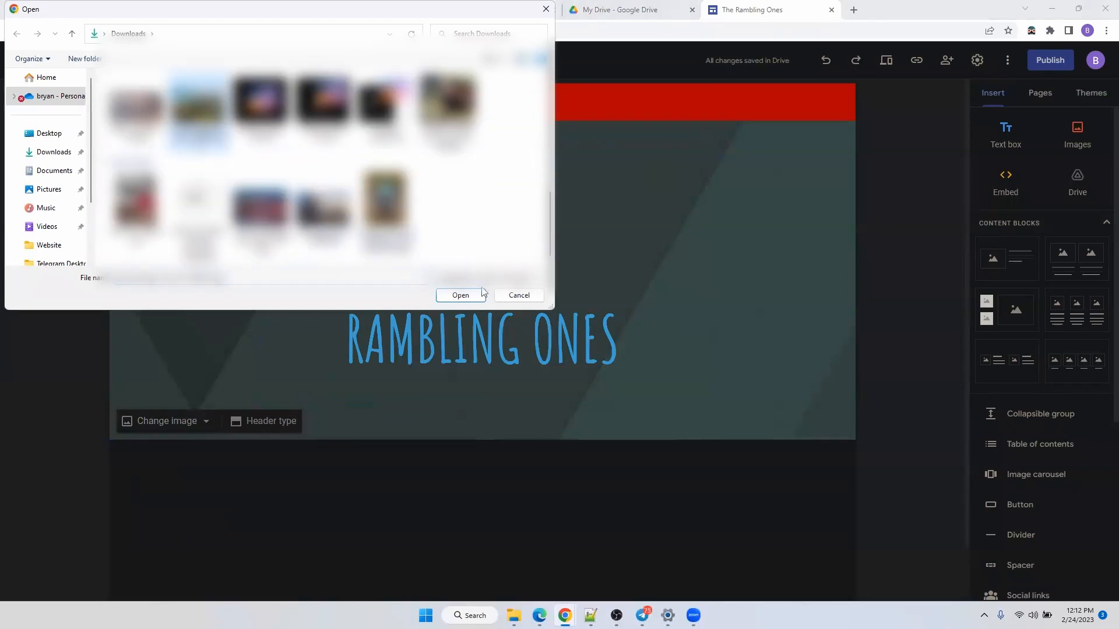
left_click(466, 295)
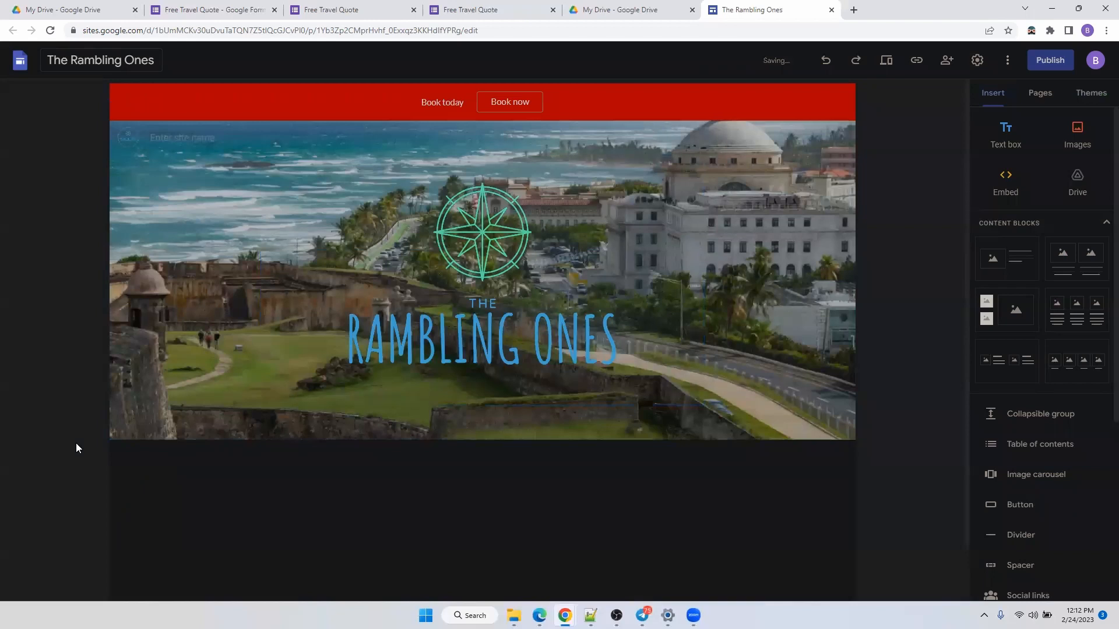
left_click(162, 424)
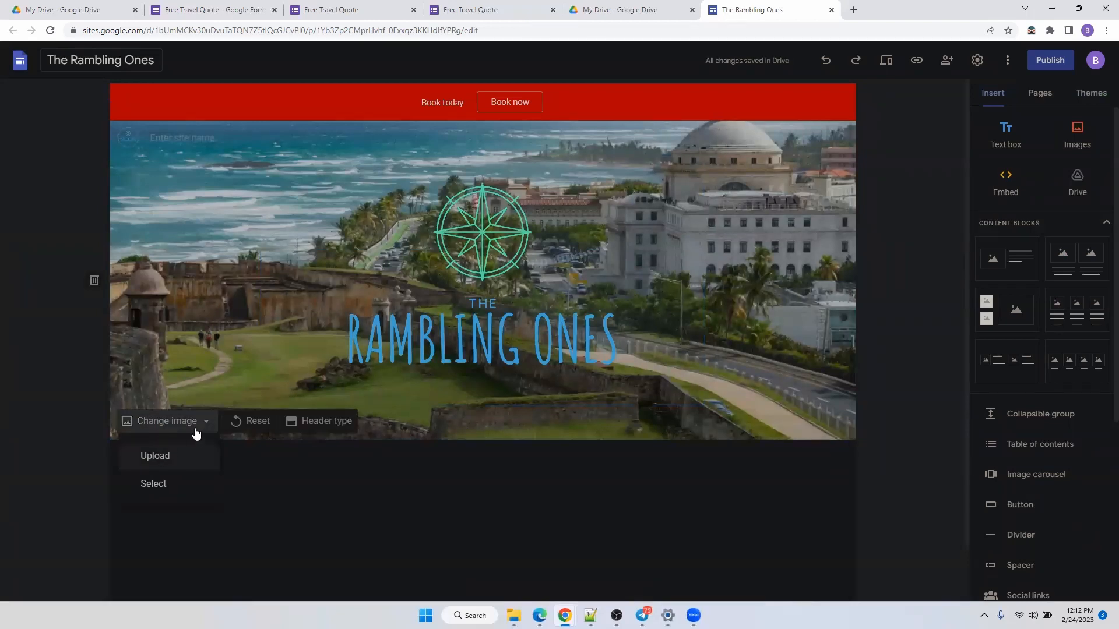
left_click(258, 427)
left_click(258, 425)
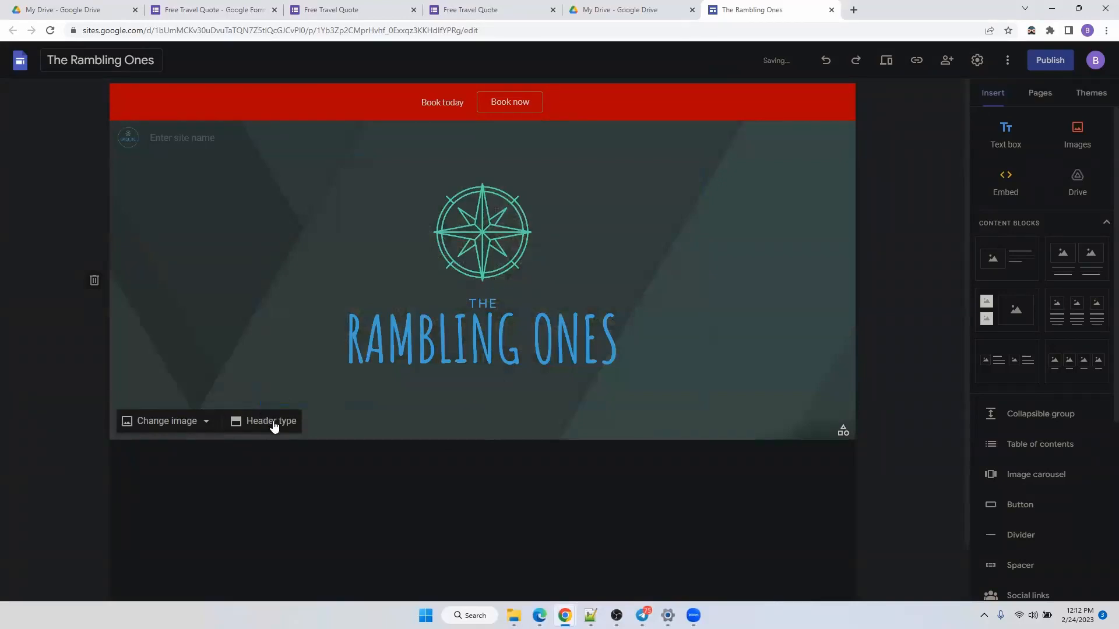
left_click(273, 425)
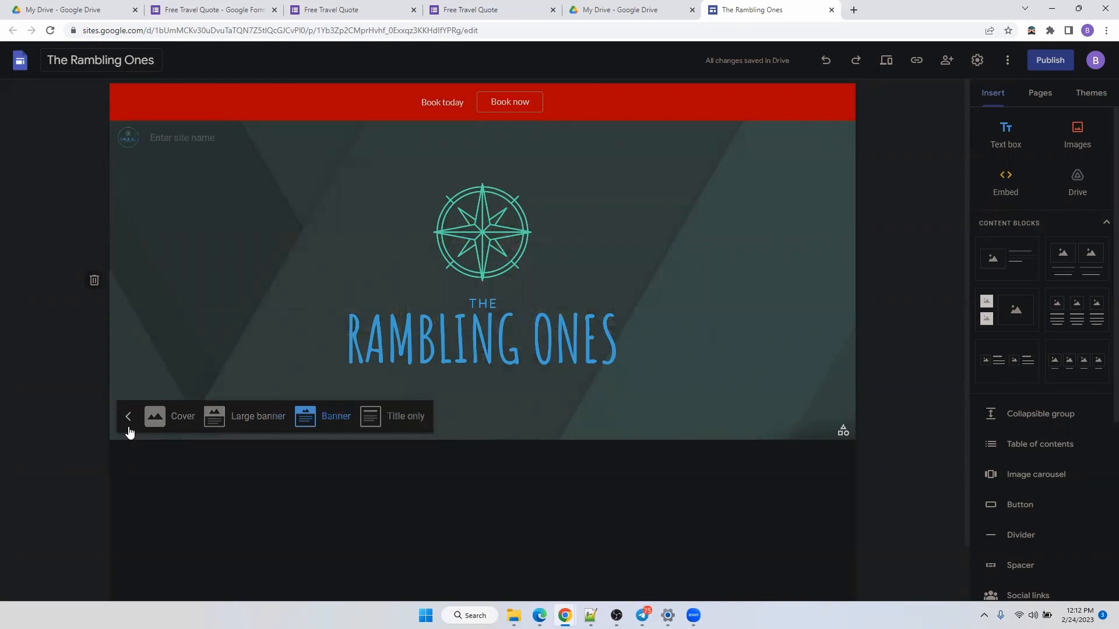
left_click(181, 422)
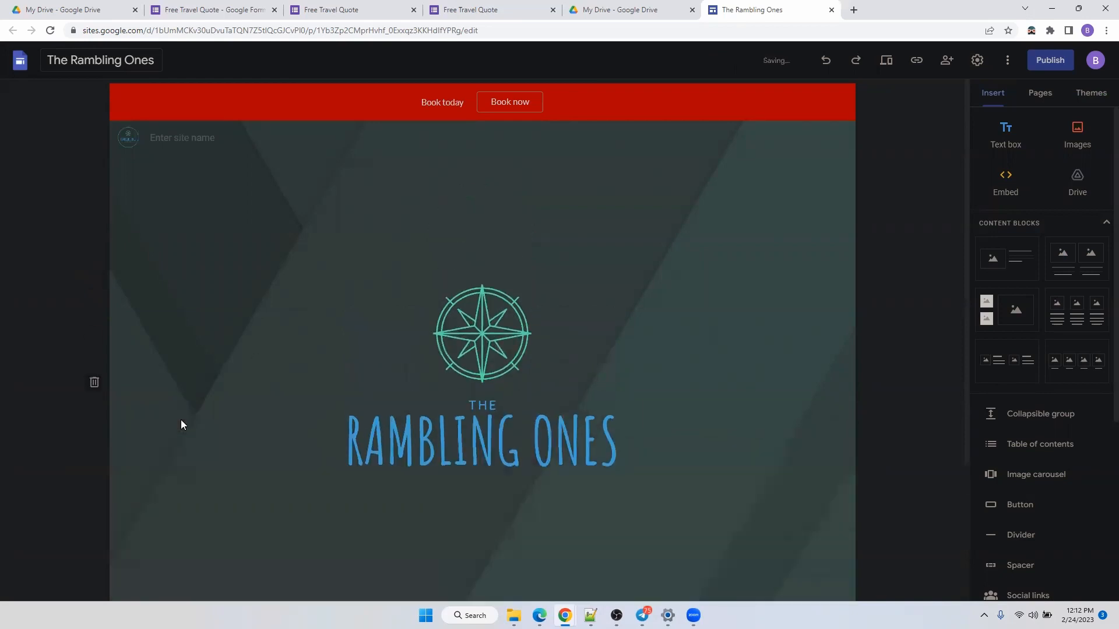
scroll(631, 192, "down", 3)
left_click(263, 440)
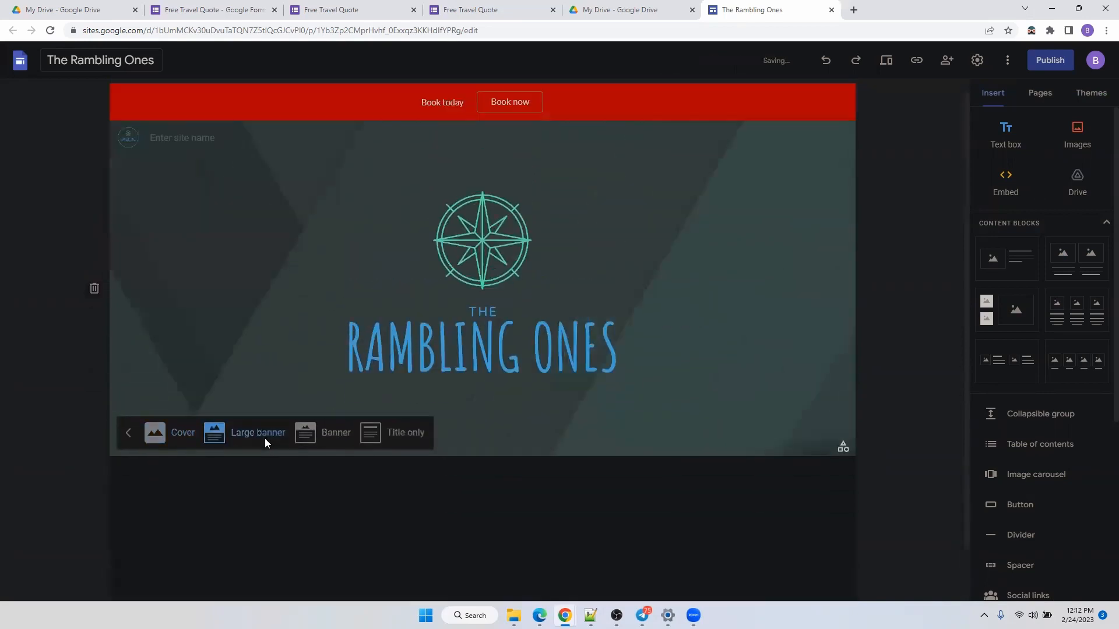
left_click(330, 423)
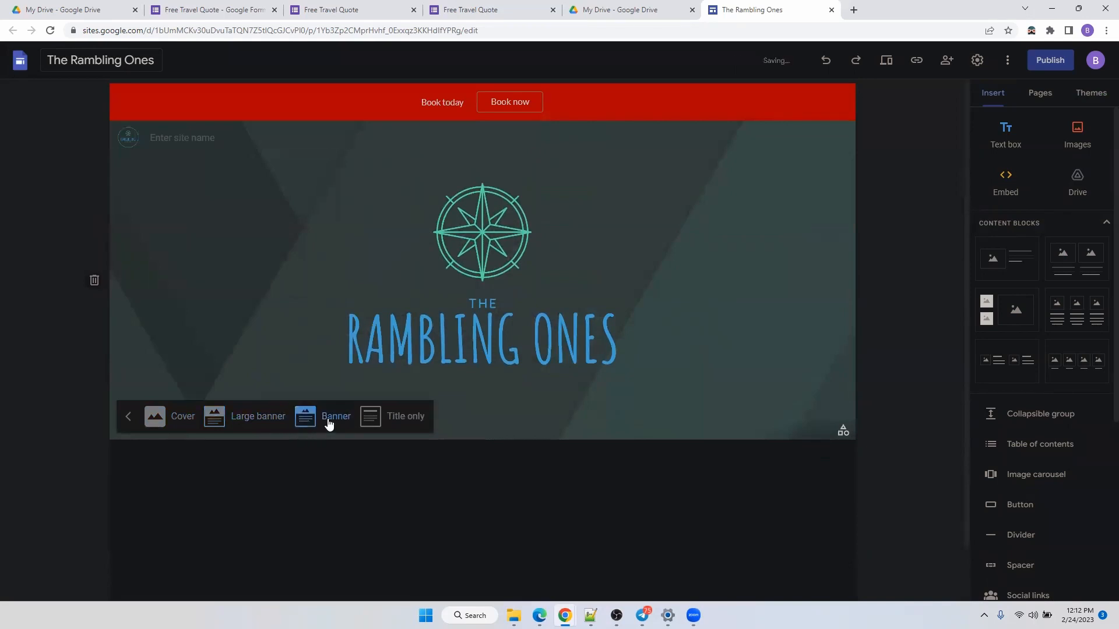
left_click(392, 419)
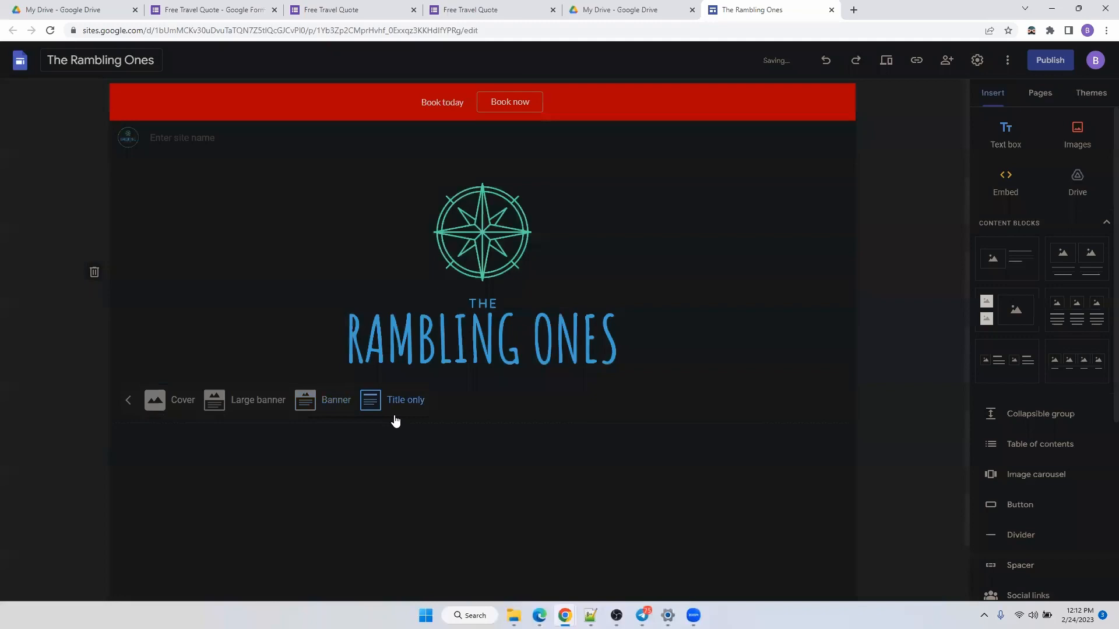
left_click(327, 402)
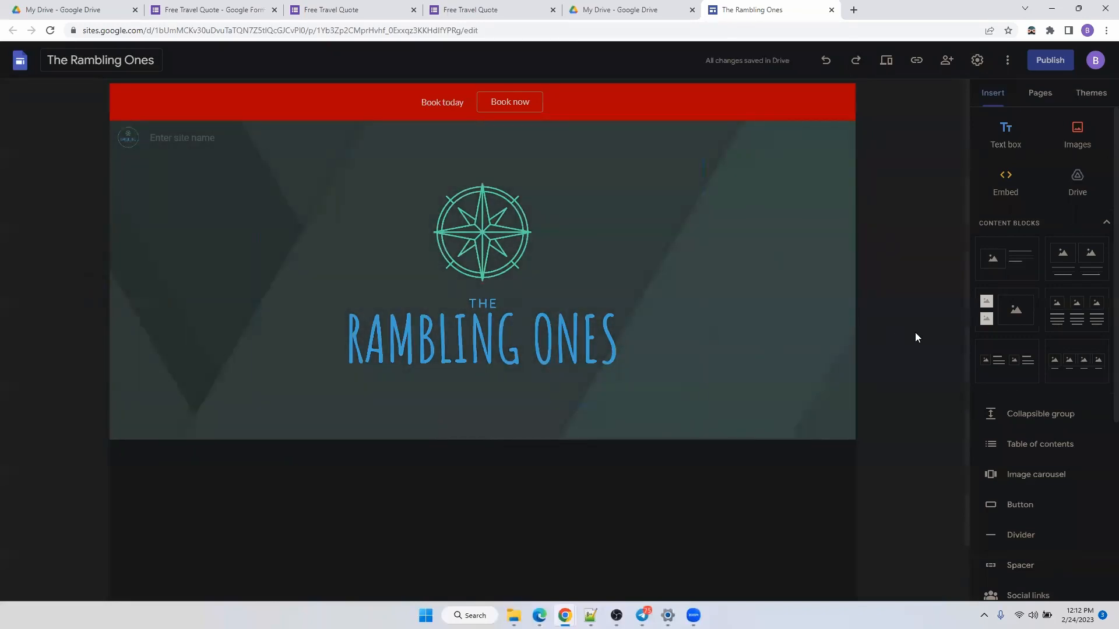
scroll(124, 365, "down", 1)
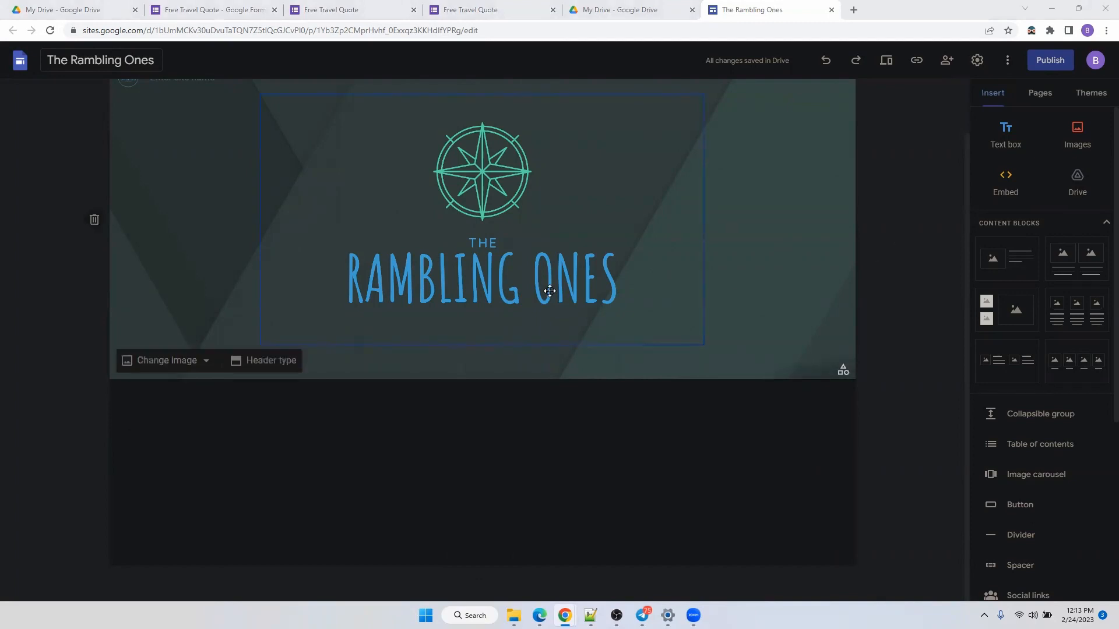
Add an image-and-text block below the header, removing a stray two-image block.
left_click(995, 276)
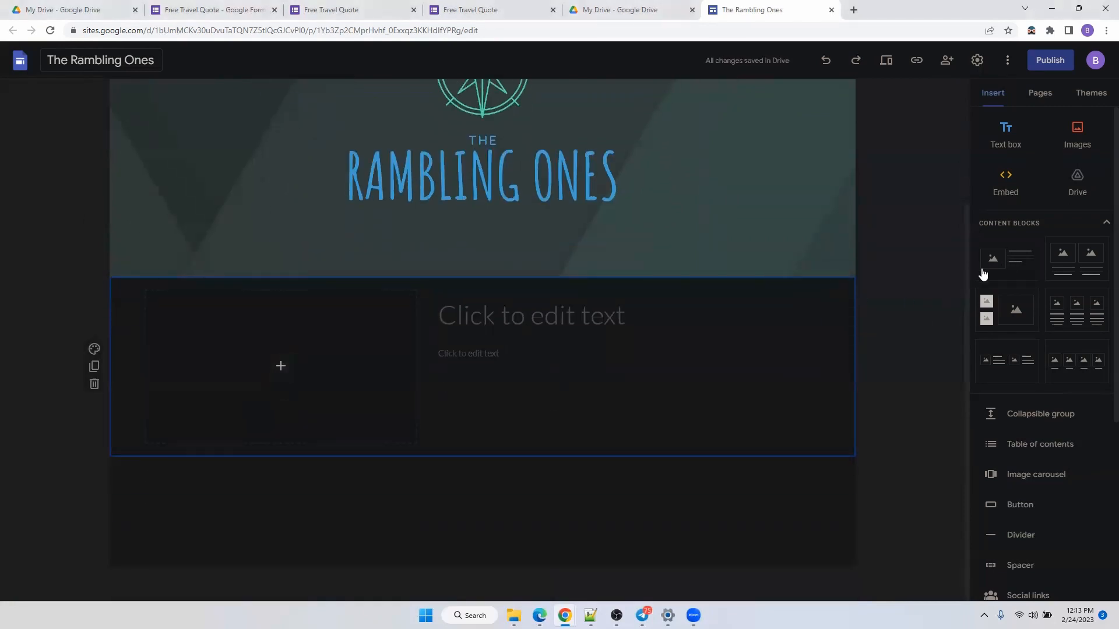
left_click(1091, 265)
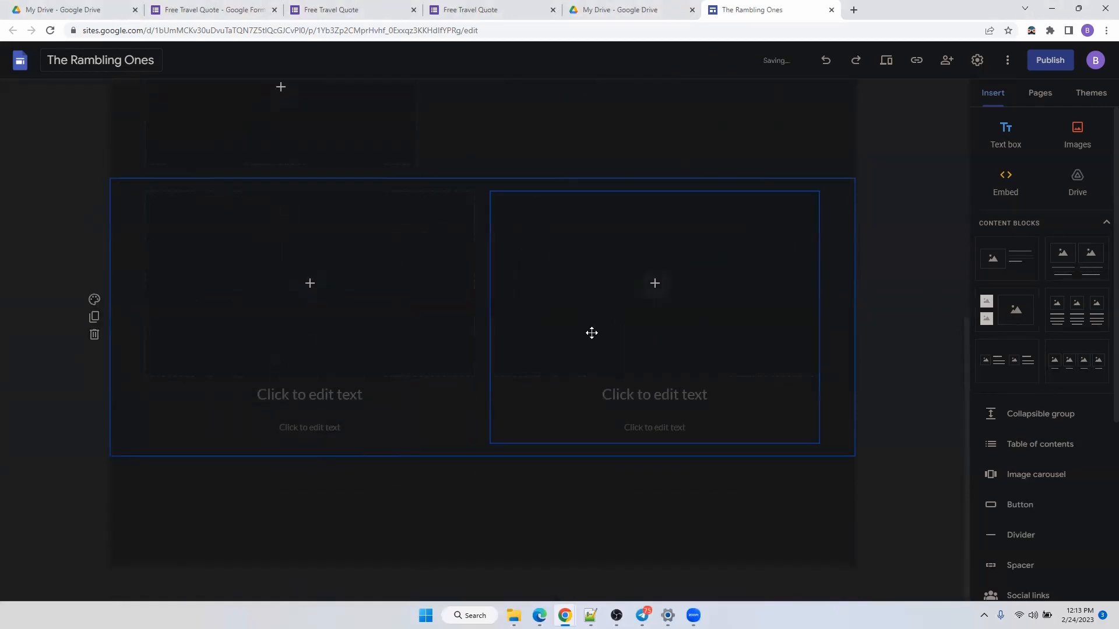
left_click(94, 334)
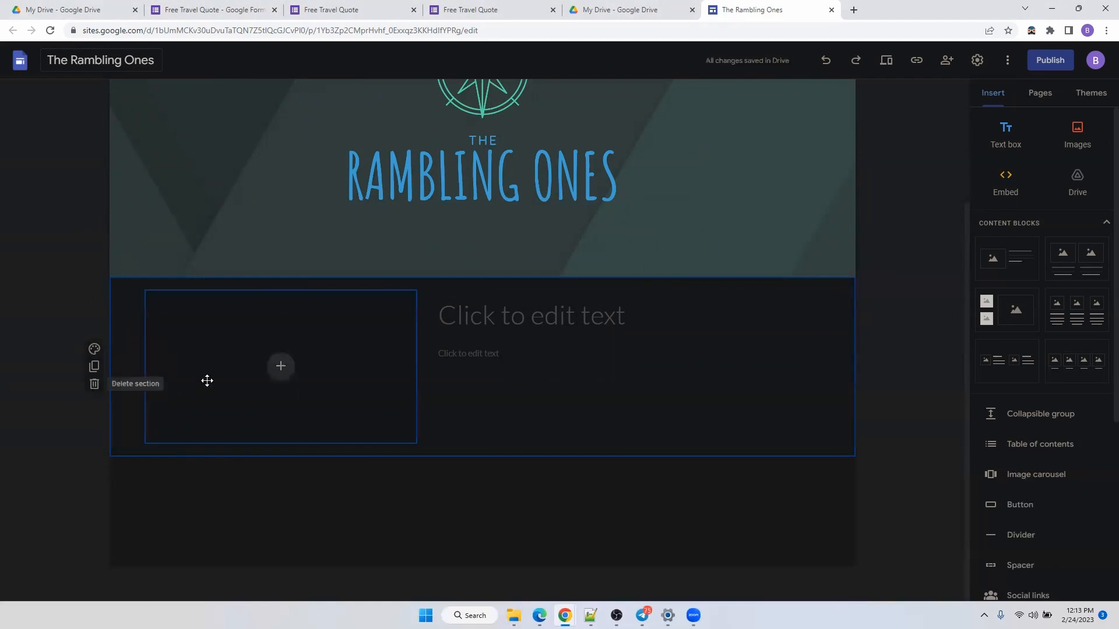
Show the image placeholder's insert options, abandoning an attempted file upload.
left_click(275, 370)
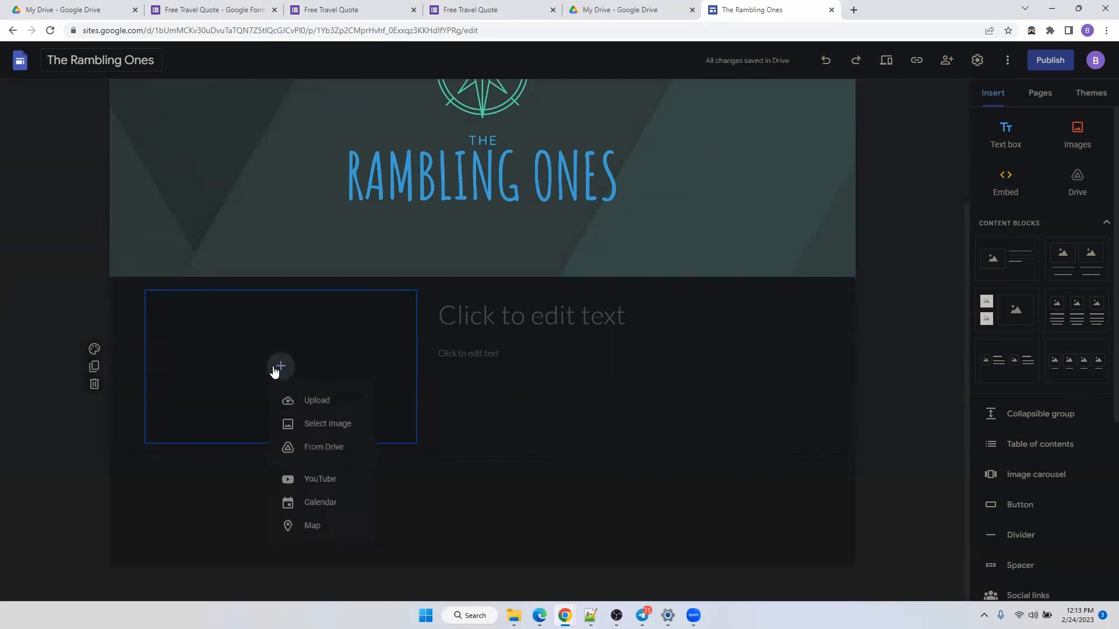
left_click(317, 404)
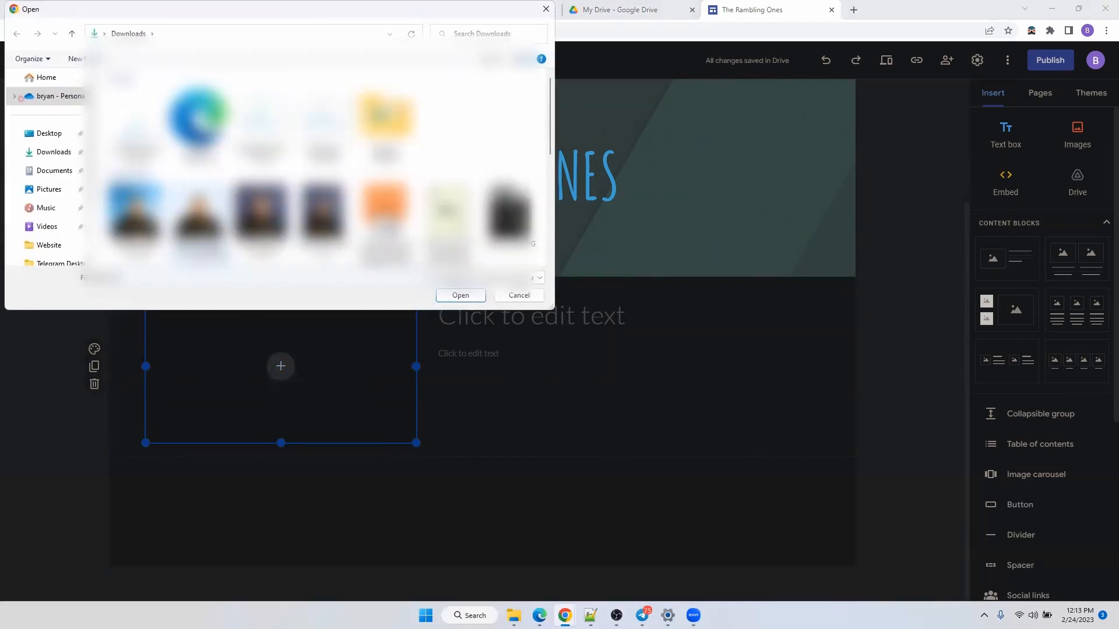
left_click(546, 9)
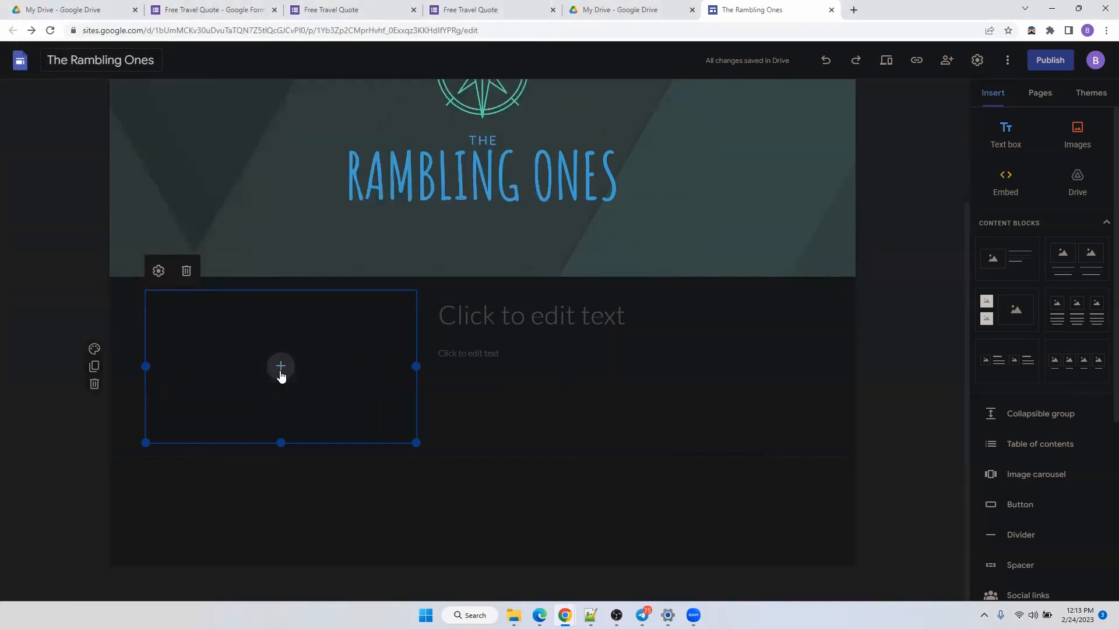
left_click(280, 372)
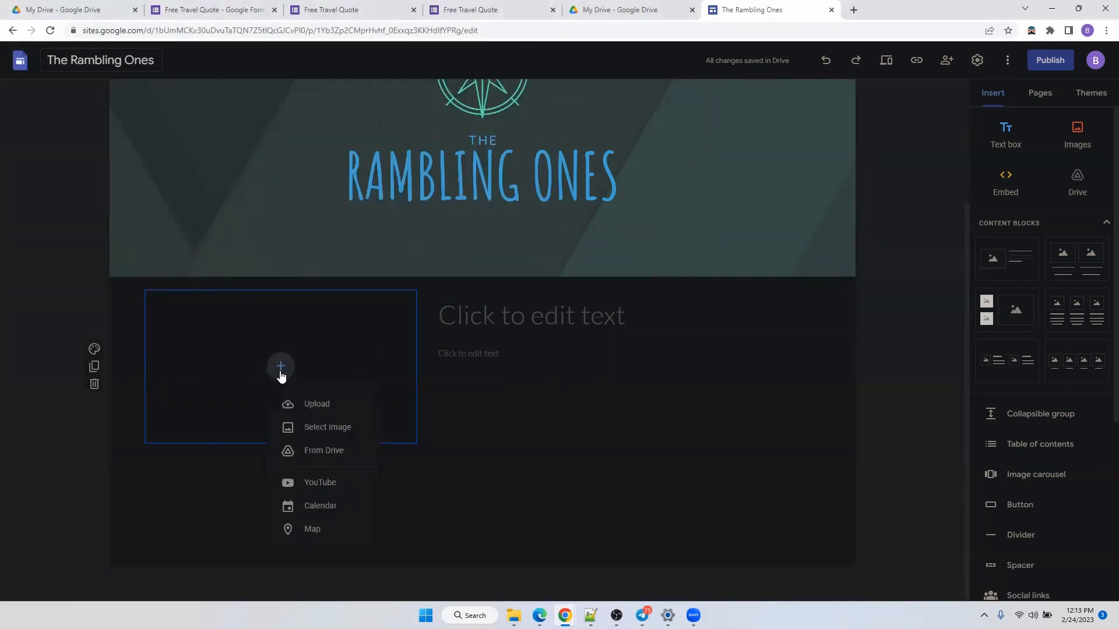
Search Google Images for 'travel' and pick the mountain hiker photo for the placeholder.
left_click(326, 429)
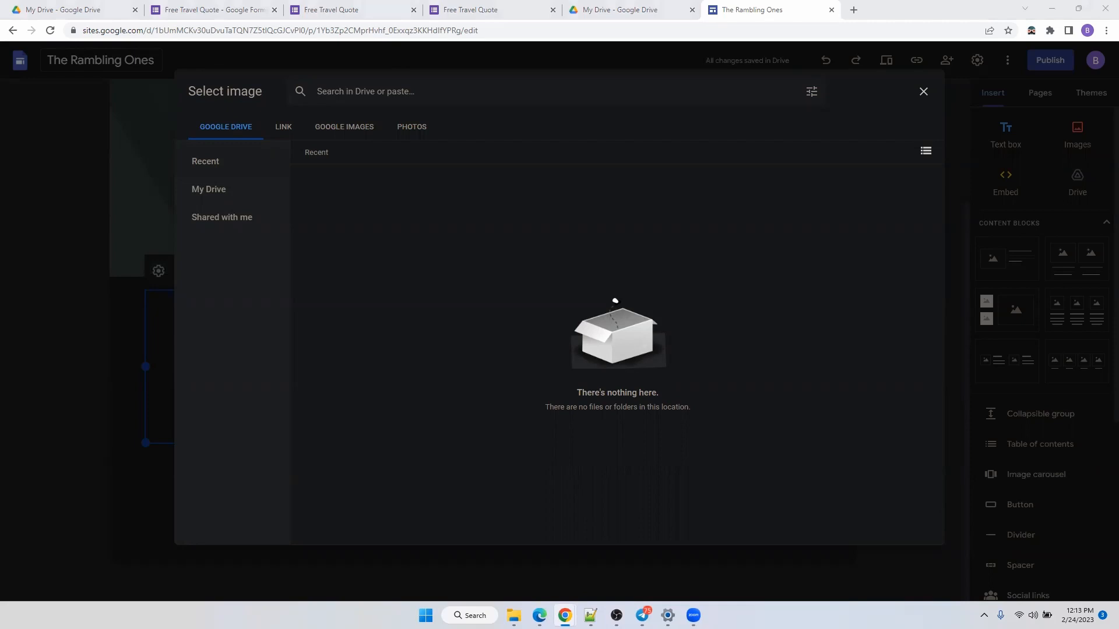
left_click(284, 127)
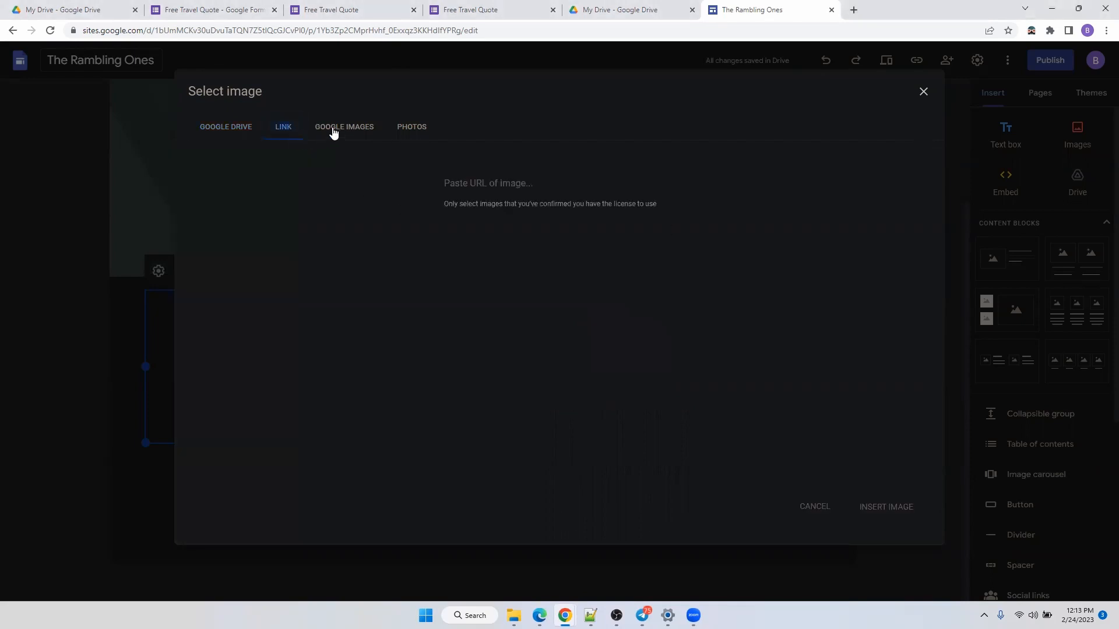
left_click(496, 184)
left_click(360, 132)
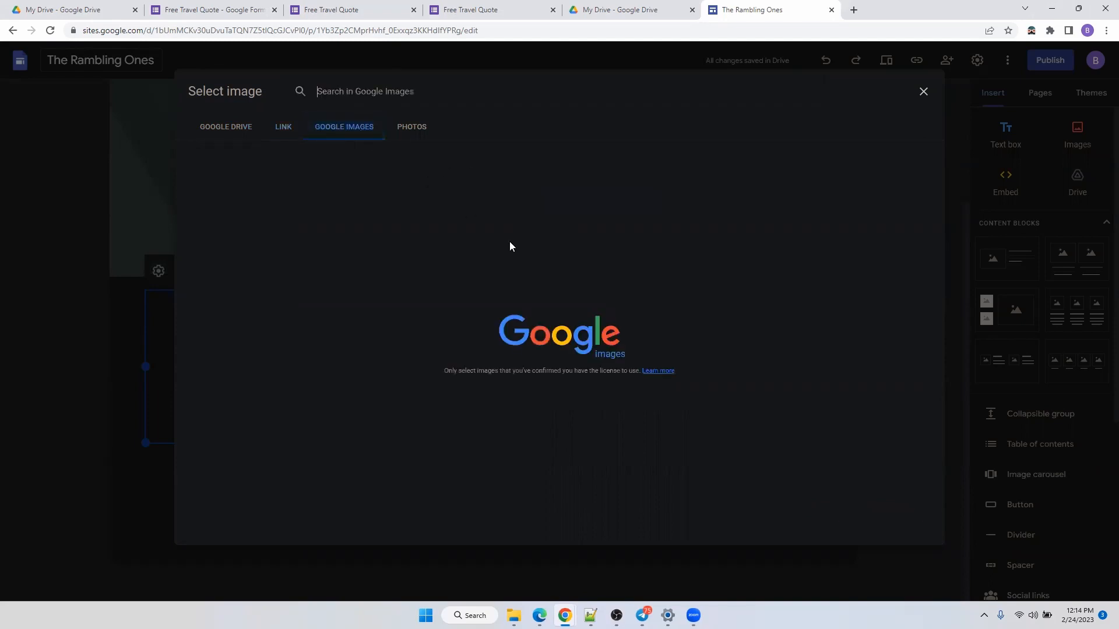
left_click(449, 89)
type("travel")
key("Return")
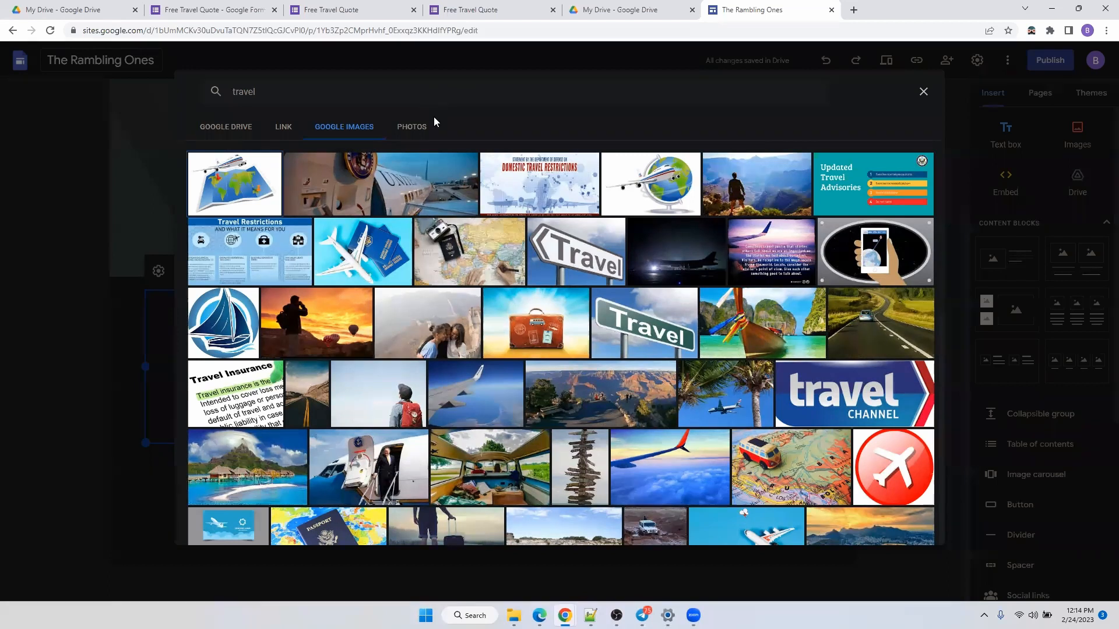
left_click(772, 186)
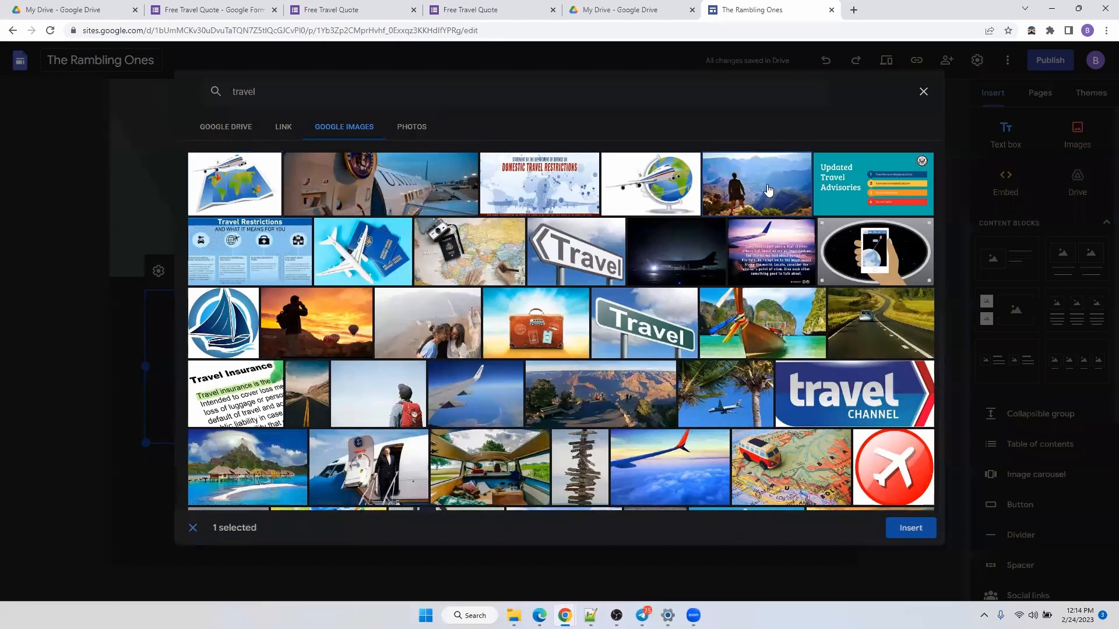
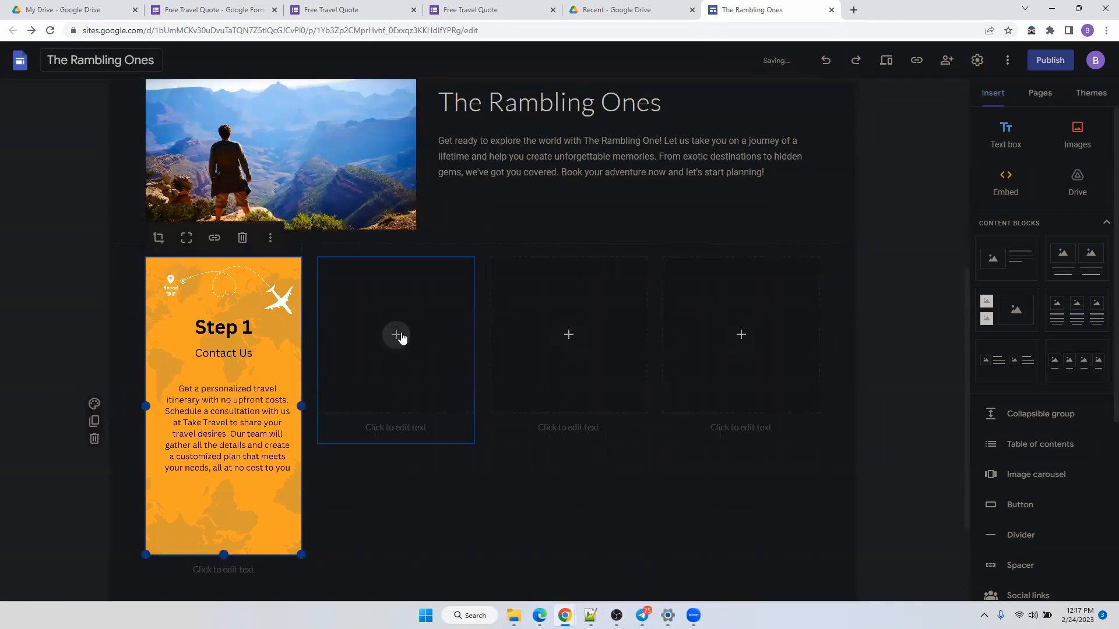
Upload the Step 2 and Step 3 card images into the second and third slots at full card height.
left_click(432, 372)
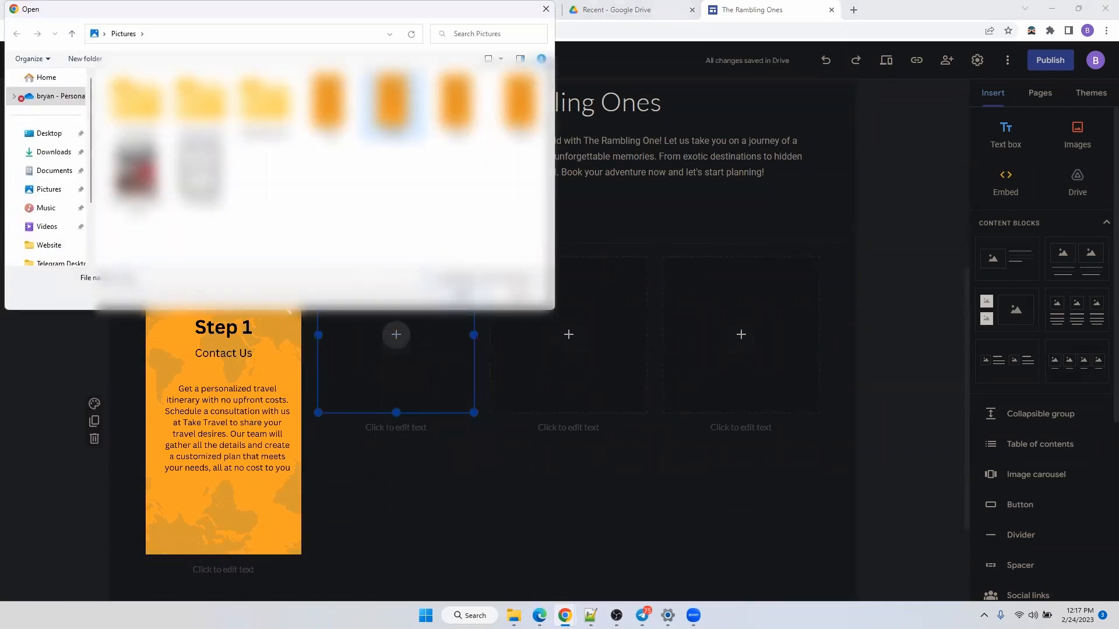
double_click(392, 102)
left_click_drag(396, 413, 403, 554)
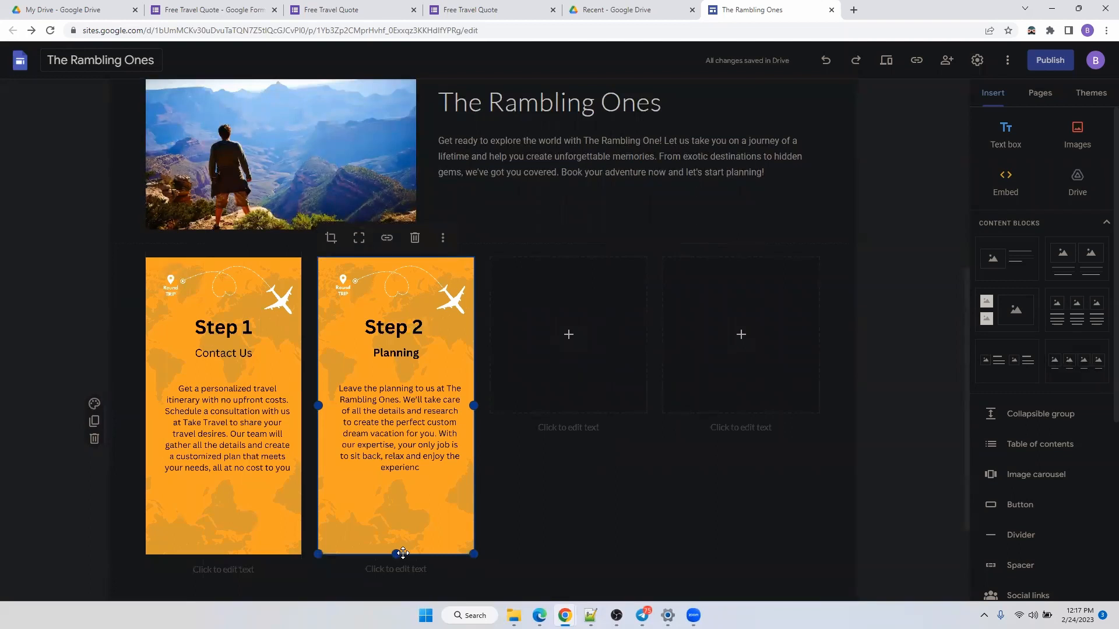
left_click(567, 338)
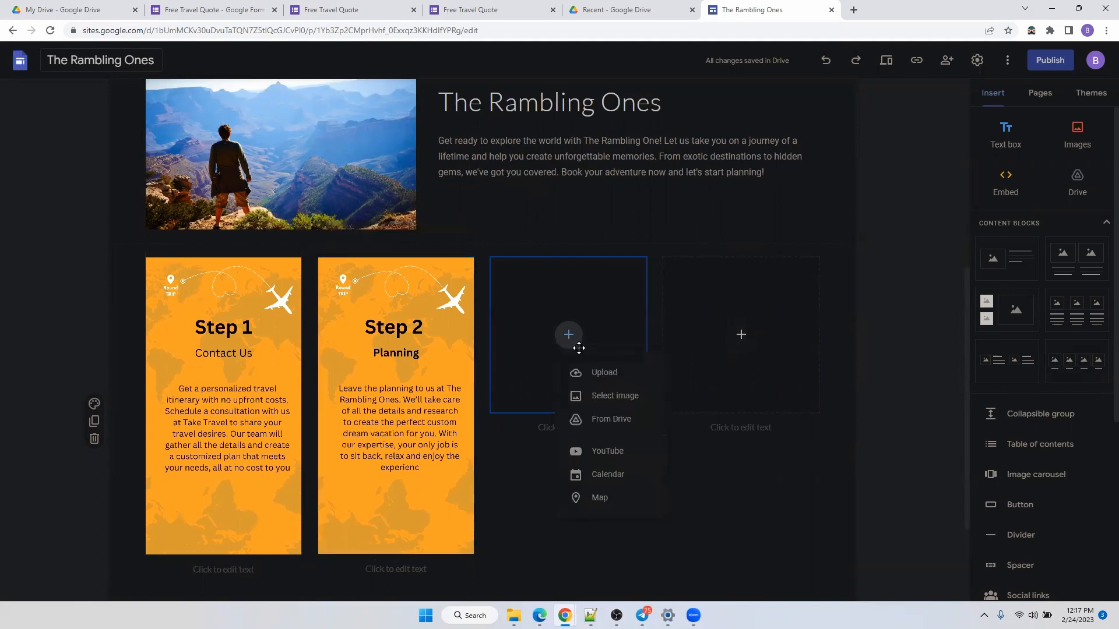
left_click(596, 372)
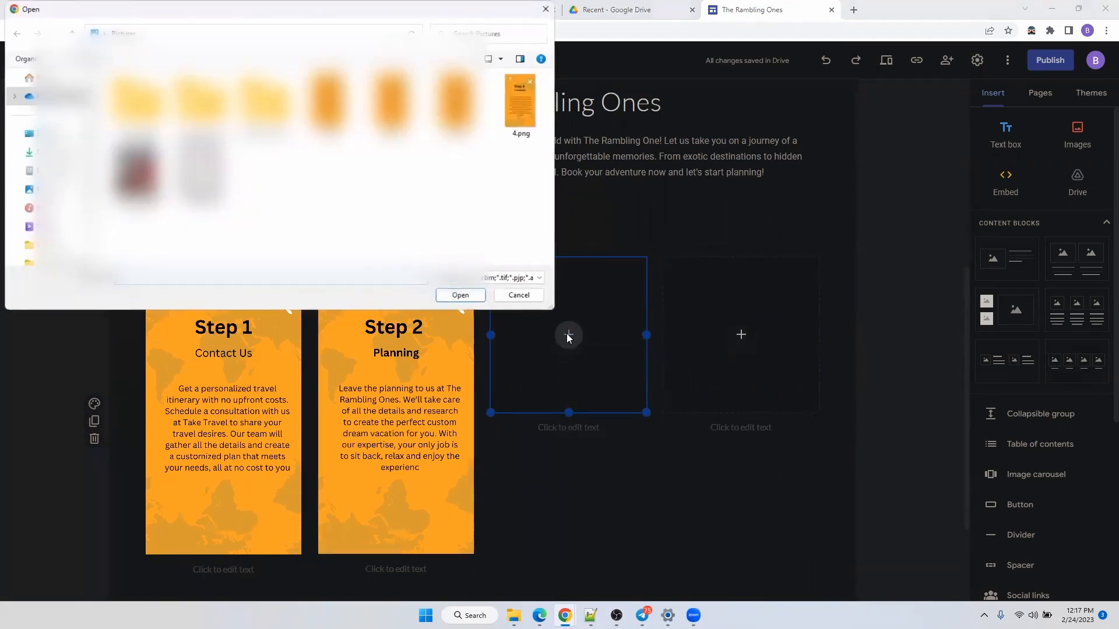
left_click(456, 103)
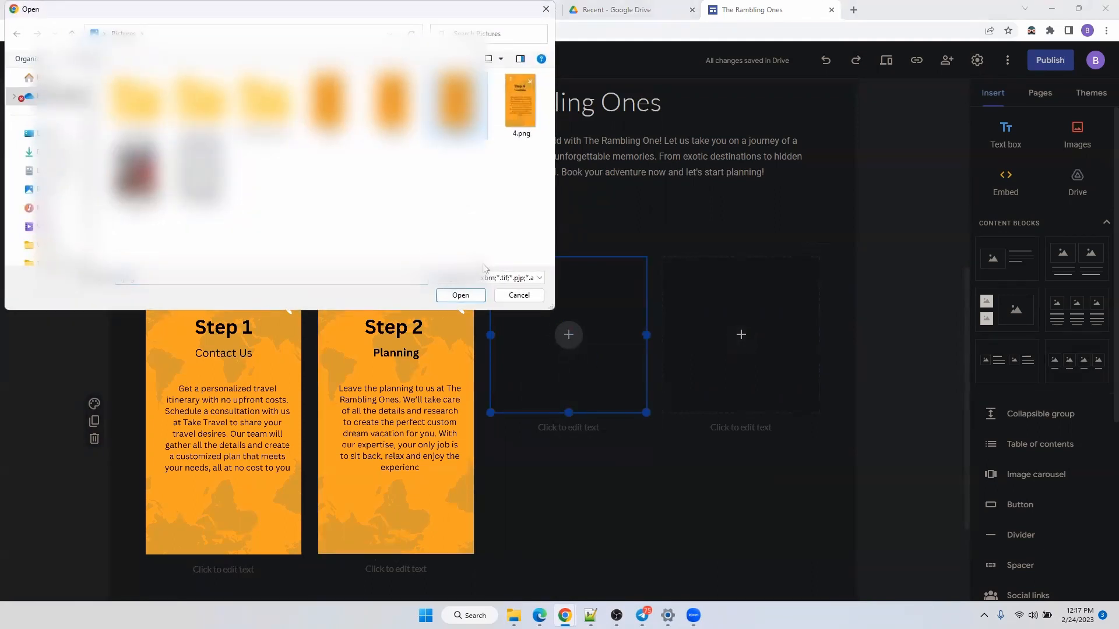
left_click(460, 295)
left_click_drag(571, 419, 566, 555)
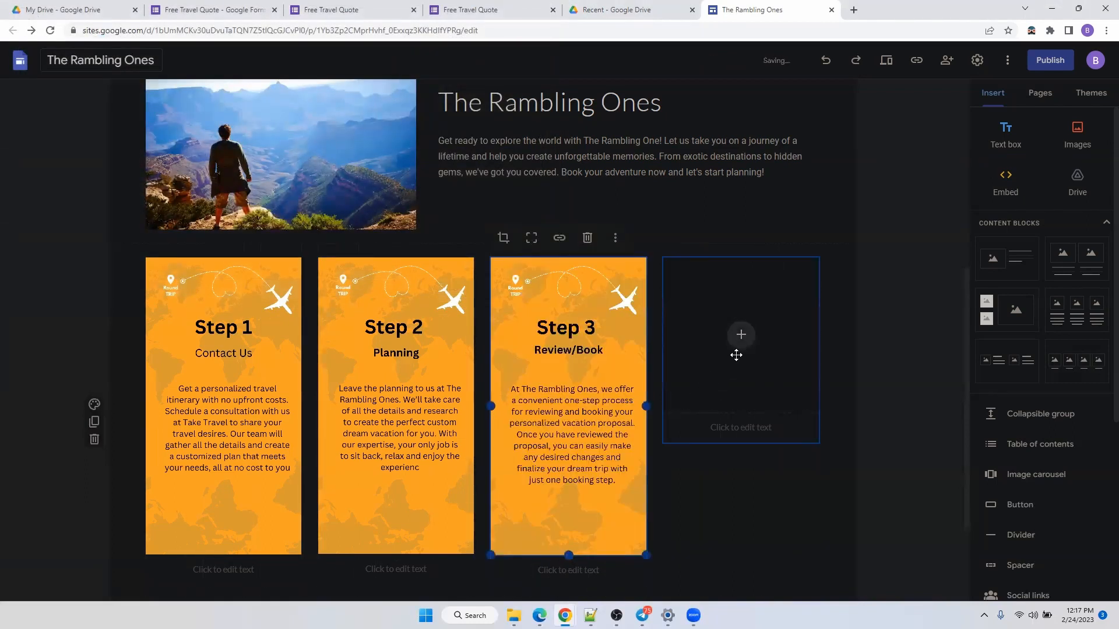
Upload 4.png as the Step 4 card image in the fourth slot, stretched to full card height.
left_click(745, 338)
left_click(754, 370)
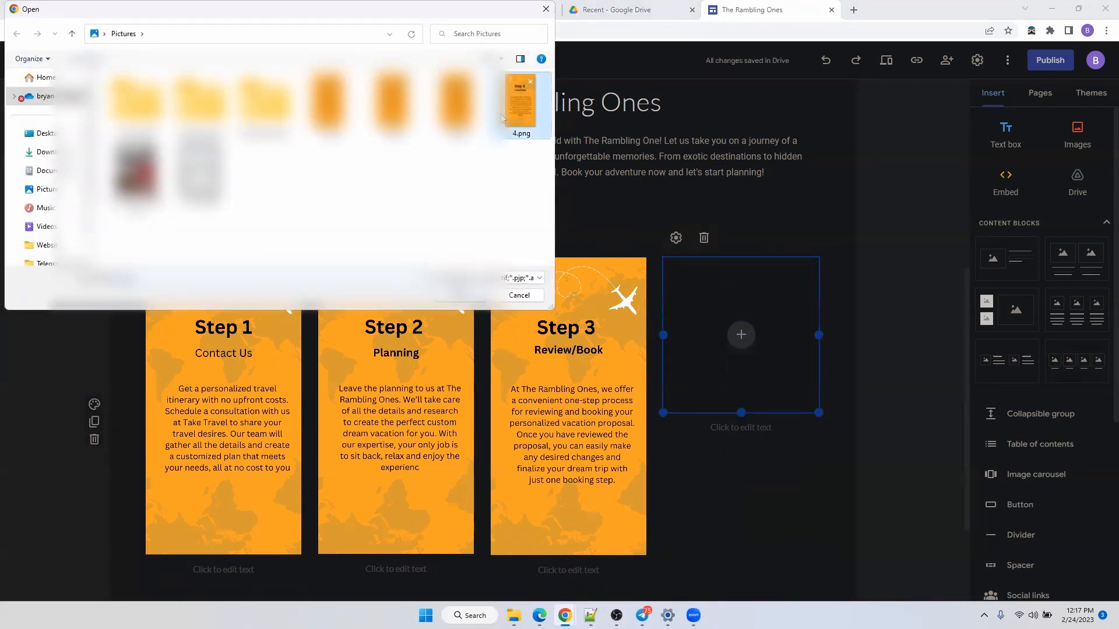
left_click(460, 295)
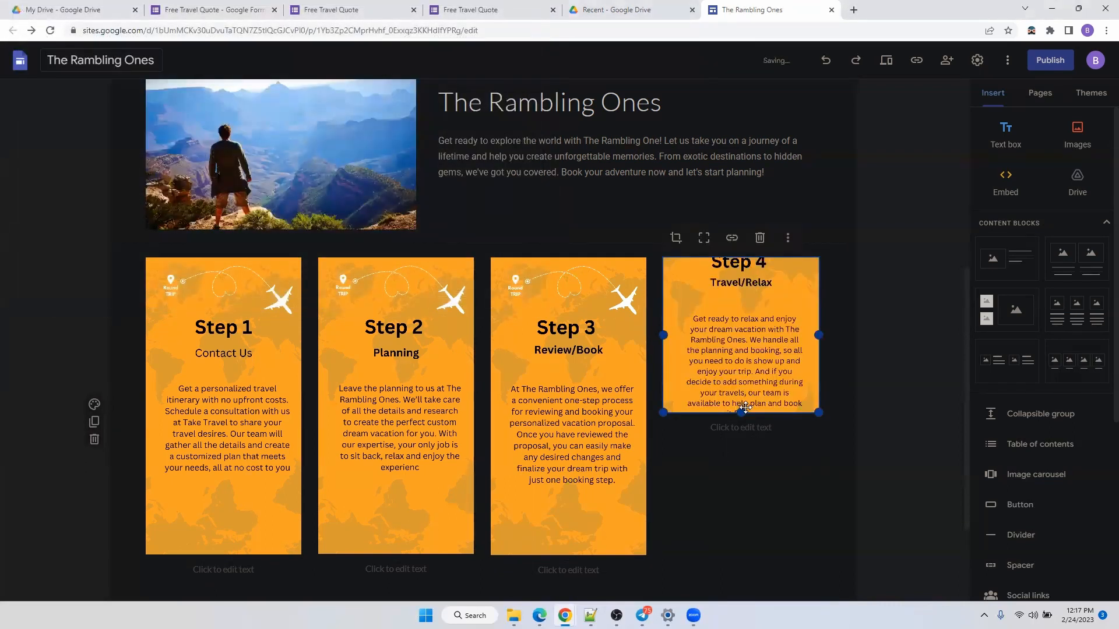
left_click_drag(743, 411, 750, 555)
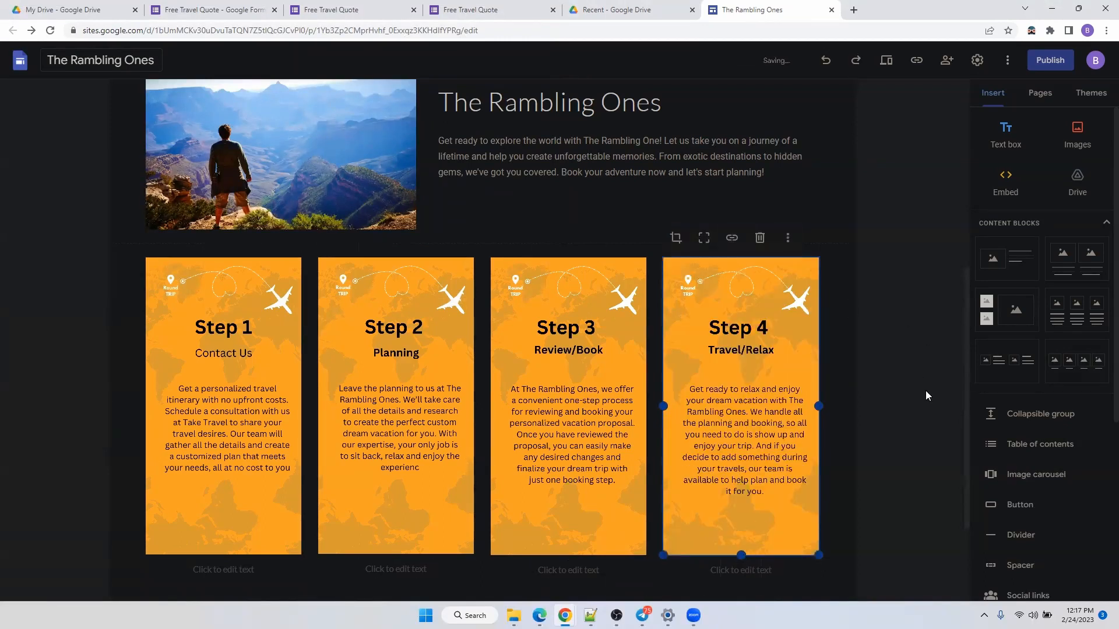
scroll(962, 231, "up", 3)
scroll(933, 86, "up", 2)
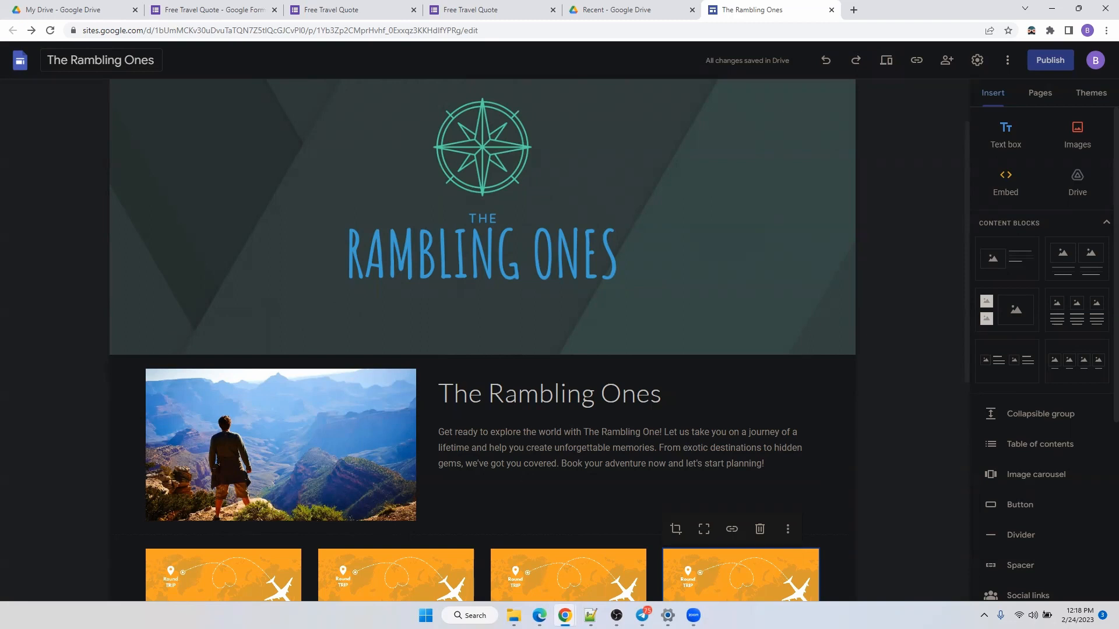
left_click(827, 62)
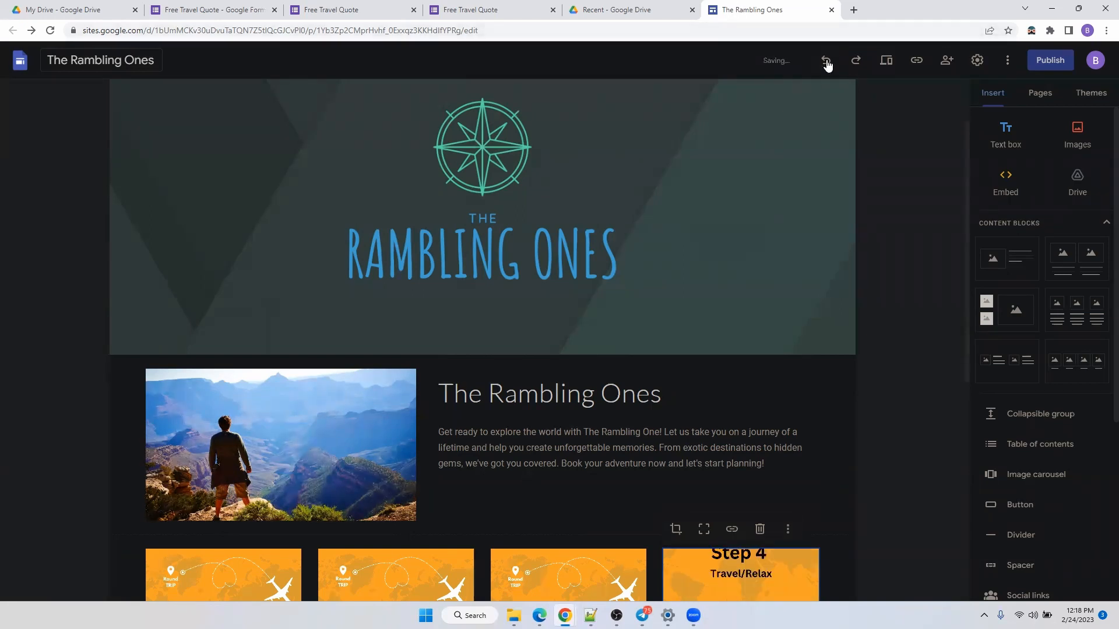
left_click(855, 66)
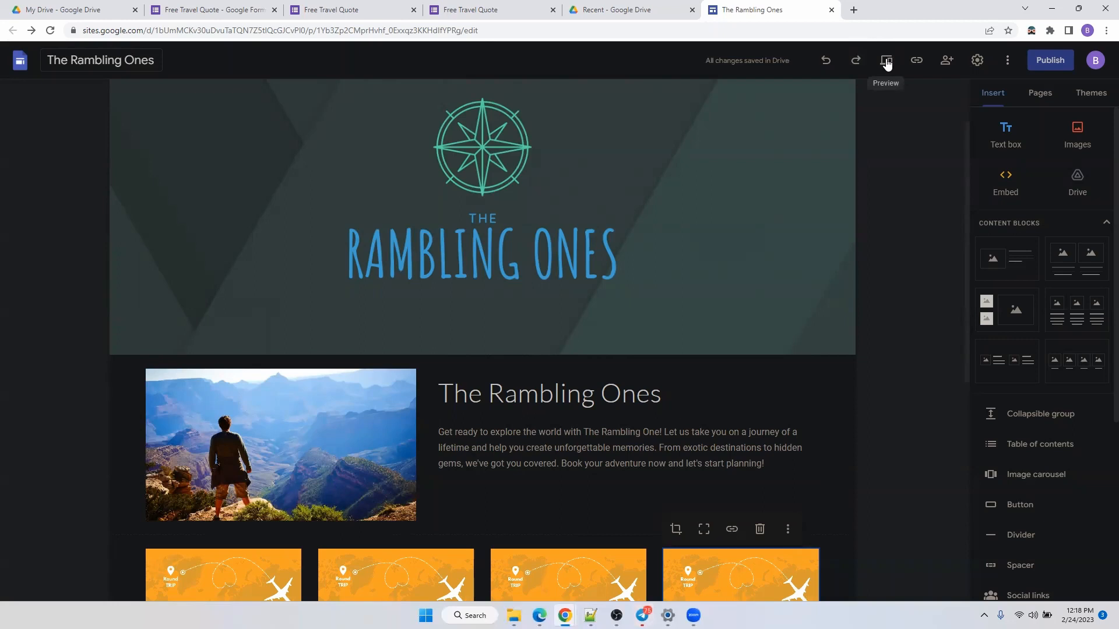
left_click(886, 62)
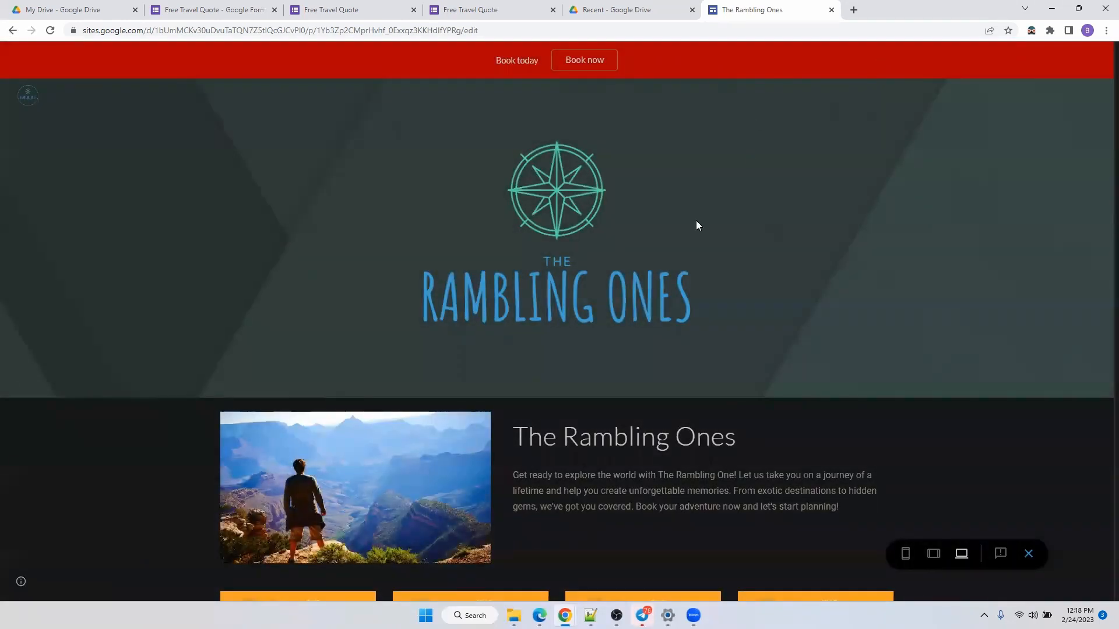
scroll(717, 137, "down", 4)
scroll(641, 265, "up", 1)
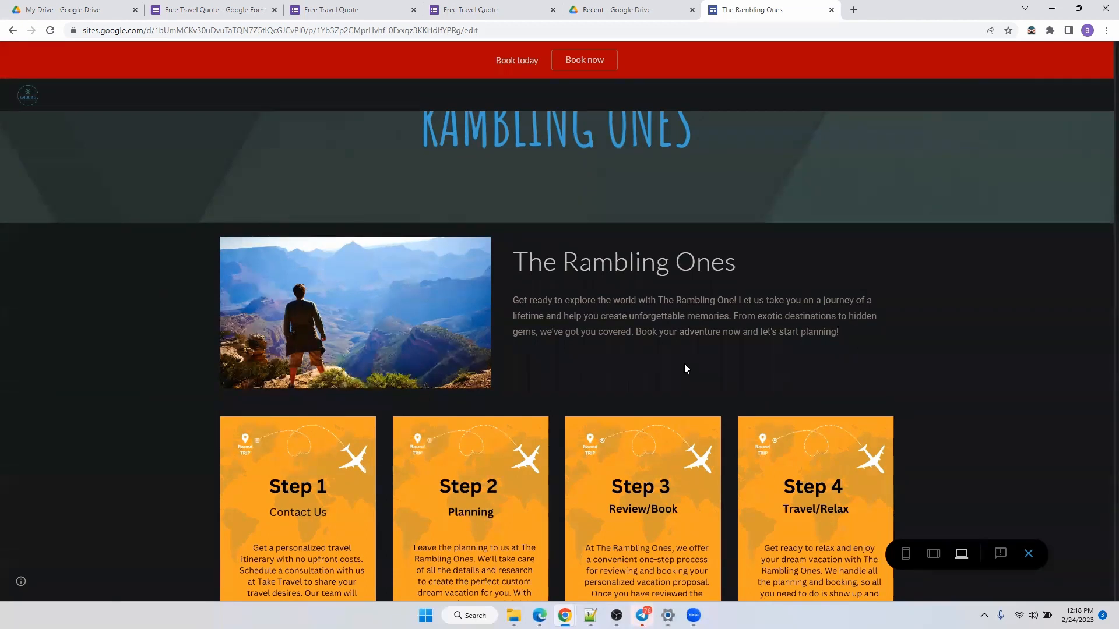
left_click(931, 554)
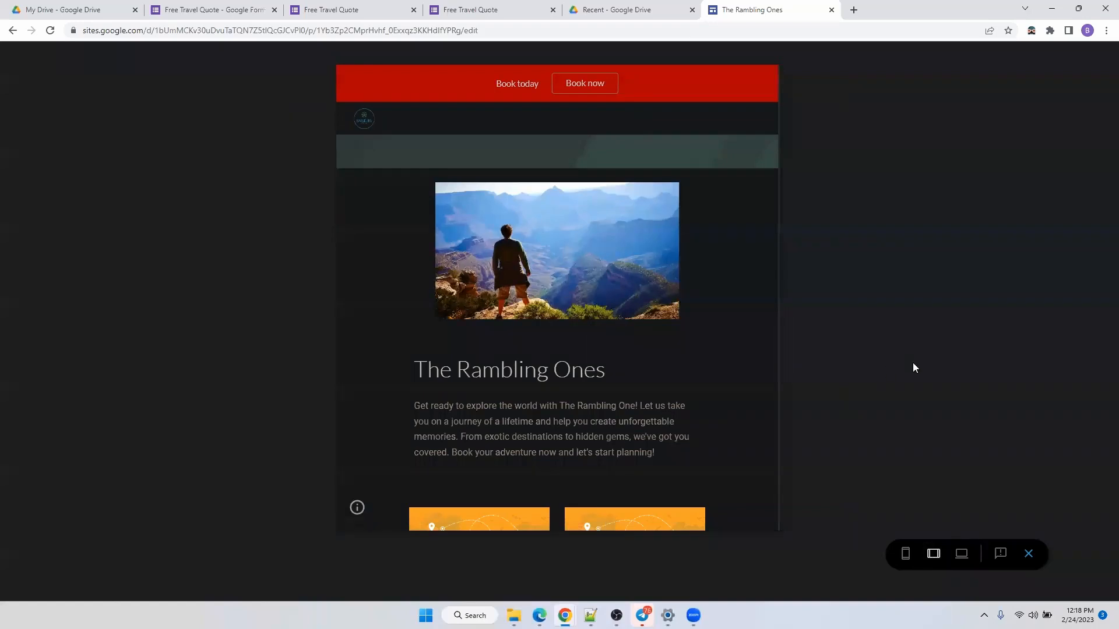
scroll(555, 386, "down", 6)
scroll(555, 386, "down", 4)
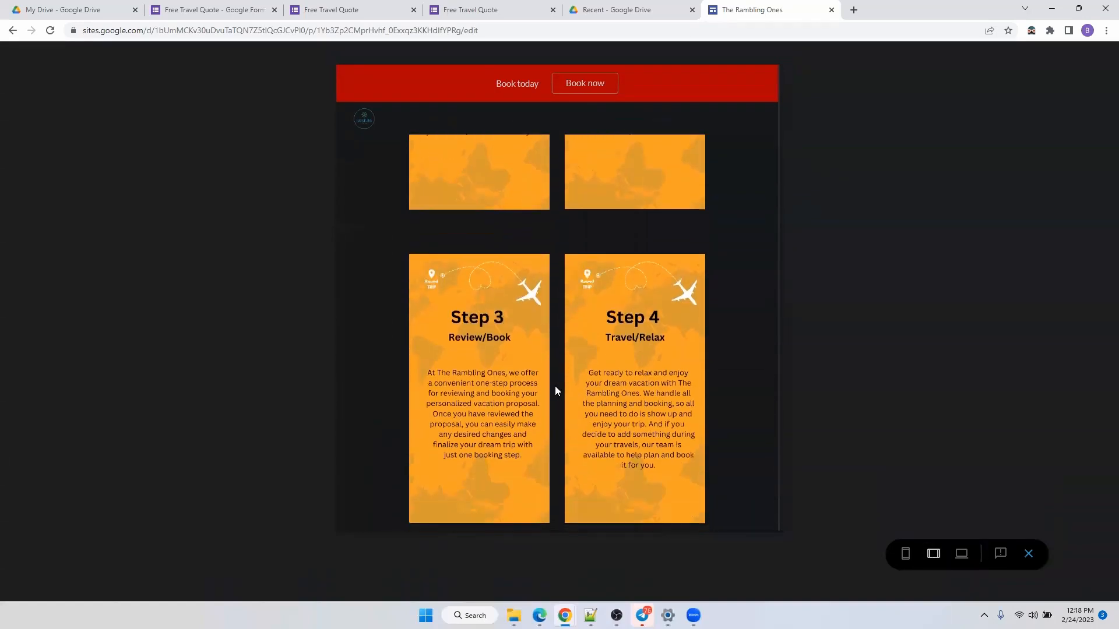
left_click(909, 560)
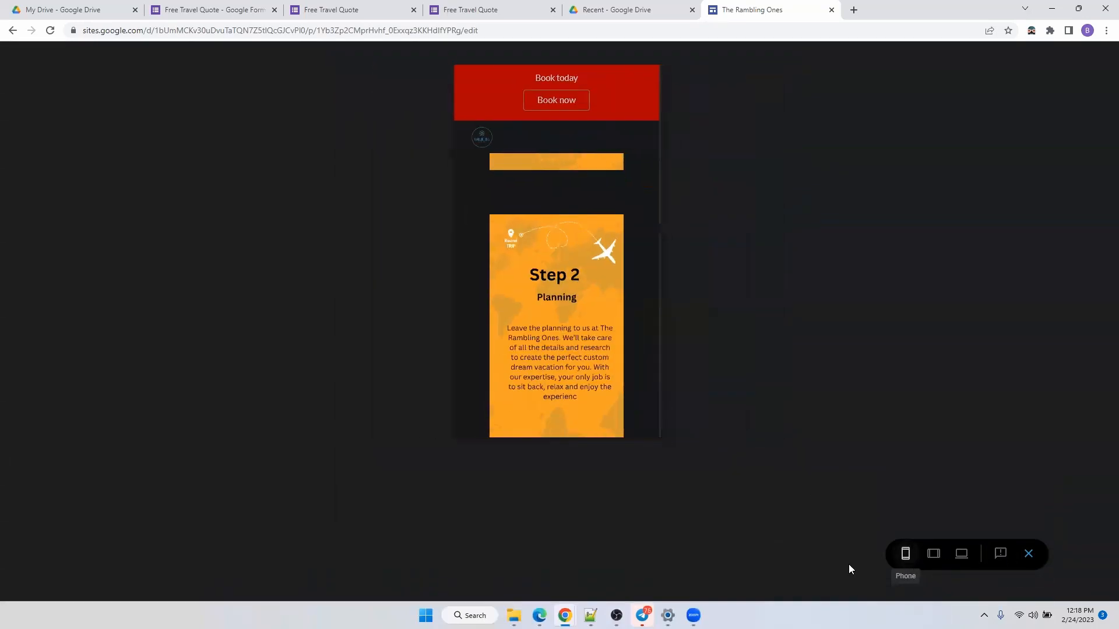
scroll(626, 325, "up", 10)
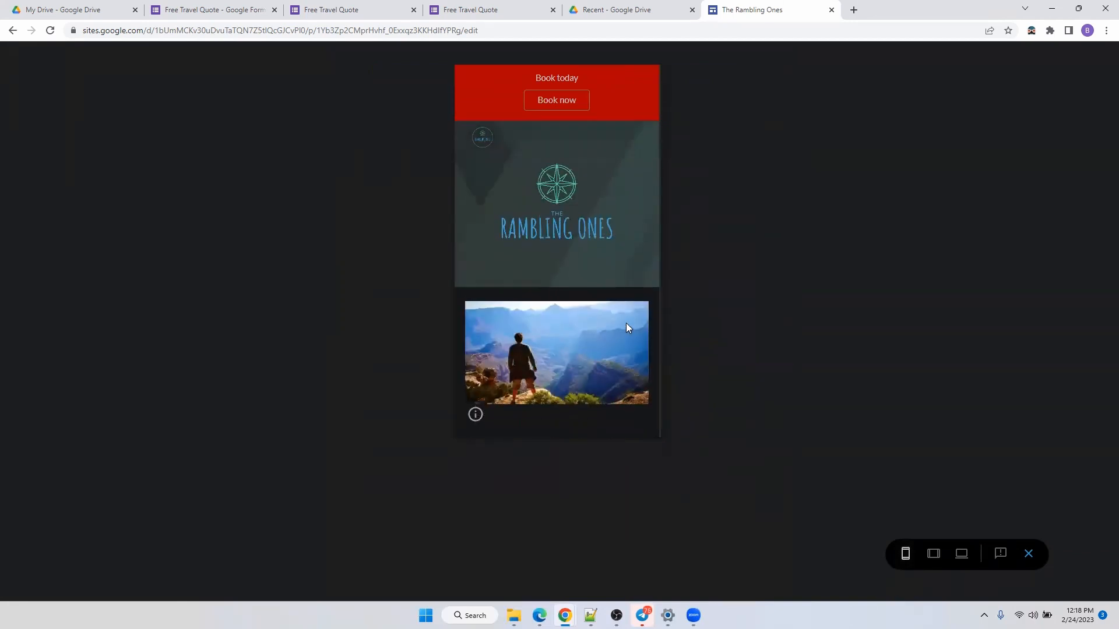
scroll(626, 323, "down", 10)
scroll(626, 322, "down", 3)
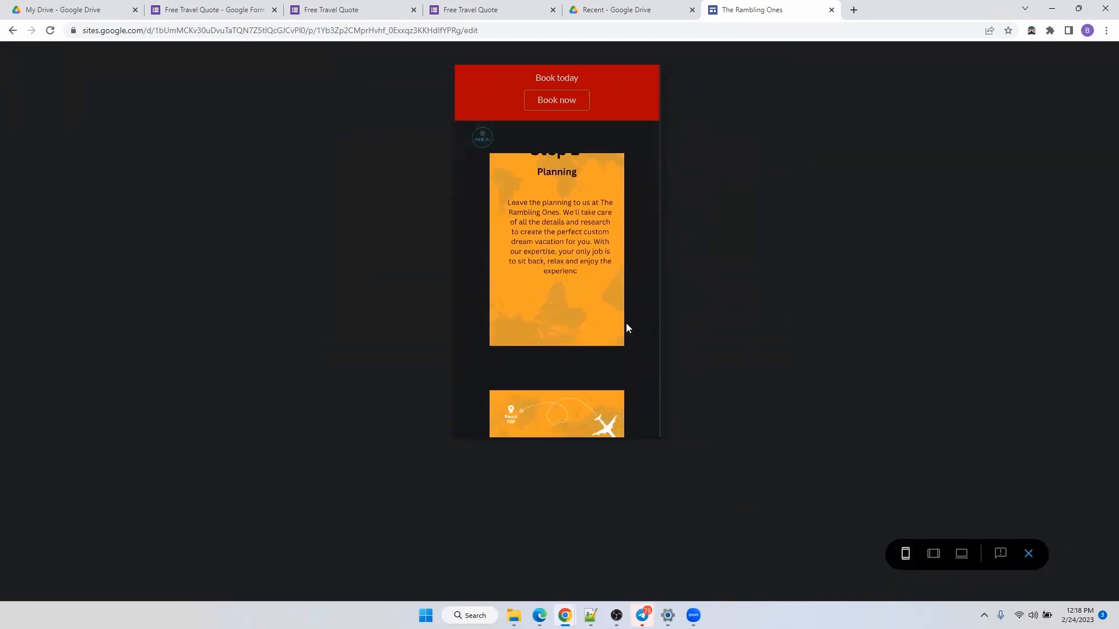
left_click(1029, 555)
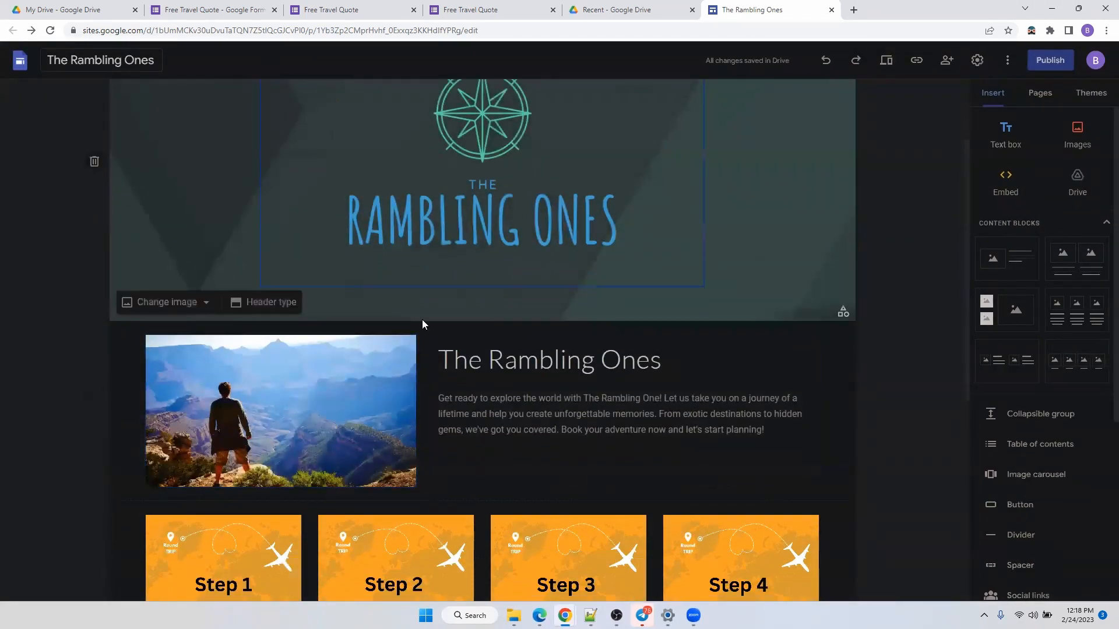
scroll(986, 475, "down", 1)
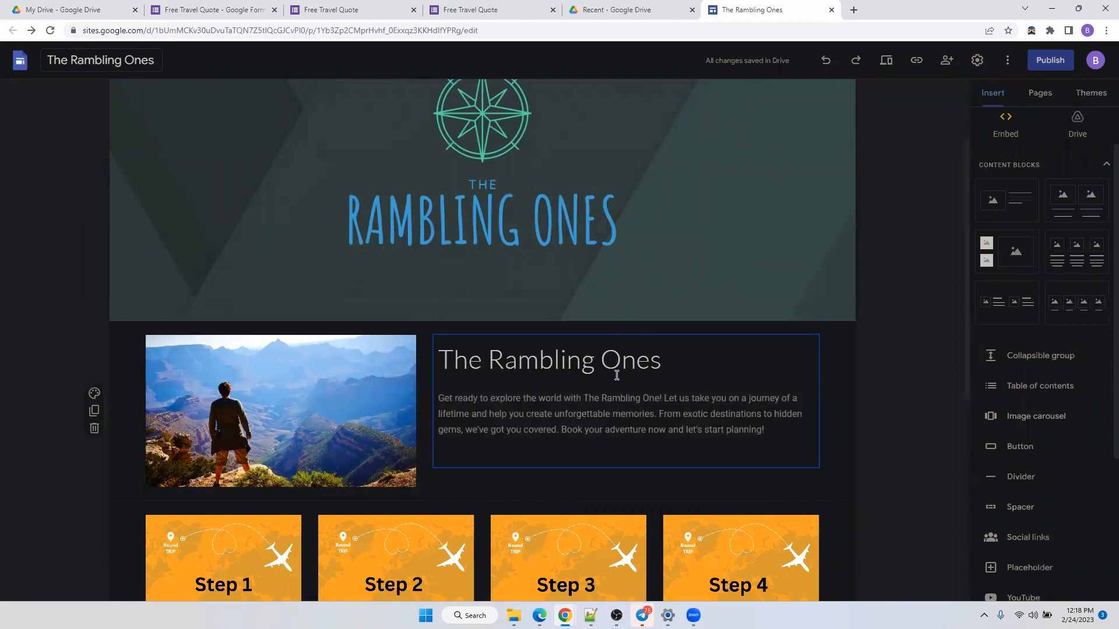
scroll(1047, 264, "up", 1)
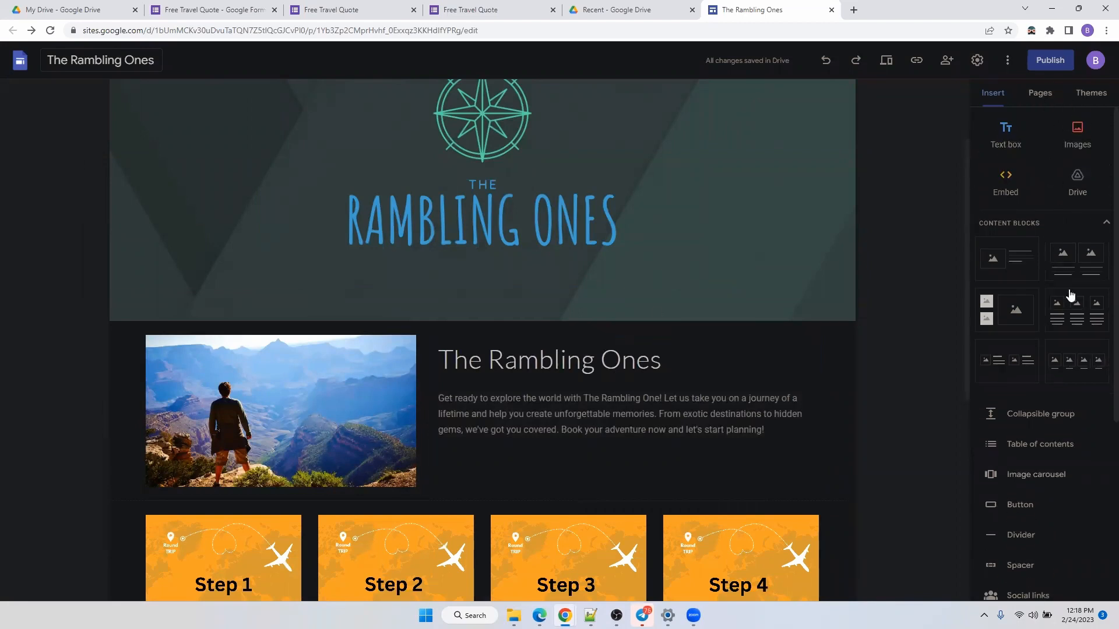
scroll(1066, 396, "down", 5)
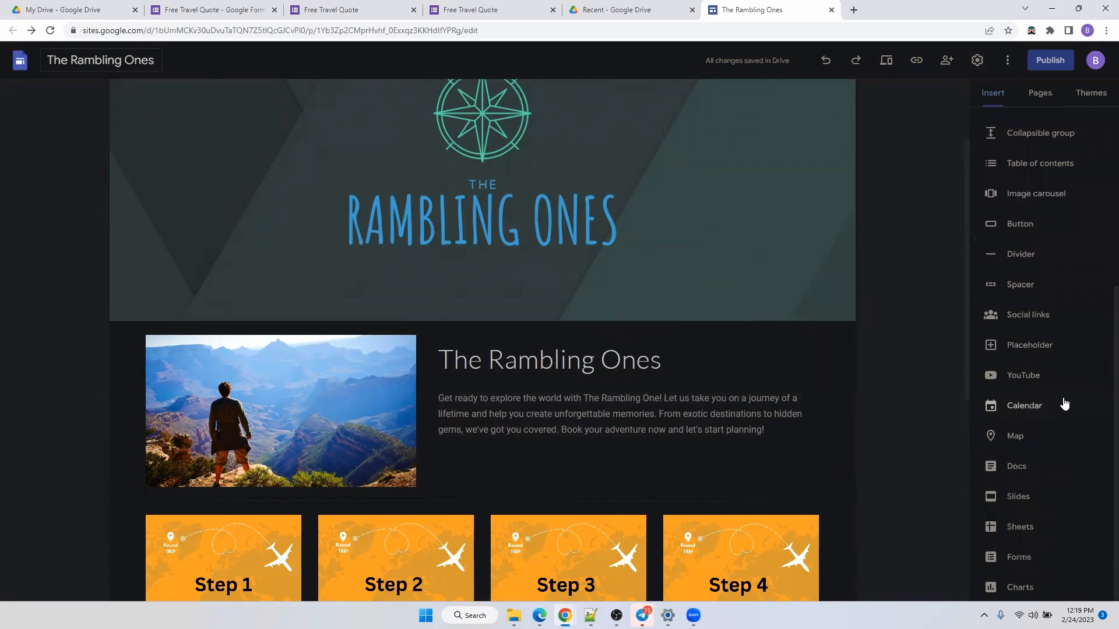
scroll(1046, 174, "up", 1)
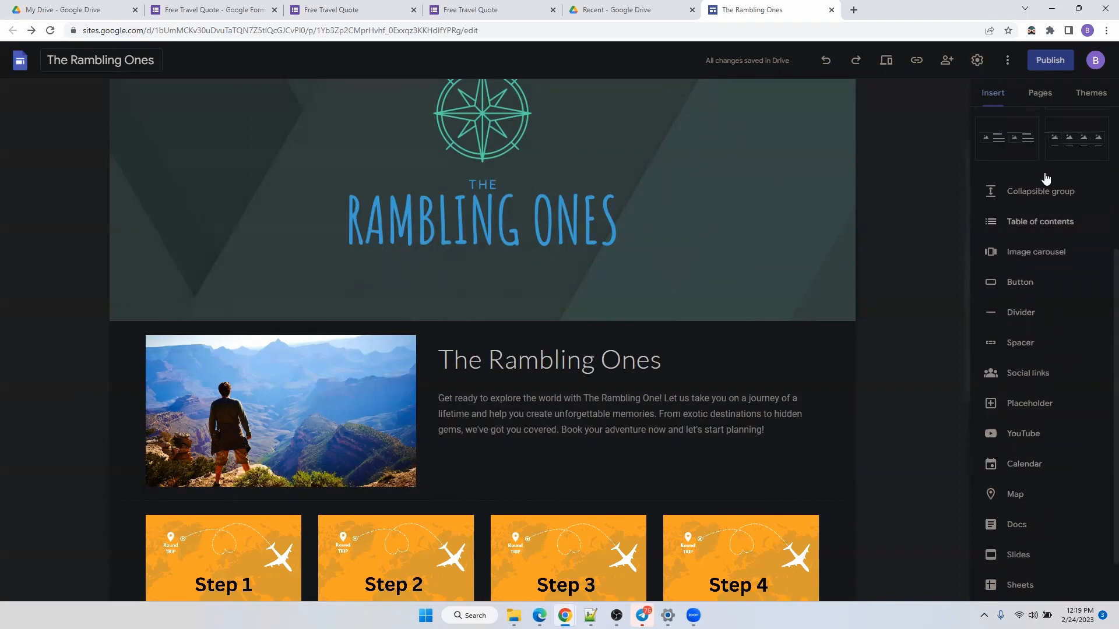
left_click(1045, 252)
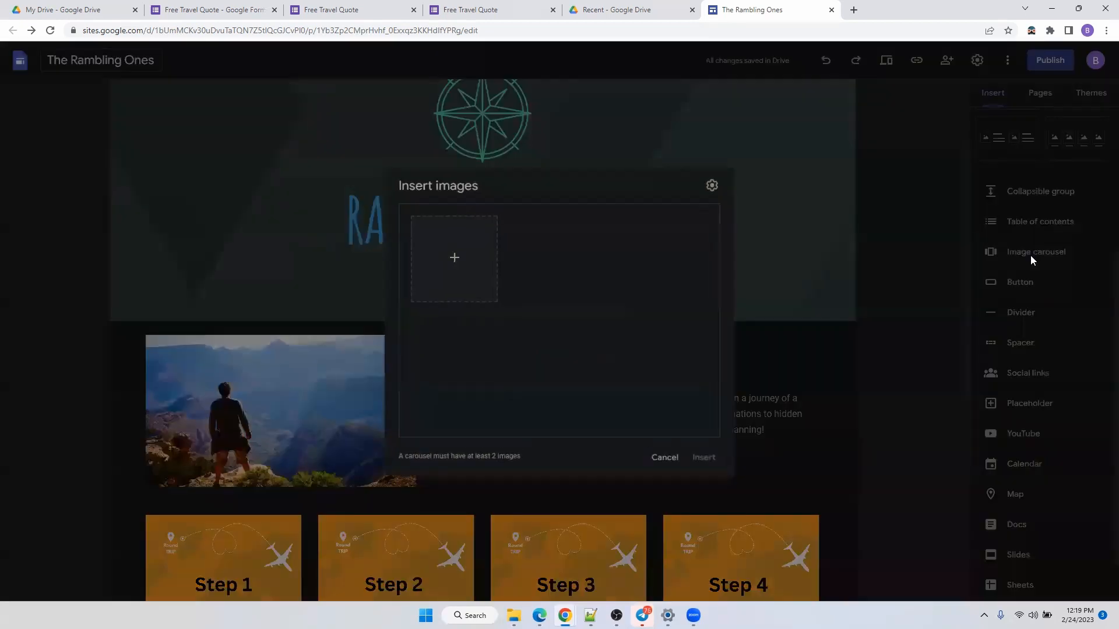
left_click(455, 260)
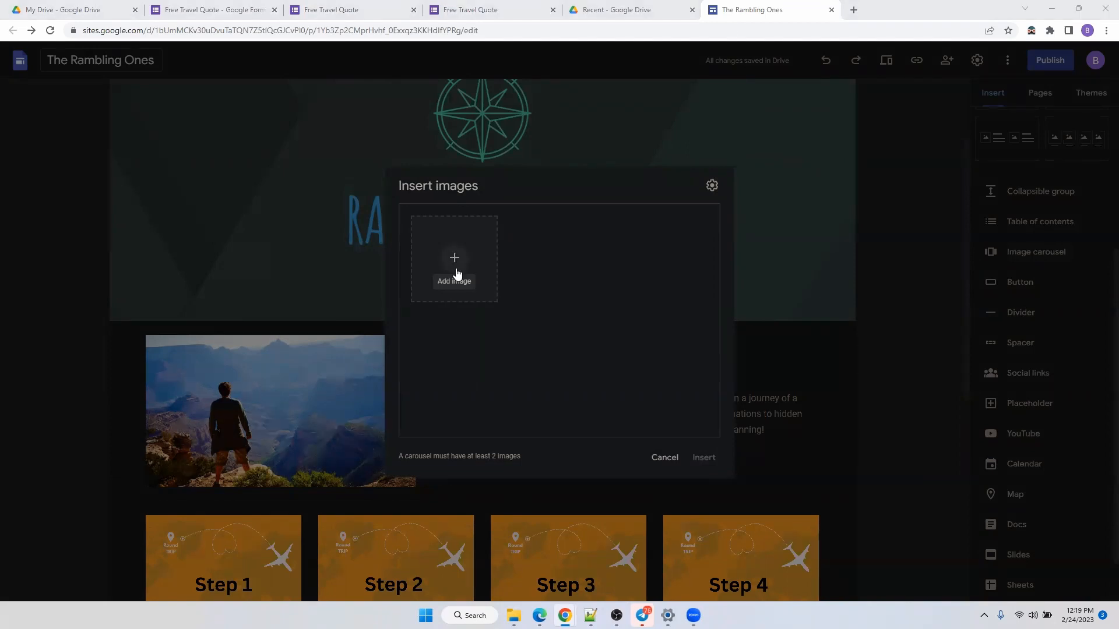
left_click(669, 464)
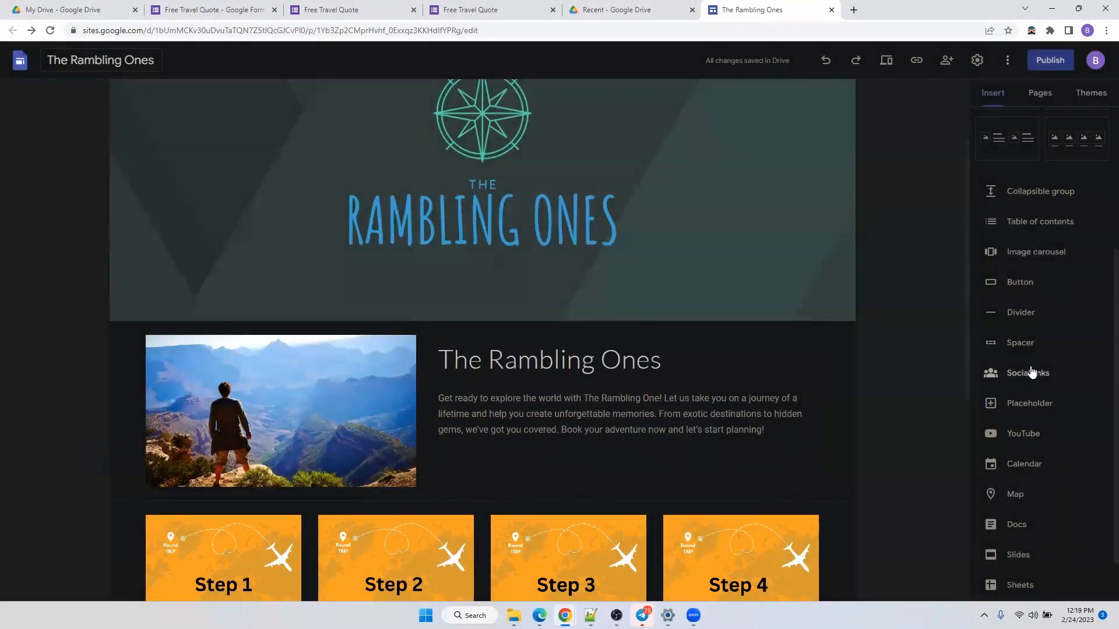
scroll(1031, 383, "up", 1)
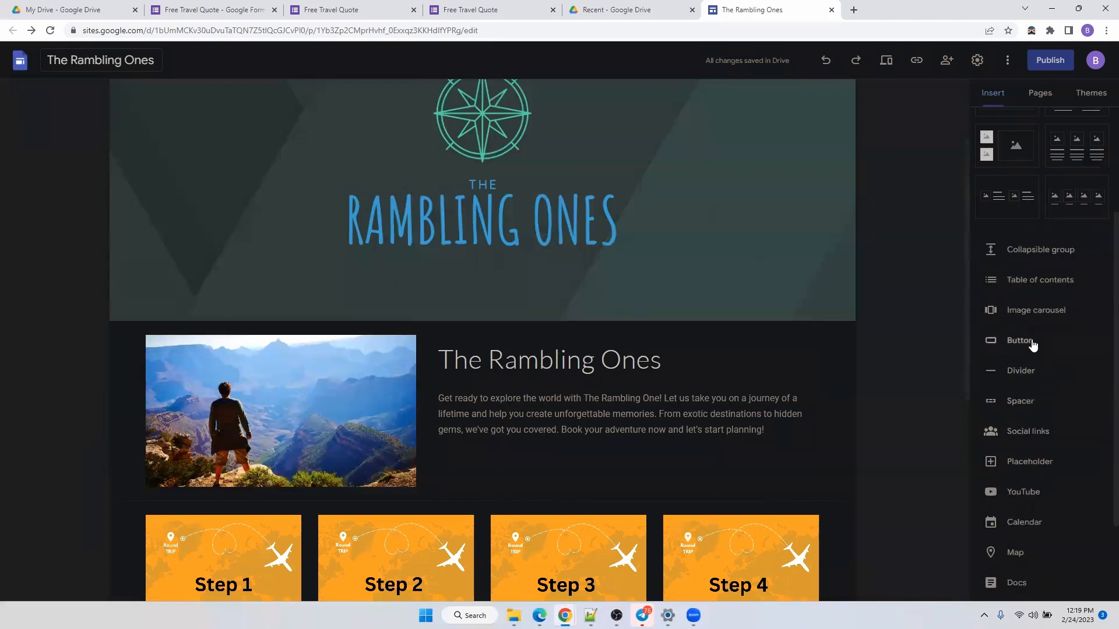
Start a new button and name it 'Request a call', fixing the spelling of Request.
left_click(1029, 342)
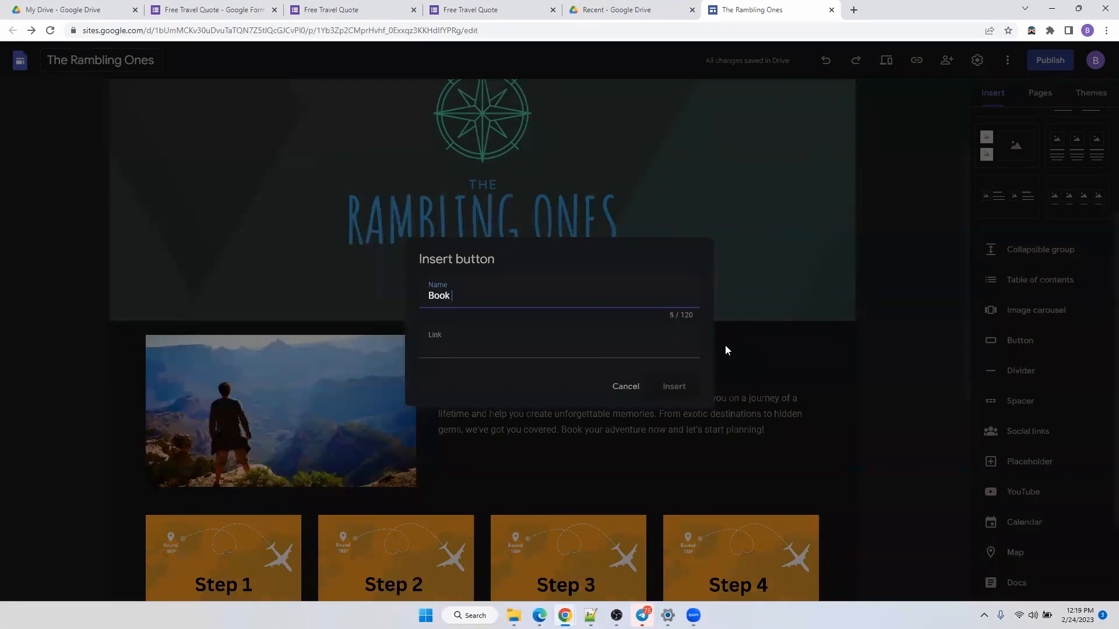
key("BackSpace")
key("BackSpace")
key("BackSpace")
type("Requas")
right_click(454, 298)
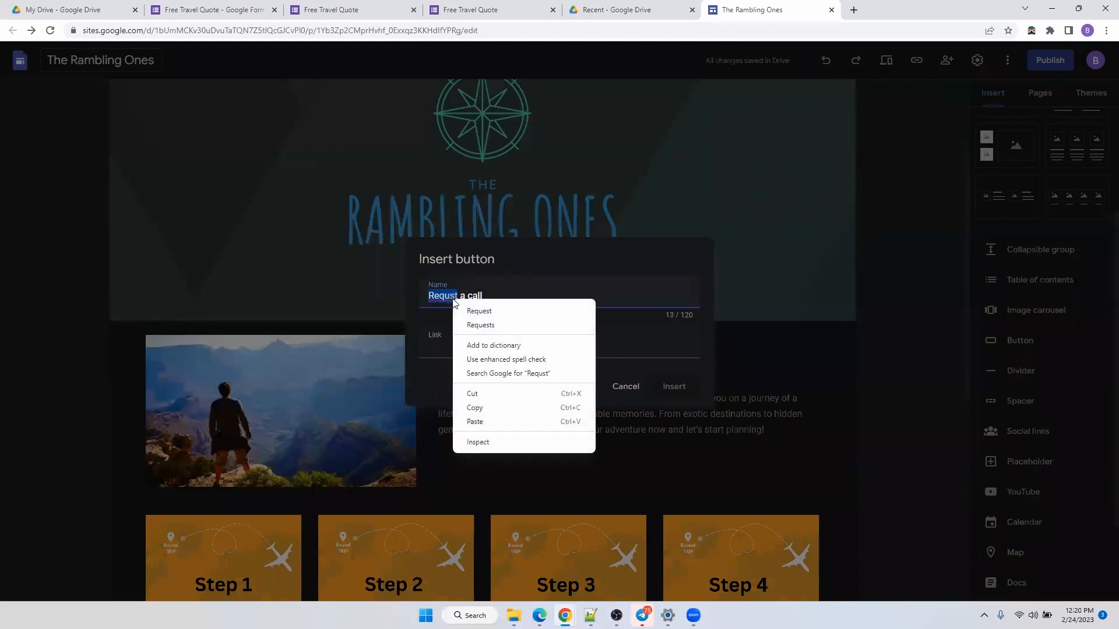
left_click(479, 312)
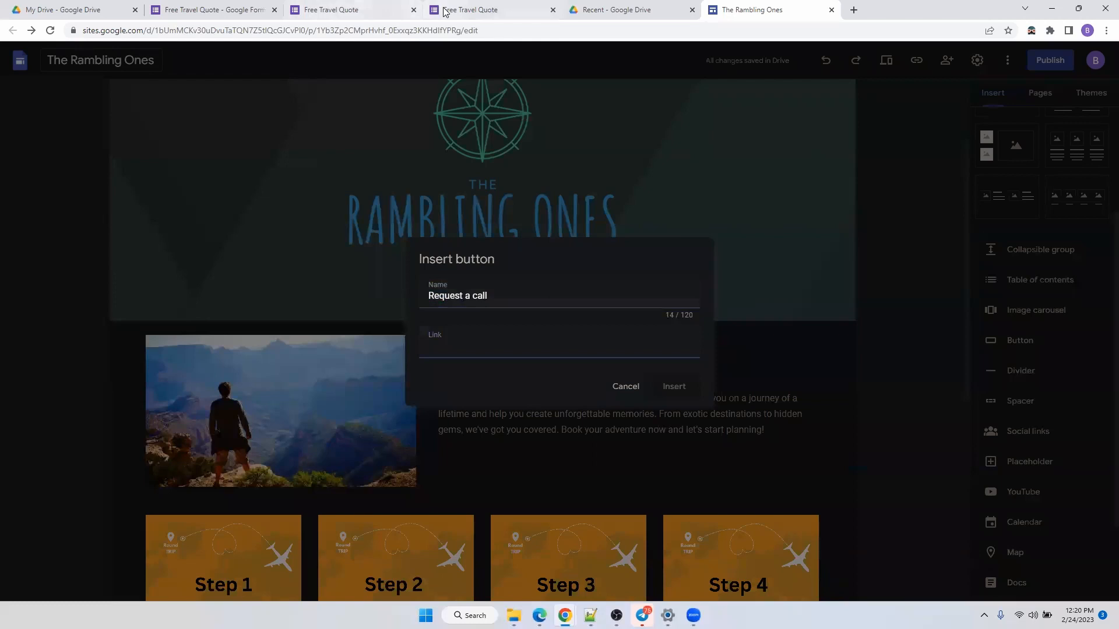
Copy the Free Travel Quote form's short link, paste it as the button link, and insert it.
left_click(444, 12)
left_click(312, 12)
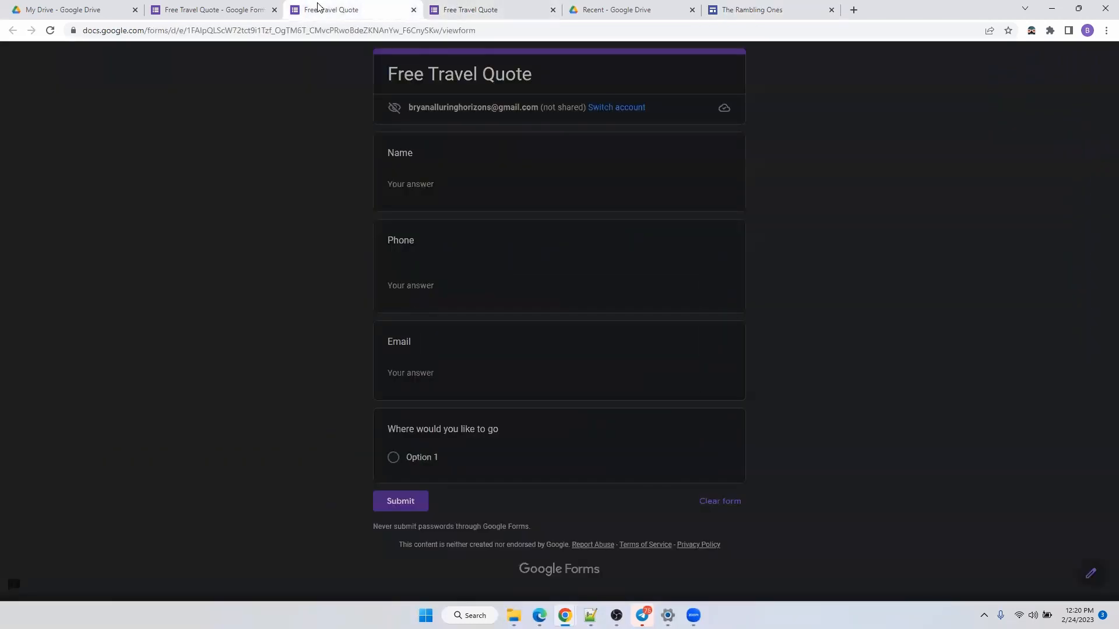
left_click(212, 10)
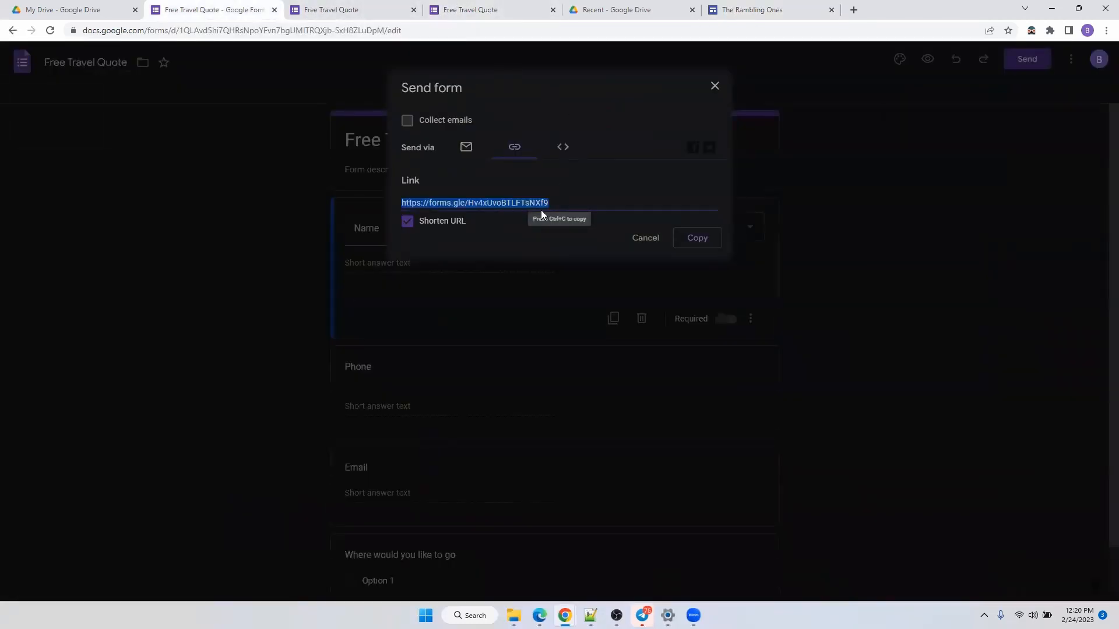
right_click(520, 202)
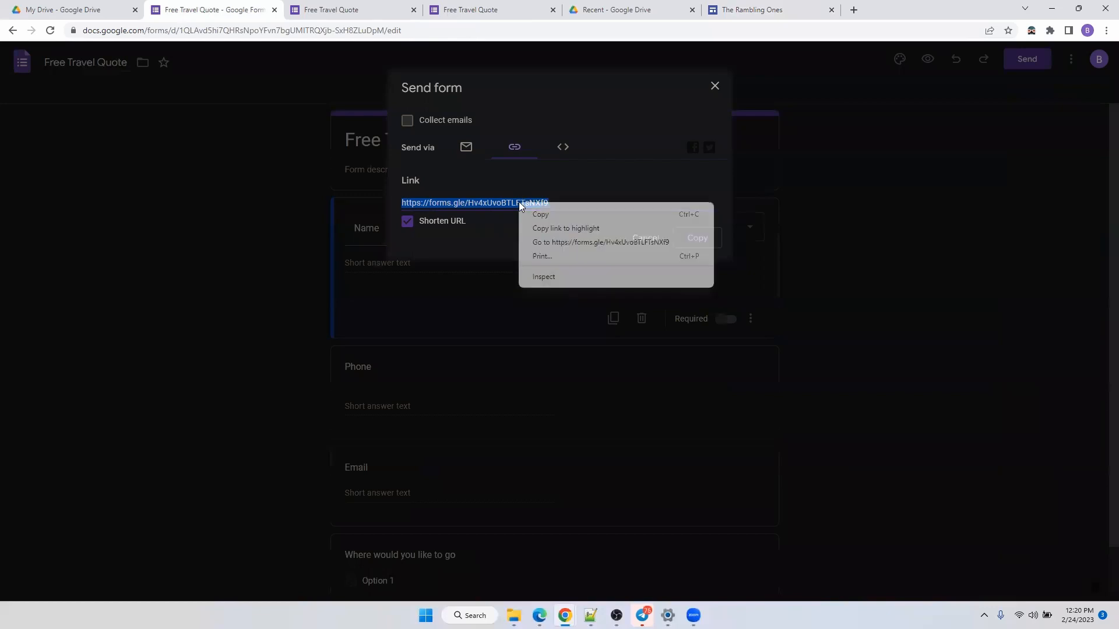
left_click(545, 215)
left_click(805, 14)
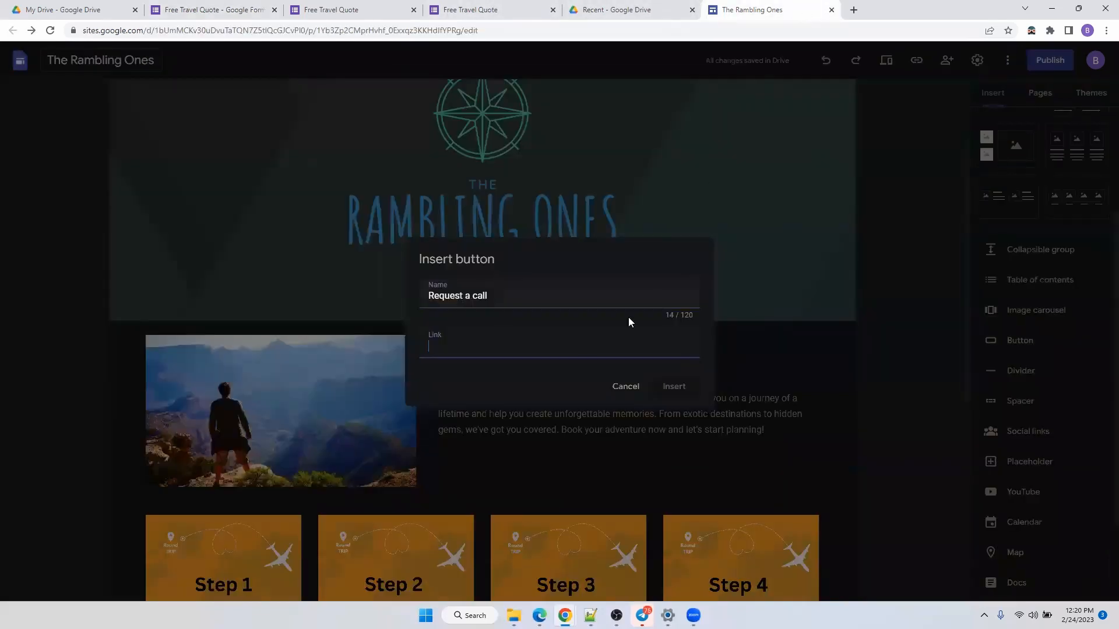
key("ctrl+v")
left_click(675, 387)
scroll(629, 430, "down", 2)
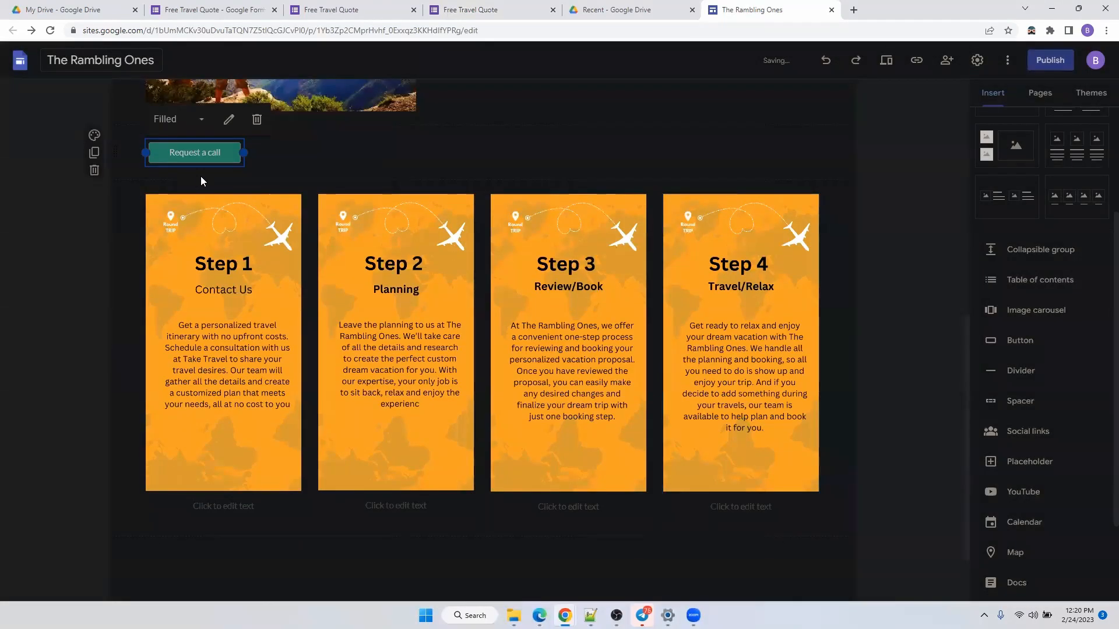
scroll(201, 178, "up", 2)
Drag the Request a call button to sit centred beneath the logo banner, undoing one misplaced move.
mouse_move(198, 266)
left_mouse_down()
mouse_move(457, 272)
mouse_move(198, 273)
left_mouse_up()
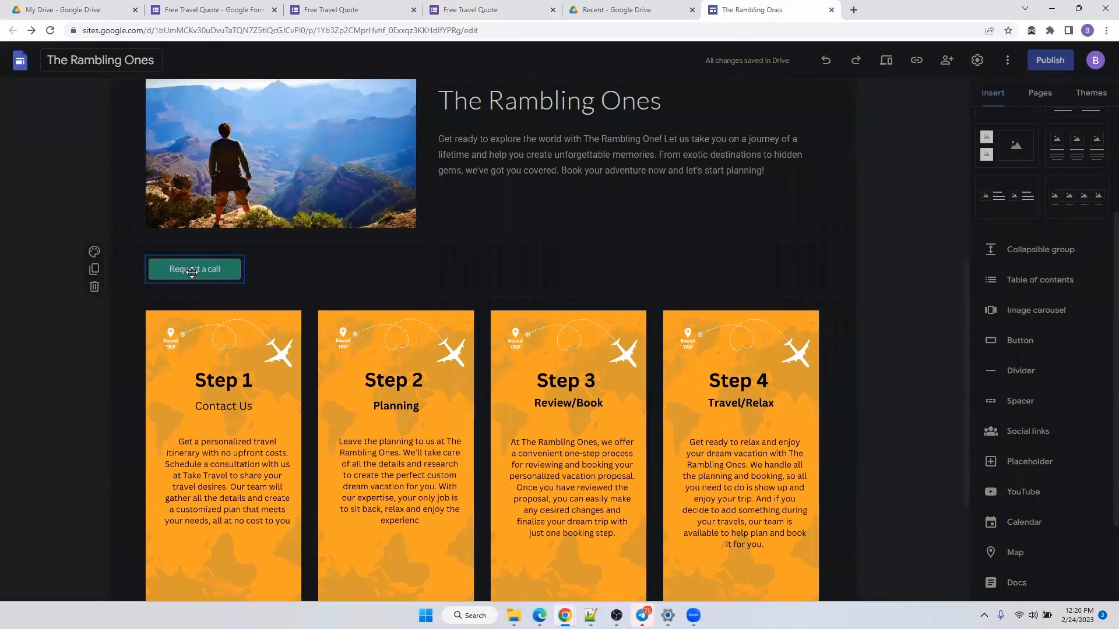
left_click_drag(192, 272, 465, 200)
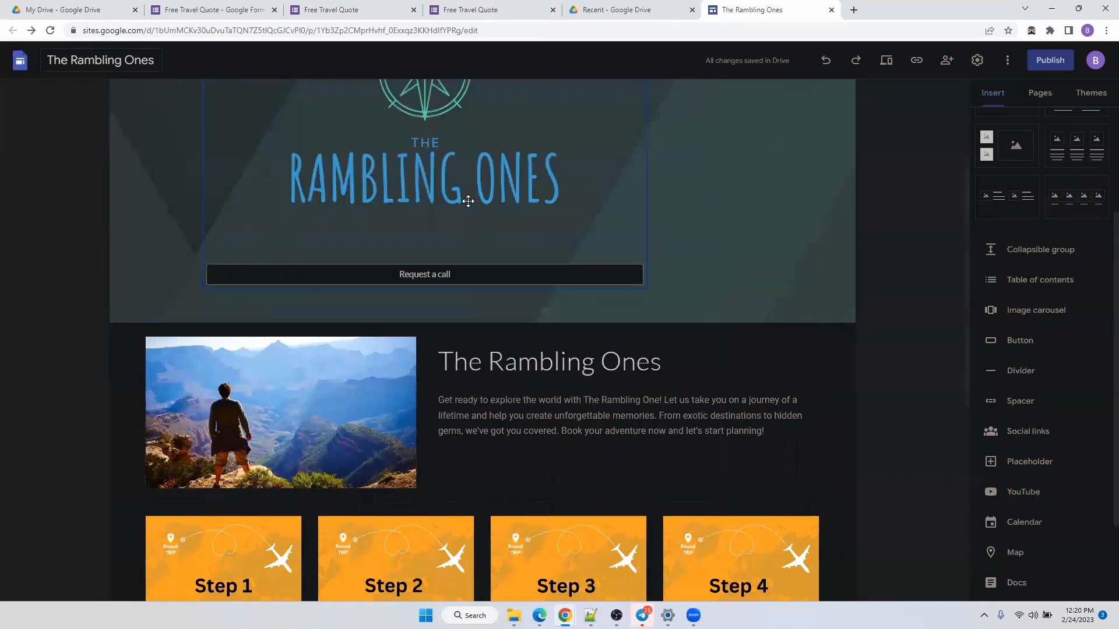
left_click(828, 64)
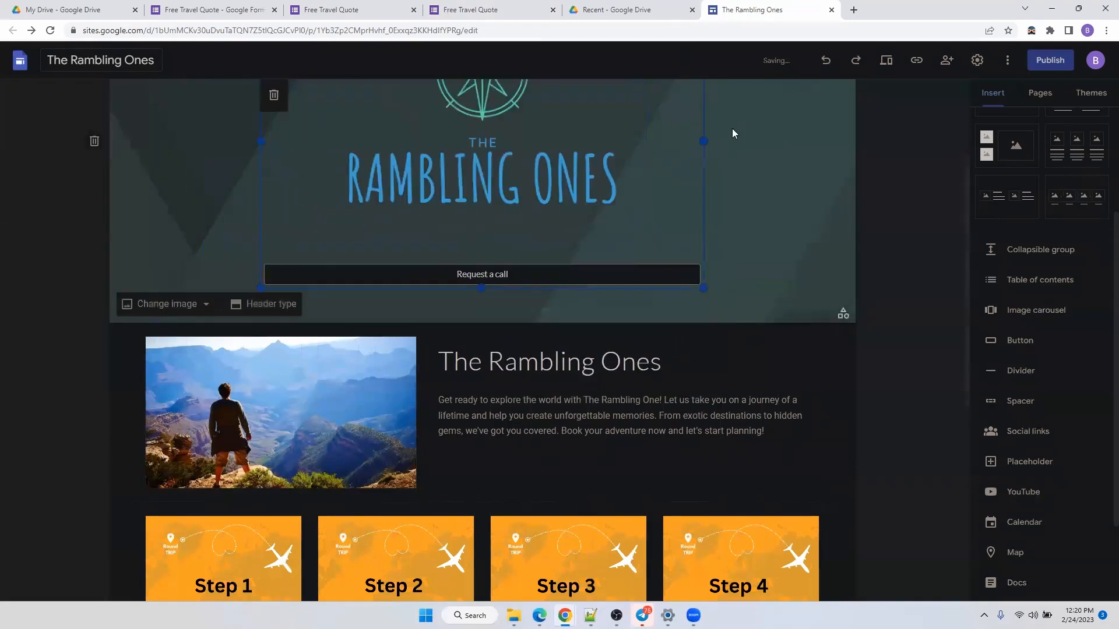
left_click(829, 67)
left_click_drag(182, 160, 459, 374)
left_click_drag(194, 156, 493, 145)
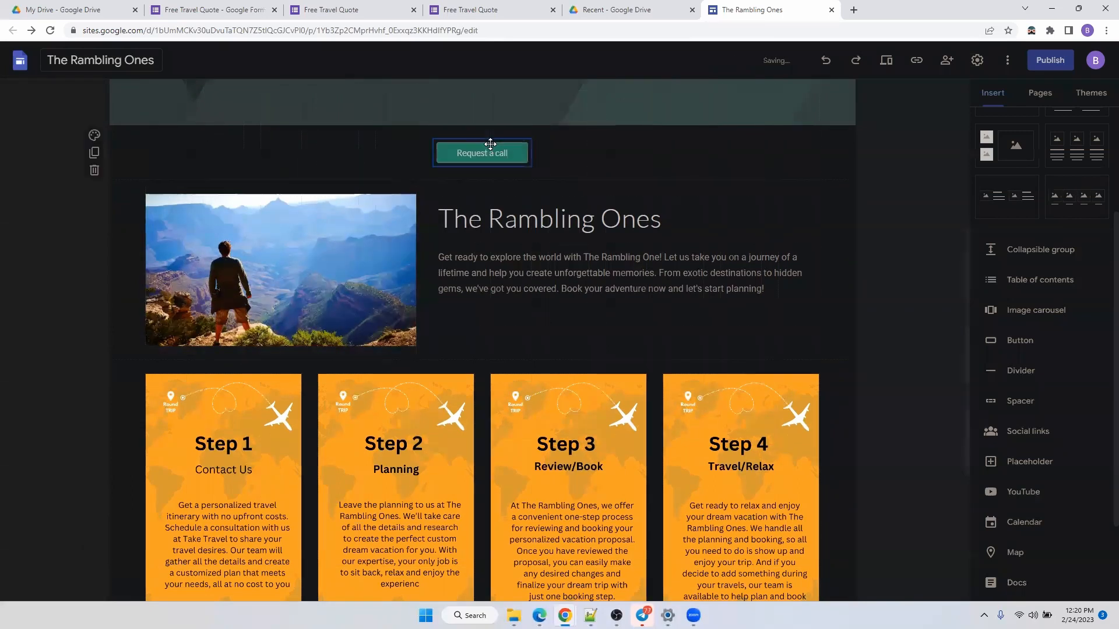
scroll(563, 189, "up", 2)
mouse_move(484, 276)
left_mouse_down()
mouse_move(333, 270)
mouse_move(294, 258)
mouse_move(147, 269)
mouse_move(499, 268)
left_mouse_up()
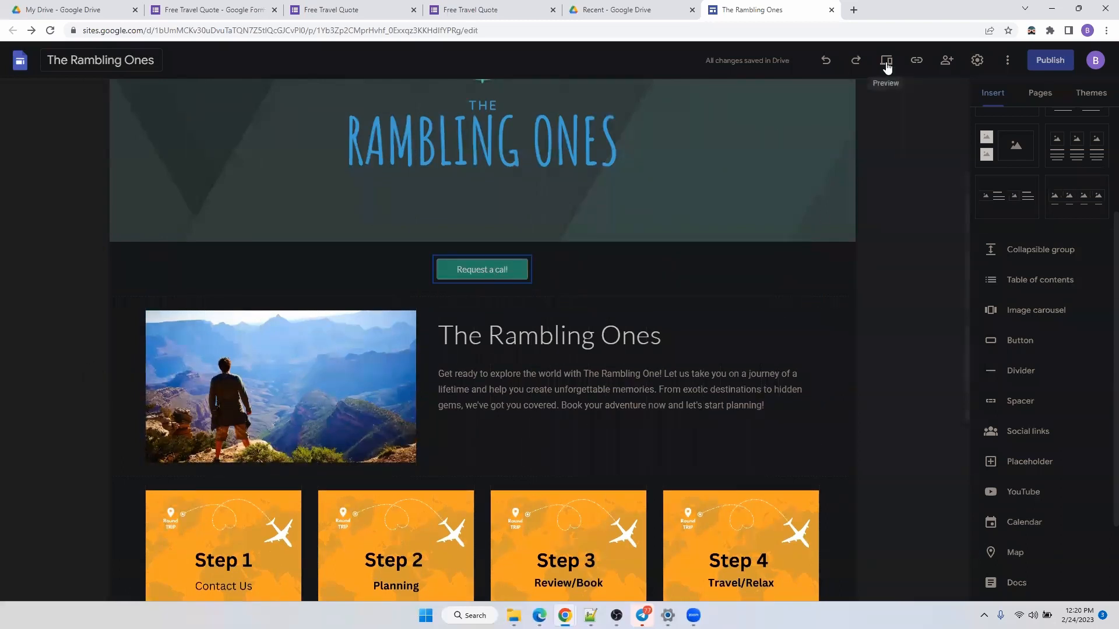
Preview the site at Large screen width and scroll through the page.
left_click(887, 63)
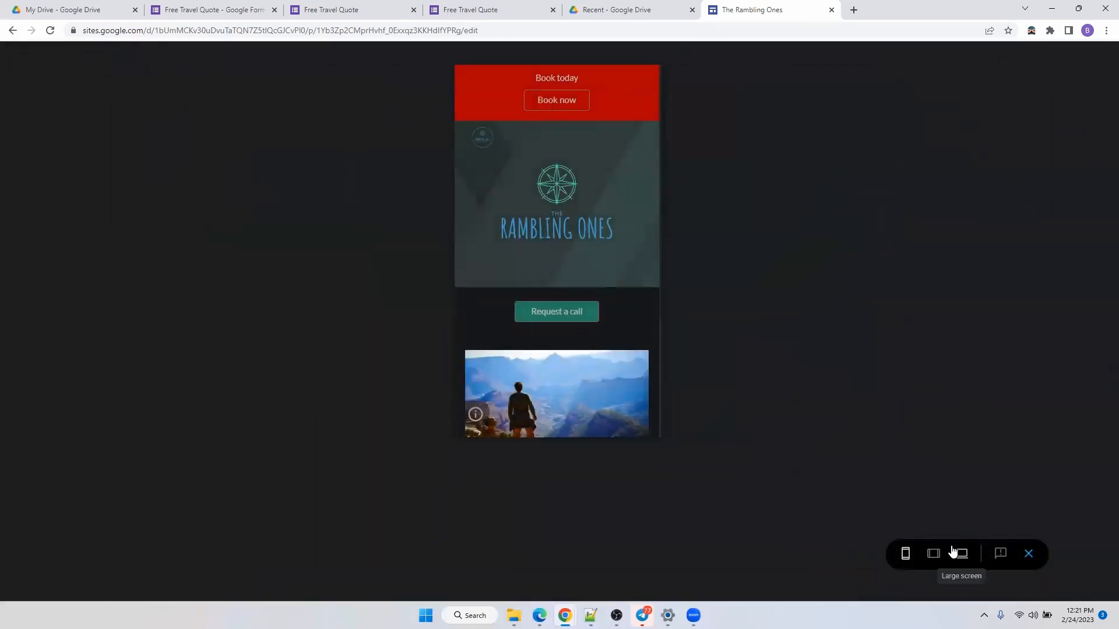
left_click(961, 554)
scroll(535, 335, "down", 2)
scroll(548, 326, "down", 1)
scroll(559, 313, "up", 1)
scroll(558, 312, "down", 2)
scroll(564, 305, "up", 3)
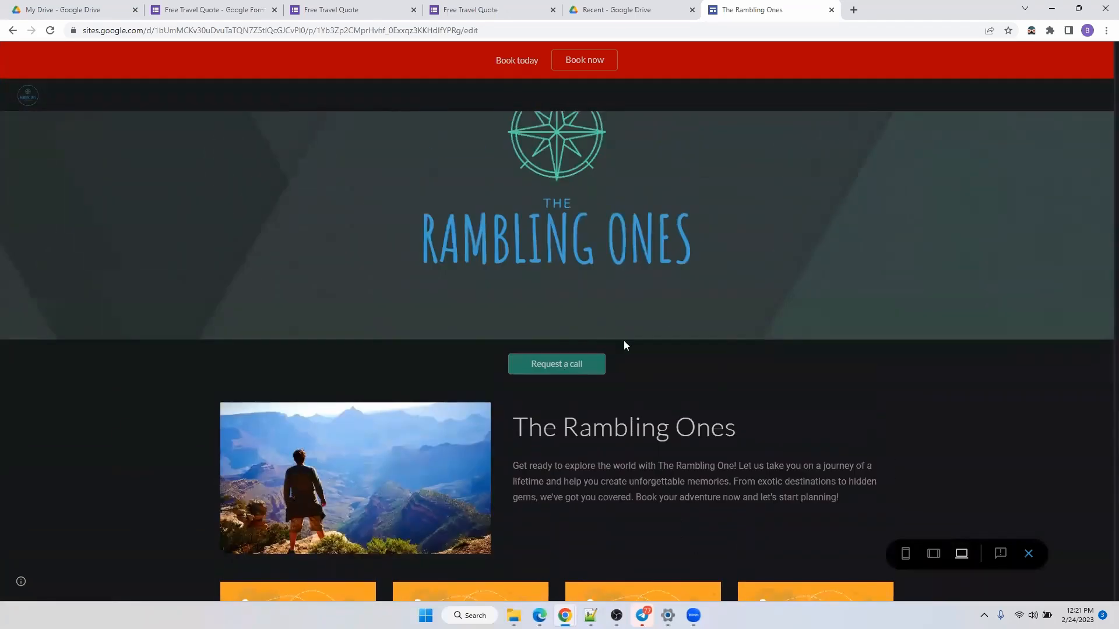
Exit preview and insert a taller spacer below the Request a call button.
left_click(1029, 555)
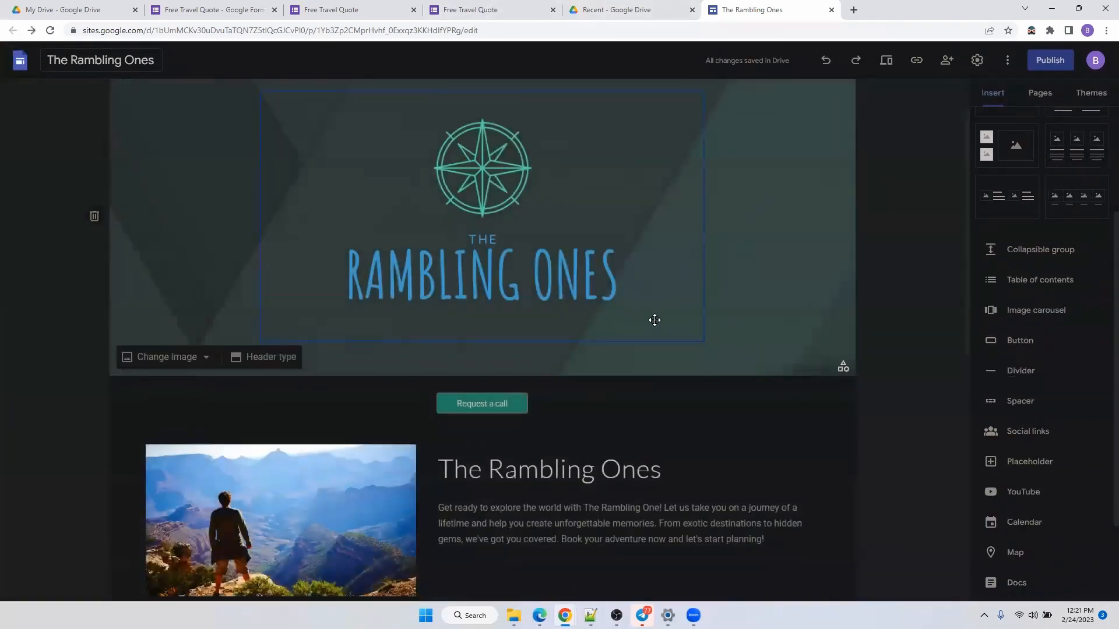
scroll(655, 320, "down", 1)
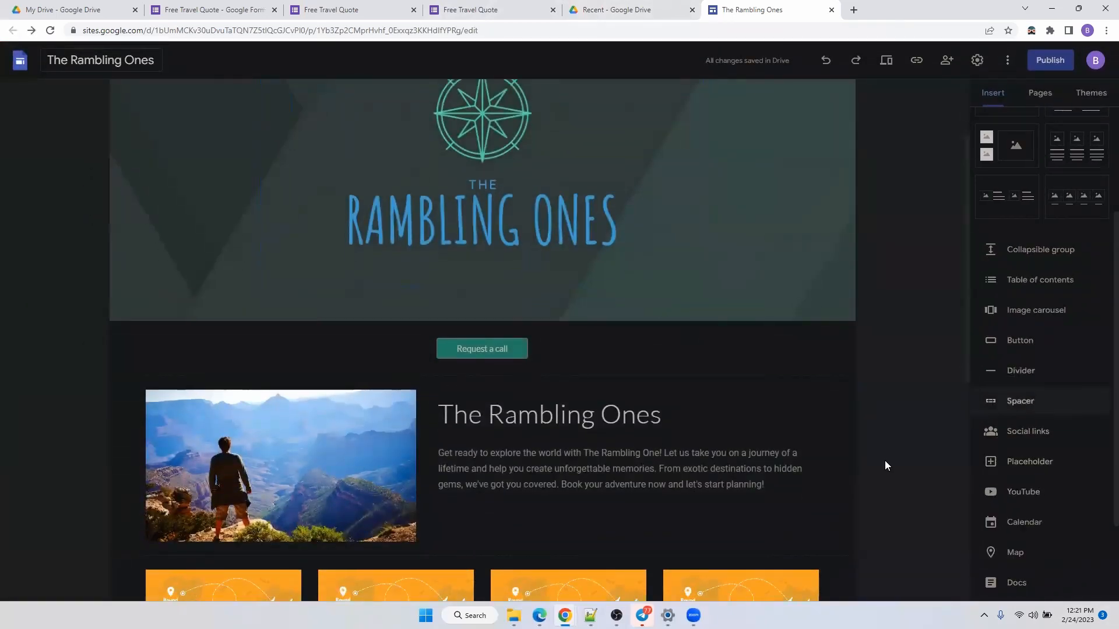
left_click(1032, 402)
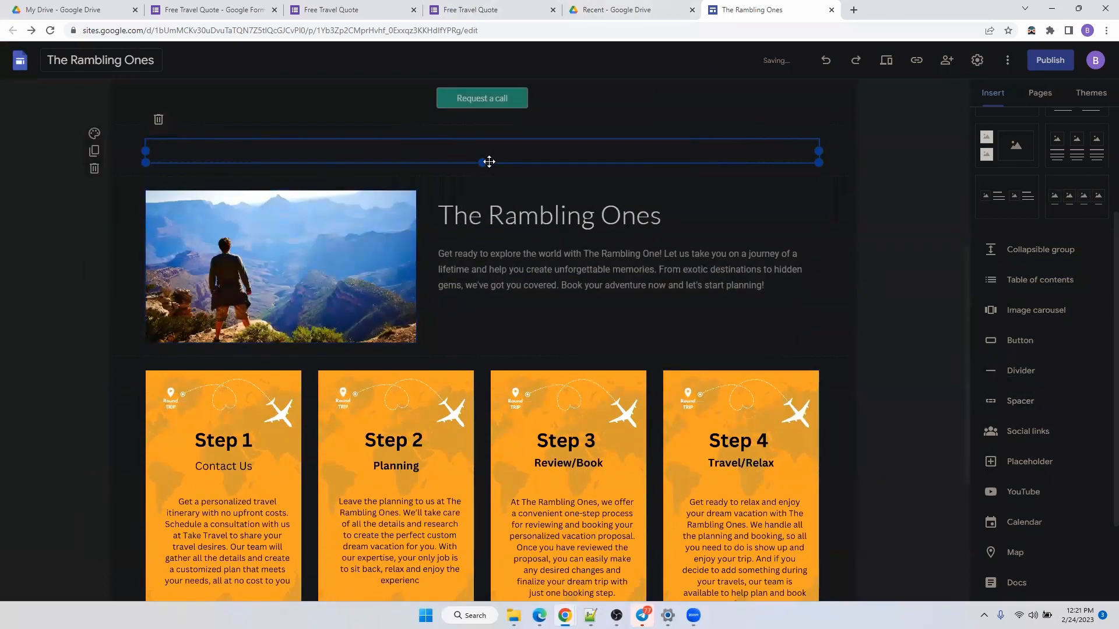
left_click_drag(482, 163, 511, 159)
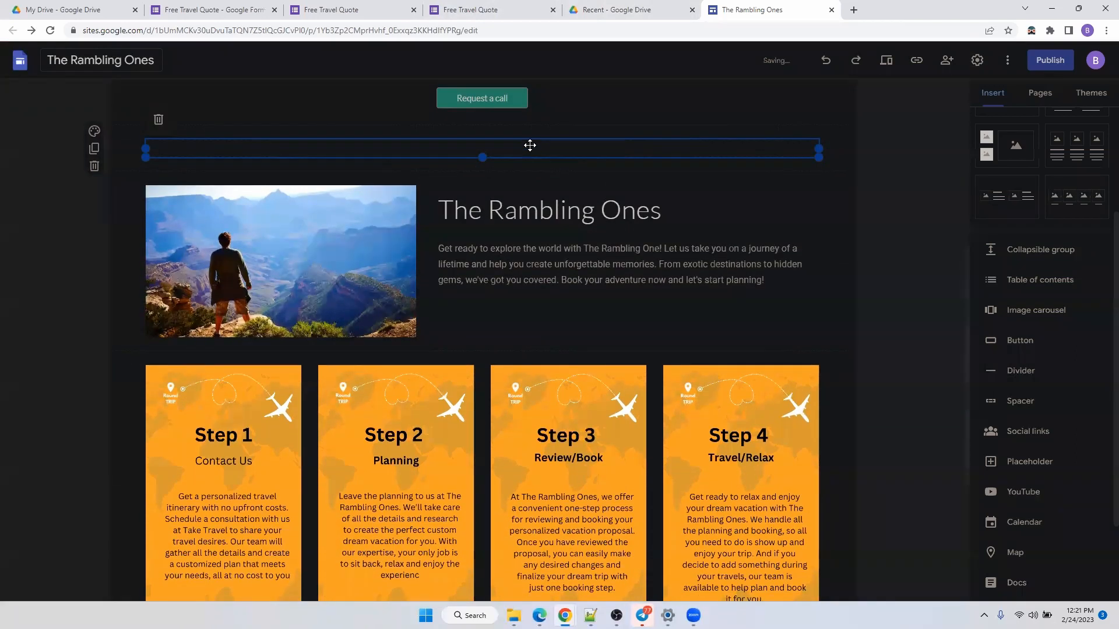
scroll(542, 117, "up", 6)
left_click(445, 442)
scroll(448, 408, "down", 5)
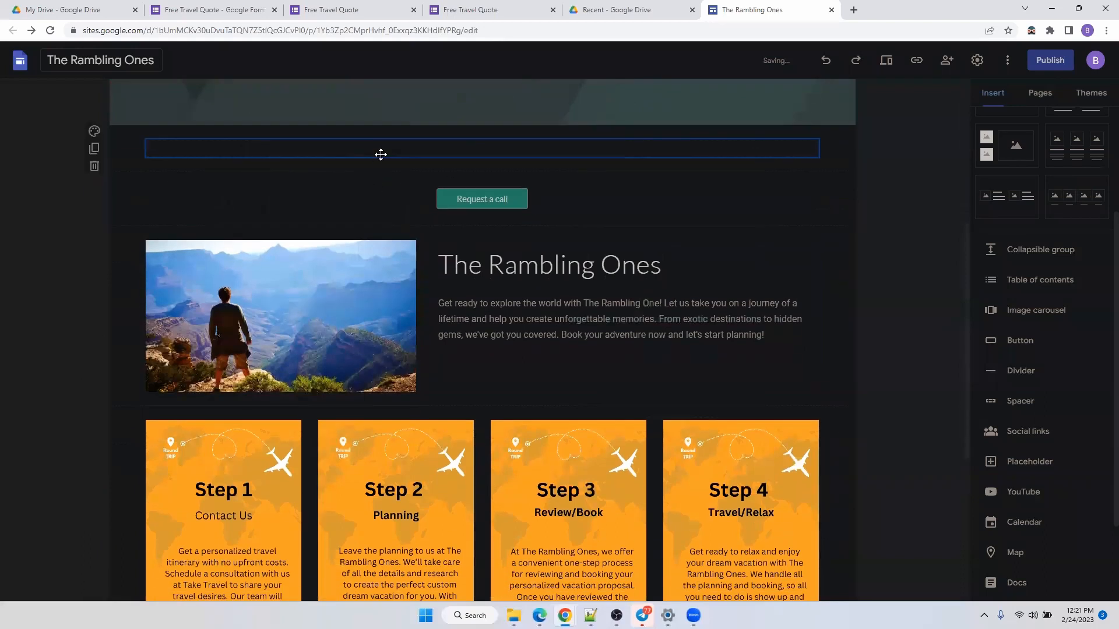
right_click(388, 154)
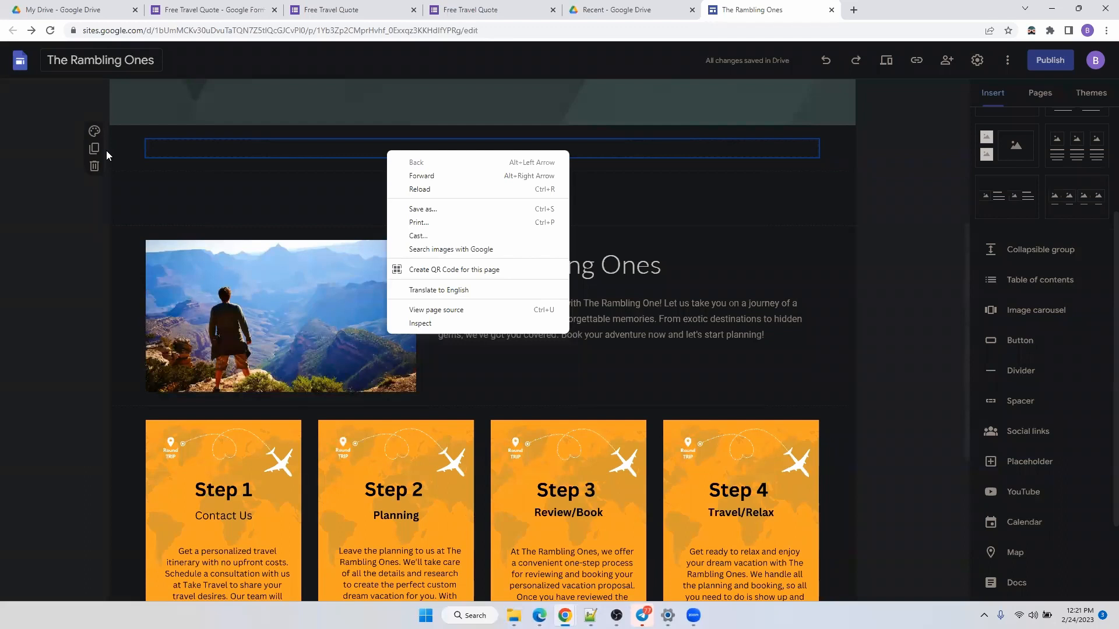
key("alt+Tab")
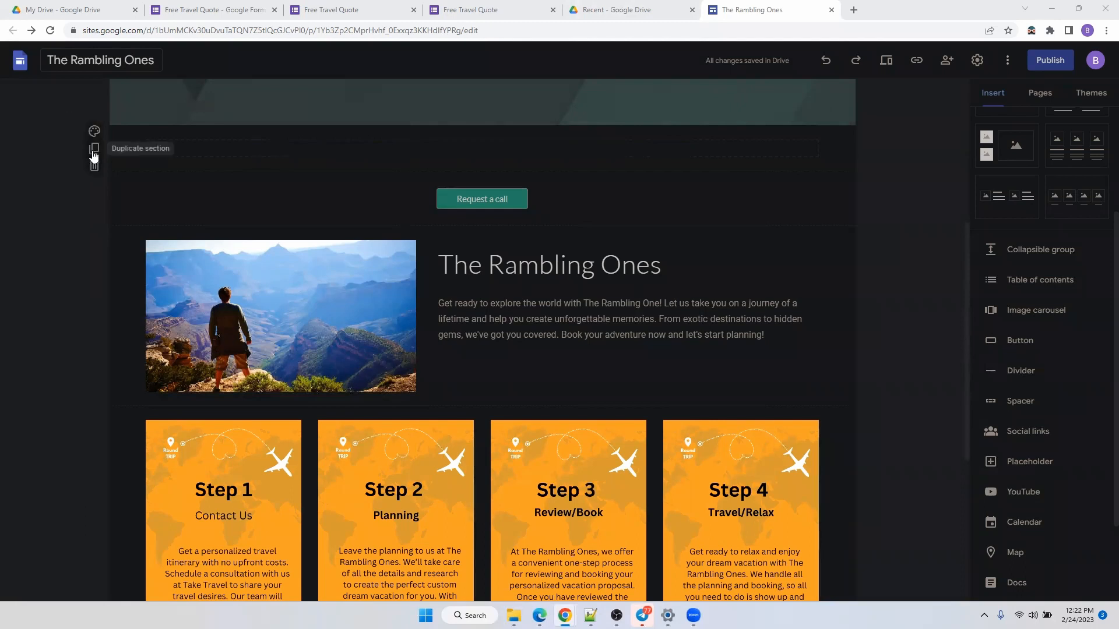
Duplicate the spacer section and place the copy below the Request a call button.
left_click(94, 150)
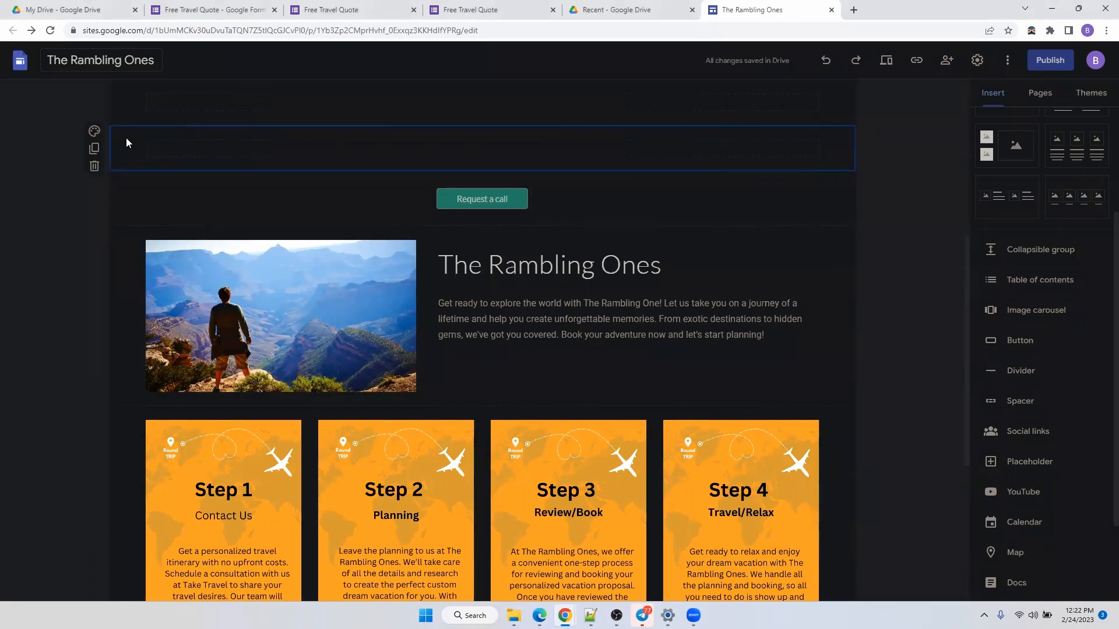
left_click_drag(118, 140, 126, 207)
scroll(185, 165, "up", 3)
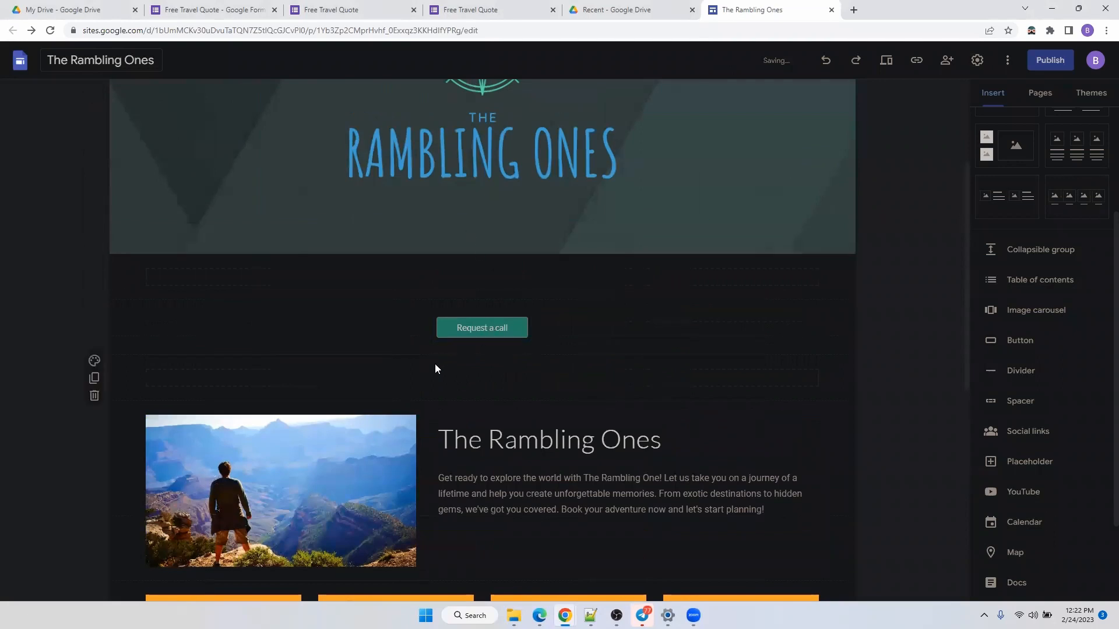
Place another spacer copy between the photo section and the Step cards, making it taller.
left_click(94, 379)
left_click_drag(242, 336, 229, 353)
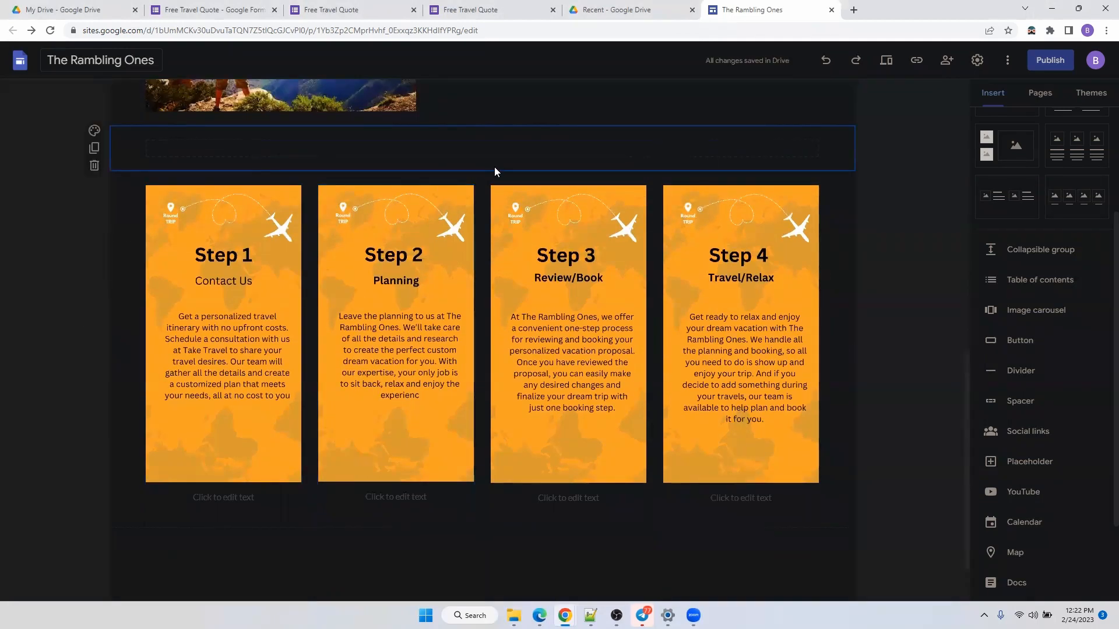
left_click(487, 151)
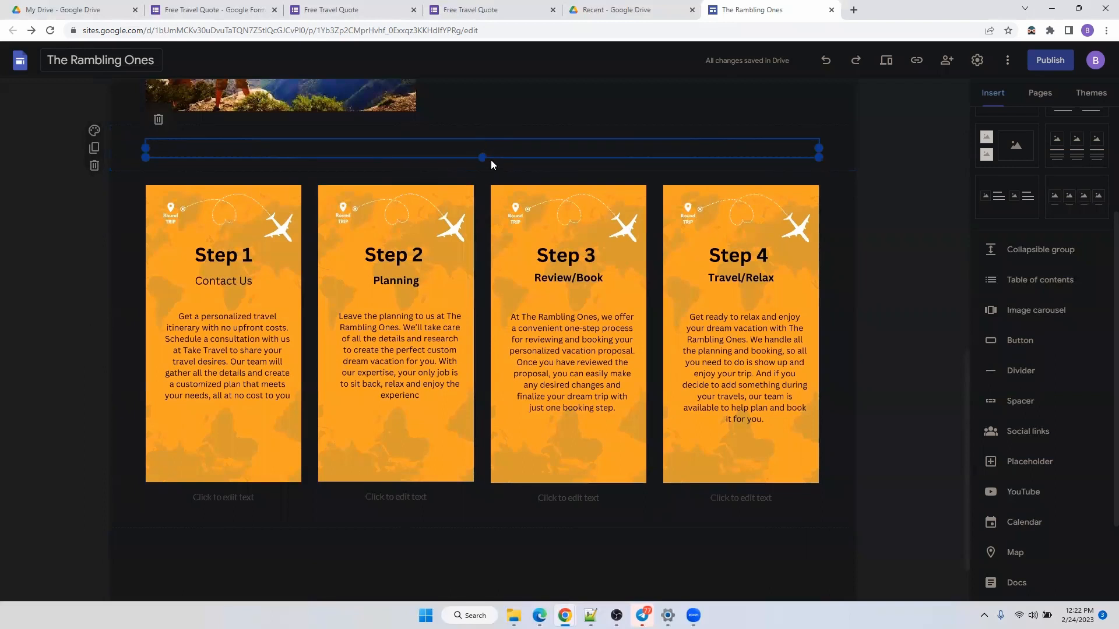
left_click_drag(484, 169, 486, 216)
scroll(611, 292, "up", 12)
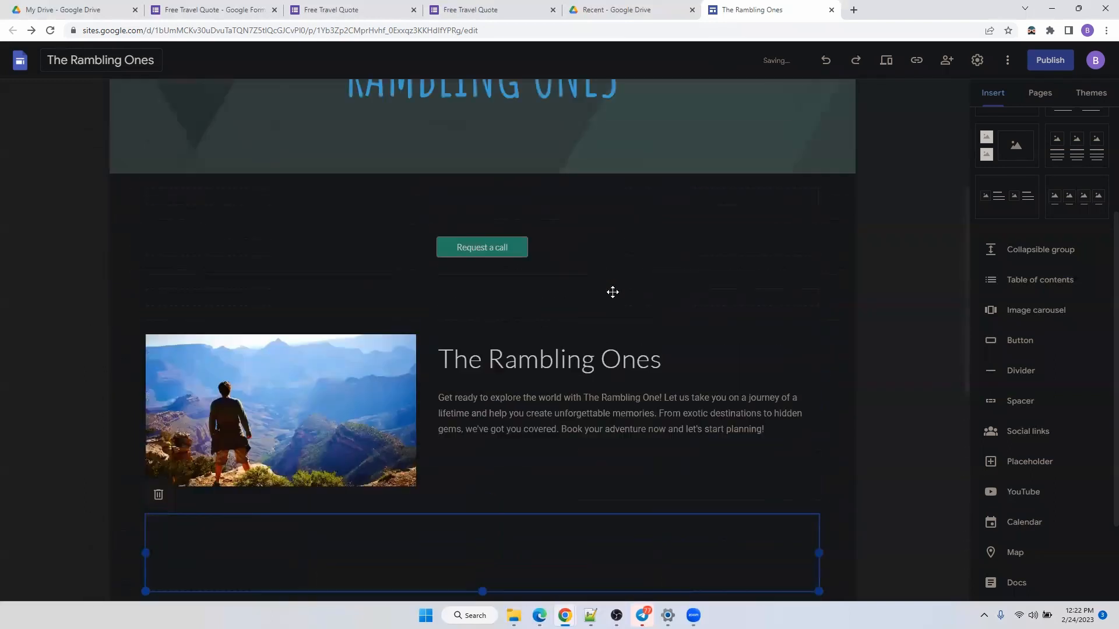
left_click(886, 61)
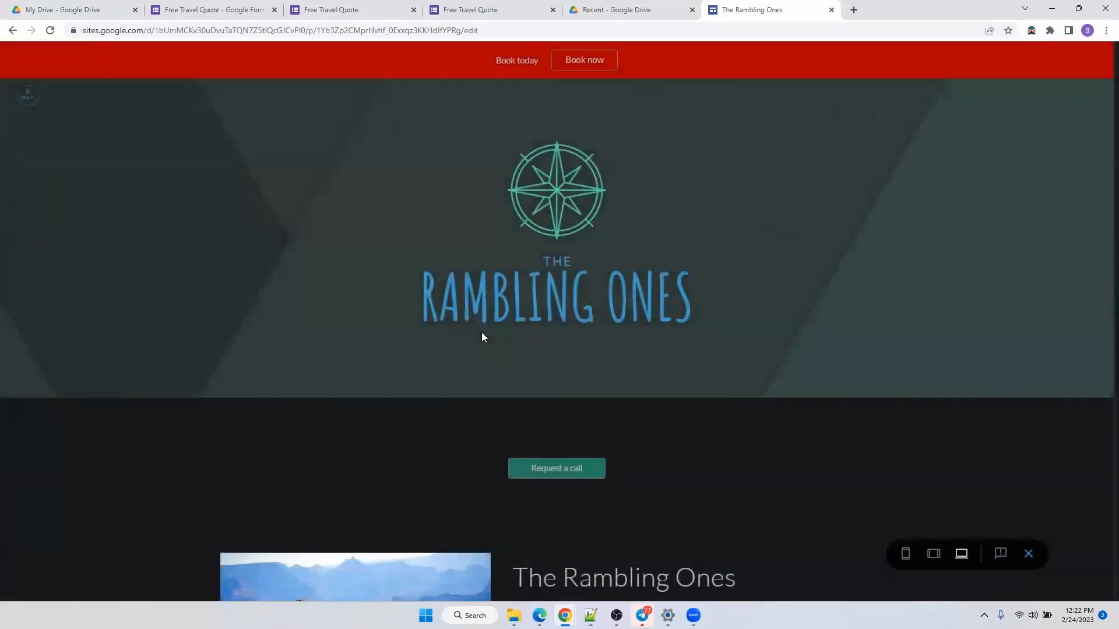
scroll(523, 324, "down", 5)
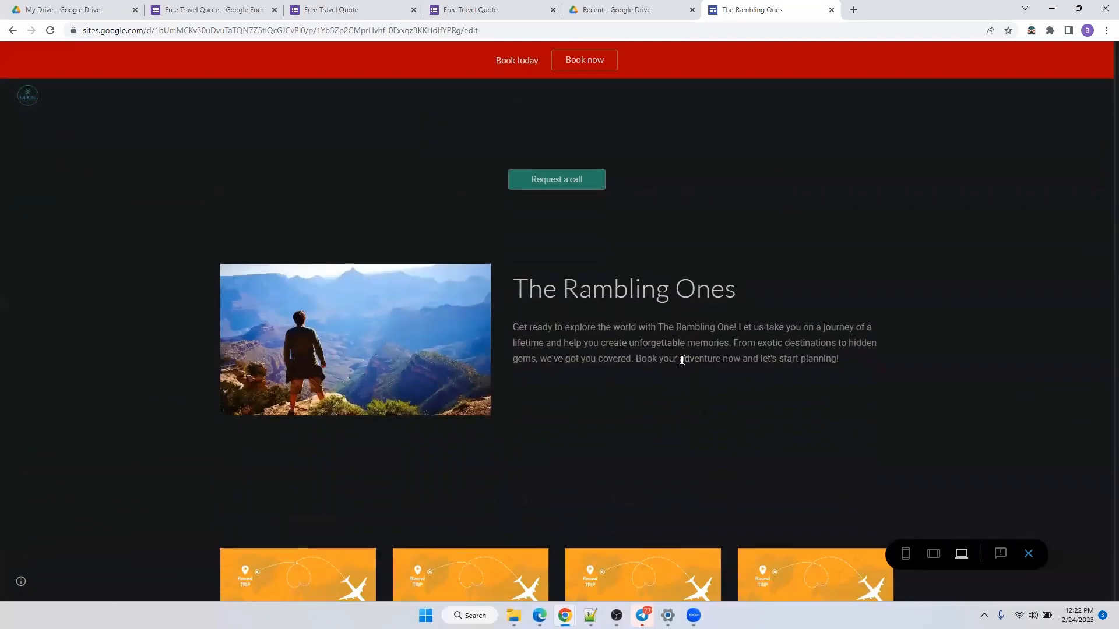
scroll(867, 342, "down", 5)
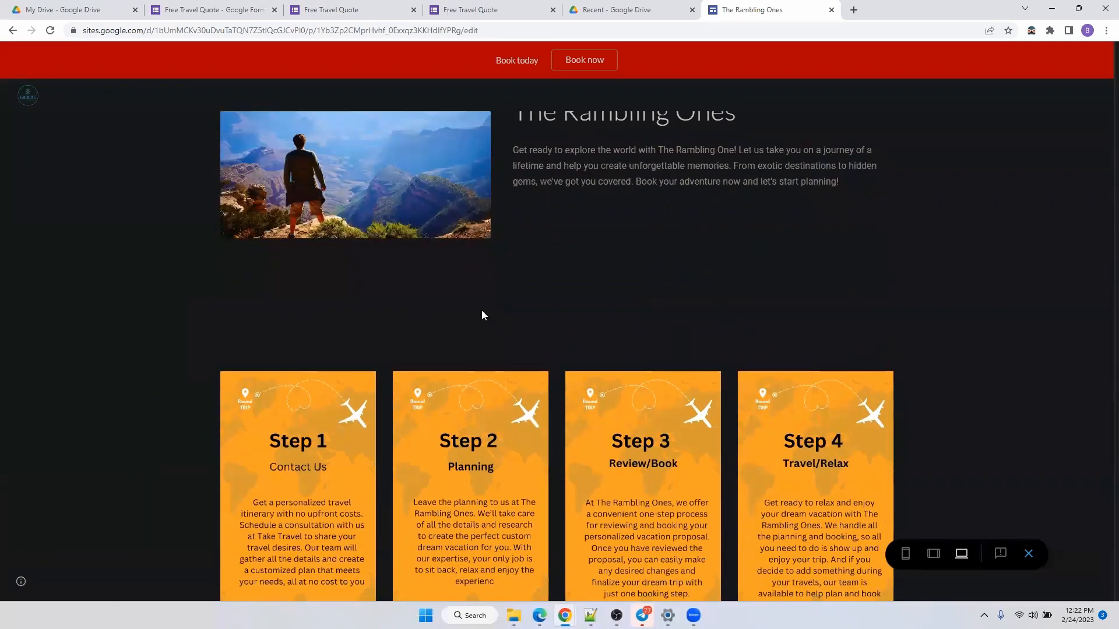
scroll(553, 392, "up", 10)
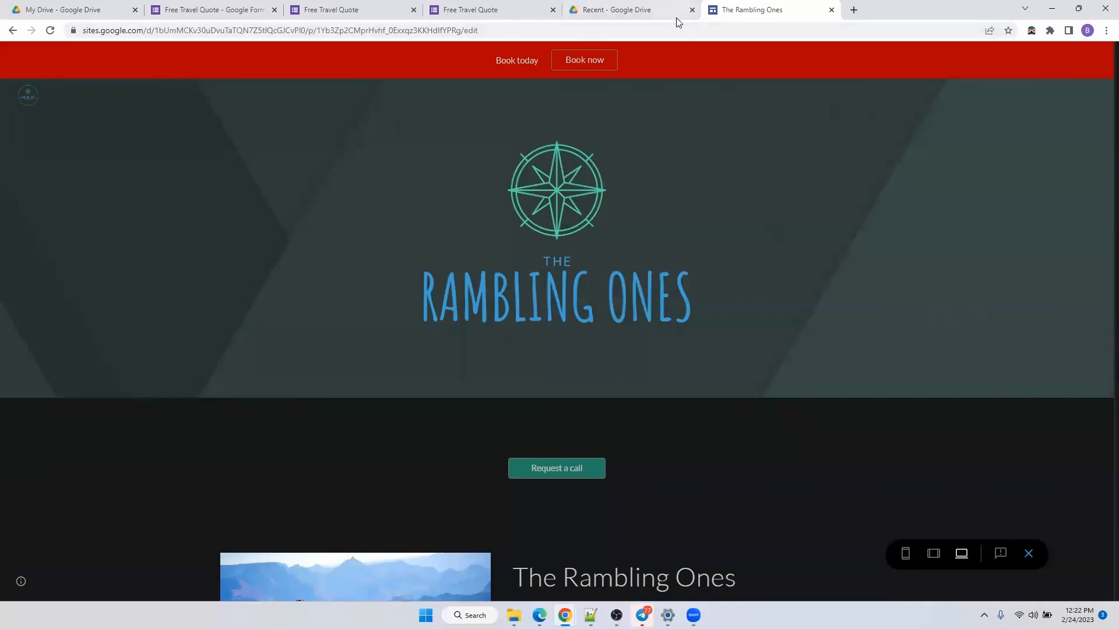
scroll(645, 334, "down", 5)
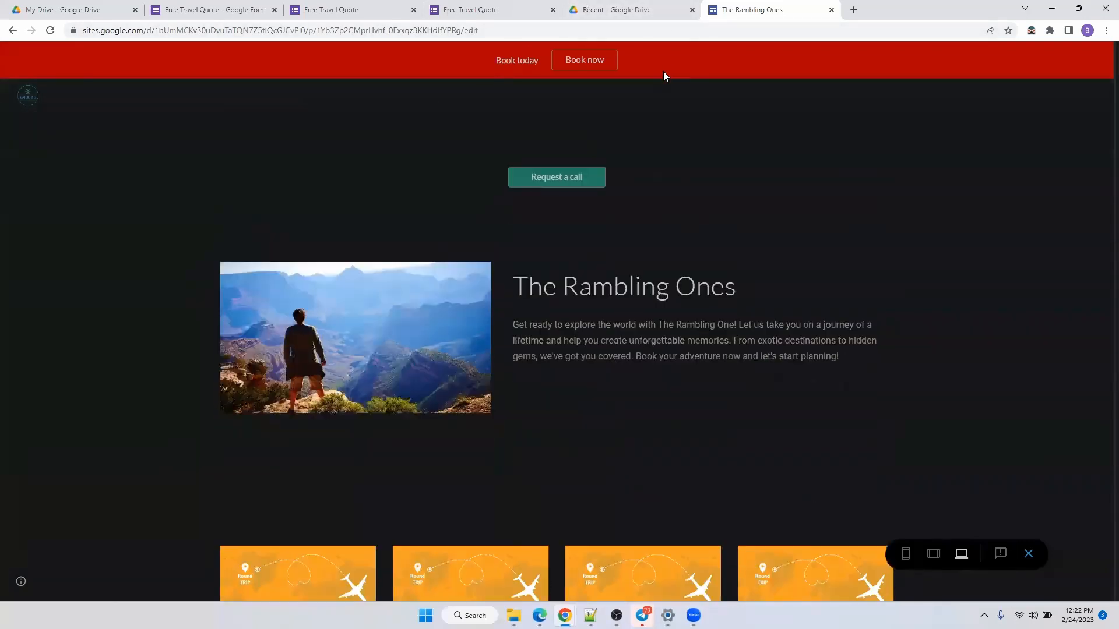
left_click(589, 8)
left_click(742, 9)
left_click(1030, 553)
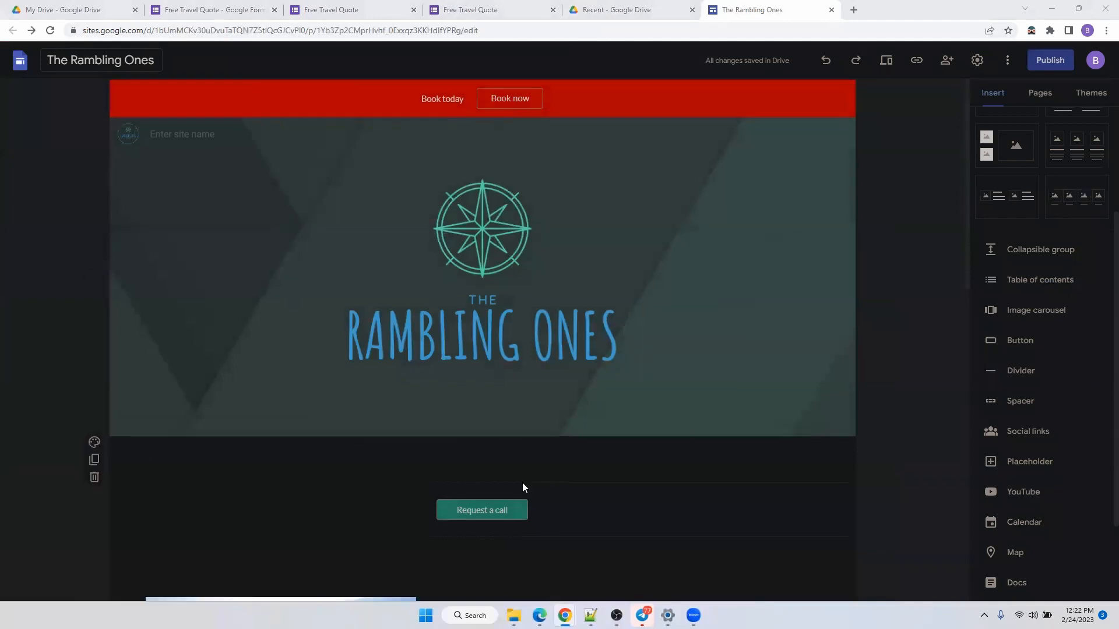
Insert a 'Book Now' button with the pasted form link, centred below the four Step cards.
scroll(641, 452, "down", 4)
scroll(762, 415, "up", 2)
scroll(762, 415, "down", 9)
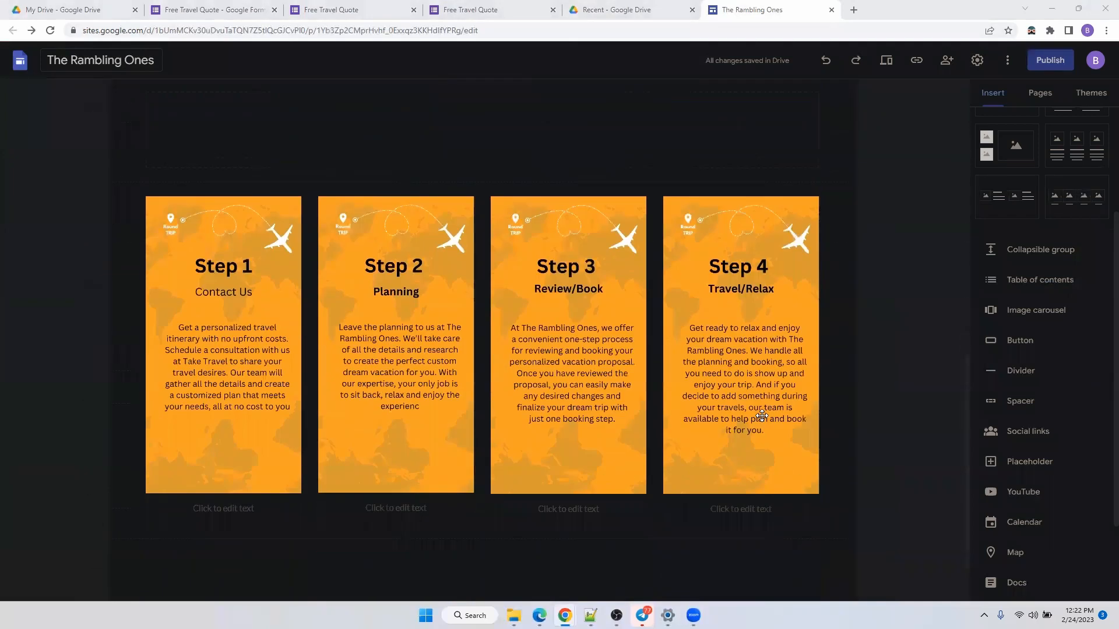
left_click(1021, 343)
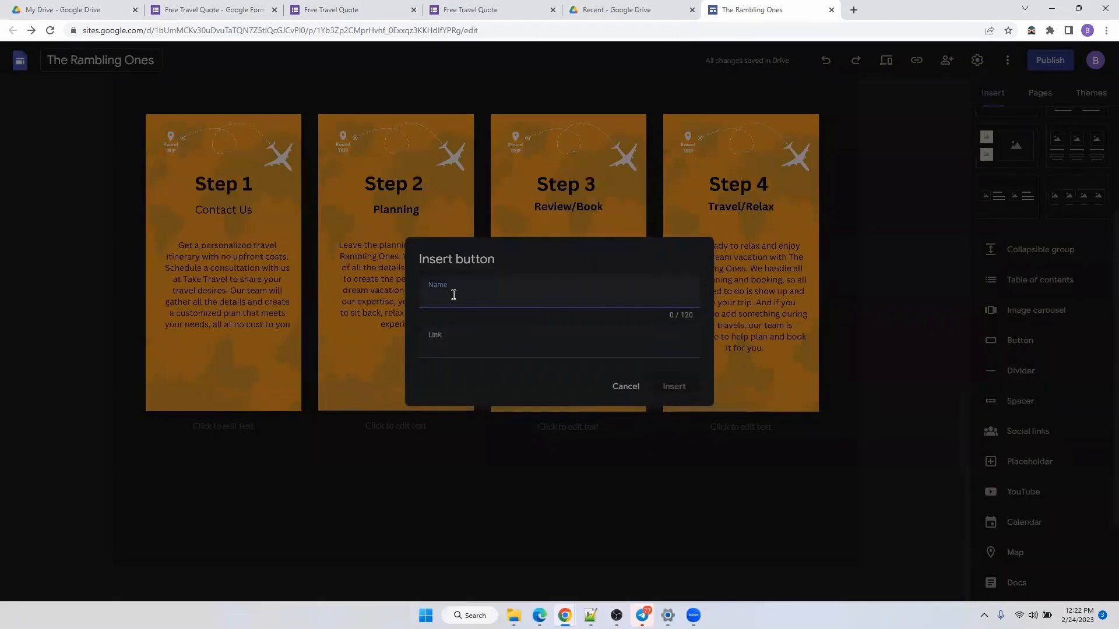
type("Book Now")
type("https://forms.gle/Hv4xUvoBTLFTsNXf9")
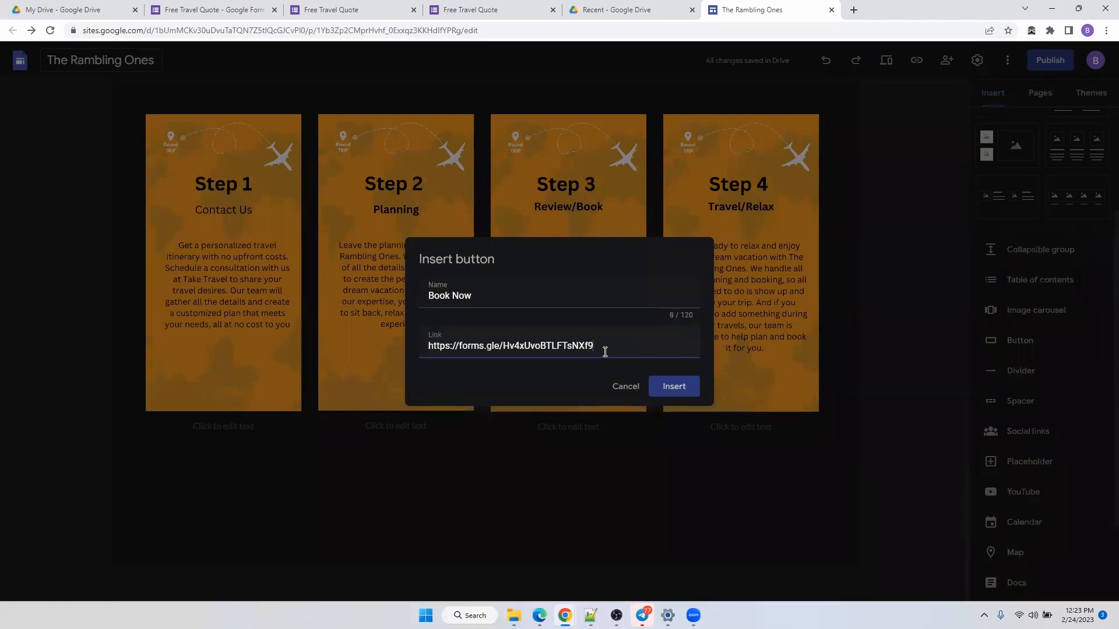
left_click(675, 386)
left_click_drag(174, 157, 489, 468)
left_click_drag(163, 428, 500, 429)
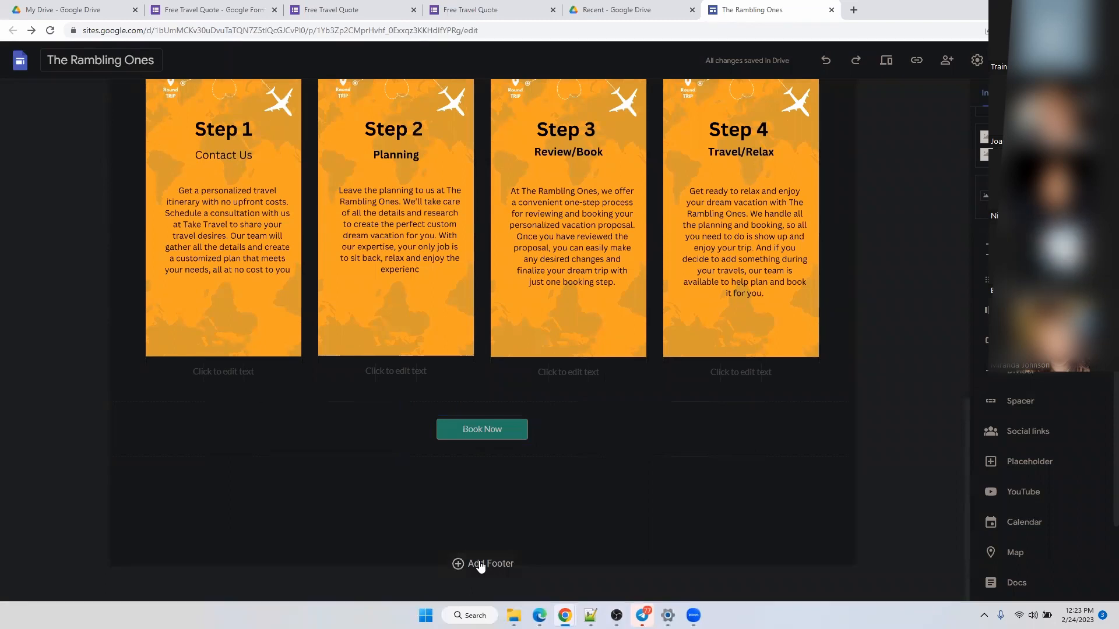
Add a footer reading 'Contact Us Email:' followed by the booking email address.
left_click(479, 563)
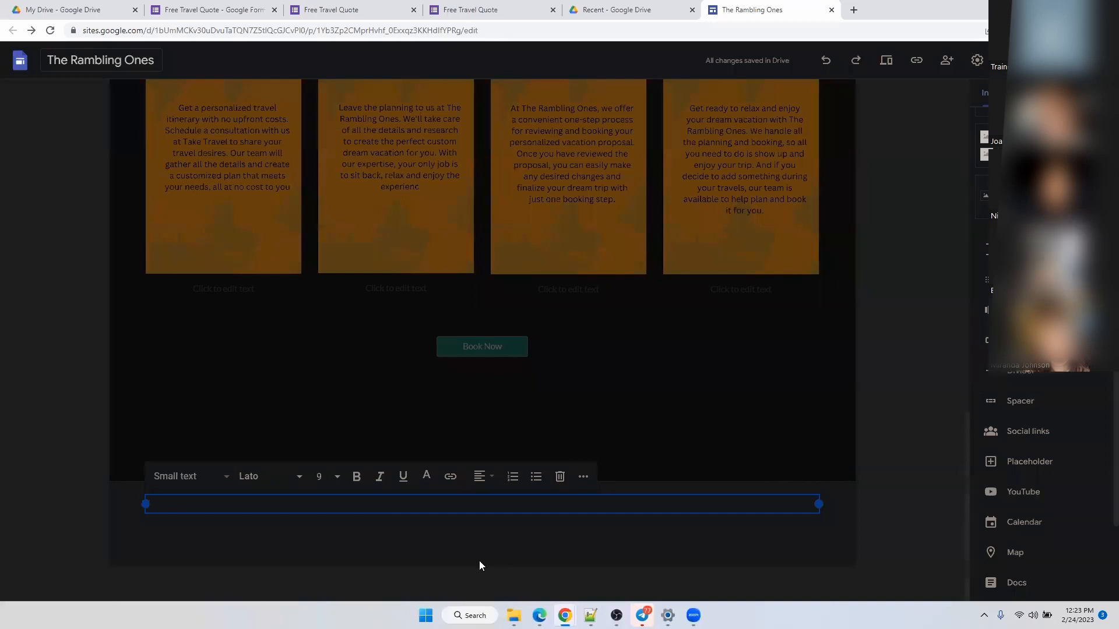
type("EMa")
key("BackSpace")
key("BackSpace")
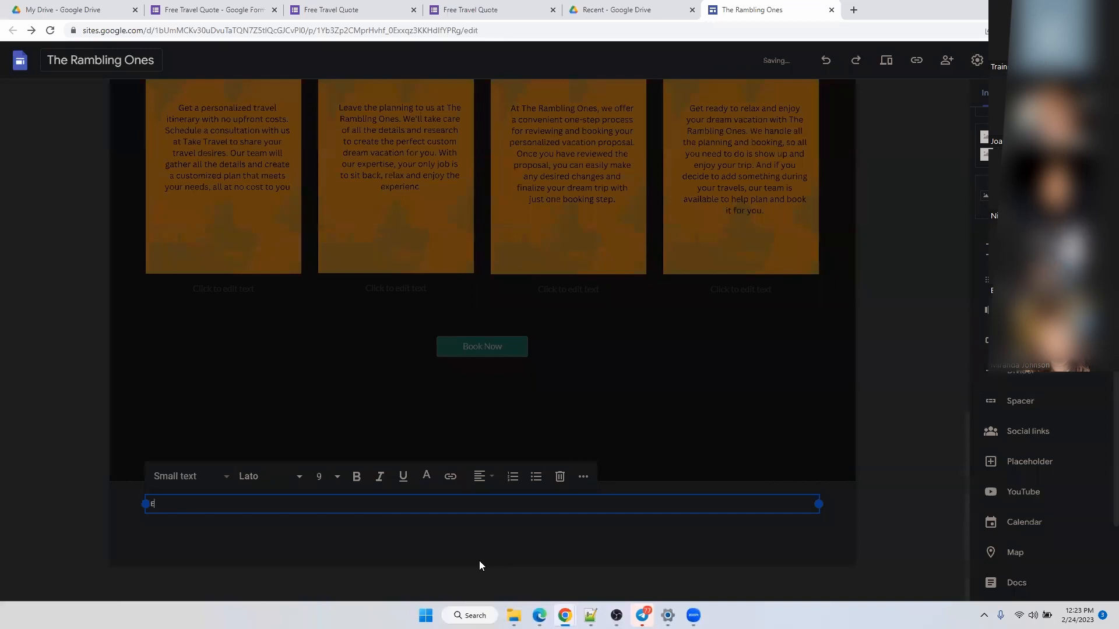
key("BackSpace")
key("BackSpace")
key("BackSpace")
key("BackSpace")
type("contac U")
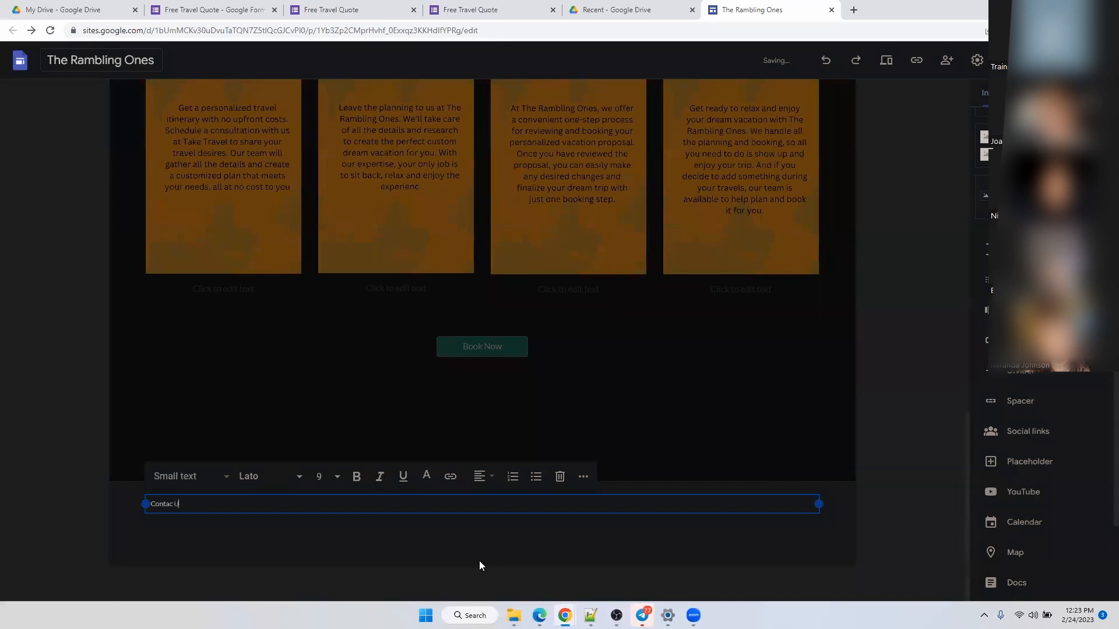
type("s Email: bo")
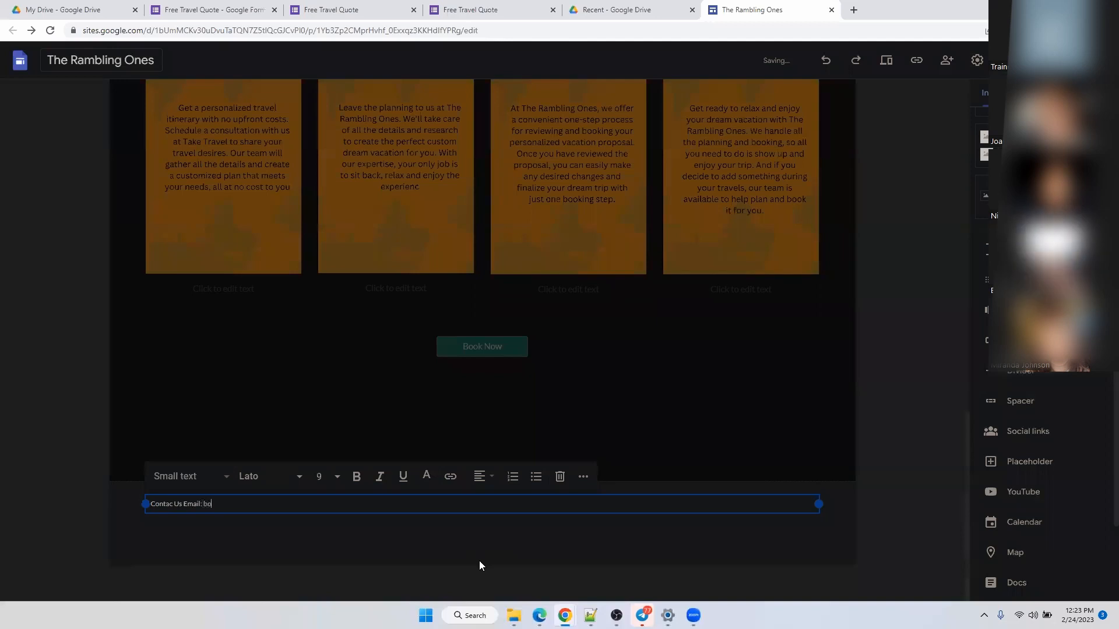
type("ok")
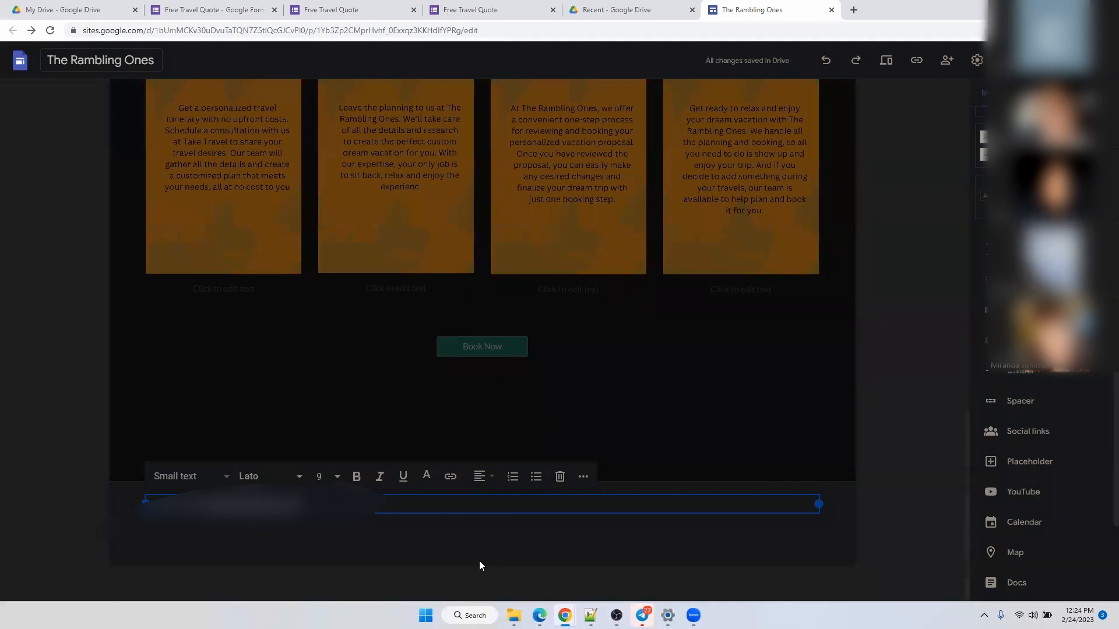
type("e")
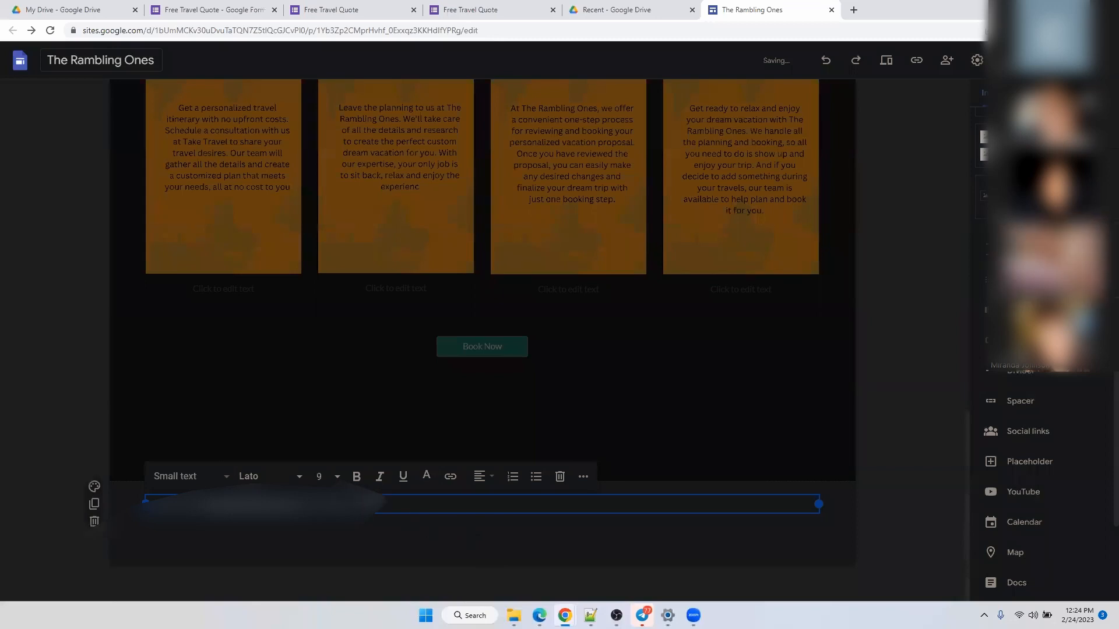
Try font size 72 on the footer text, then set it back to 9.
left_click(338, 477)
left_click(338, 476)
left_click(322, 476)
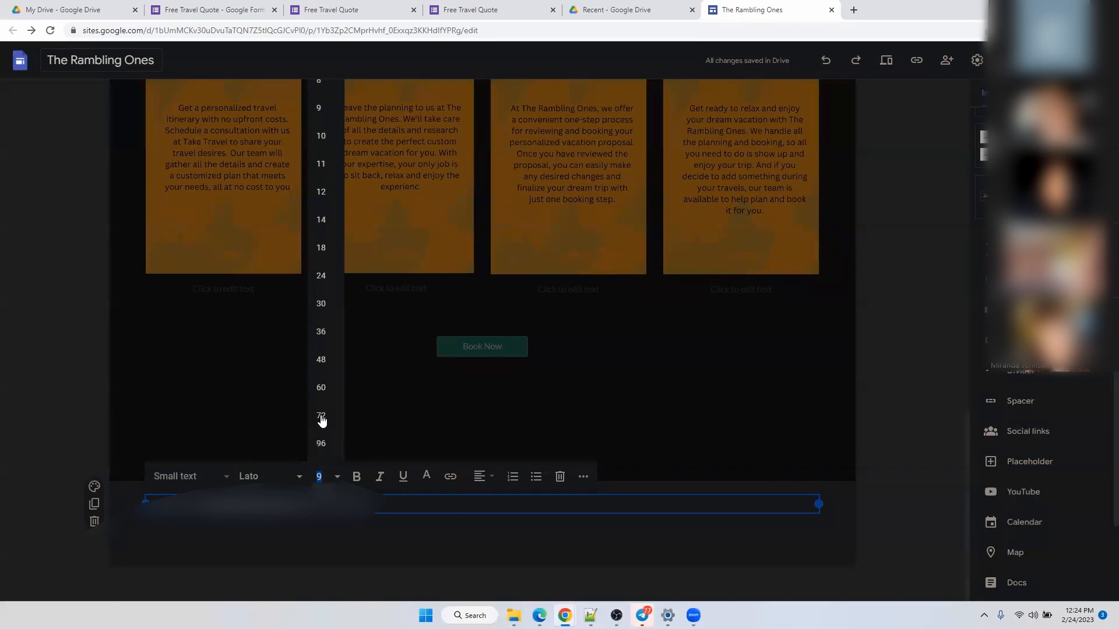
left_click(322, 416)
left_click(335, 477)
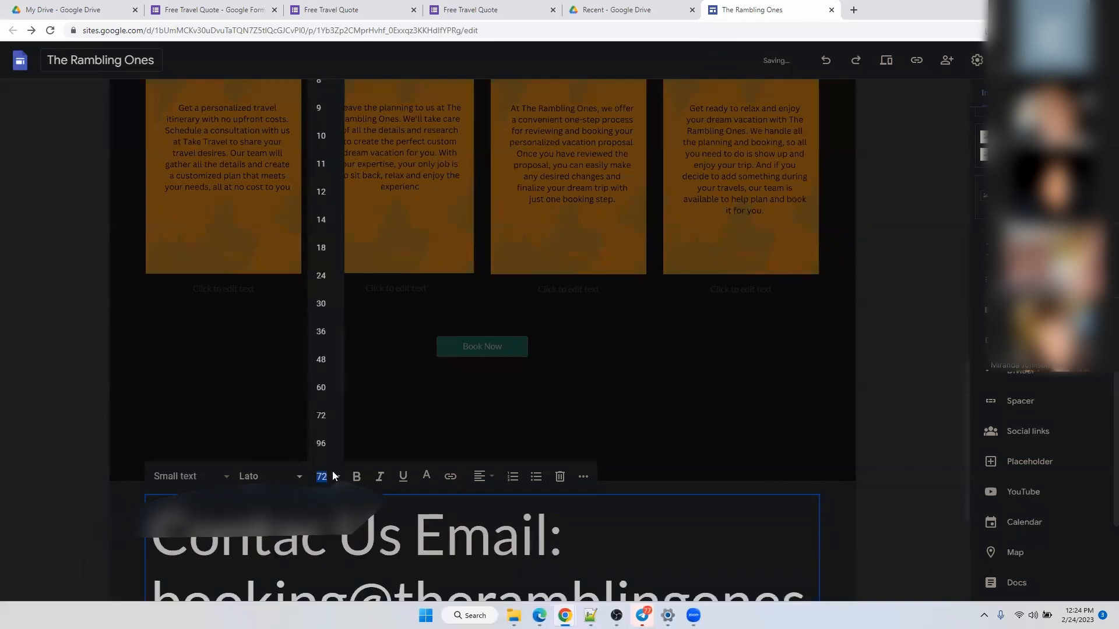
left_click(324, 109)
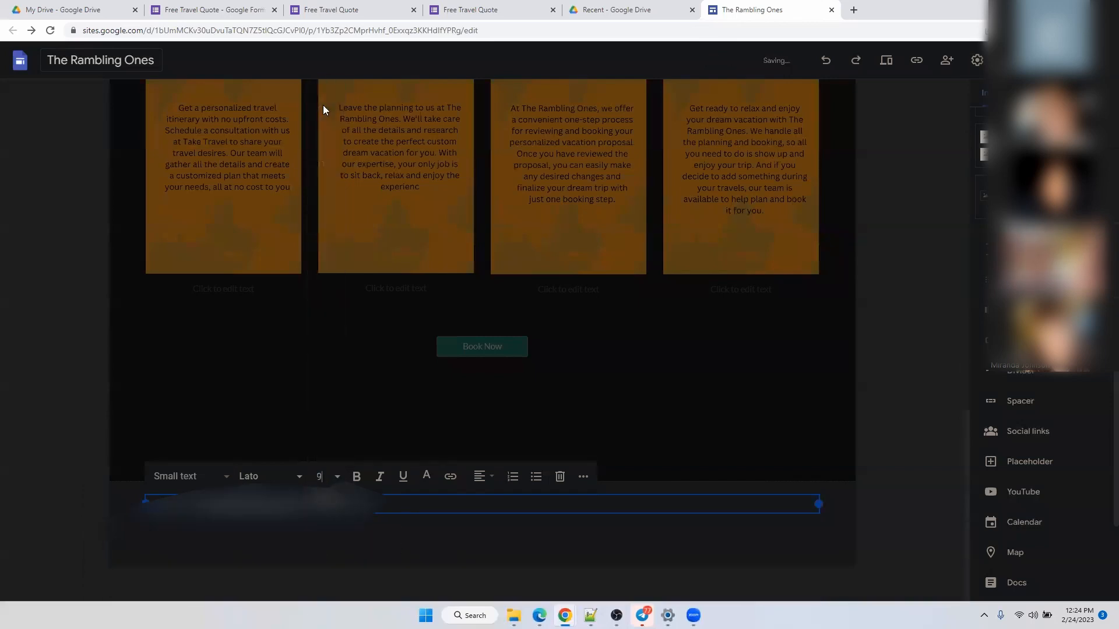
mouse_move(539, 615)
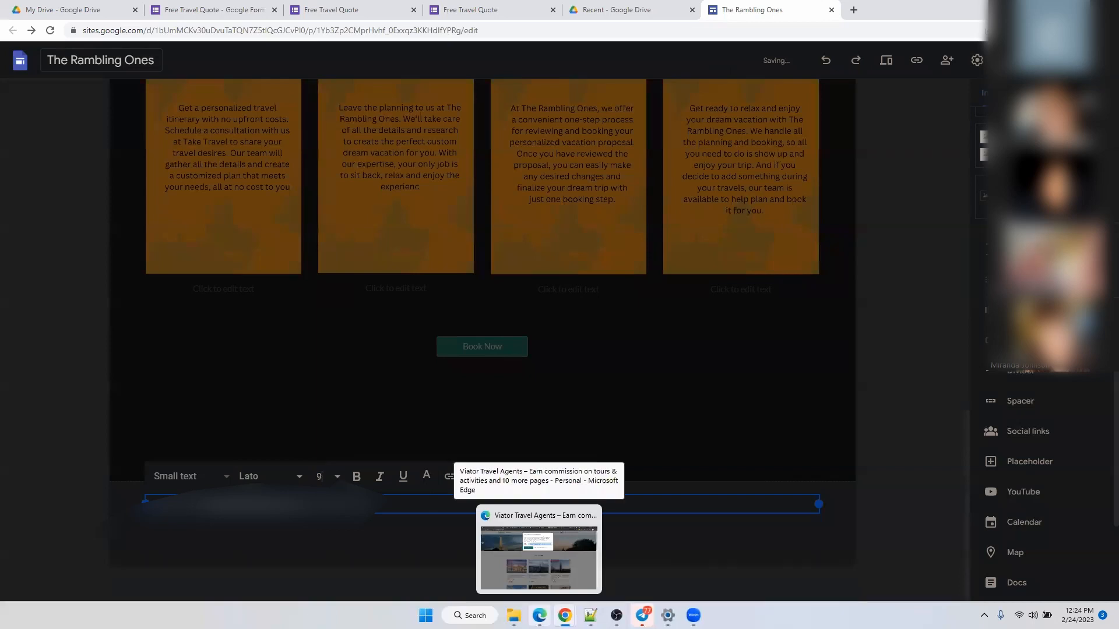
Preview the site, check Request a call opens the Free Travel Quote form, then close that tab.
scroll(852, 367, "up", 5)
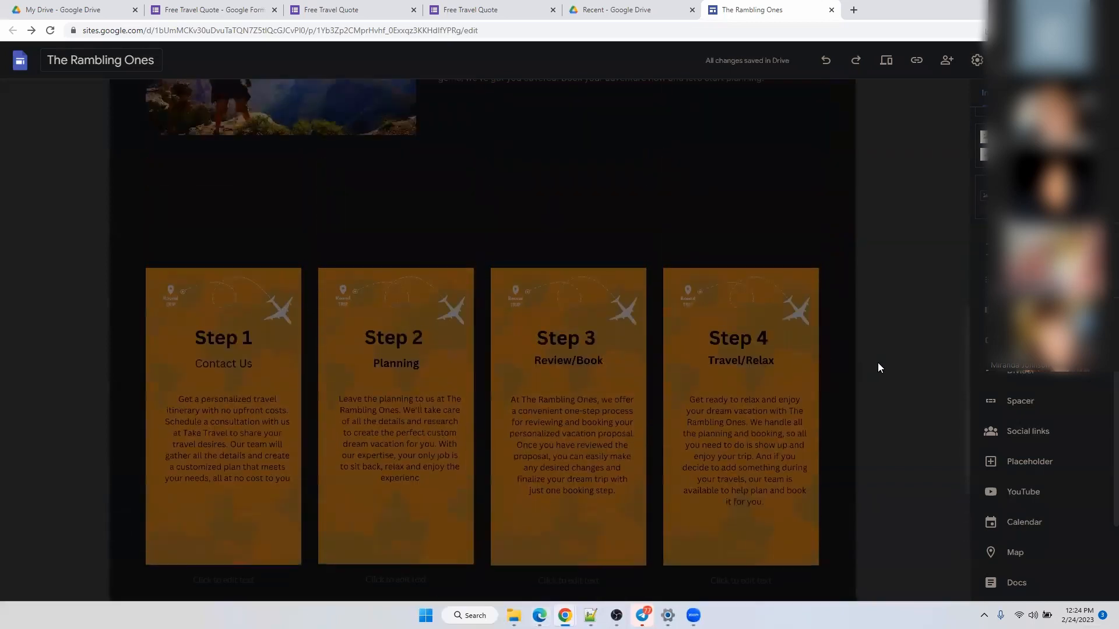
scroll(878, 368, "up", 2)
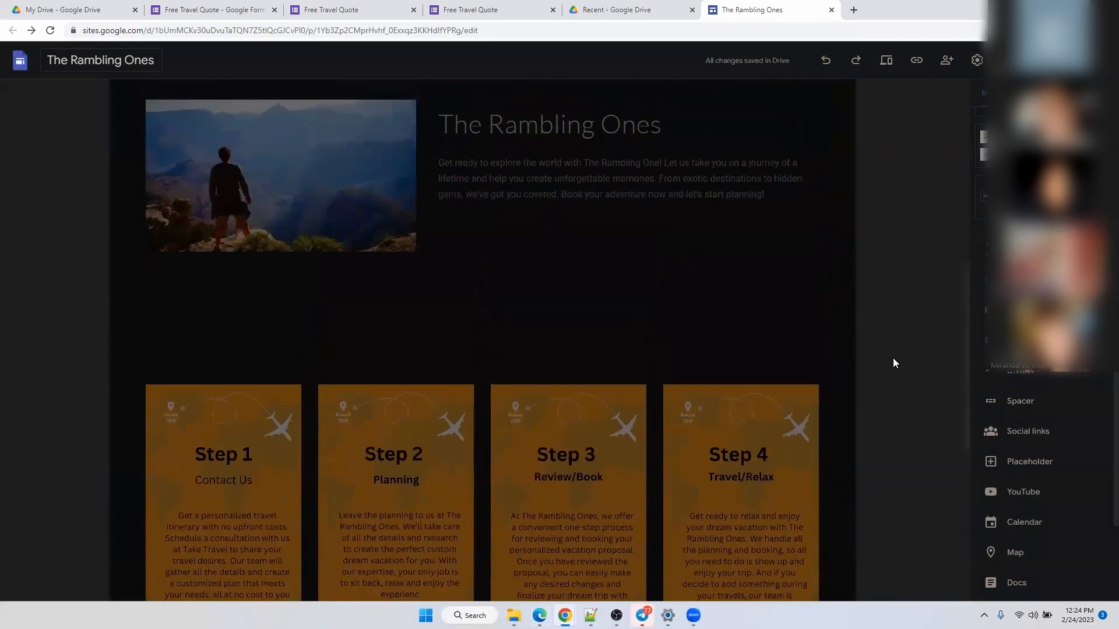
left_click(886, 60)
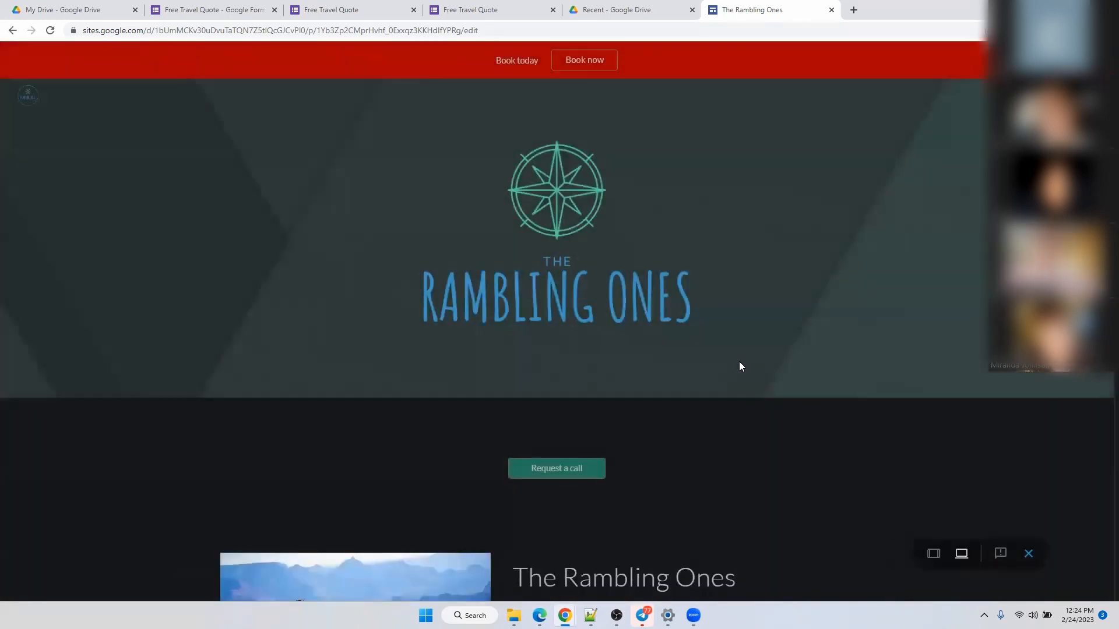
scroll(744, 233, "down", 4)
scroll(744, 237, "down", 3)
scroll(744, 237, "up", 7)
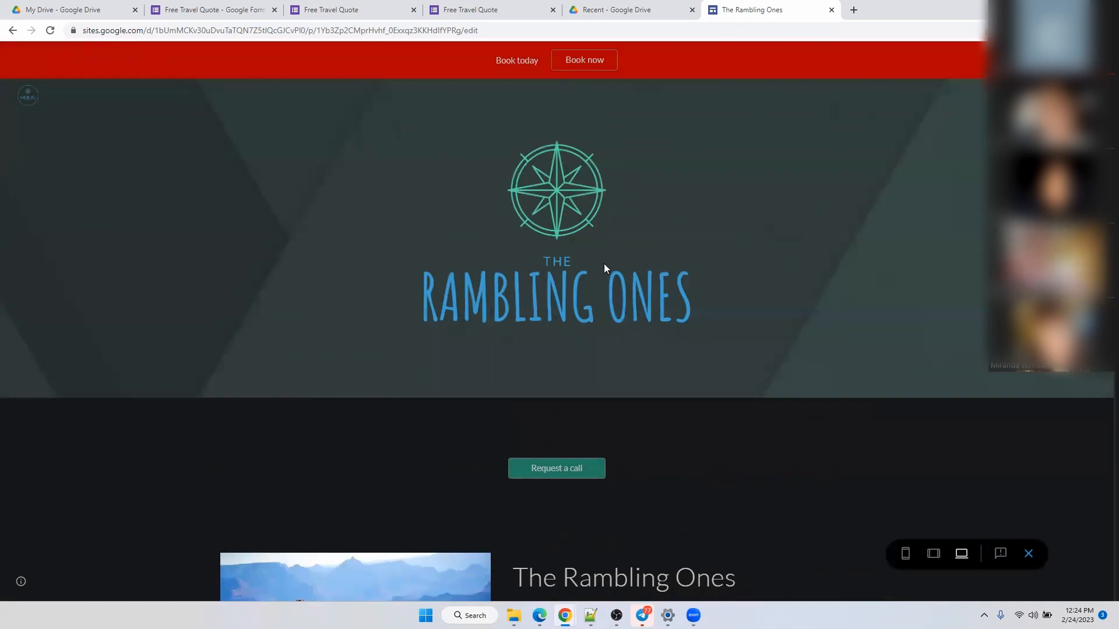
left_click(559, 475)
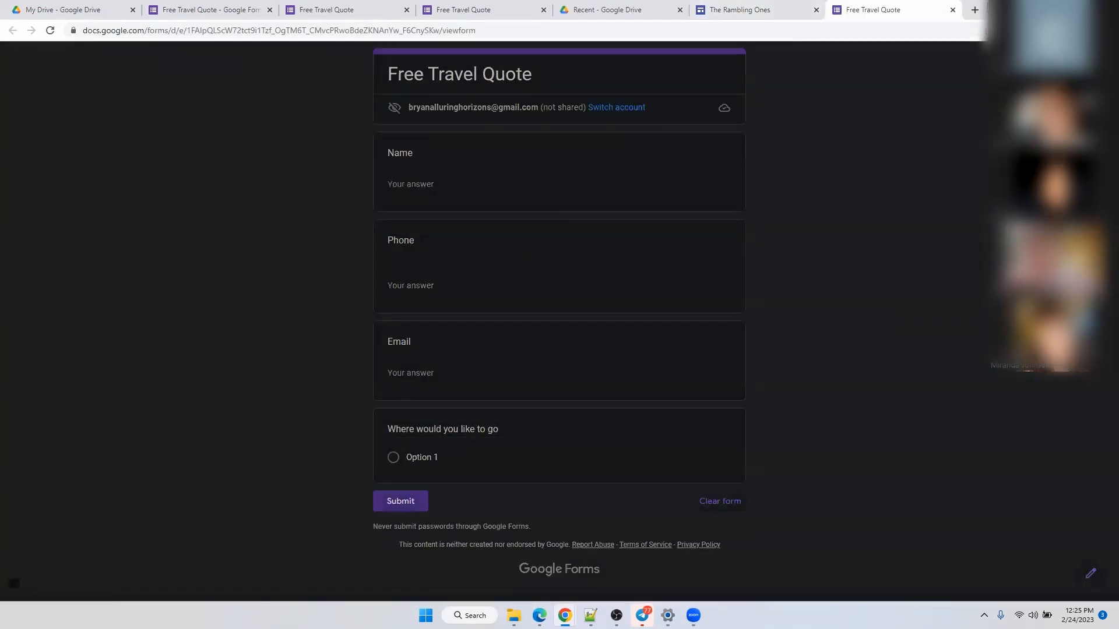
left_click(952, 9)
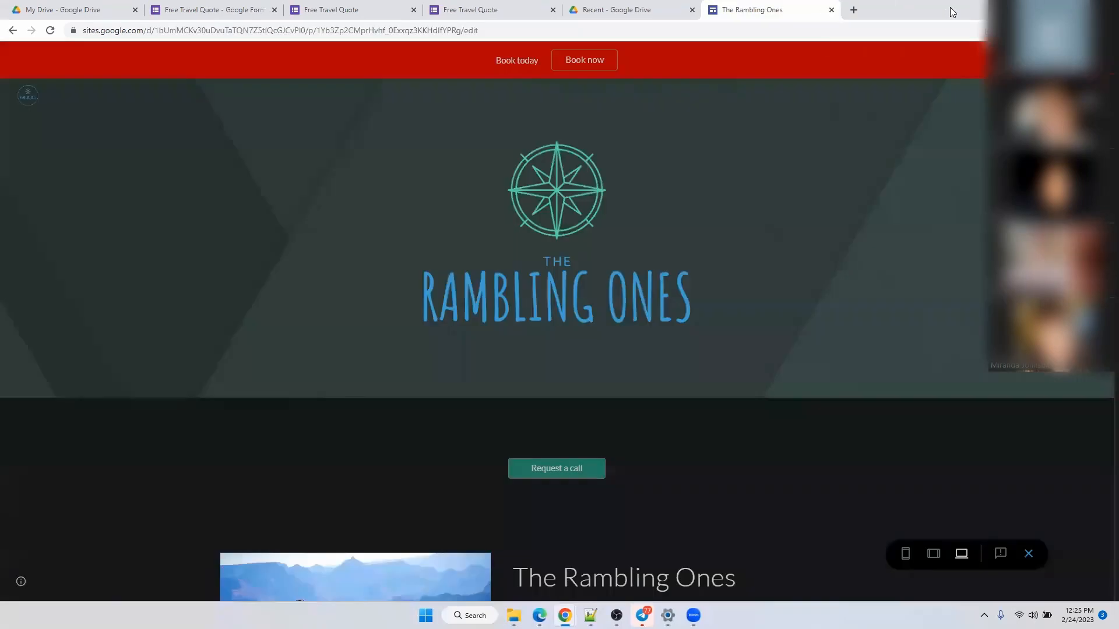
scroll(745, 235, "down", 4)
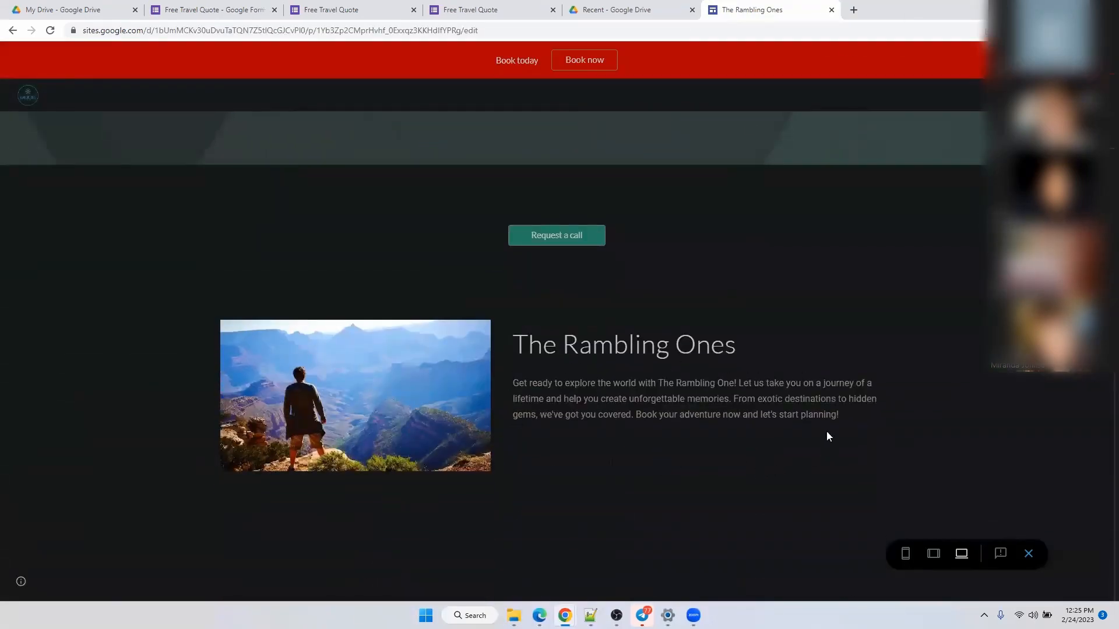
scroll(810, 440, "down", 6)
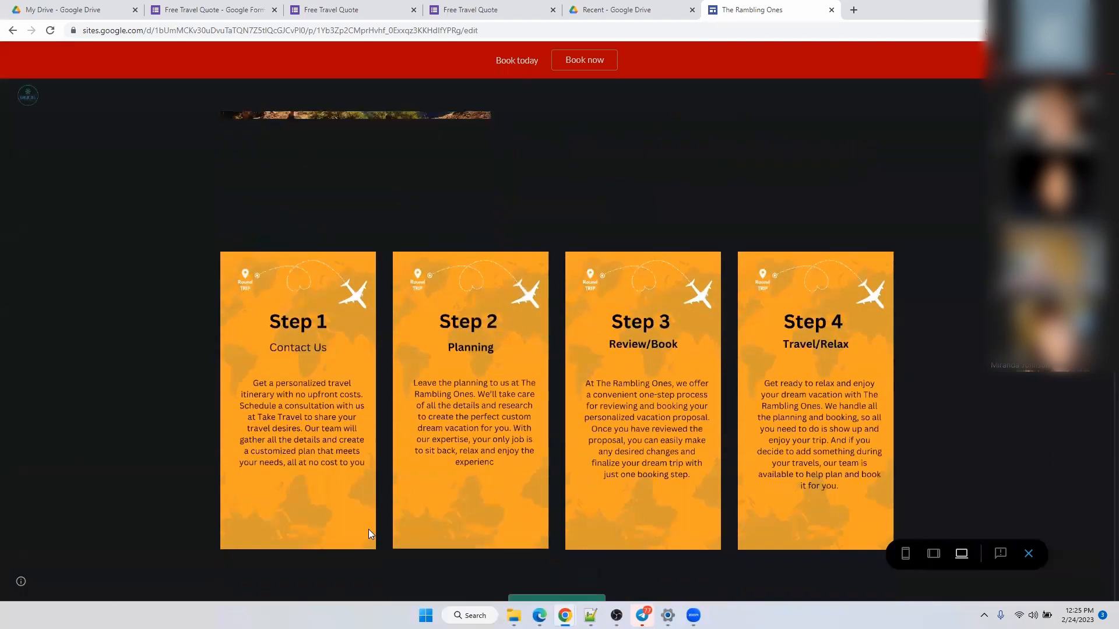
scroll(603, 532, "down", 1)
scroll(602, 533, "up", 8)
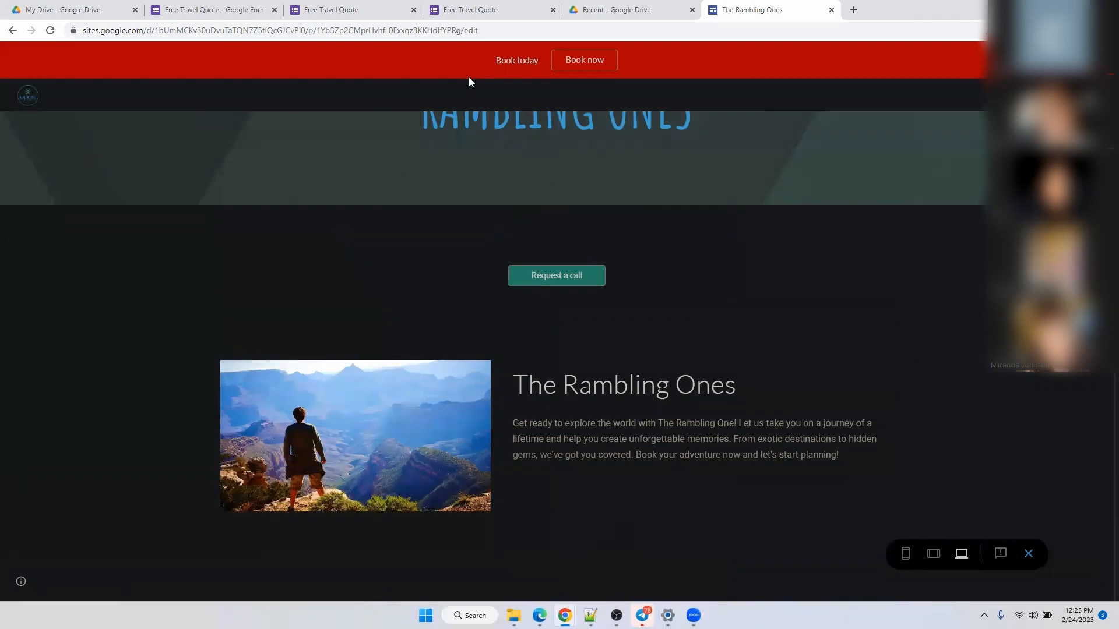
Close the preview to return to editing The Rambling Ones home page.
left_click(1029, 553)
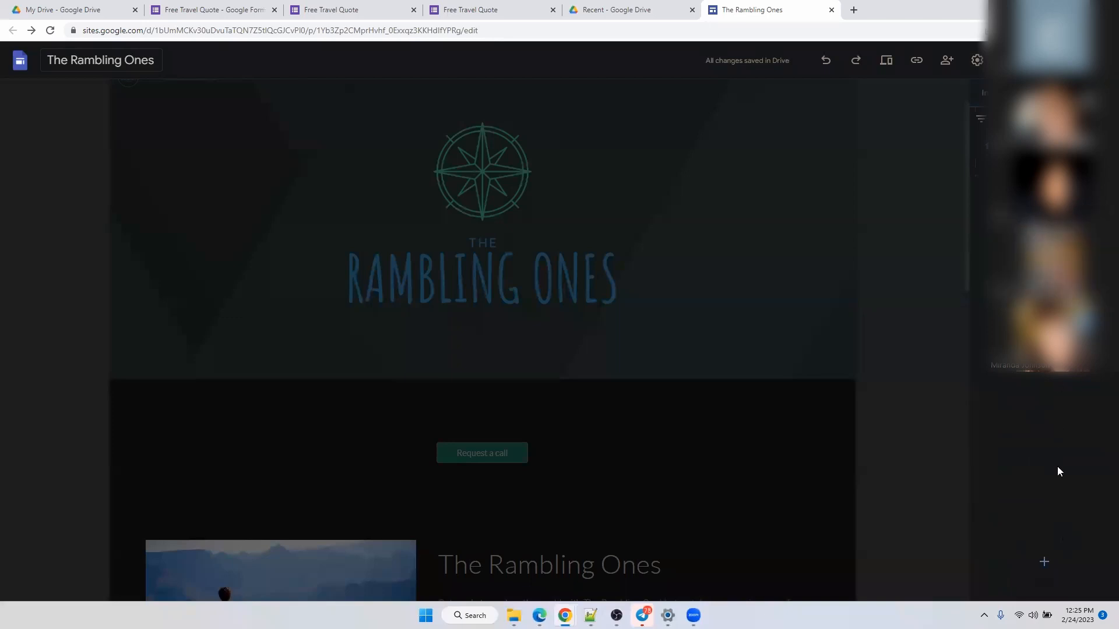
mouse_move(1053, 564)
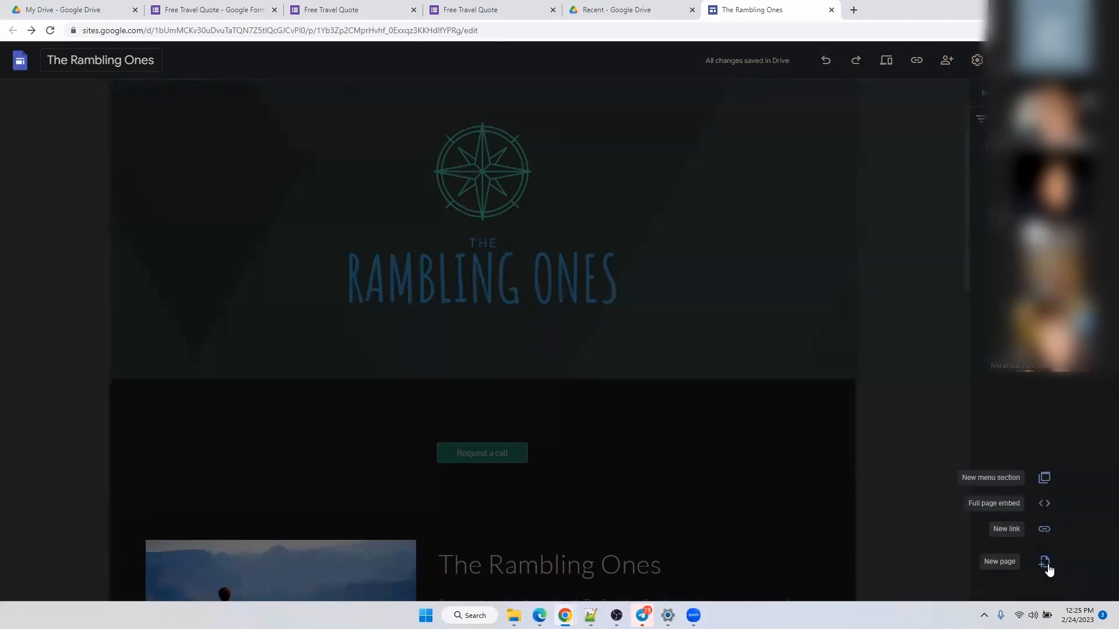
Create a new page named 'Contac Us' under Home and select its title header.
left_click(1045, 564)
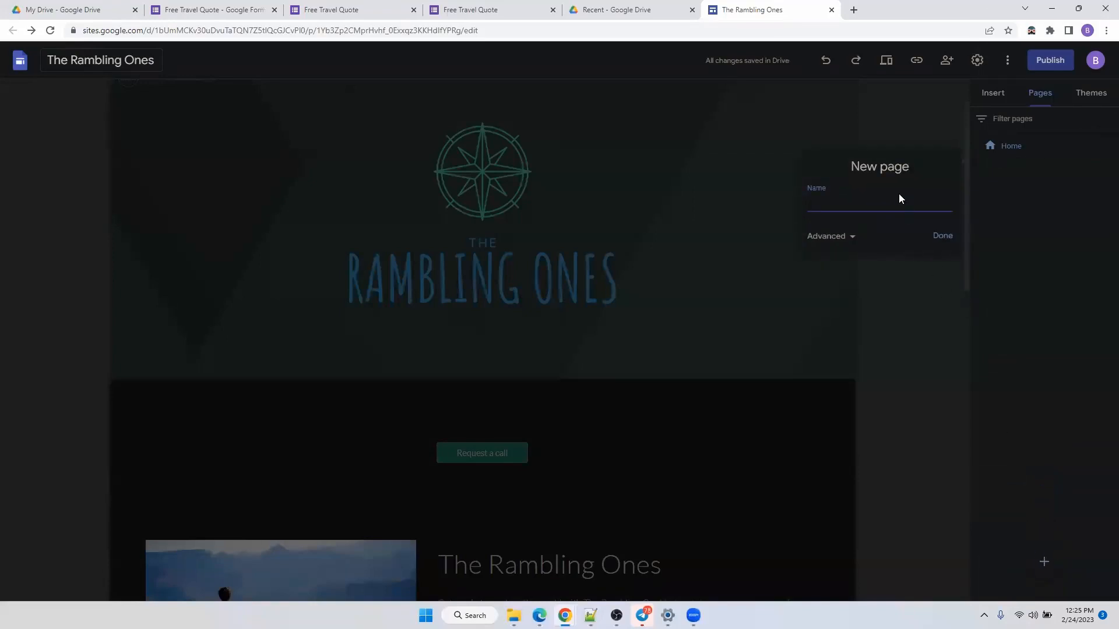
type("Contac us")
key("BackSpace")
key("BackSpace")
key("BackSpace")
type("Us")
left_click(944, 243)
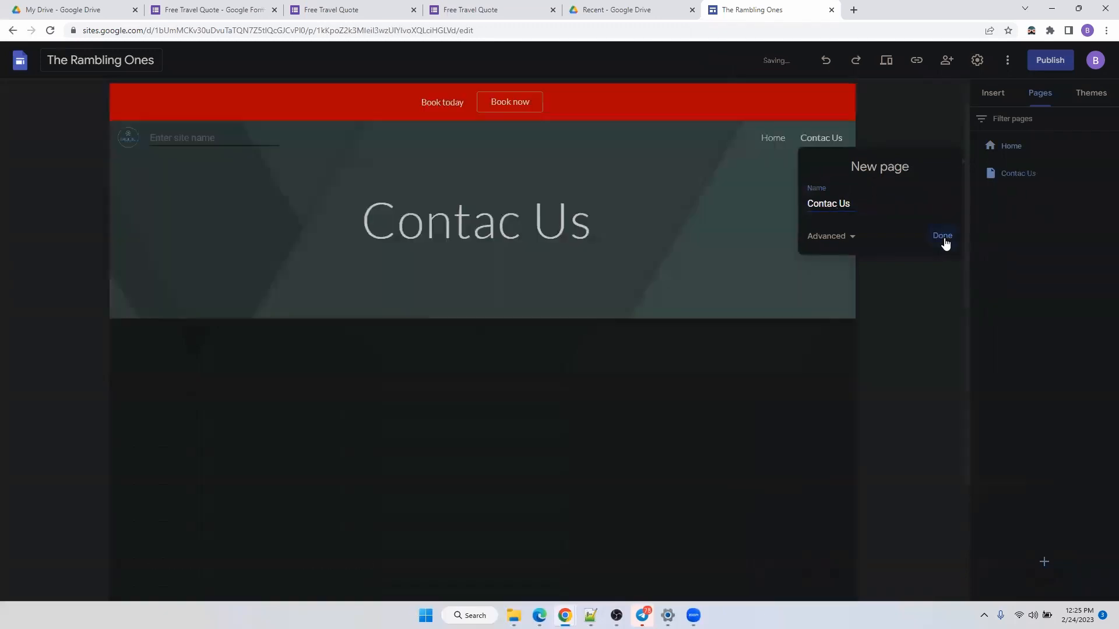
left_click(372, 205)
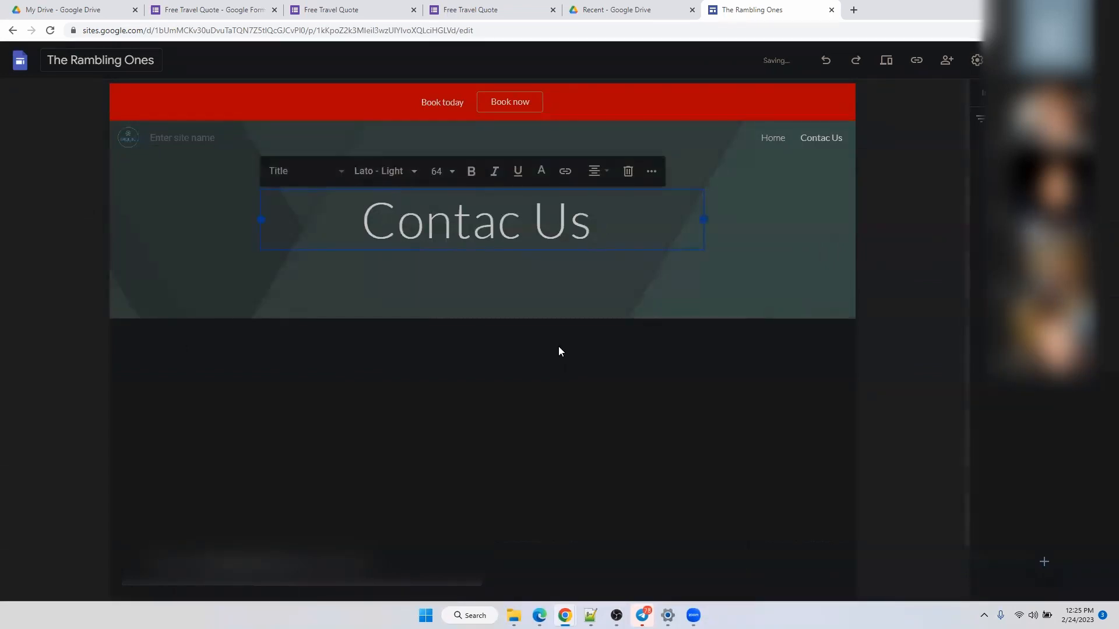
Insert the image-plus-text layout below the Contac Us header.
scroll(558, 346, "down", 1)
left_click(994, 93)
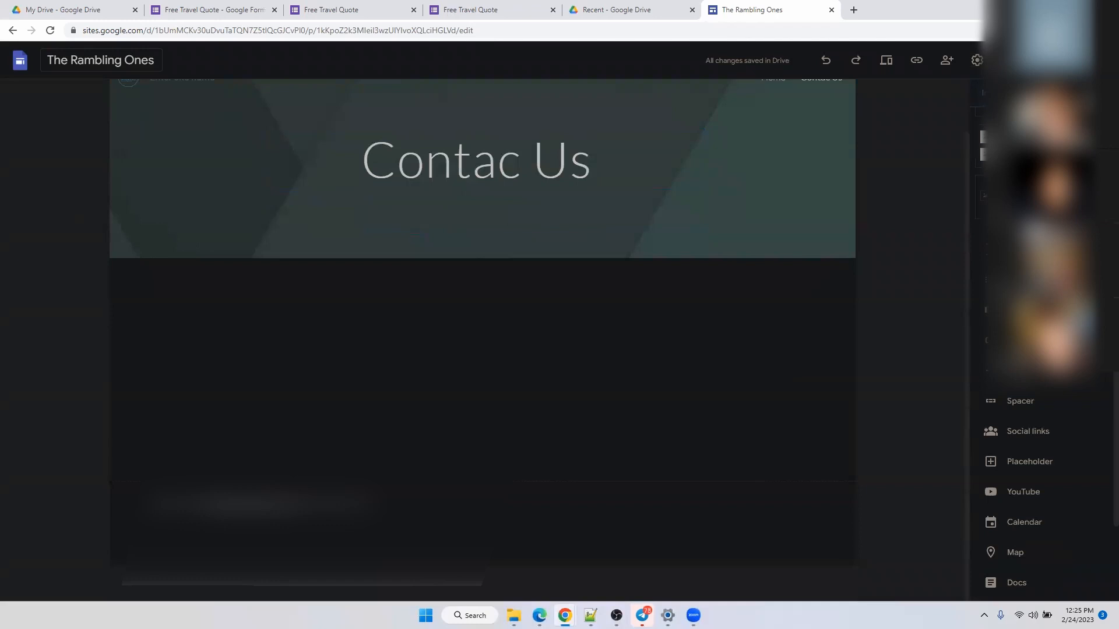
scroll(1014, 279, "up", 3)
left_click(1009, 259)
Upload the snowy red-hat photo into the image placeholder and stretch it much taller.
left_click(281, 285)
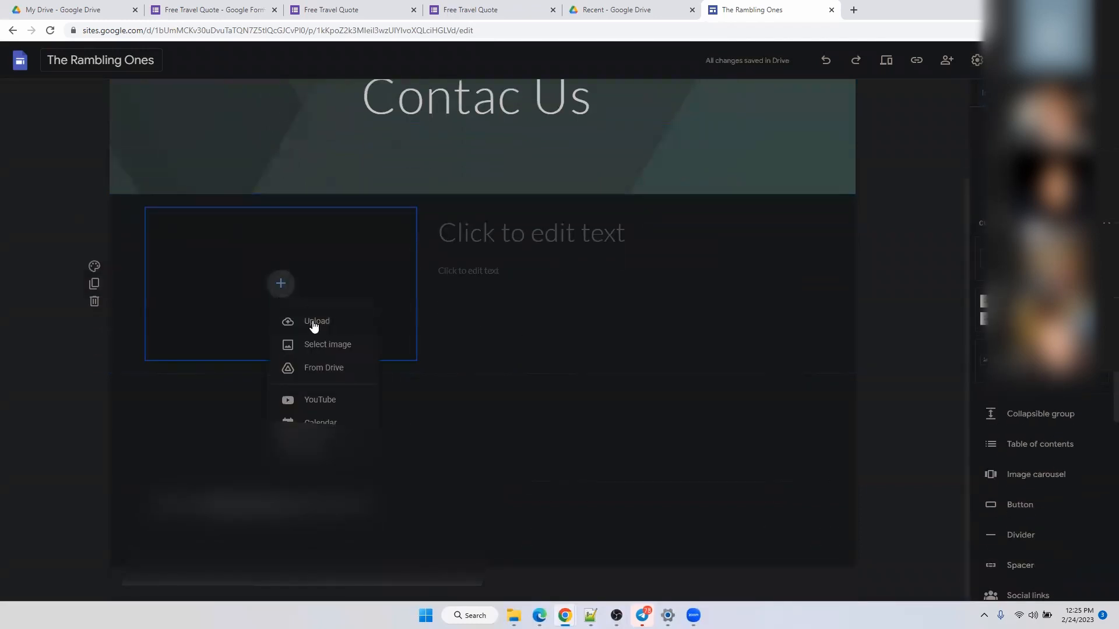
left_click(315, 322)
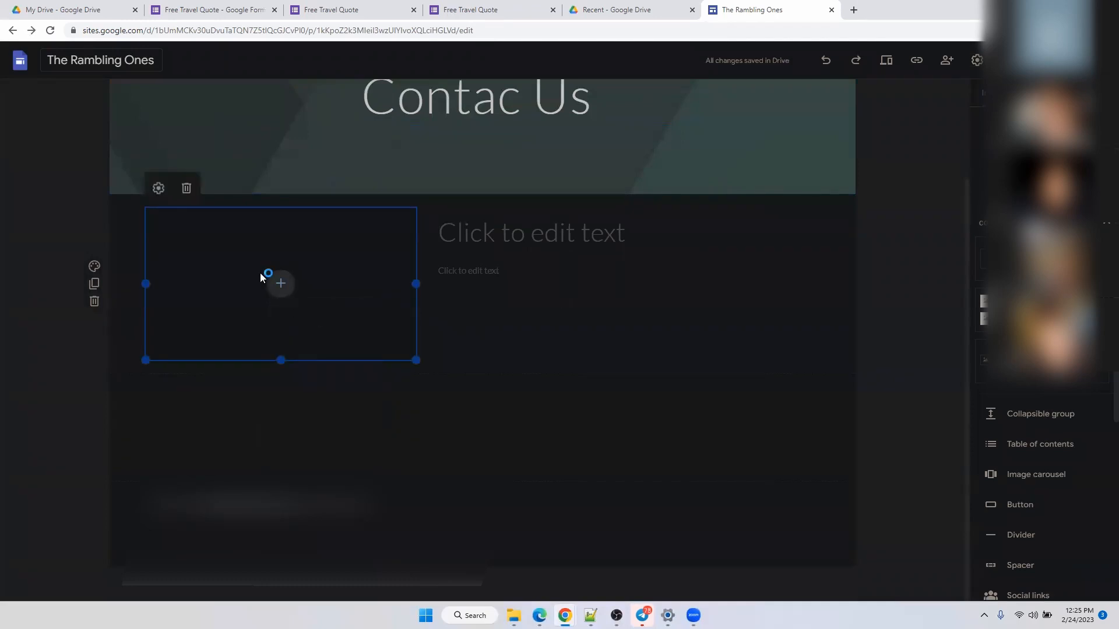
left_click(136, 172)
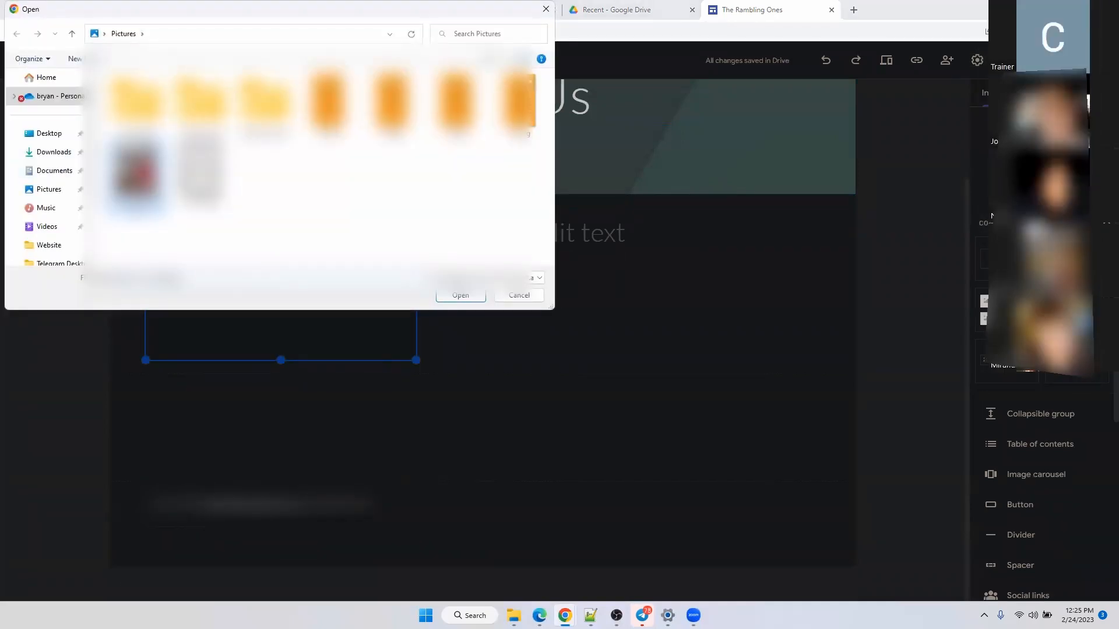
left_click(446, 296)
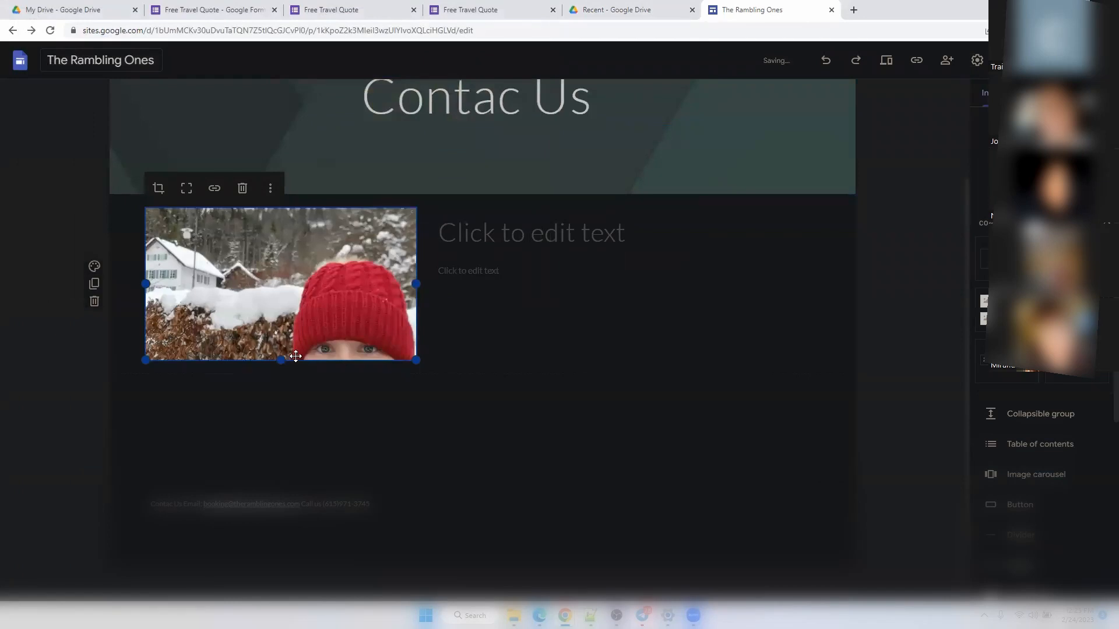
left_click_drag(285, 360, 291, 600)
scroll(563, 155, "up", 2)
left_click(572, 189)
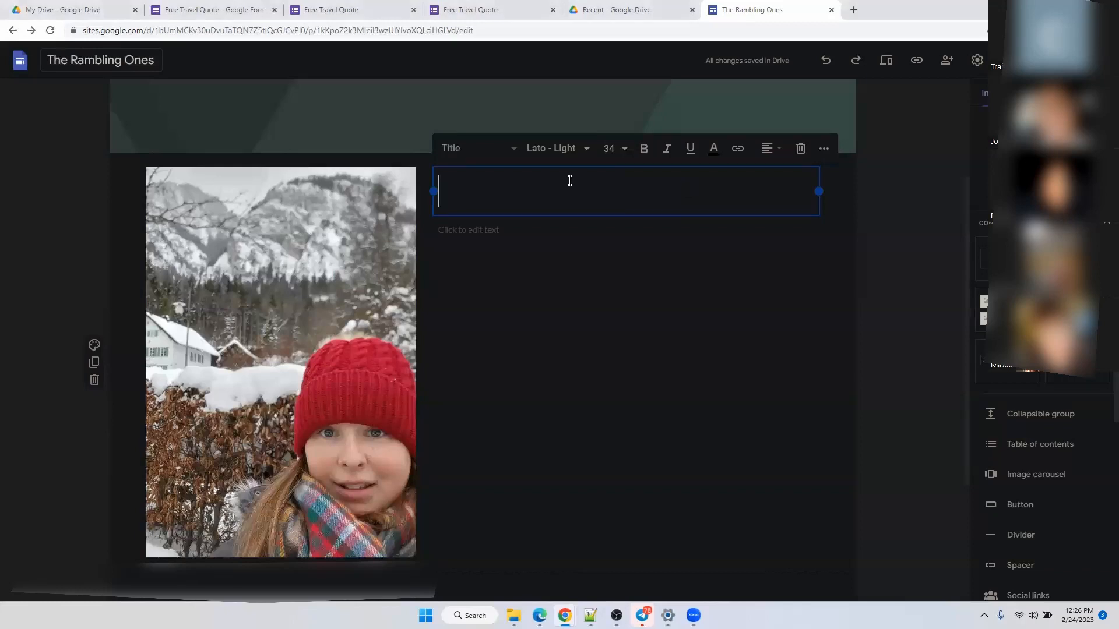
Type 'Contac Us' as the section heading beside the photo and save.
scroll(588, 180, "up", 2)
scroll(564, 177, "down", 2)
type("Cin")
key("BackSpace")
key("BackSpace")
type("On")
key("BackSpace")
key("BackSpace")
type("ontac Us")
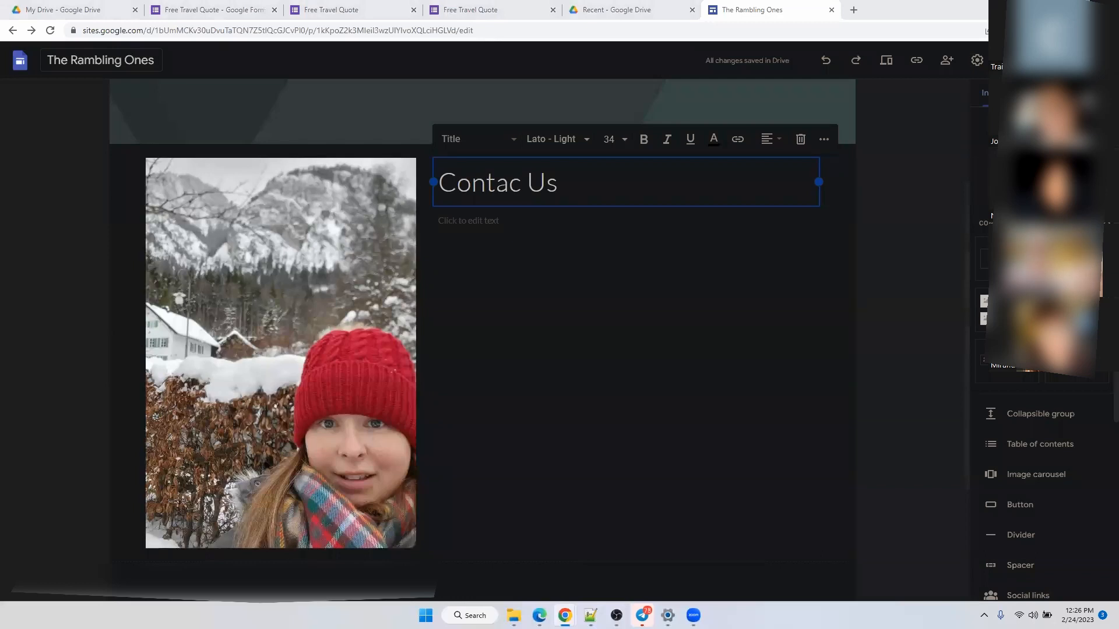
key("super+s")
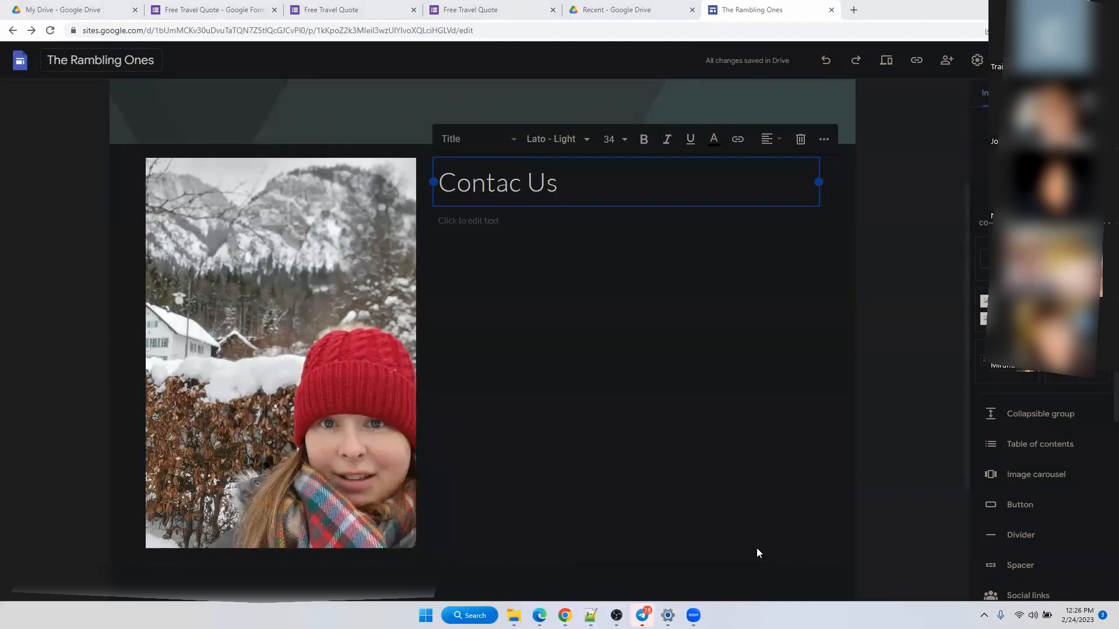
Select the empty body text box beneath the heading.
left_click(544, 233)
left_click(530, 228)
left_click(528, 228)
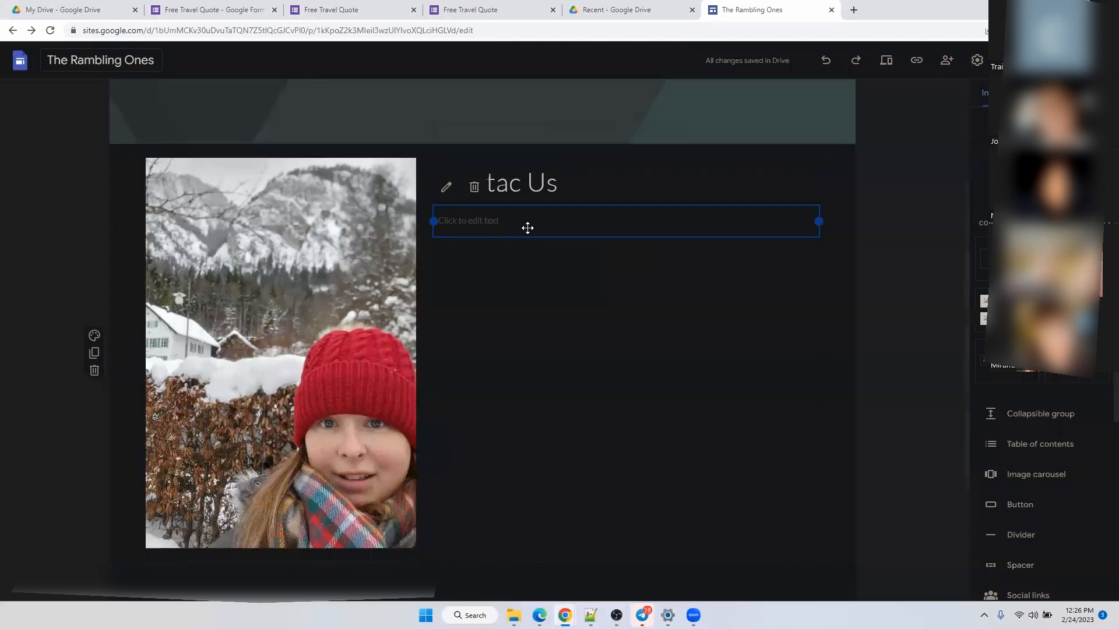
Type 'CALL TODAY:' followed by the business phone number in capitals on the first line.
left_click(511, 217)
type("Call Us")
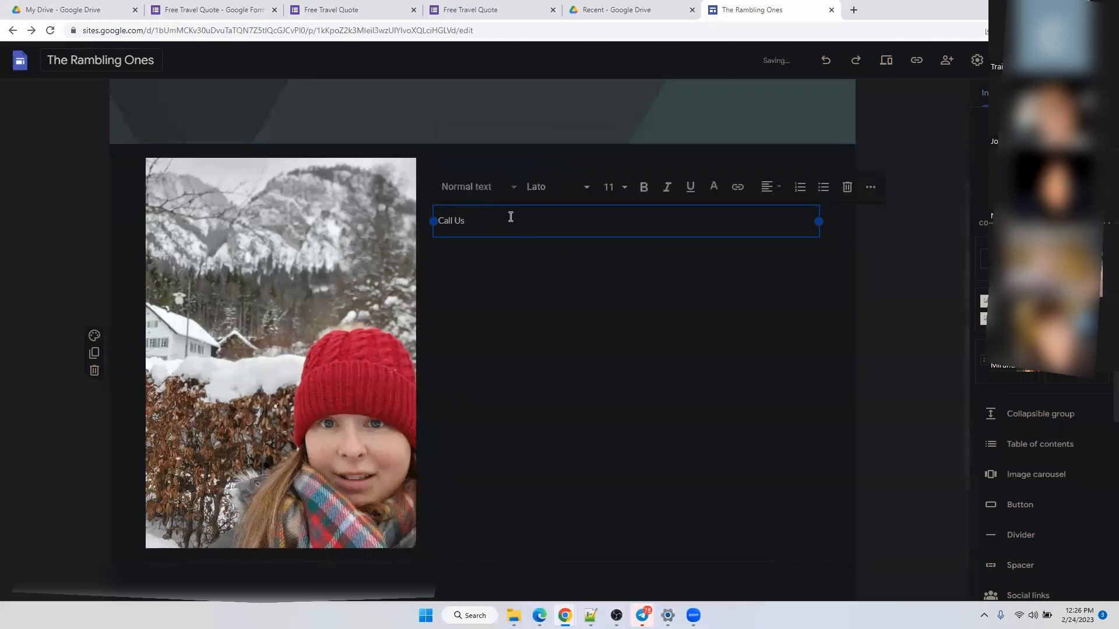
key("BackSpace")
key("BackSpace")
type("Today")
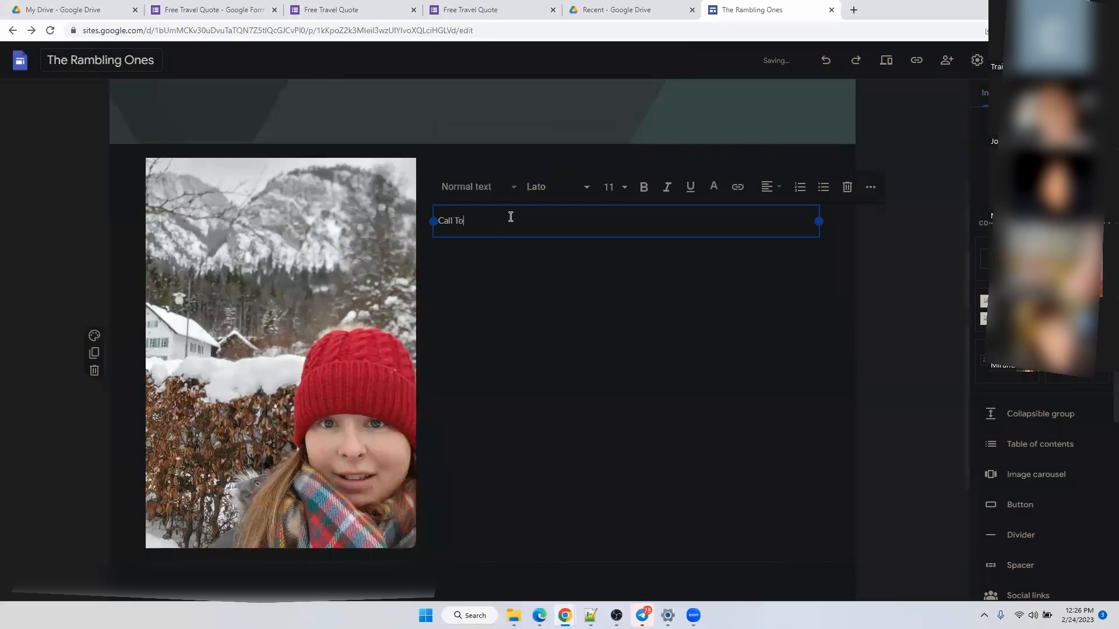
key("BackSpace")
key("BackSpace")
key("BackSpace")
key("BackSpace")
key("BackSpace")
key("BackSpace")
key("BackSpace")
key("BackSpace")
key("BackSpace")
key("BackSpace")
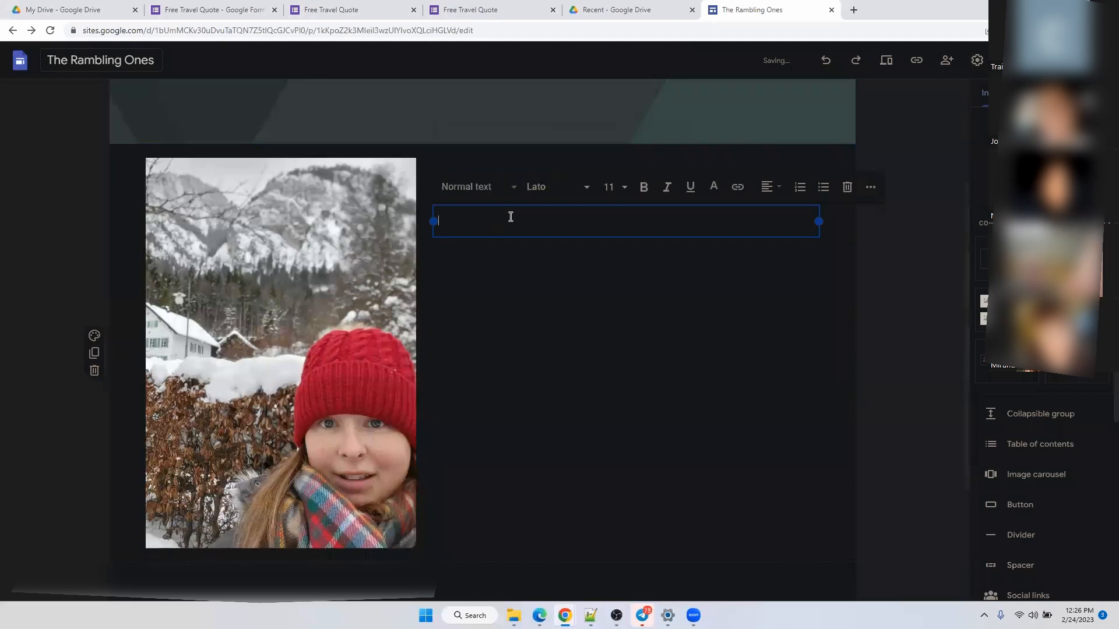
key("Caps_Lock")
type("X")
key("BackSpace")
type("CALL TODAY")
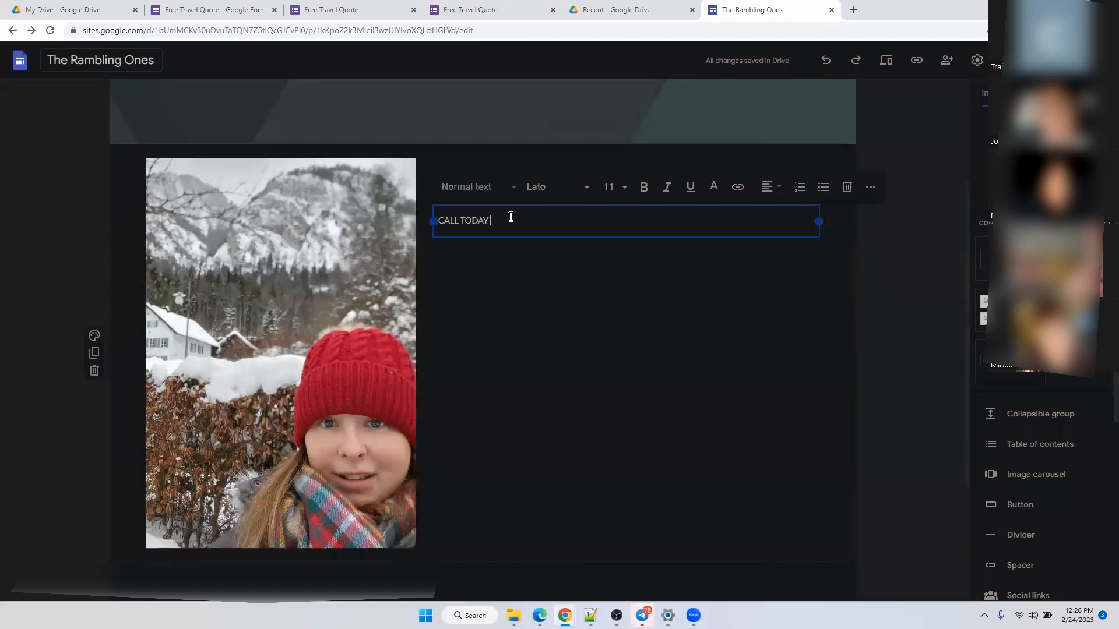
type(":")
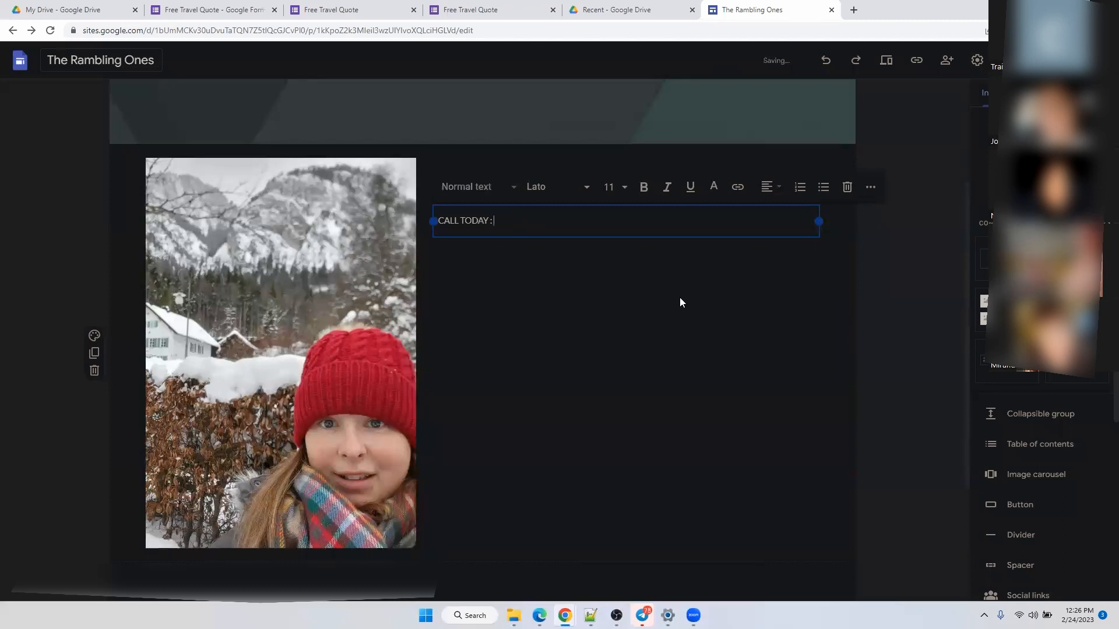
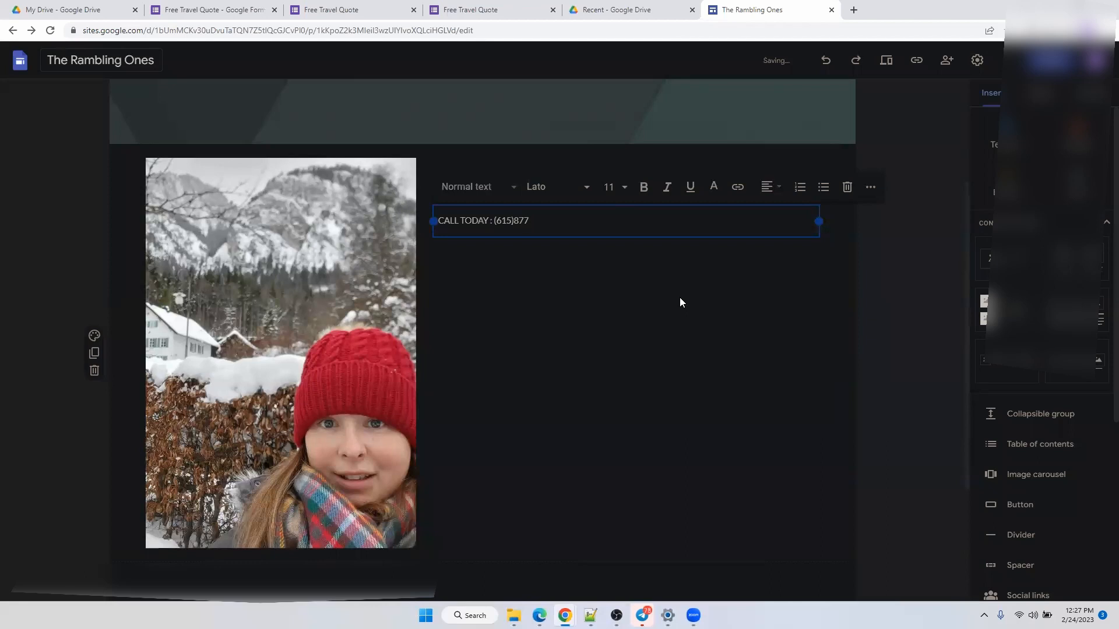
key("Return")
key("Return")
Add a second line reading 'EMAIL:' followed by the booking e-mail address.
type("eMAI")
key("BackSpace")
key("BackSpace")
key("BackSpace")
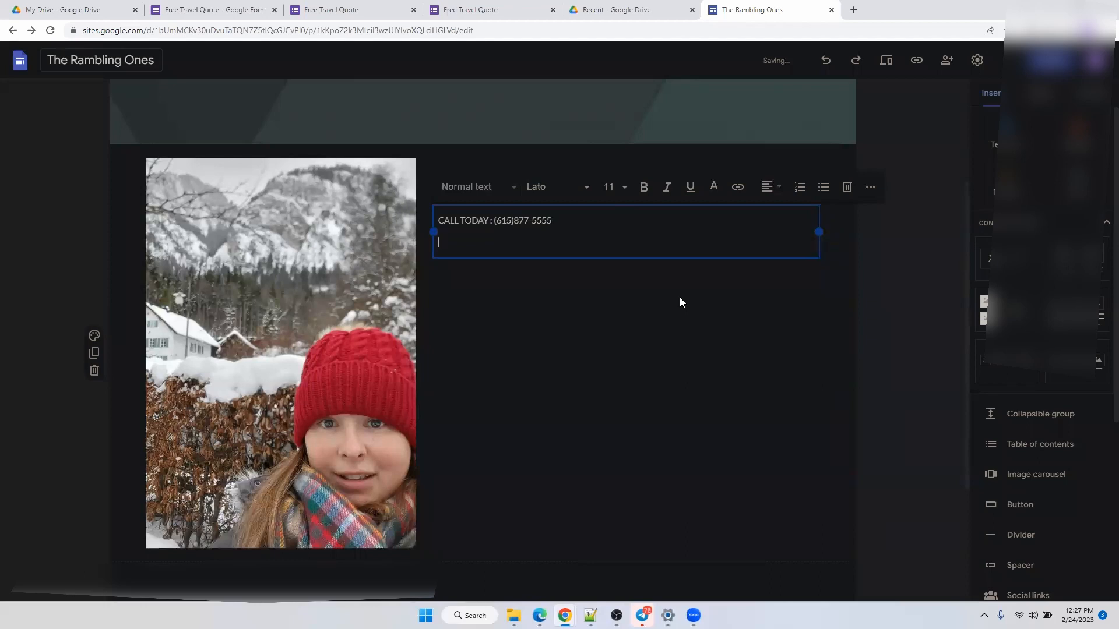
type("eM")
key("BackSpace")
key("BackSpace")
key("BackSpace")
type("EM")
type("AIL BOOK")
key("BackSpace")
key("BackSpace")
key("BackSpace")
key("BackSpace")
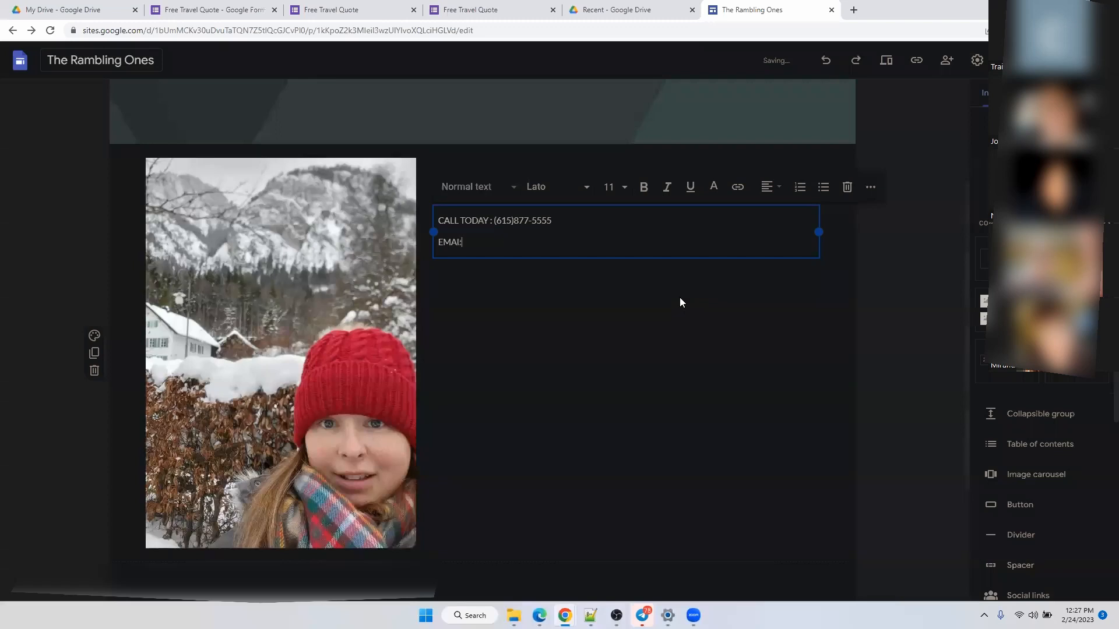
type(":")
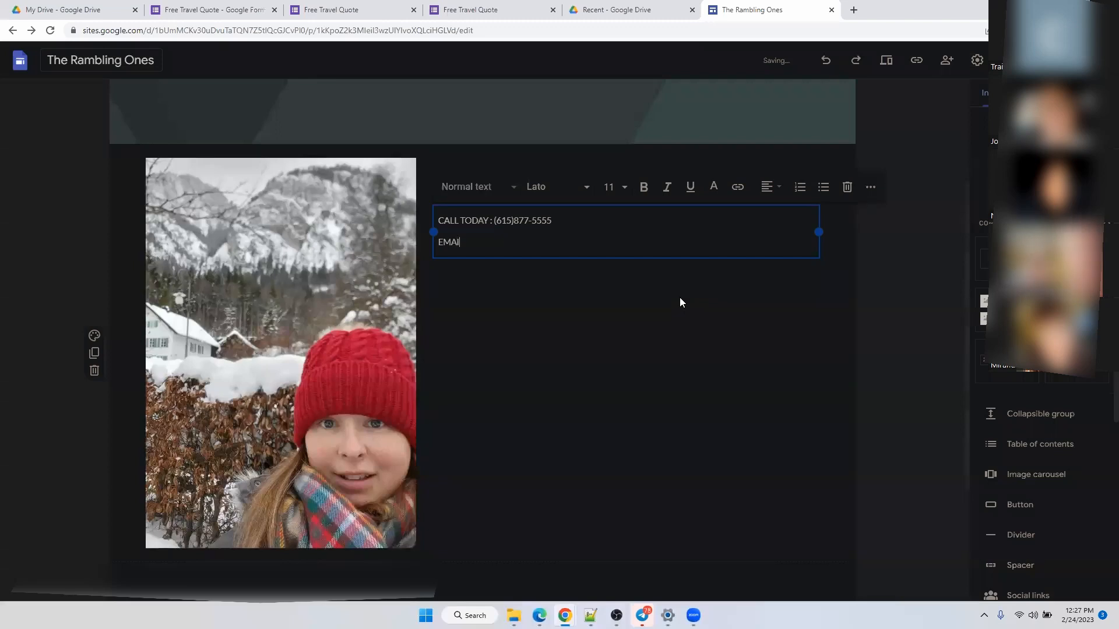
type(" bO")
key("BackSpace")
key("BackSpace")
key("BackSpace")
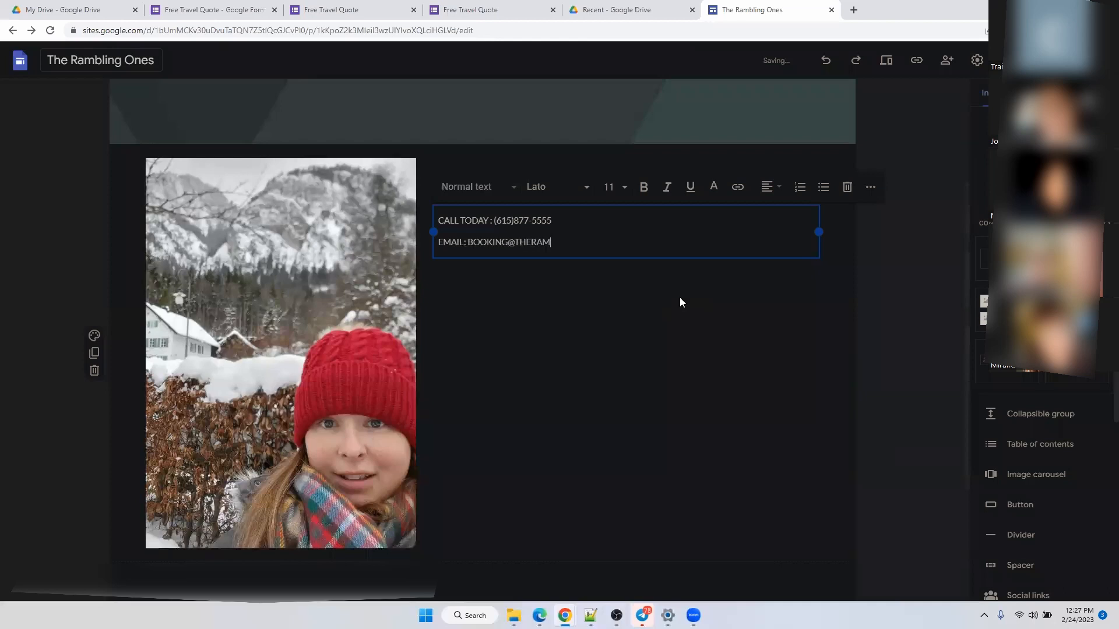
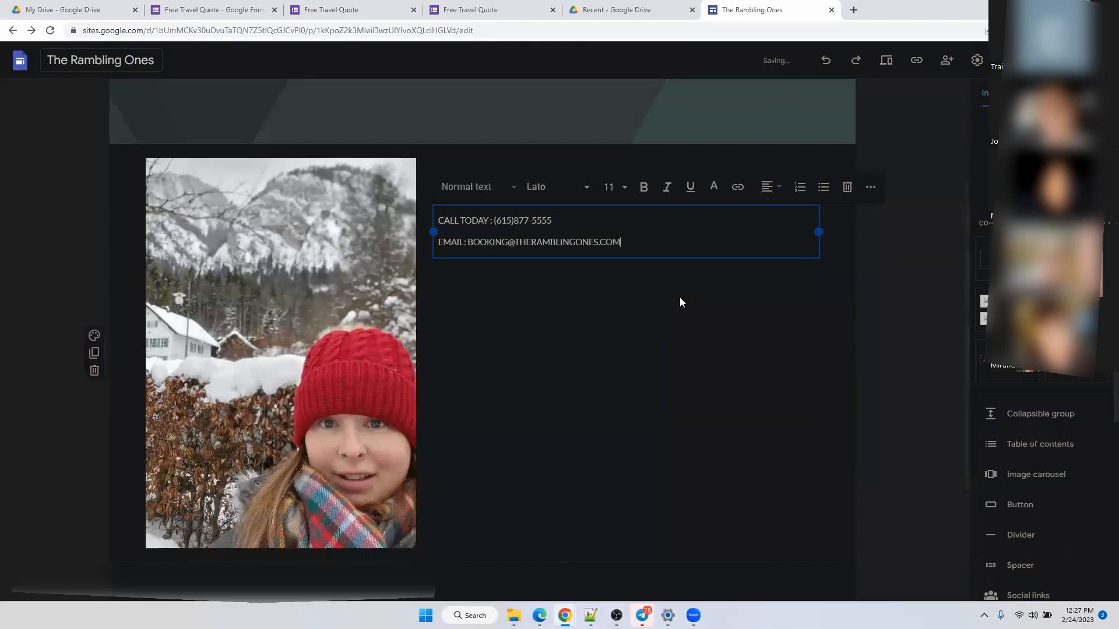
Center both contact lines, make them bold, and set font size 30.
left_click(769, 188)
left_click(767, 247)
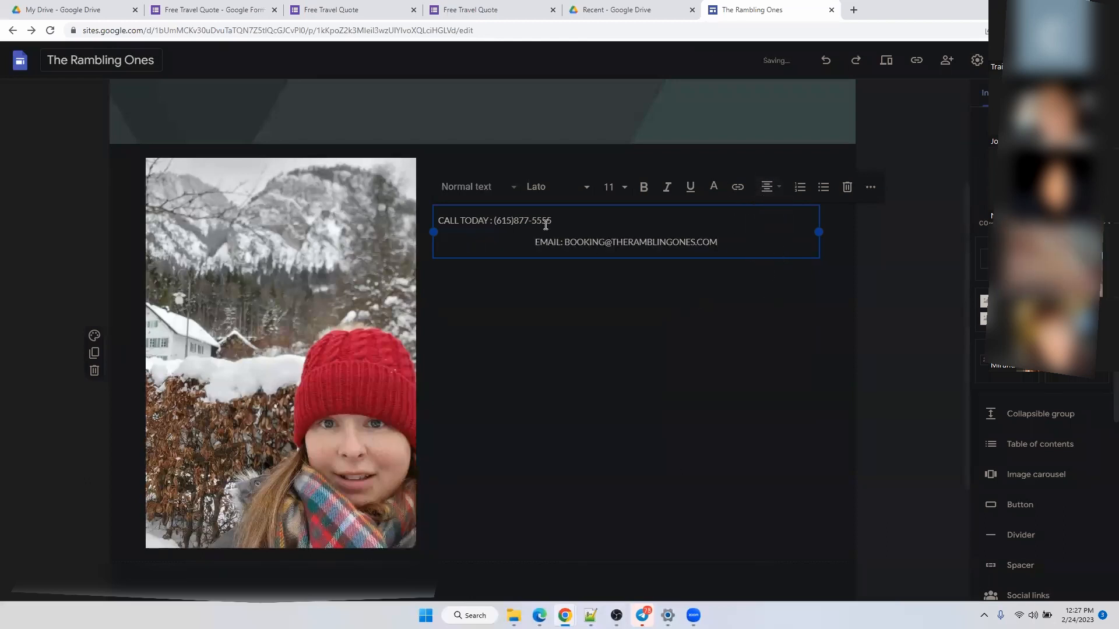
left_click_drag(718, 242, 425, 205)
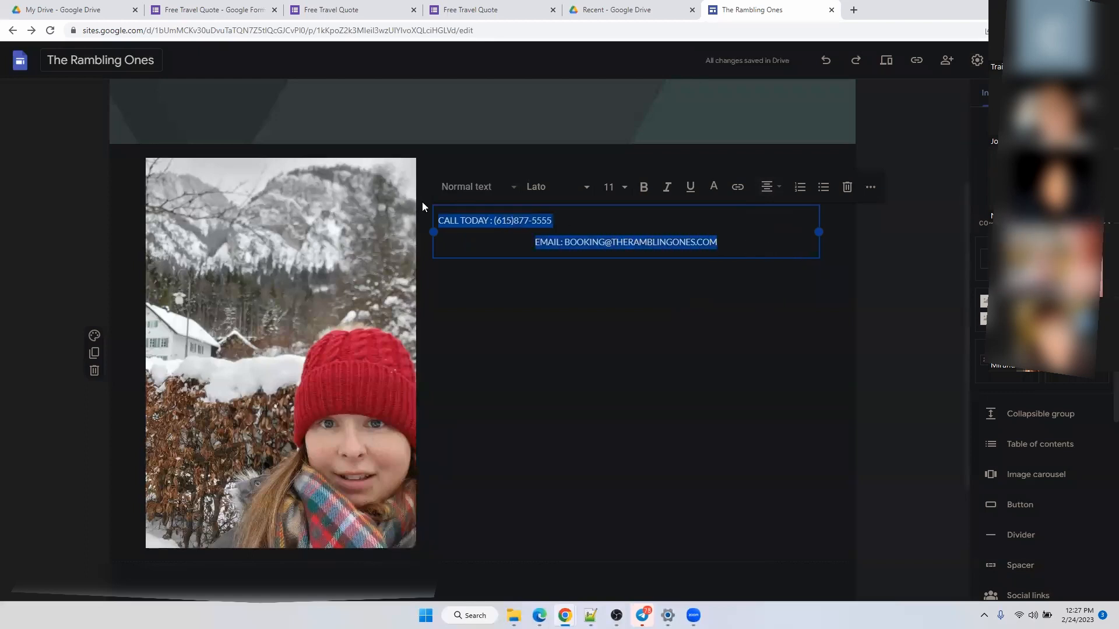
left_click(767, 198)
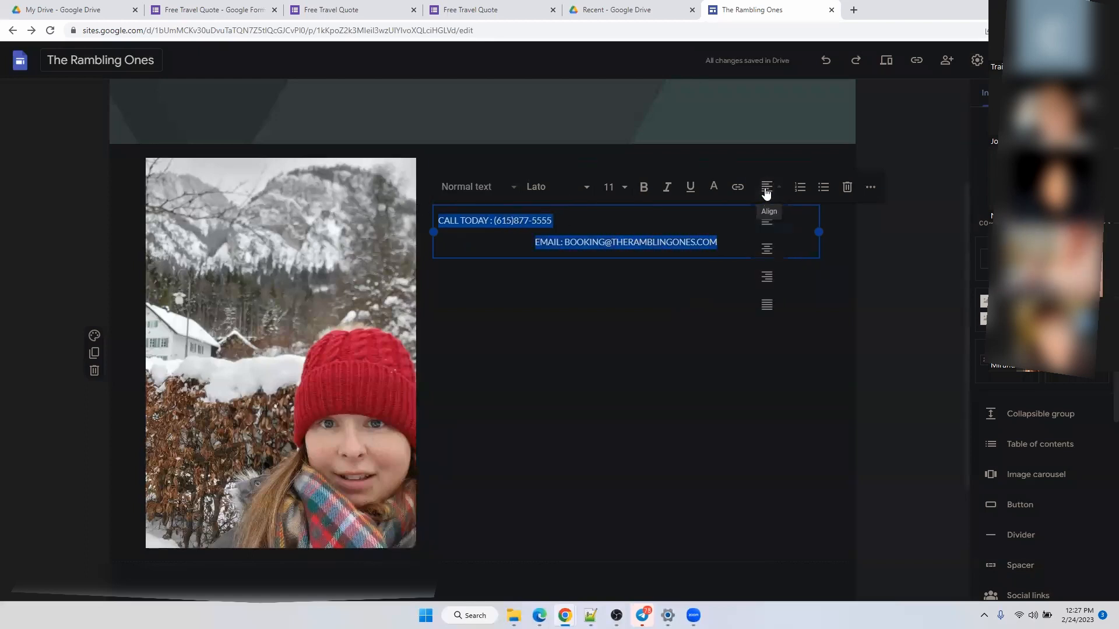
left_click(771, 249)
left_click(644, 191)
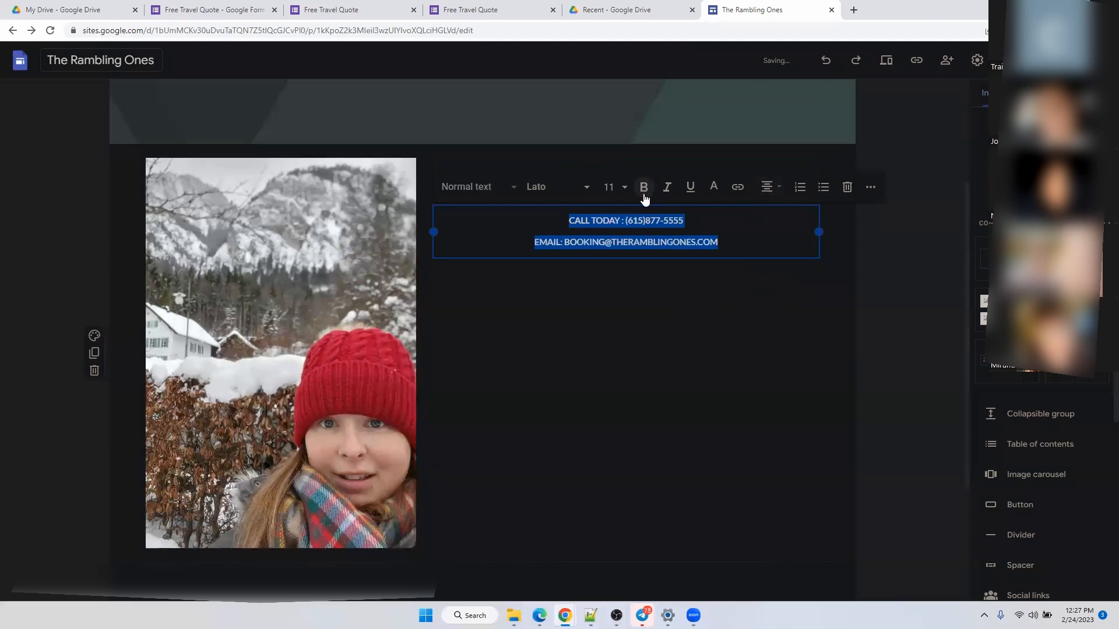
left_click(625, 187)
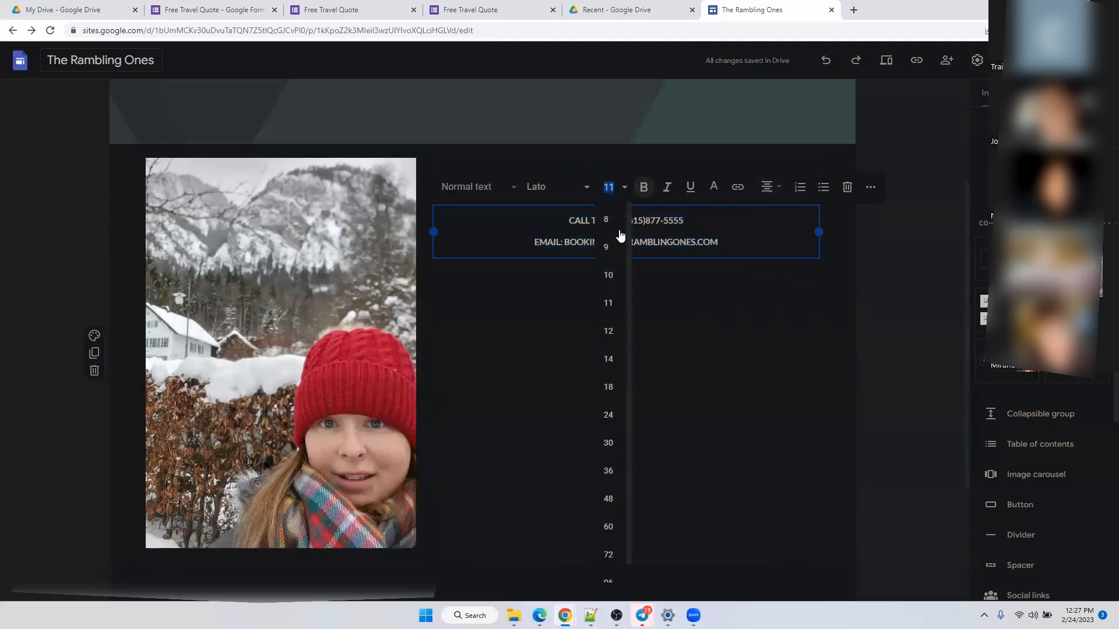
left_click(608, 444)
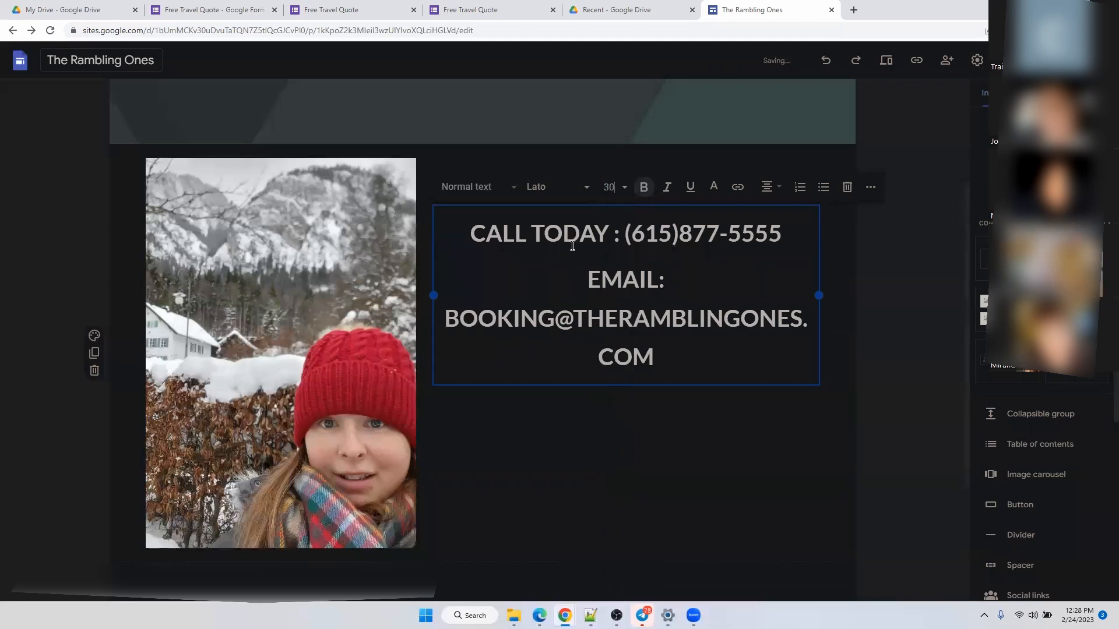
Make the 'Contac Us' heading bold.
left_click(617, 435)
left_click(547, 183)
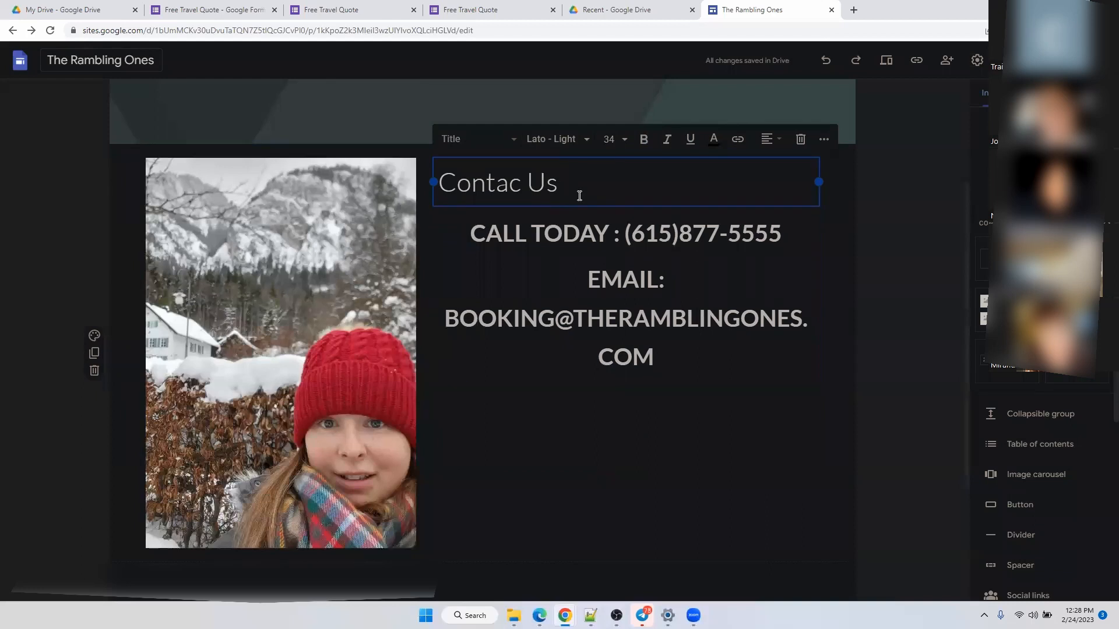
left_click_drag(572, 184, 441, 184)
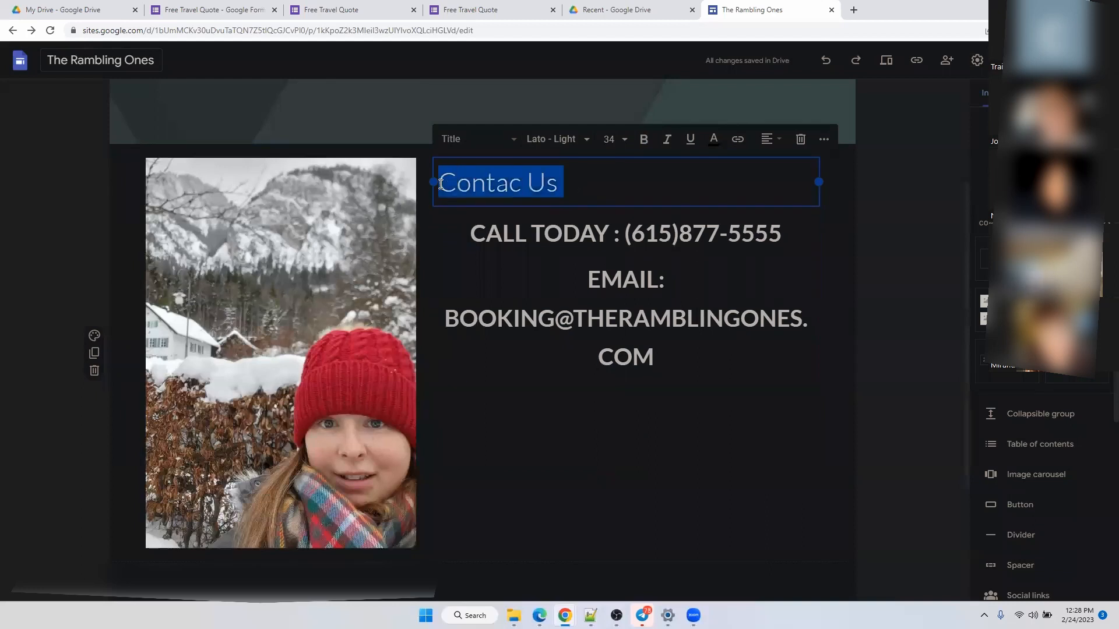
left_click(644, 140)
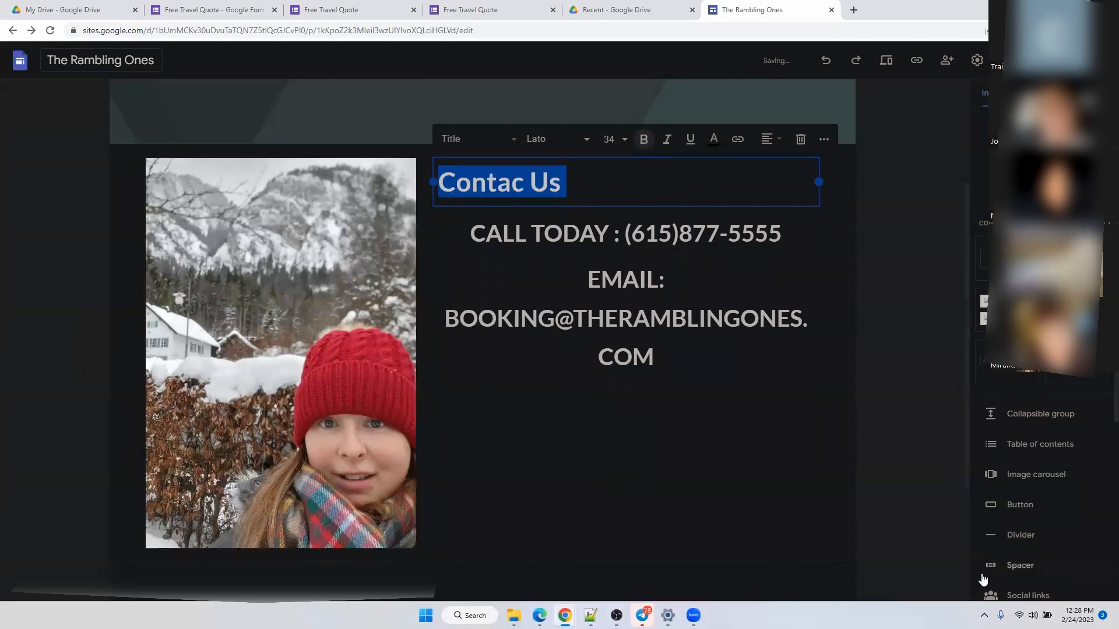
left_click(697, 457)
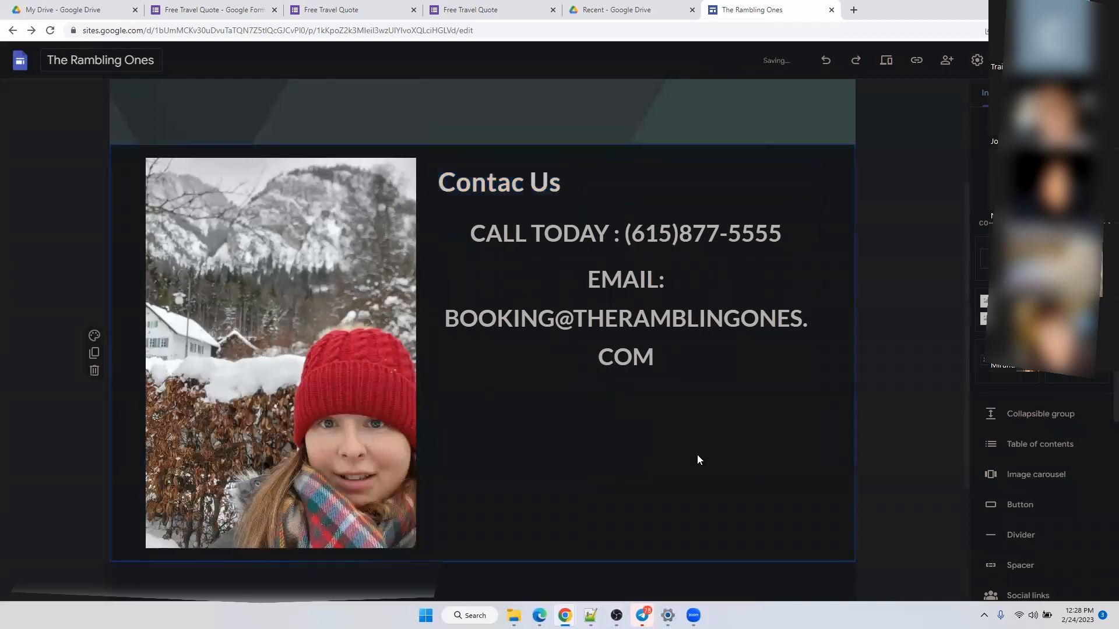
Add a button and name it 'Request a Call', correcting the misspelling of Request.
left_click(1030, 510)
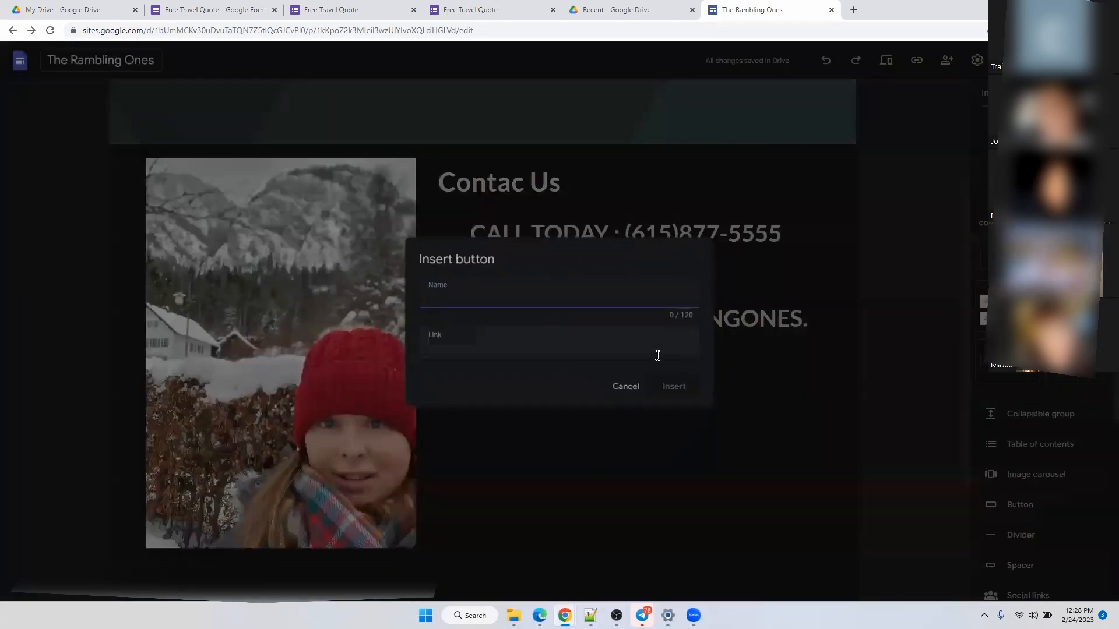
type("rE")
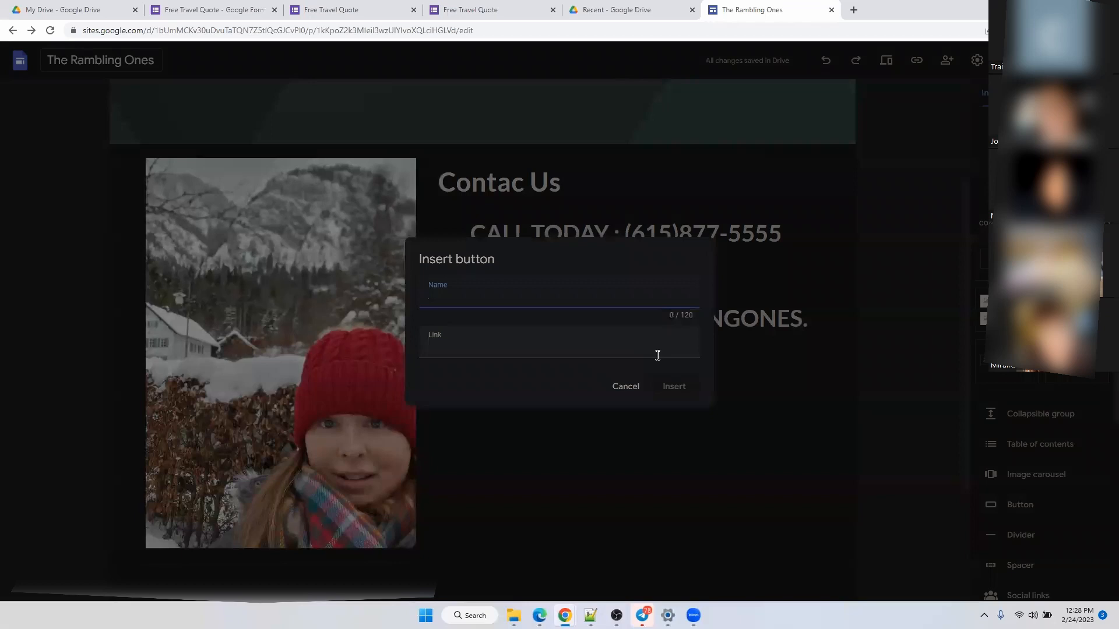
key("Caps_Lock")
type("R")
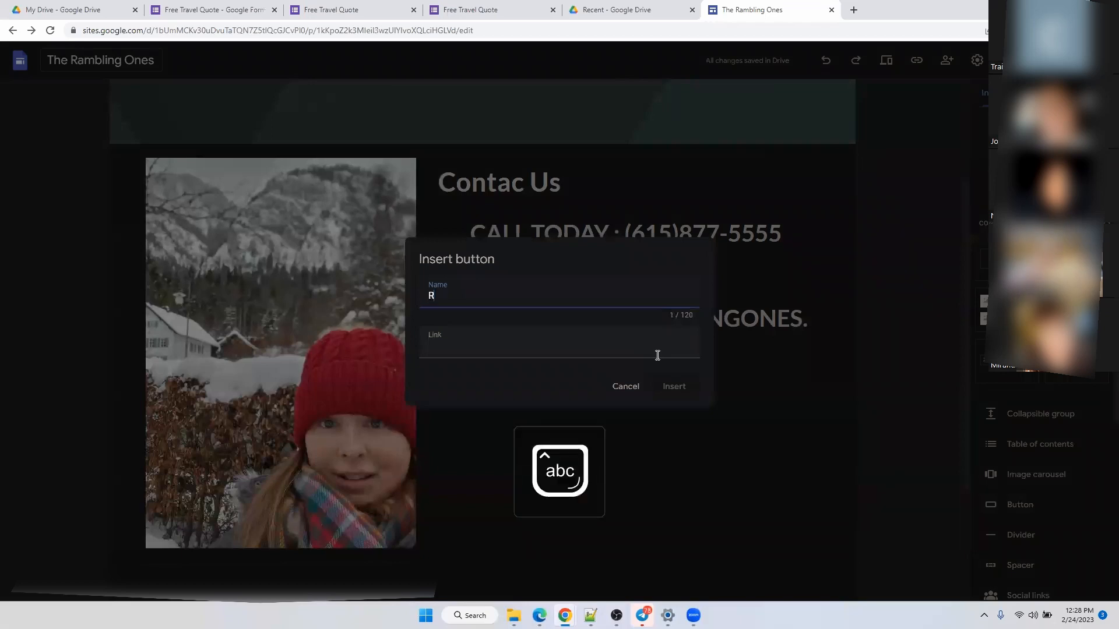
type("equst")
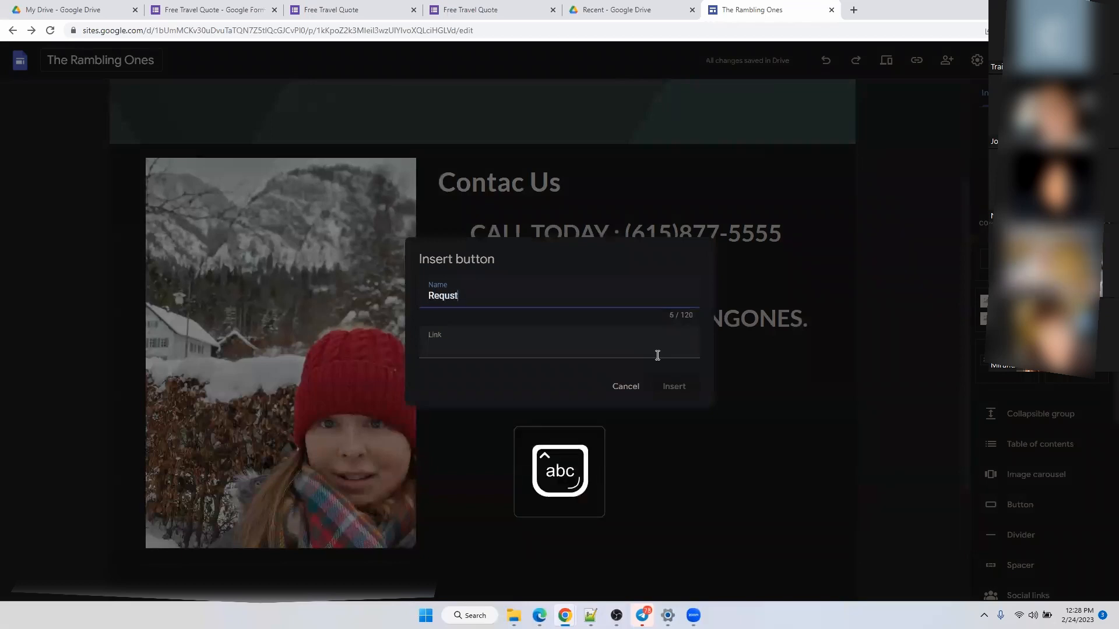
type(" a")
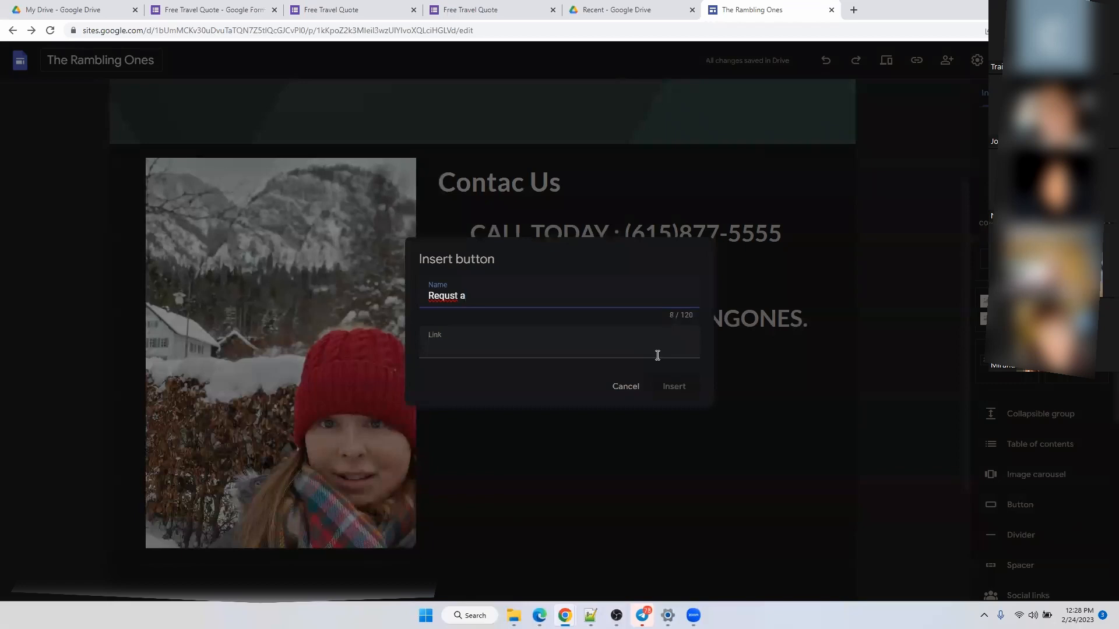
right_click(440, 296)
left_click(456, 310)
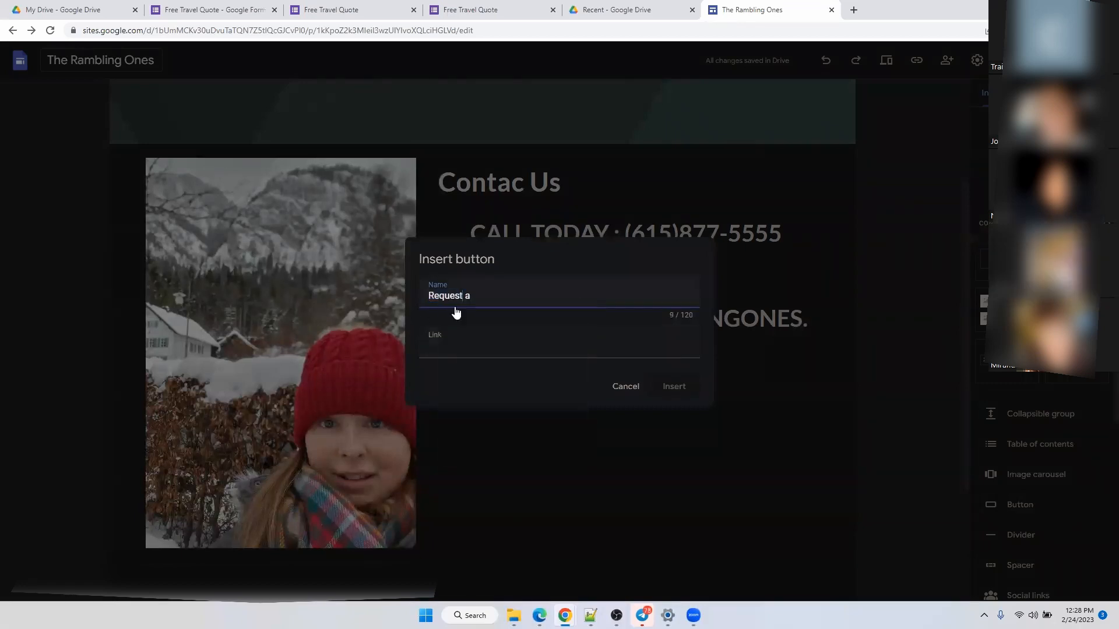
left_click(481, 299)
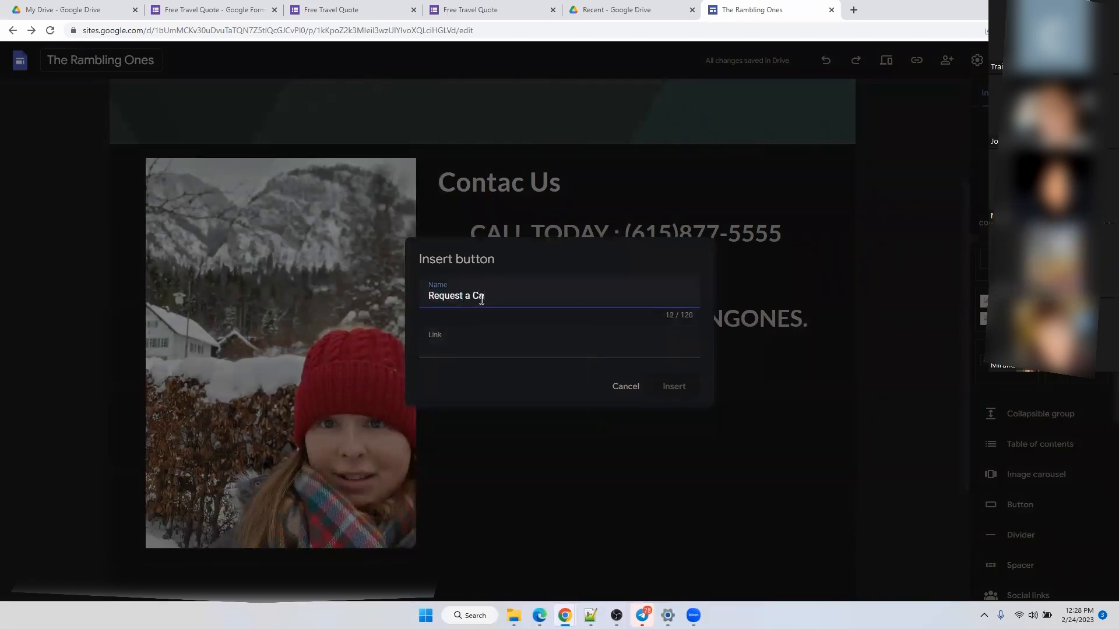
Link the button to the Free Travel Quote form's short URL and place it under the EMAIL line.
left_click(520, 10)
left_click(349, 9)
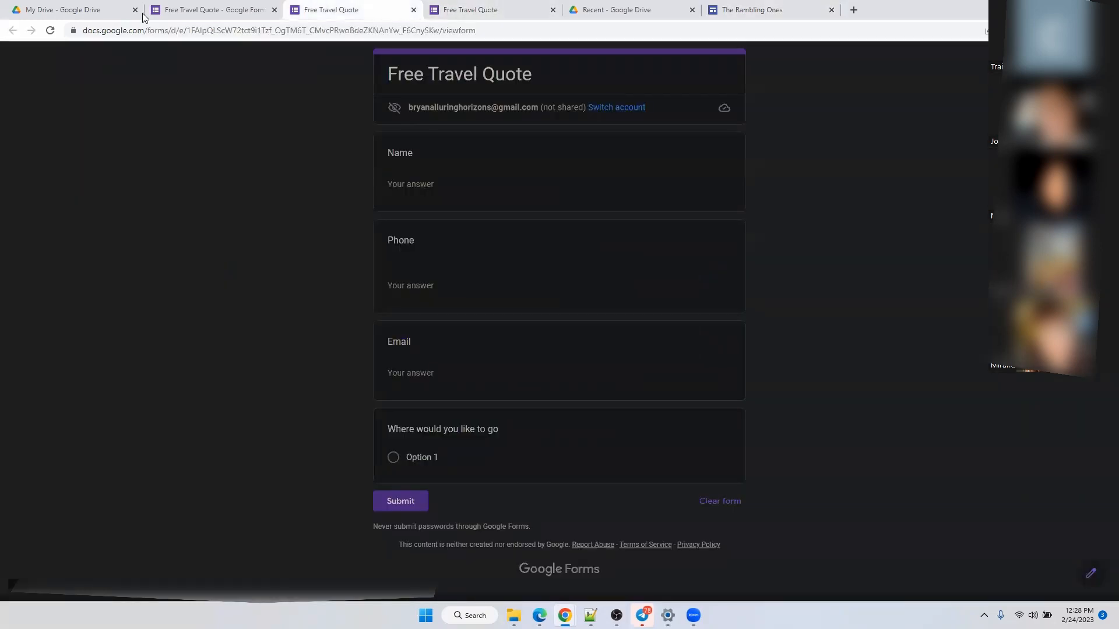
left_click(200, 9)
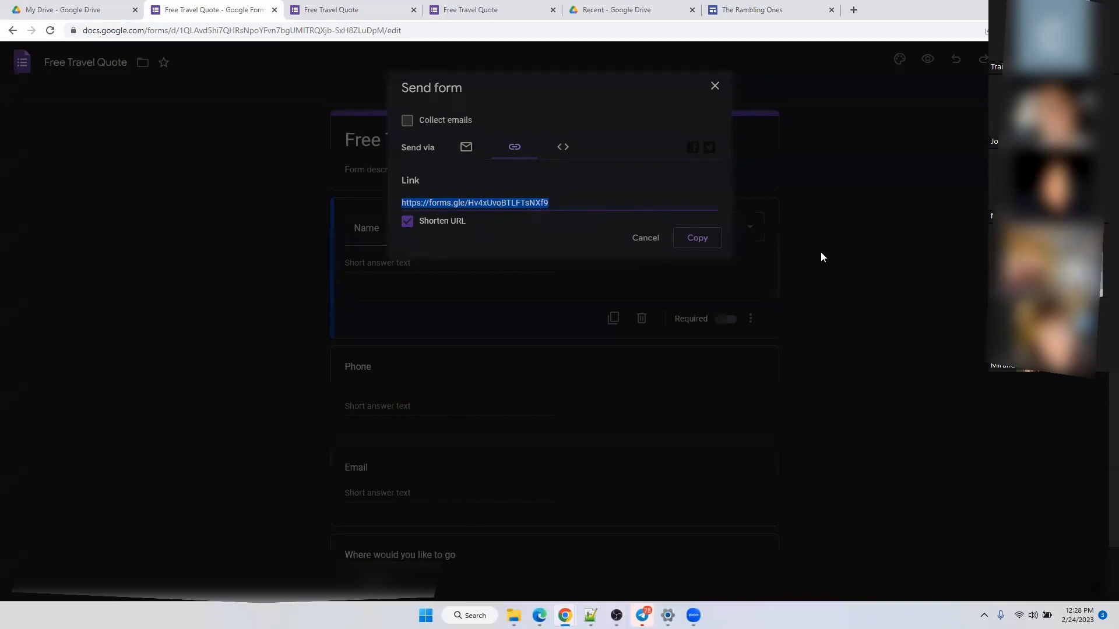
left_click(694, 237)
left_click(752, 9)
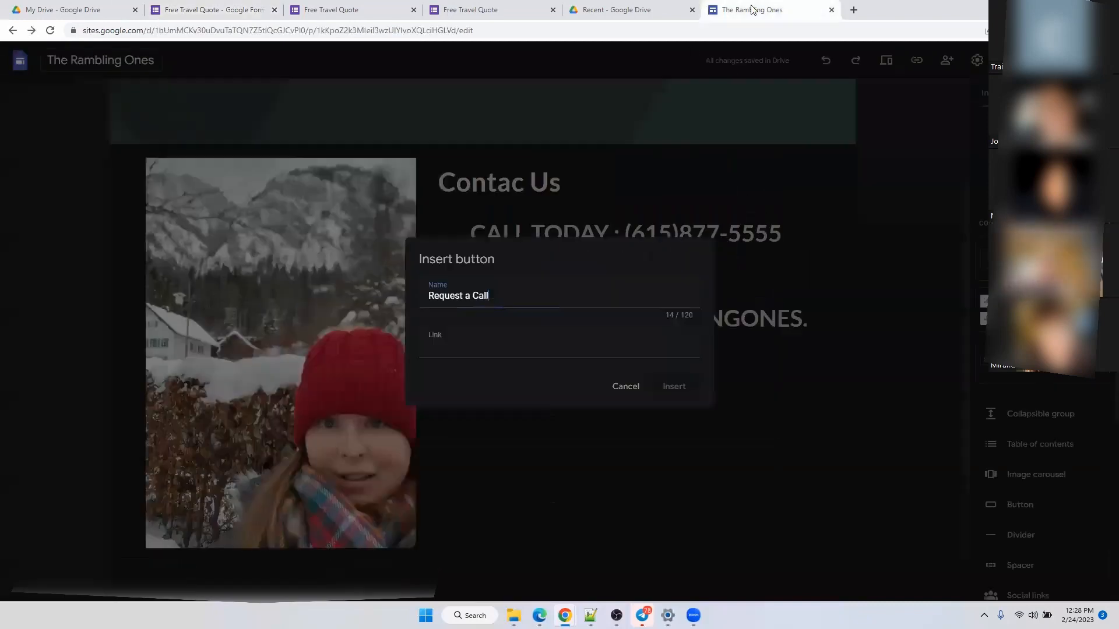
left_click(505, 342)
key("ctrl+v")
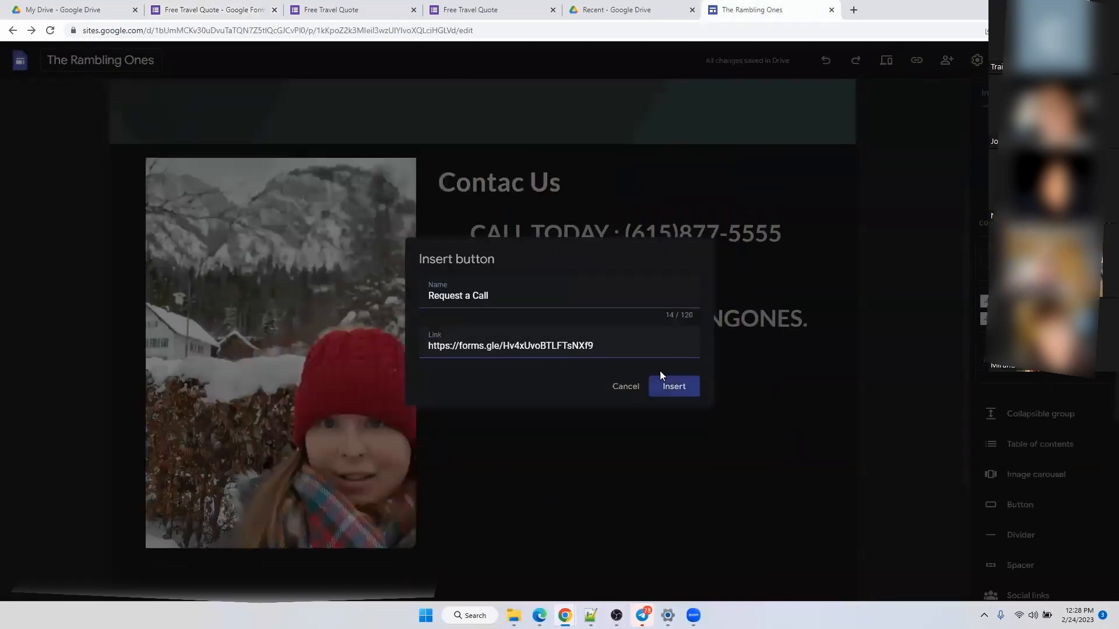
left_click(685, 395)
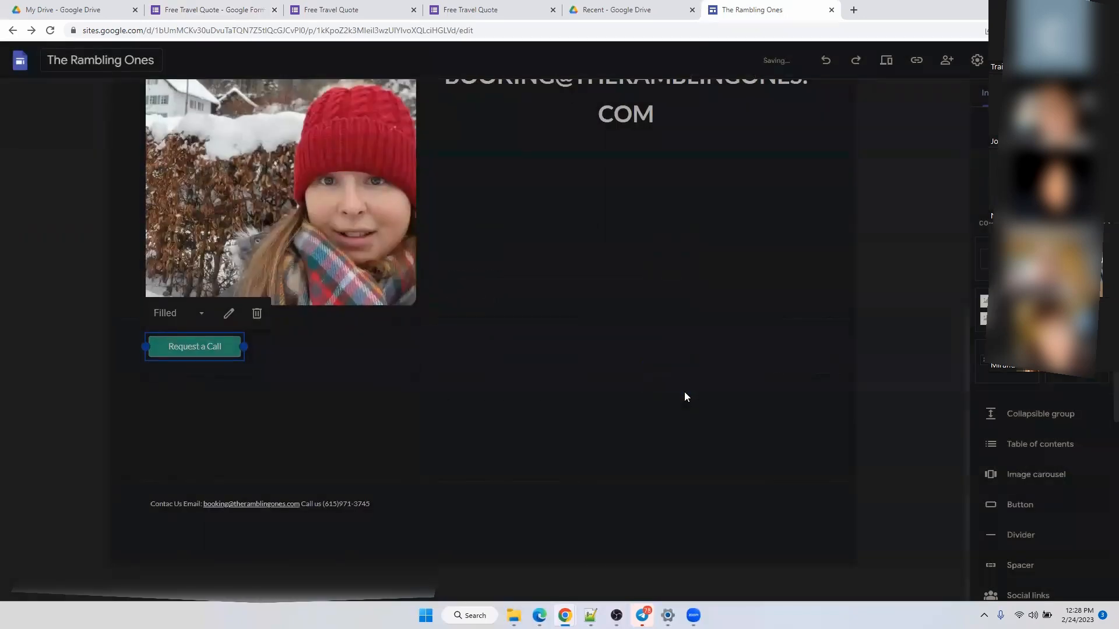
left_click_drag(194, 346, 625, 155)
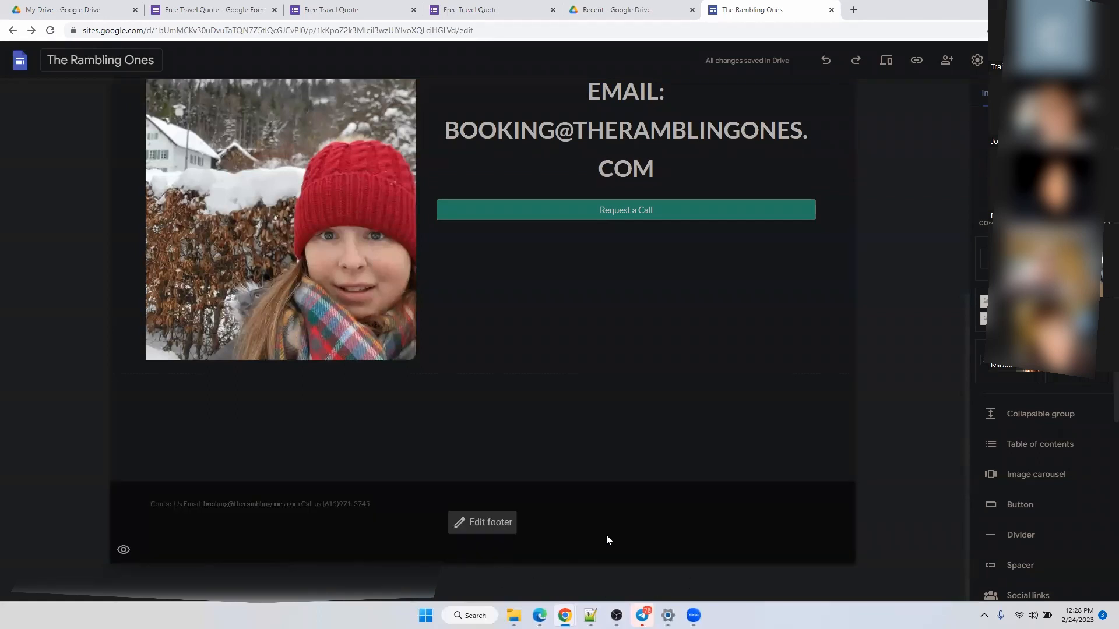
scroll(628, 408, "up", 5)
Try the Large banner, Title only and Cover header types on the Contac Us header.
scroll(628, 406, "up", 1)
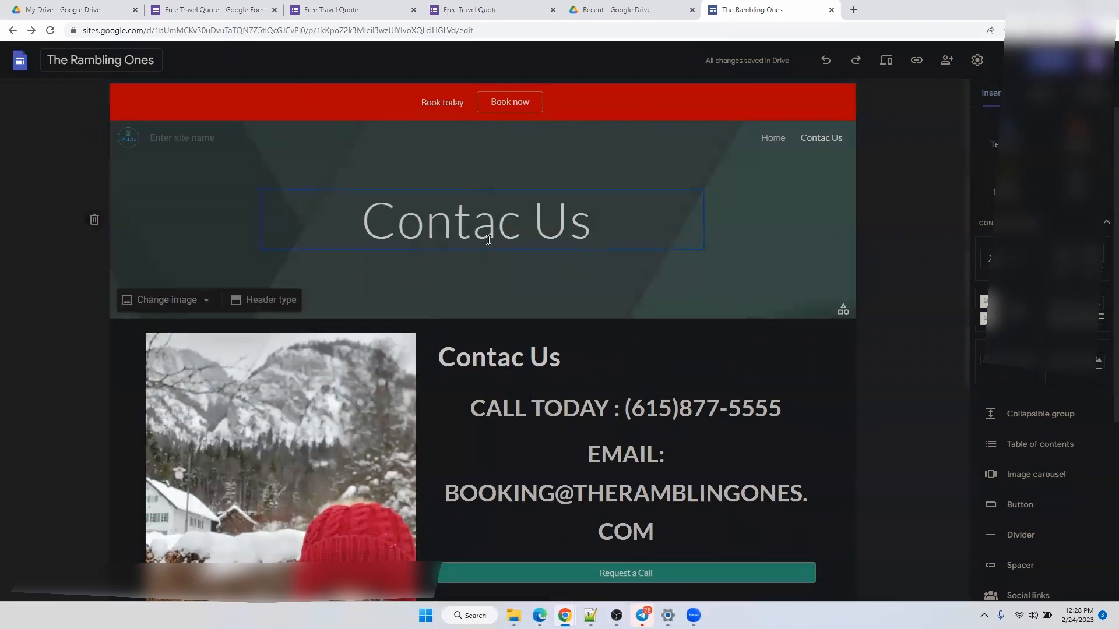
left_click(271, 301)
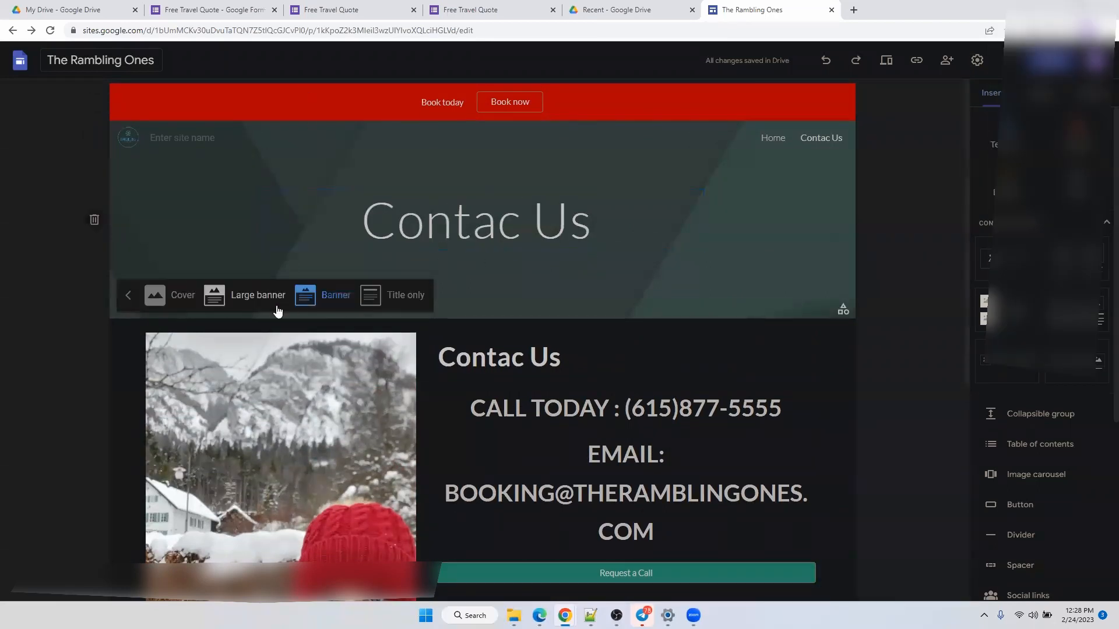
left_click(259, 295)
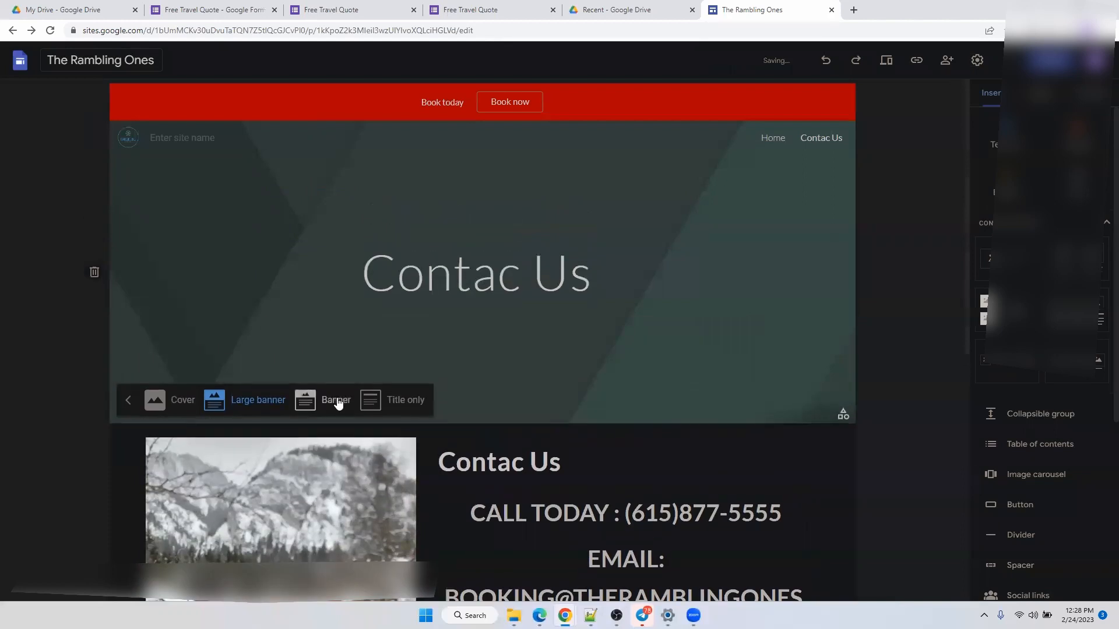
left_click(383, 410)
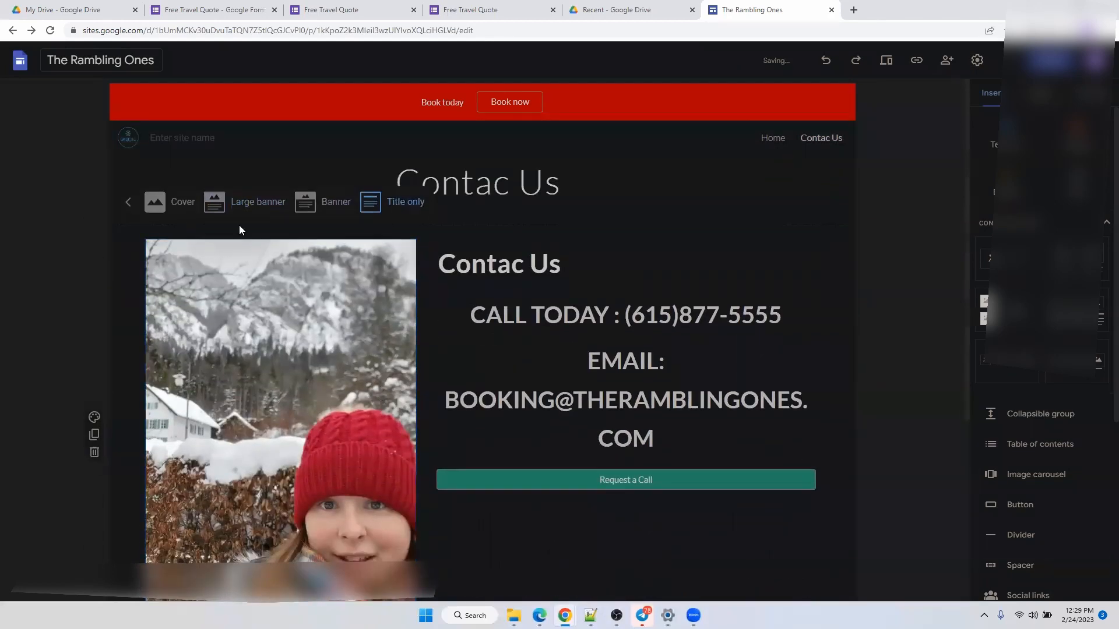
left_click(153, 208)
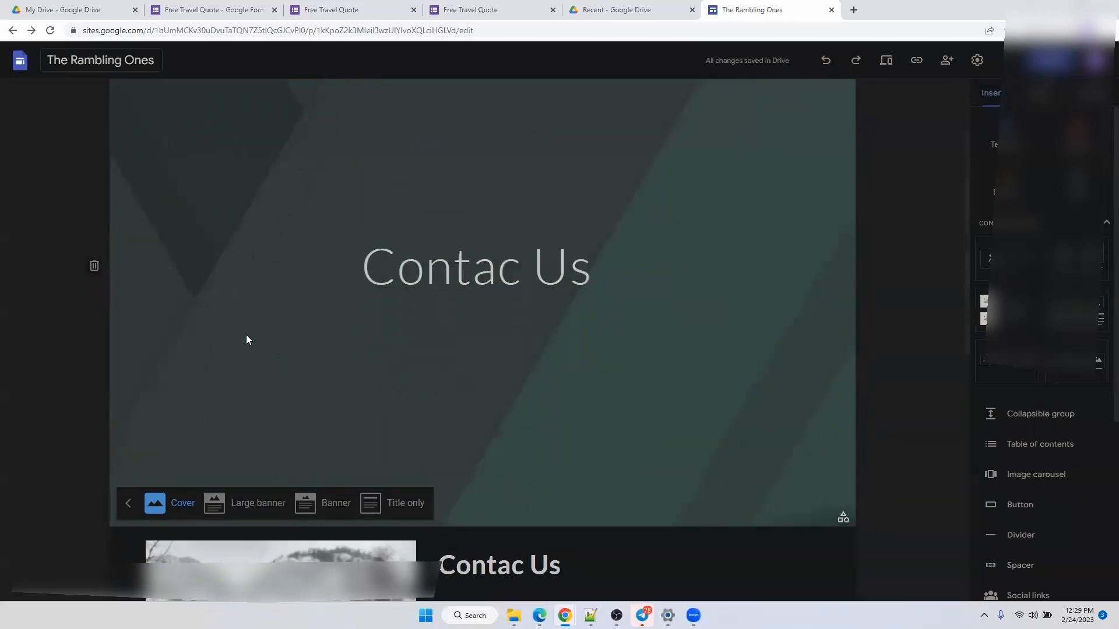
left_click(219, 334)
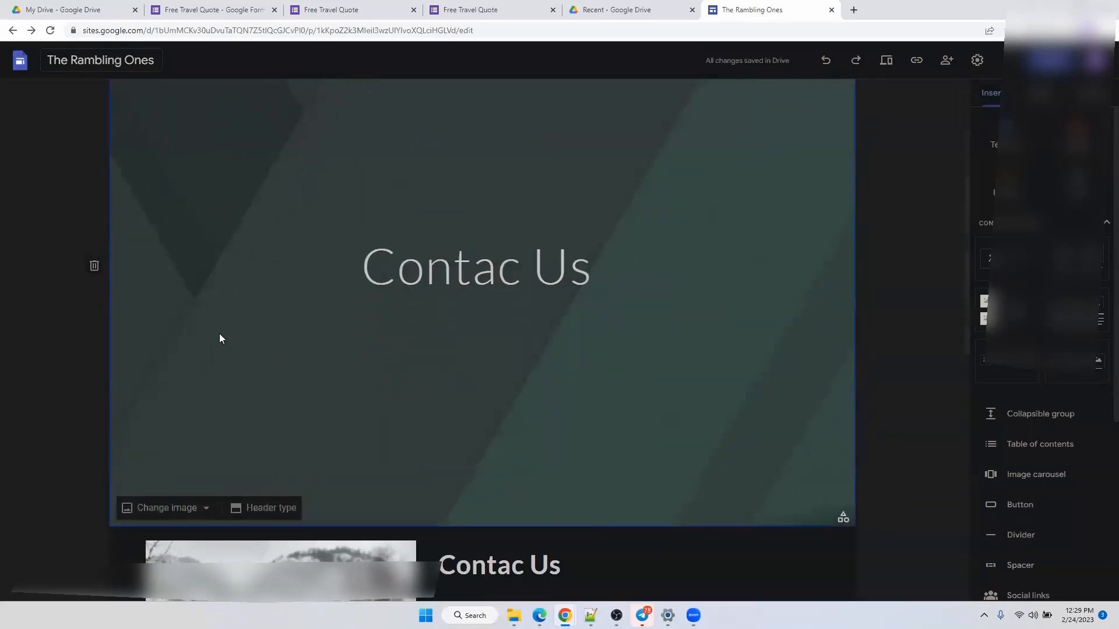
Switch the header back to Banner and open the Change image options.
left_click(198, 508)
left_click(204, 508)
left_click(262, 510)
left_click(261, 509)
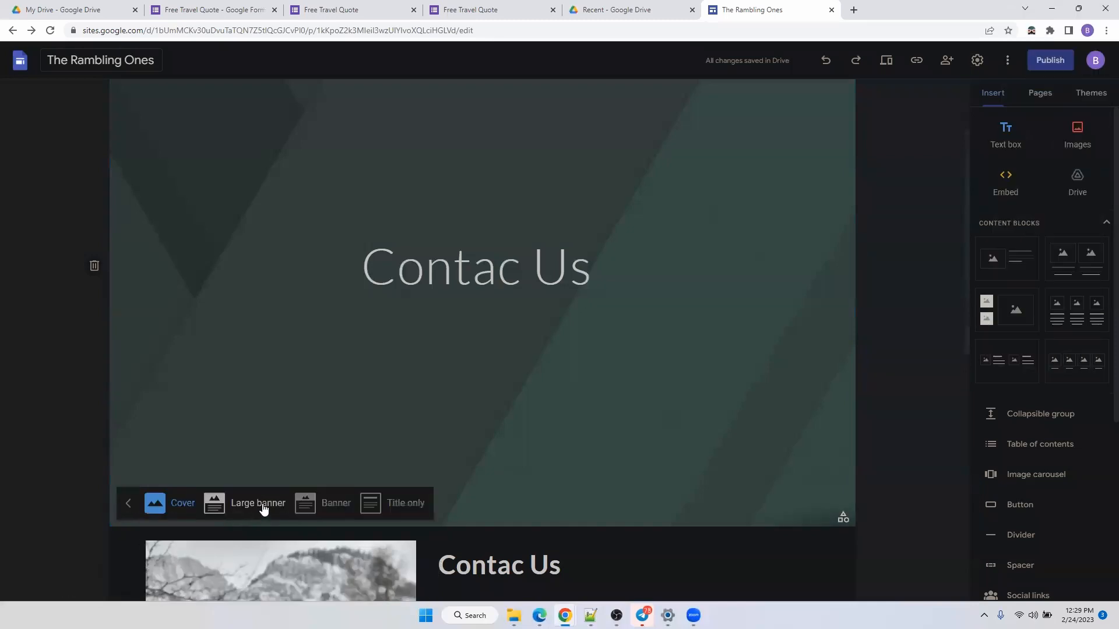
left_click(305, 508)
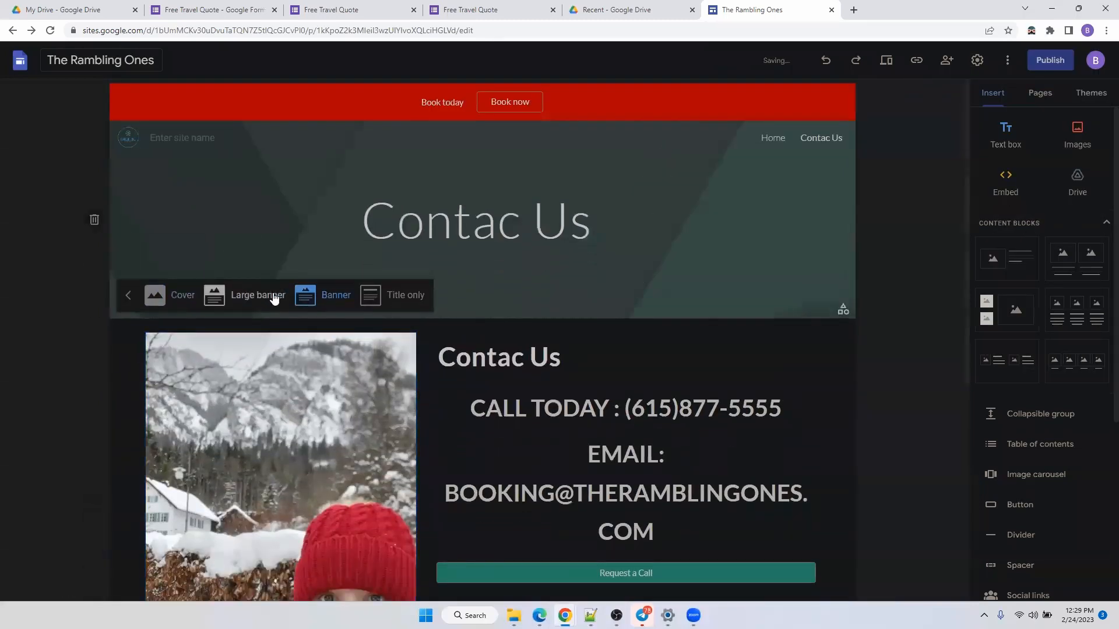
left_click(204, 222)
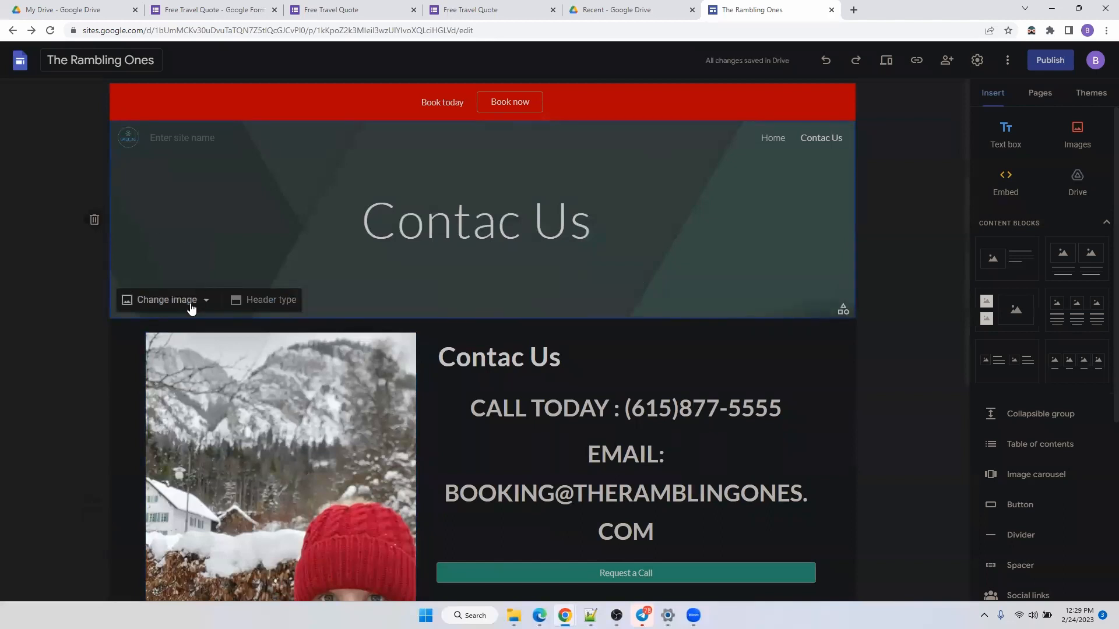
left_click(191, 308)
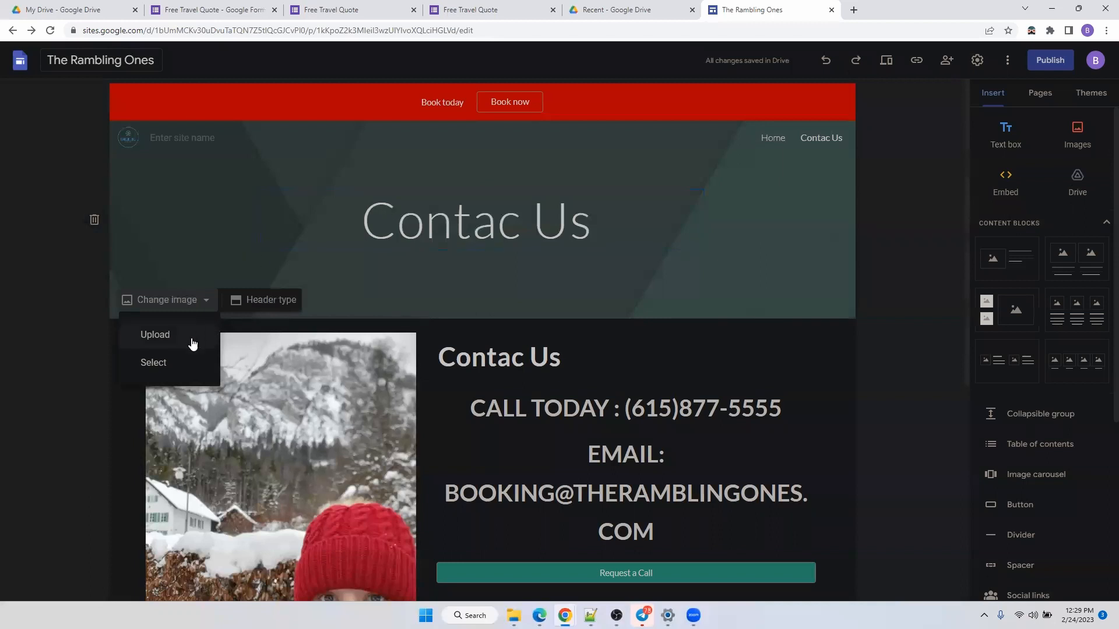
Search images for beaches and set the second result as the header background.
left_click(168, 359)
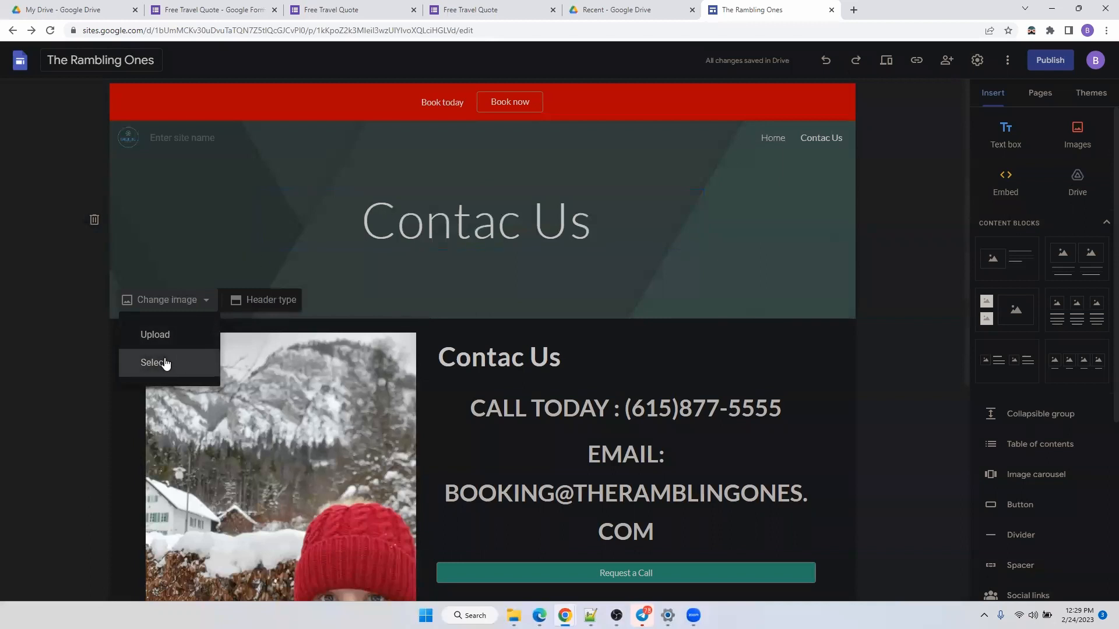
left_click(385, 182)
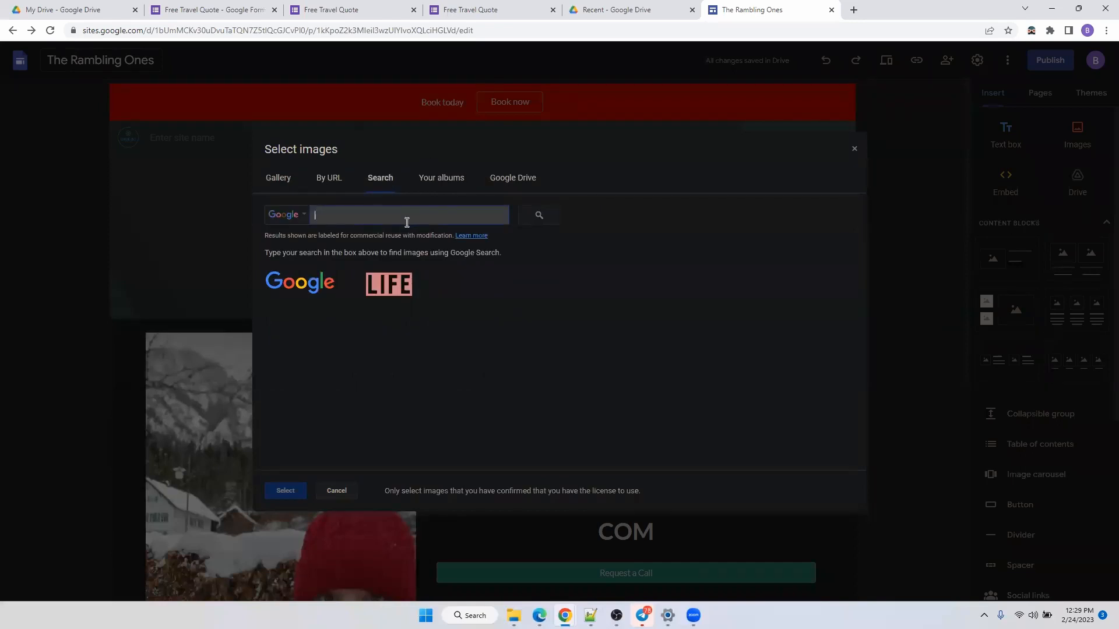
type("t")
type("e")
key("BackSpace")
key("BackSpace")
type("bea")
key("Return")
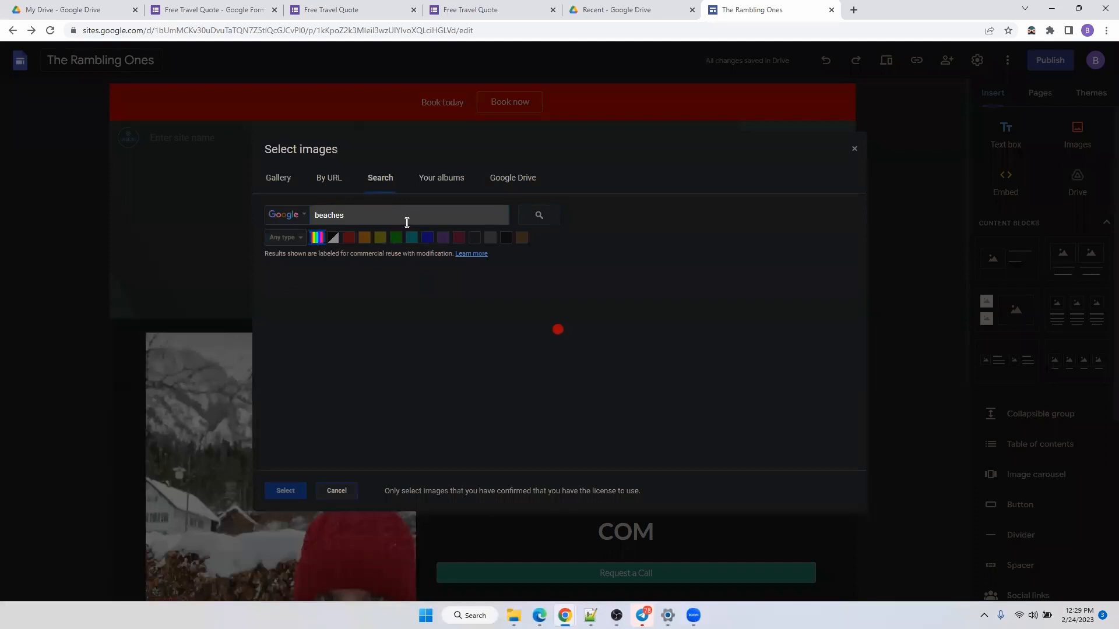
left_click(389, 337)
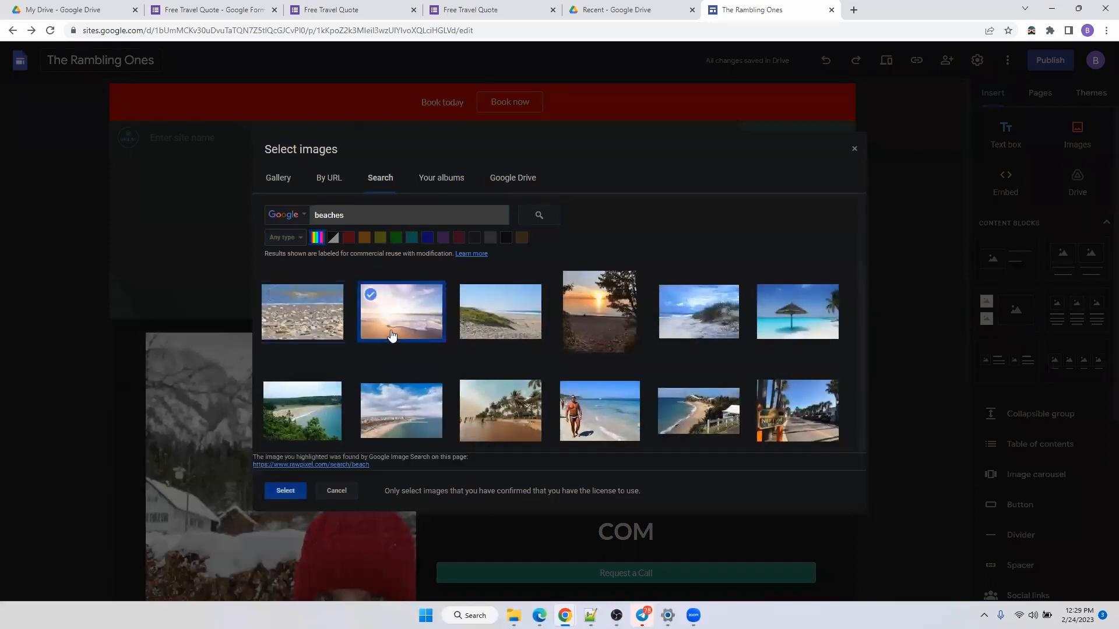
left_click(296, 490)
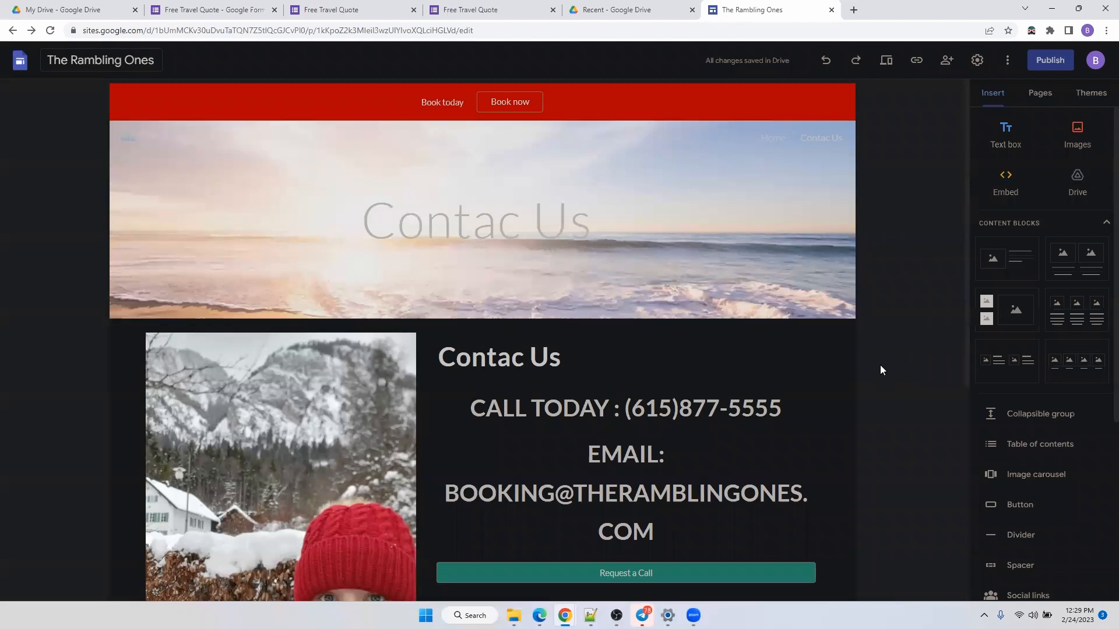
Add a menu section named 'Services' in the Pages panel, fixing the 'Sevices' typo.
left_click(1029, 99)
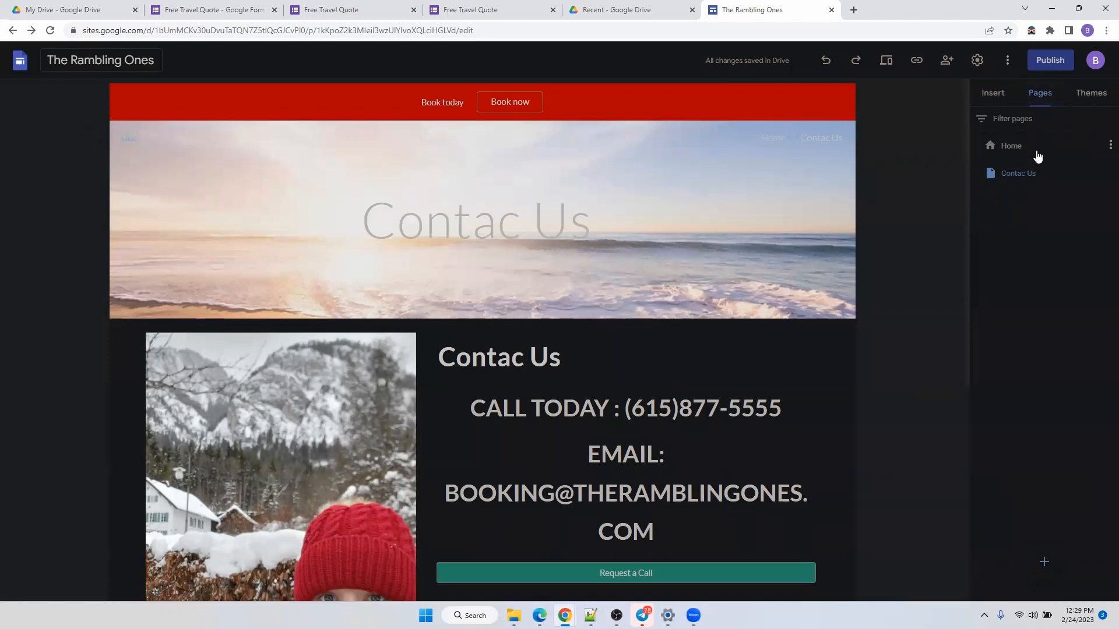
mouse_move(1046, 567)
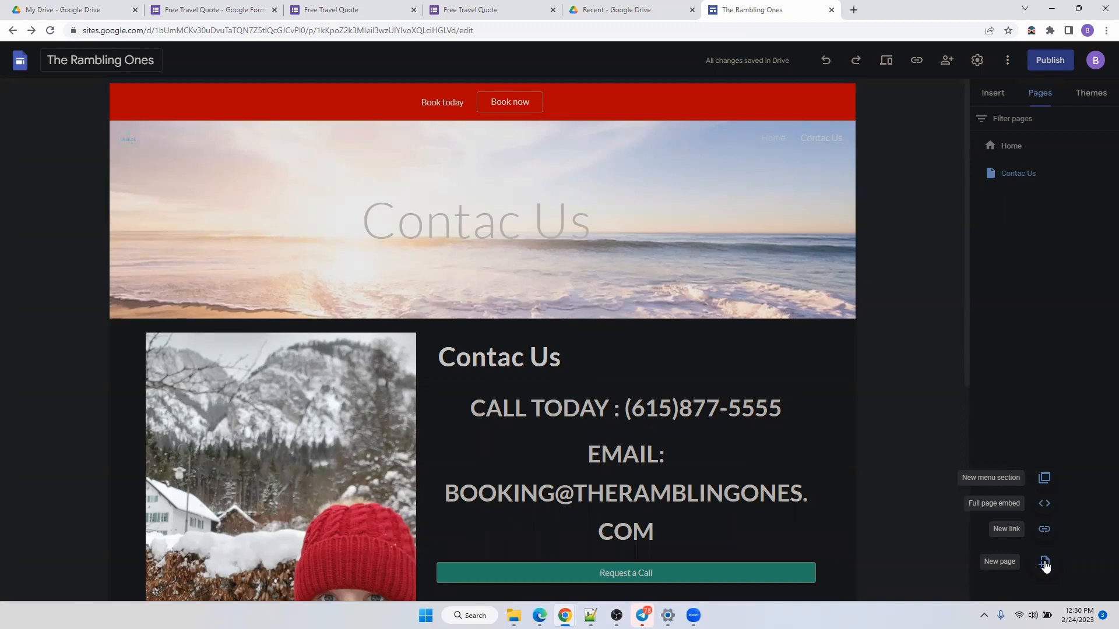
left_click(1044, 480)
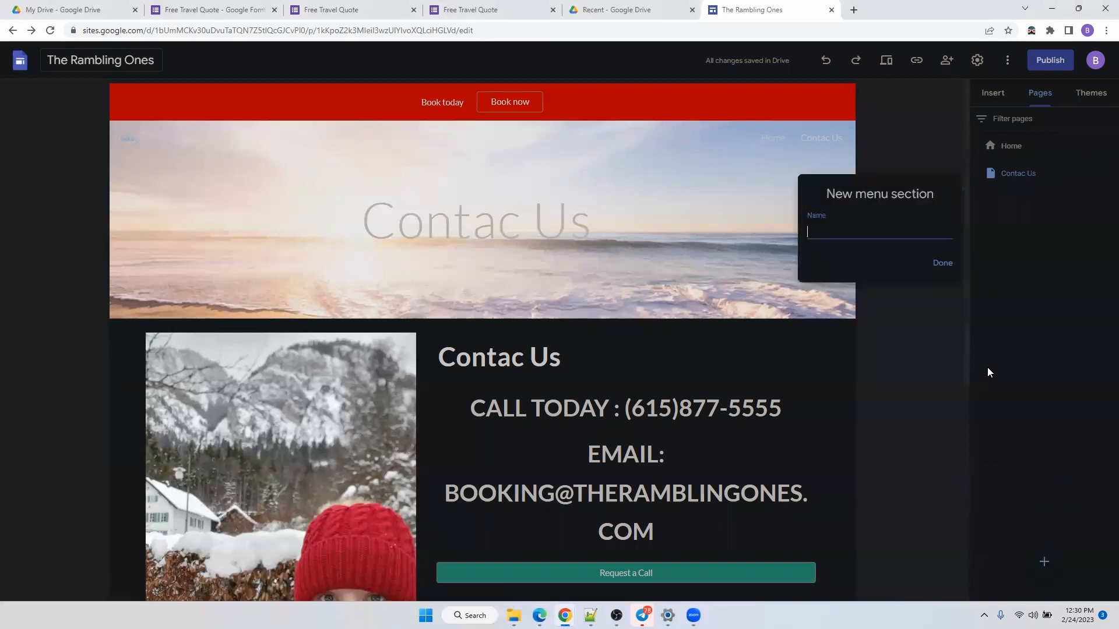
type("Sevices")
right_click(822, 232)
left_click(845, 244)
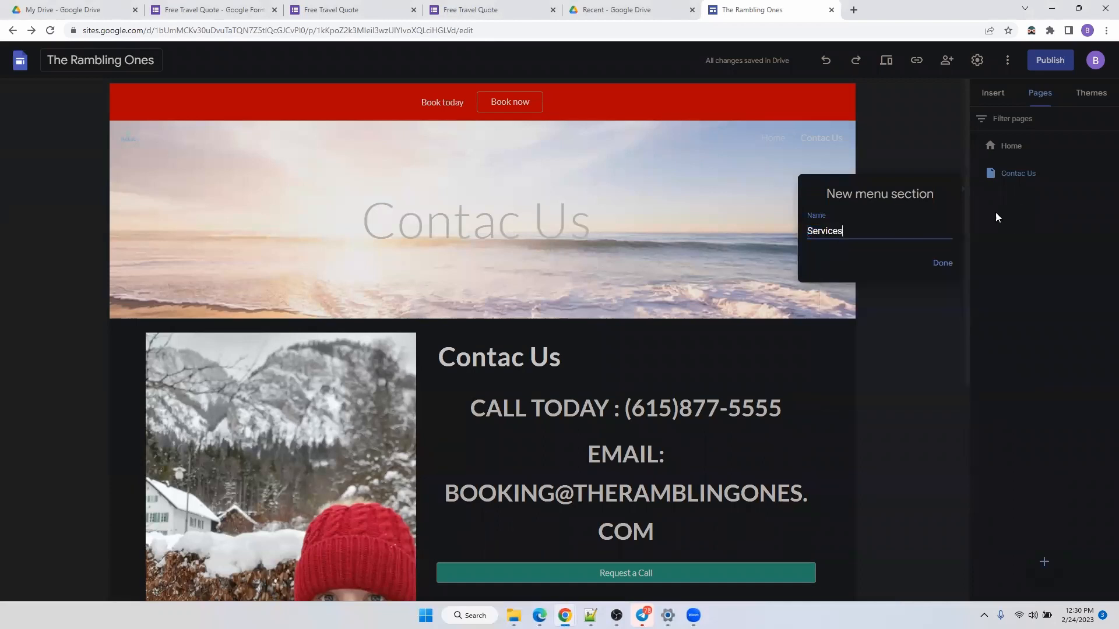
left_click(937, 267)
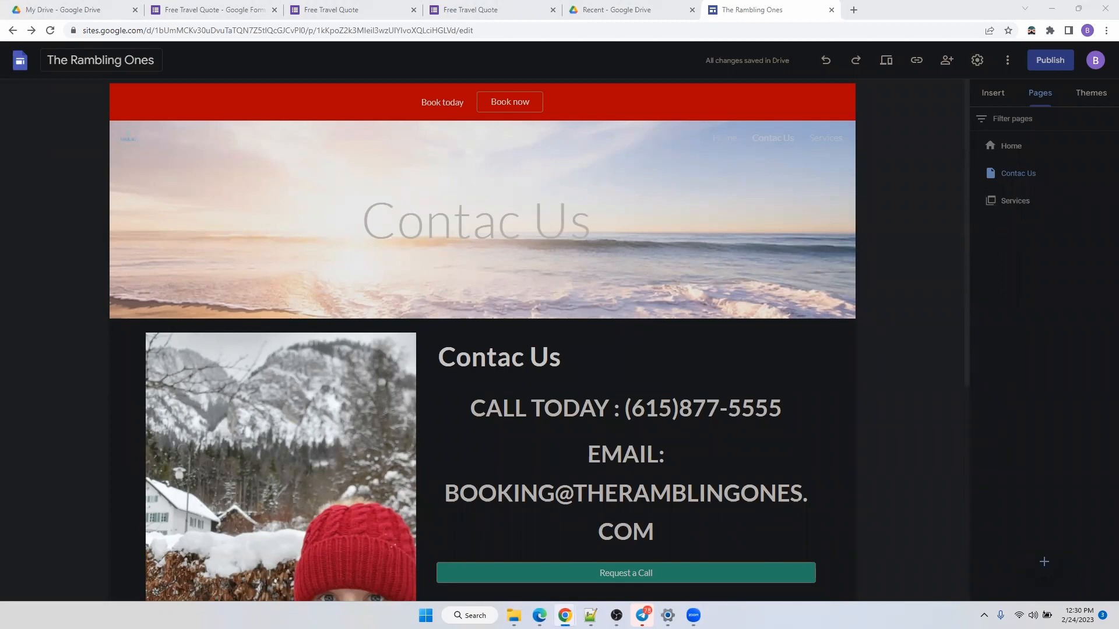
Start a new navigation link and copy the Viator share link from the travel agent page.
mouse_move(1044, 537)
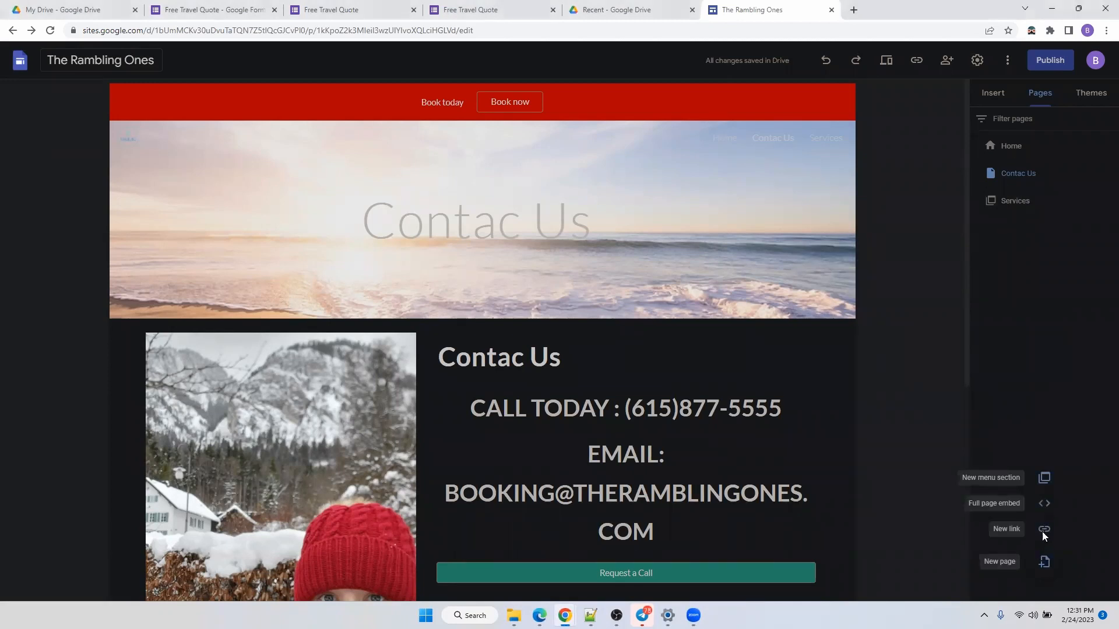
left_click(1044, 531)
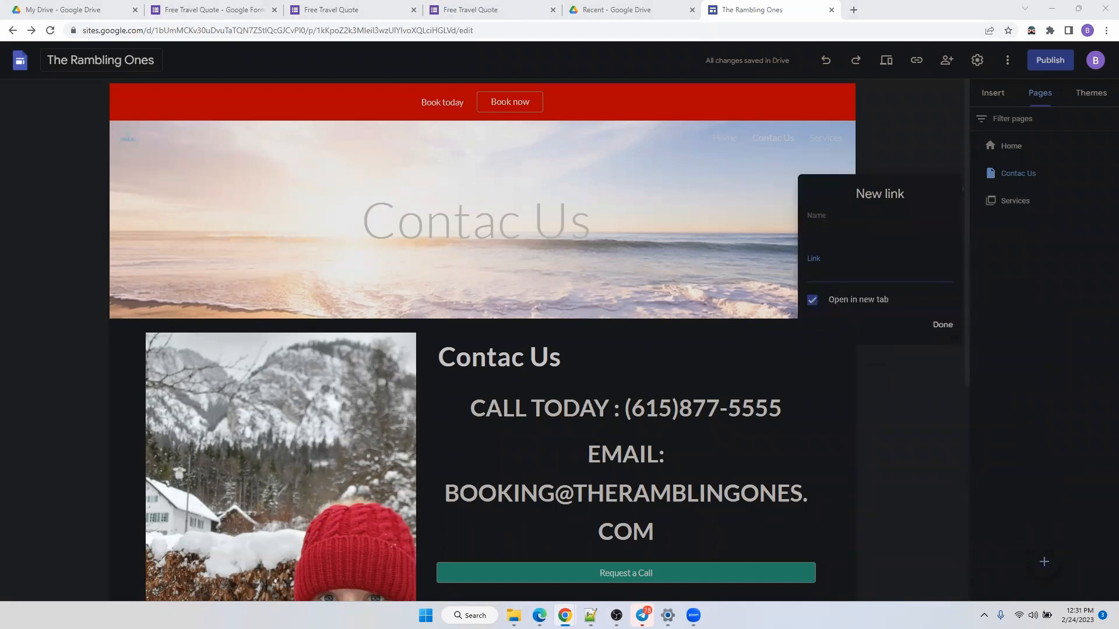
key("alt+Tab")
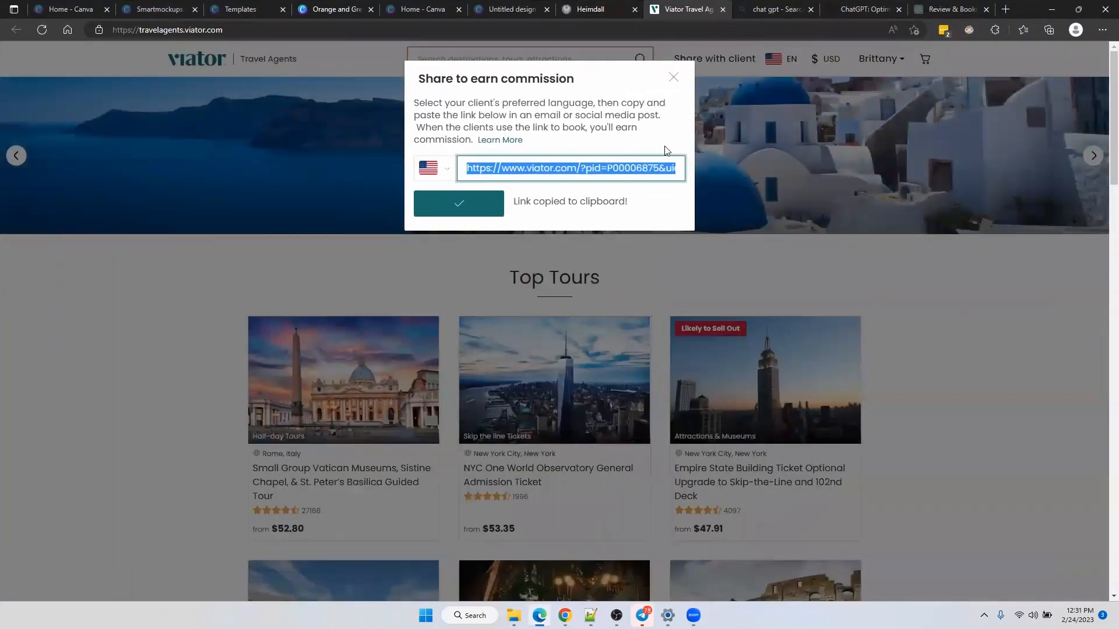
right_click(621, 176)
right_click(566, 163)
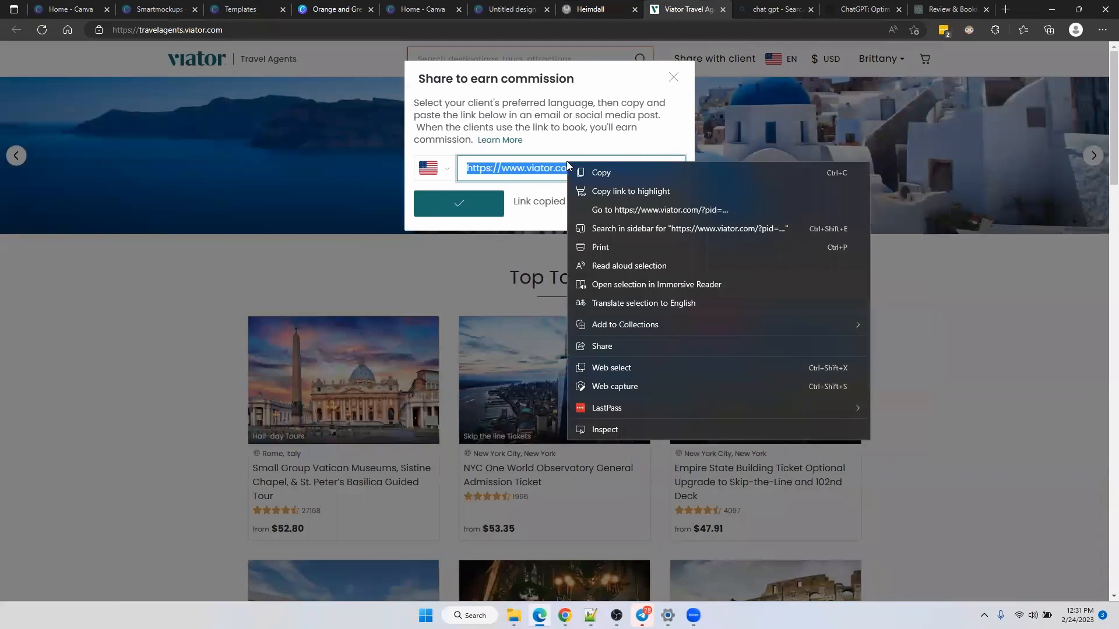
left_click(600, 174)
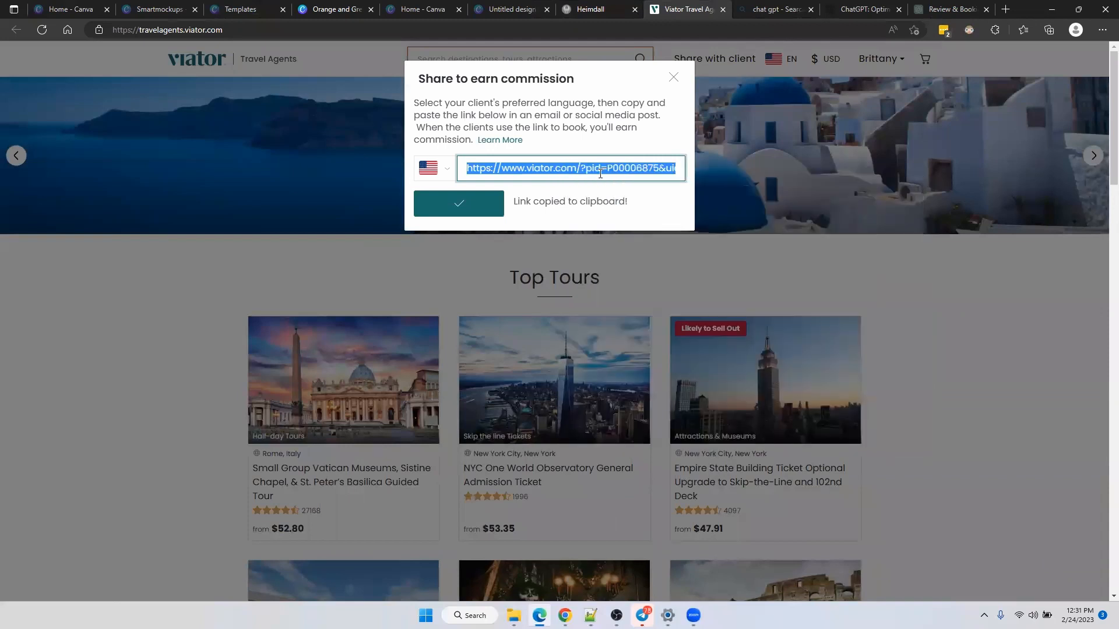
left_click(1060, 10)
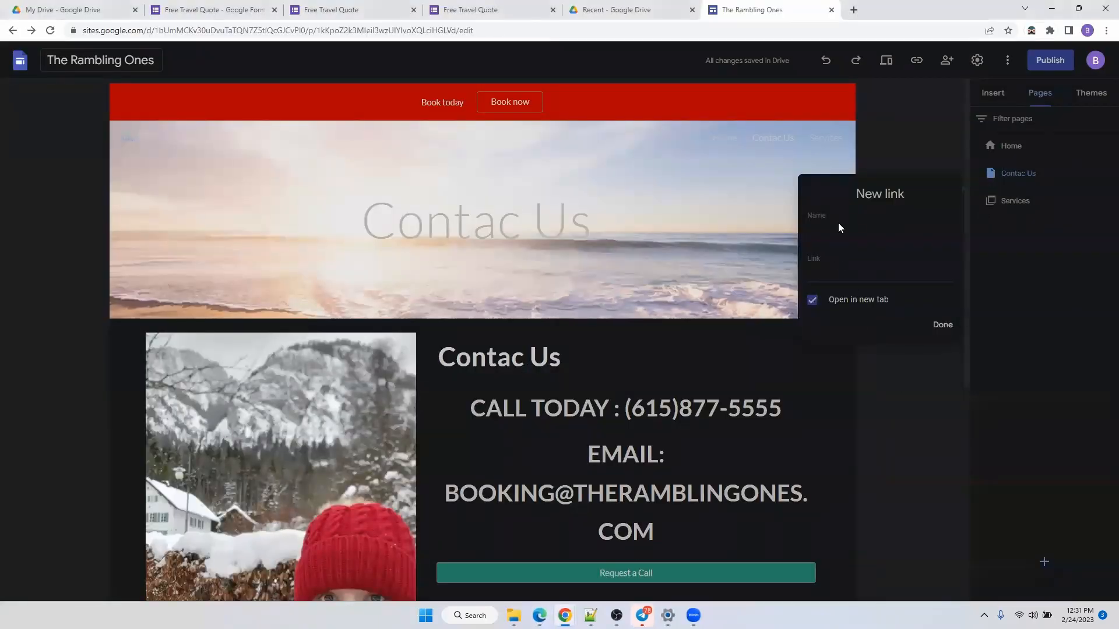
Name the link Viator, paste its URL, add it, and reposition it in the pages list.
left_click(829, 230)
left_click(824, 273)
key("ctrl+v")
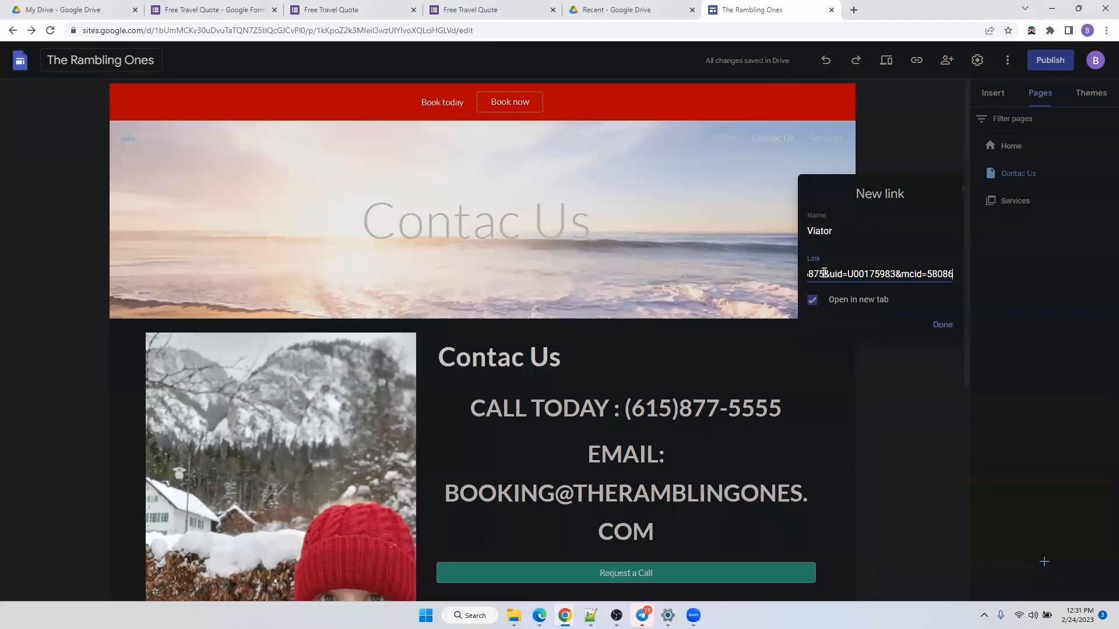
left_click(941, 326)
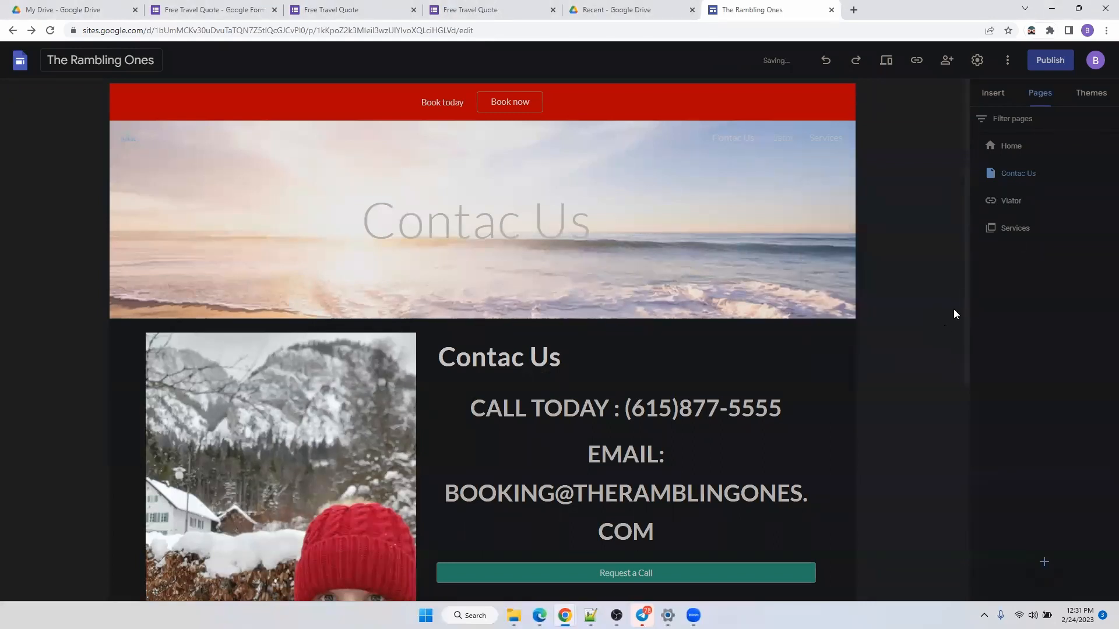
mouse_move(1024, 208)
left_mouse_down()
mouse_move(1017, 225)
mouse_move(1041, 315)
mouse_move(1026, 205)
mouse_move(1013, 209)
left_mouse_up()
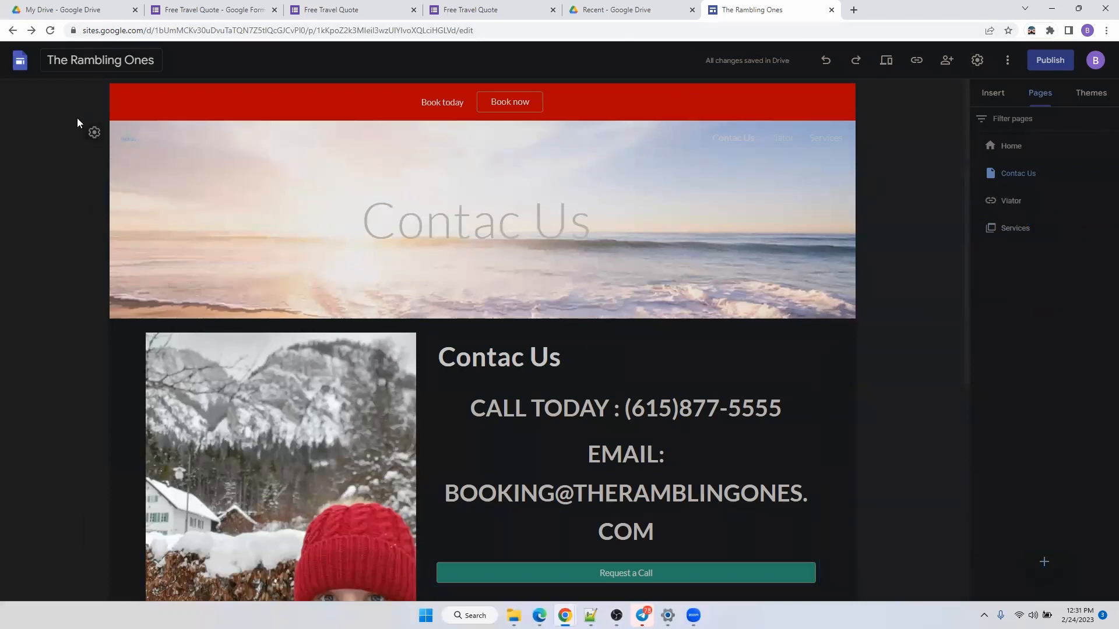
Drag the Viator link under Services in the Pages panel, then return to the Contac Us page.
left_click(1020, 146)
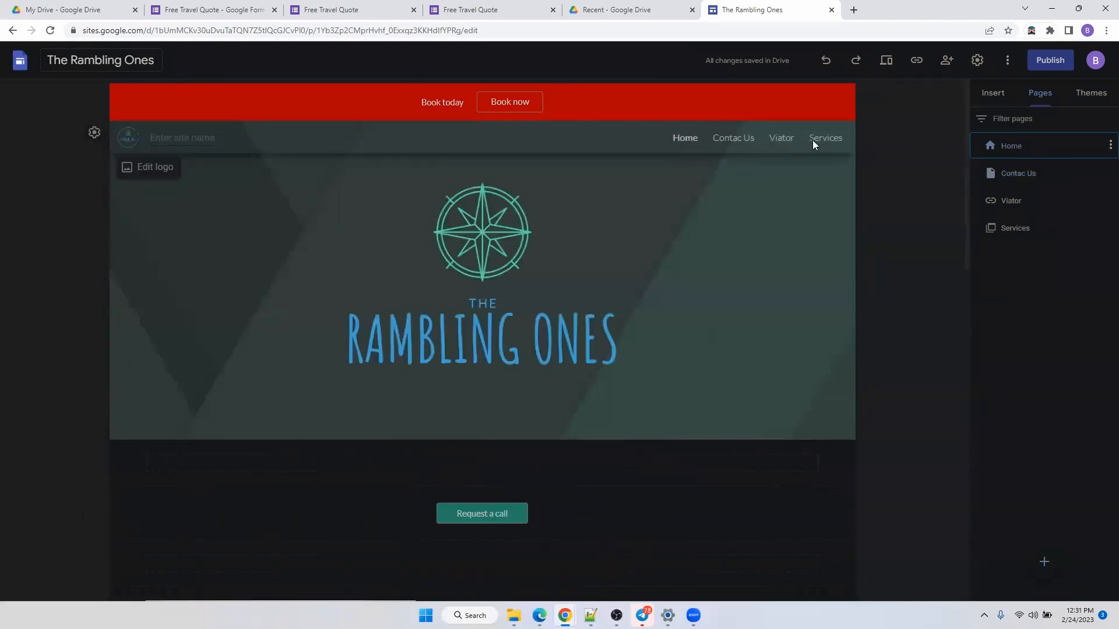
left_click(1013, 203)
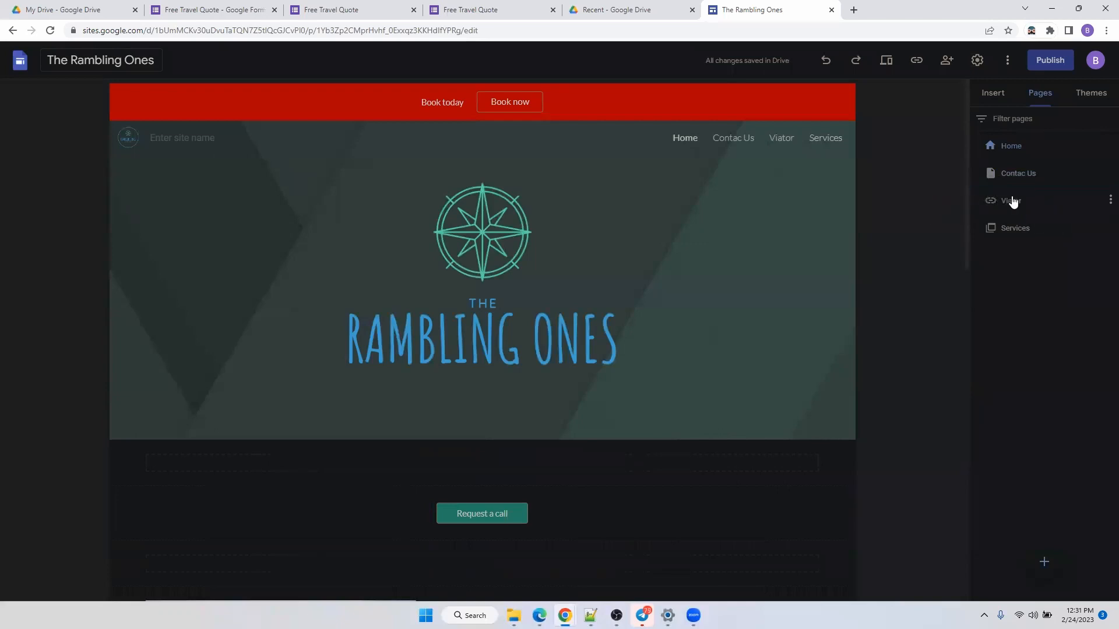
left_click_drag(994, 207, 1010, 235)
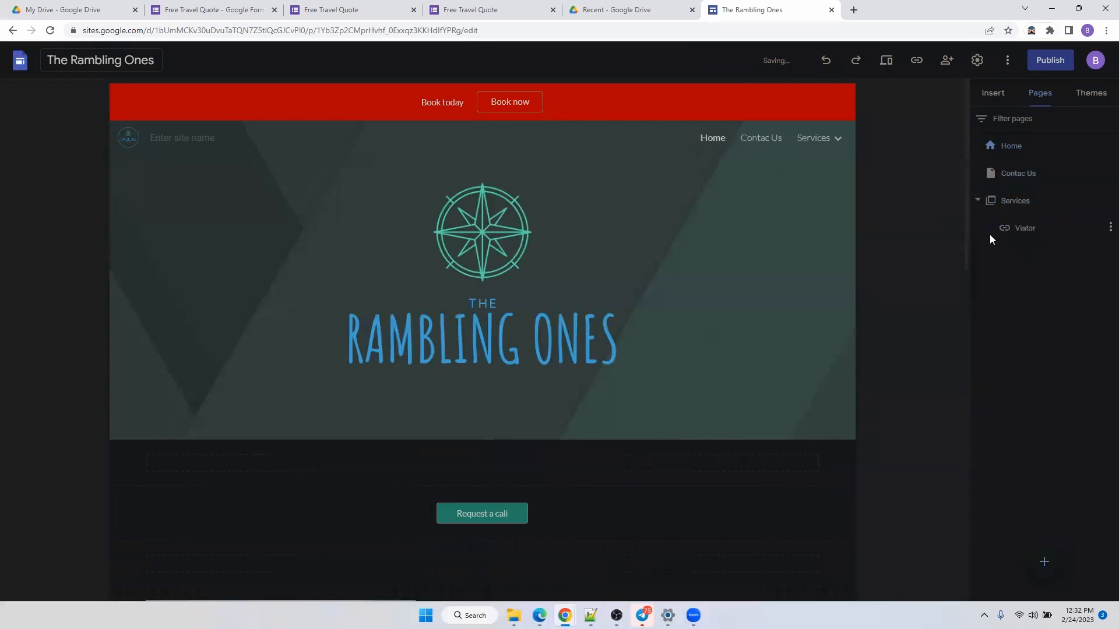
mouse_move(810, 143)
left_click(1008, 175)
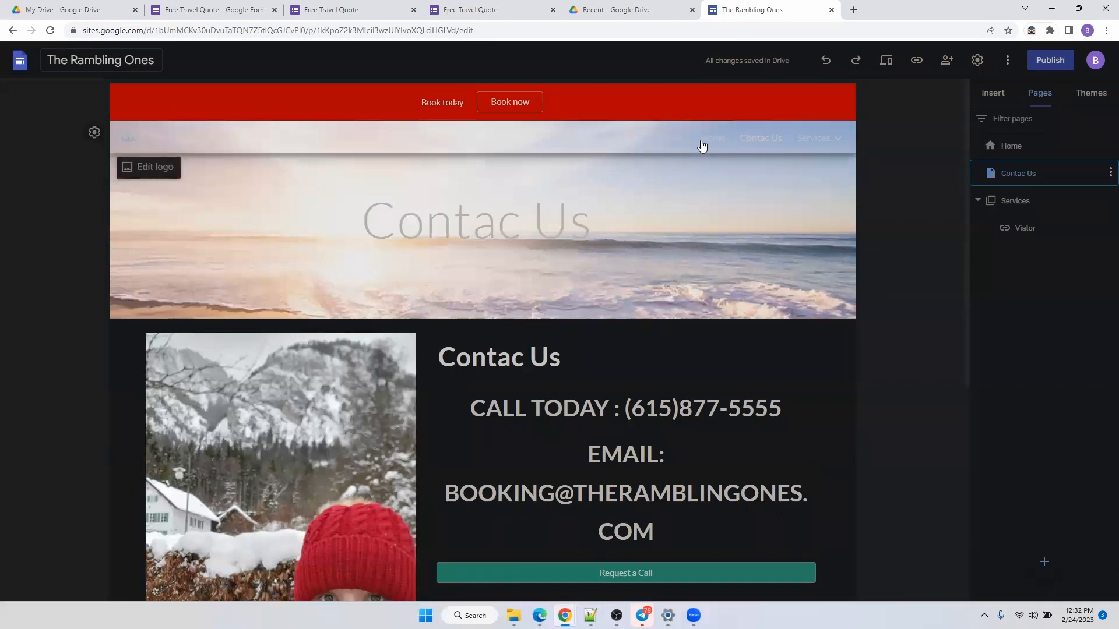
Set the header's Navigation Color to White, after briefly trying Black, and close the settings.
left_click(100, 140)
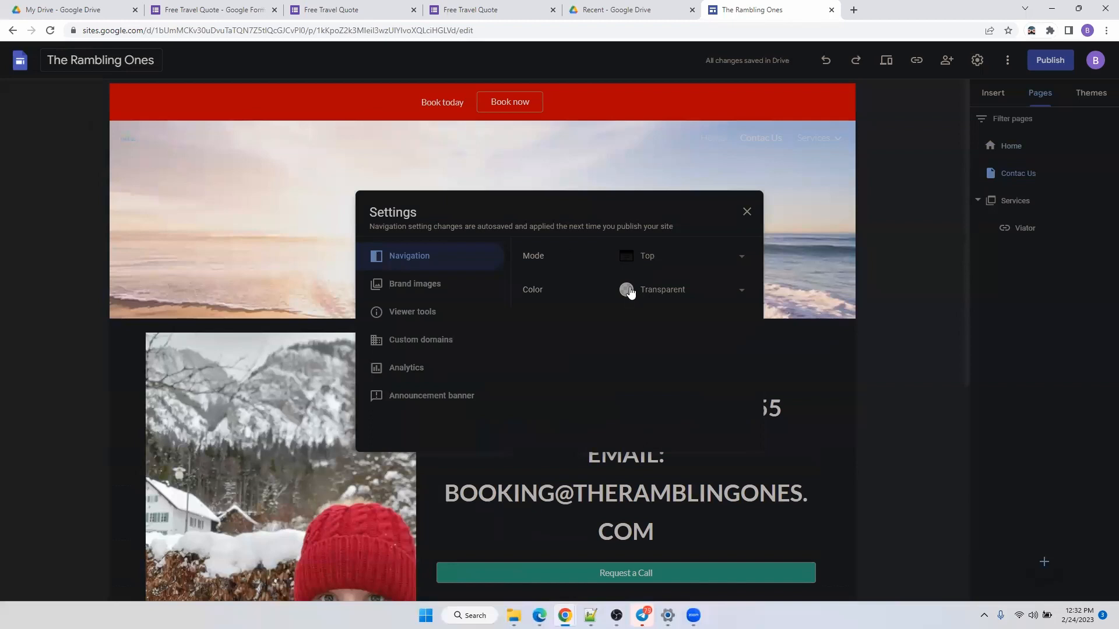
left_click(724, 298)
left_click(702, 315)
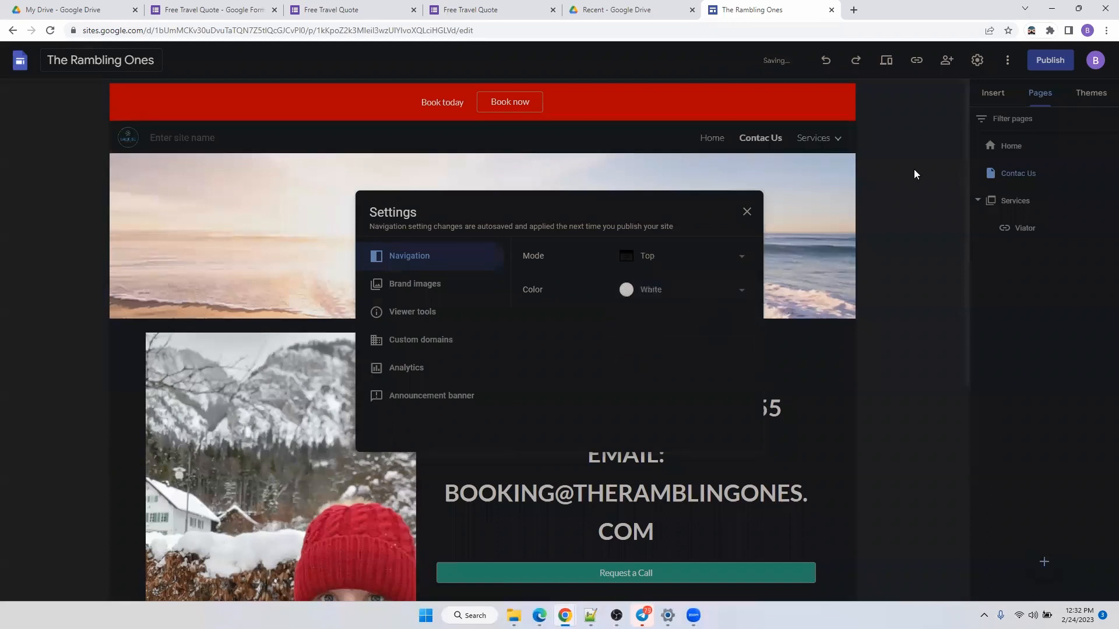
left_click(660, 288)
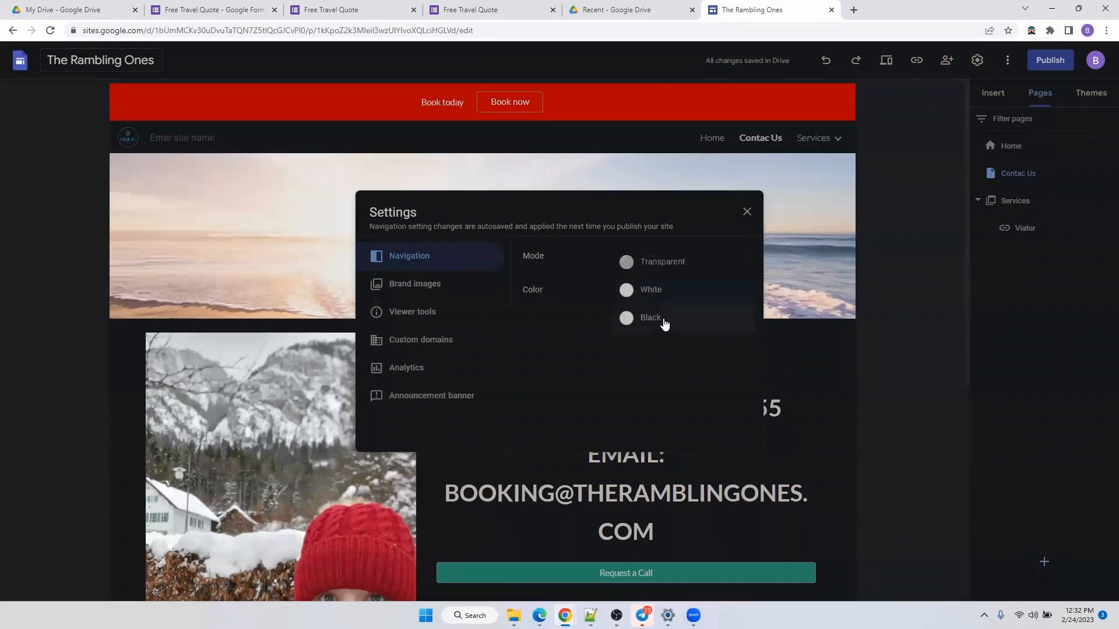
left_click(663, 319)
left_click(641, 292)
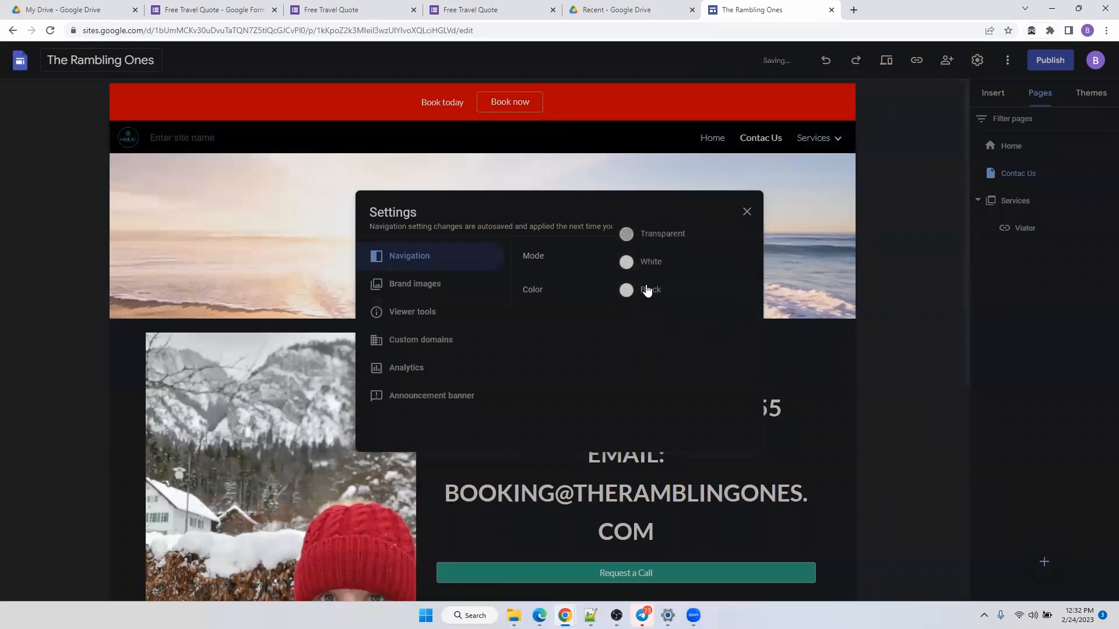
left_click(651, 265)
left_click(969, 214)
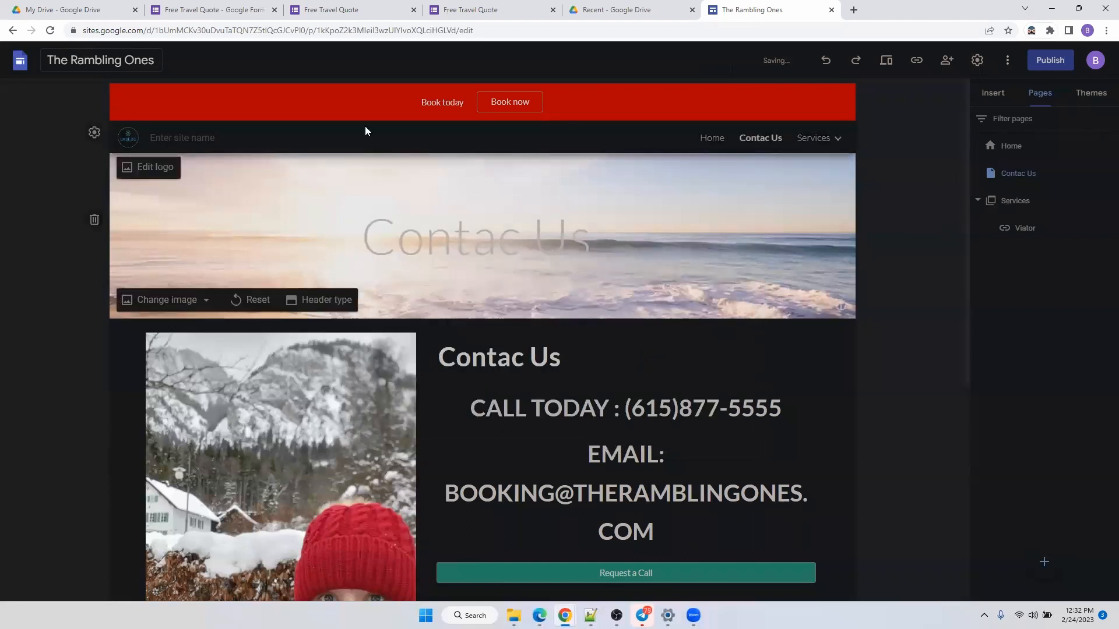
mouse_move(825, 147)
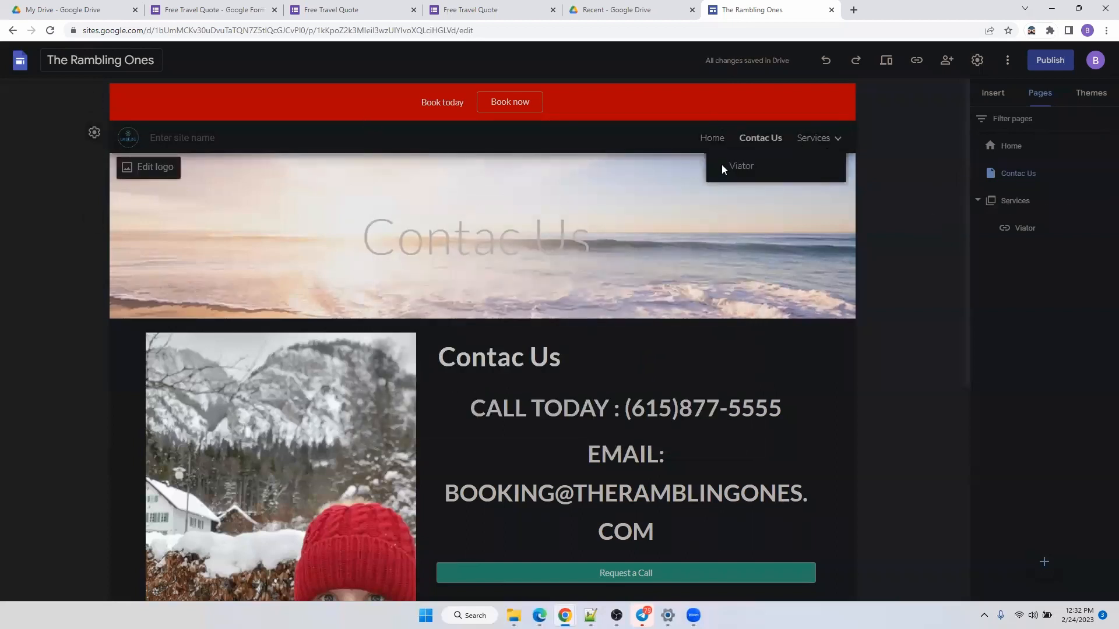
left_click(617, 420)
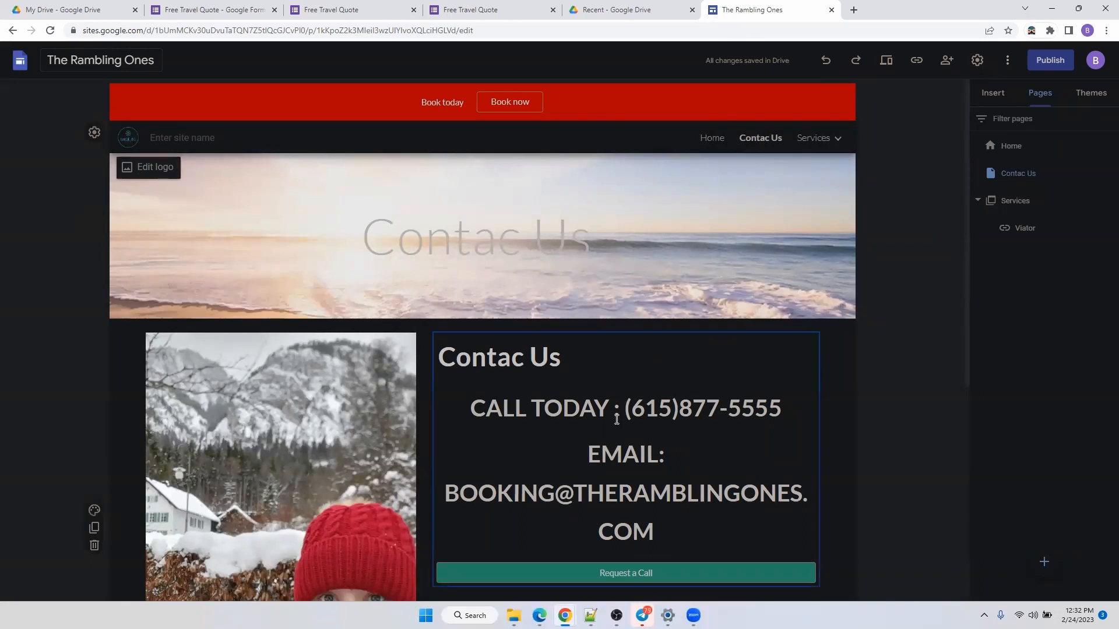
scroll(616, 420, "down", 5)
scroll(617, 418, "up", 5)
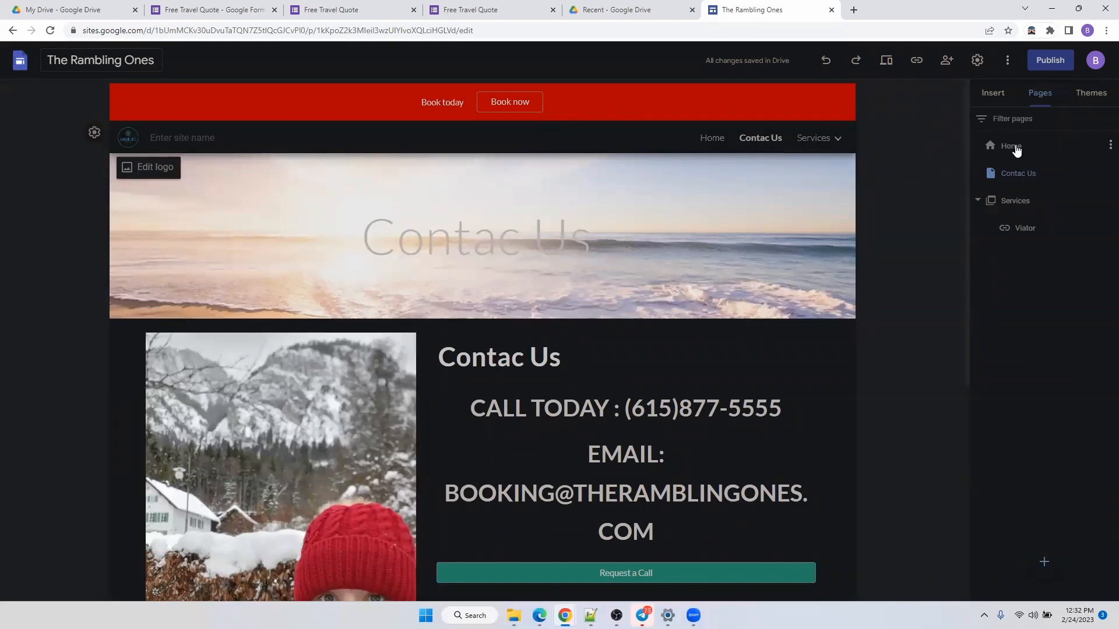
On the Home page, open the header's replace-image options and cancel an upload from the computer.
left_click(1017, 151)
scroll(604, 277, "down", 3)
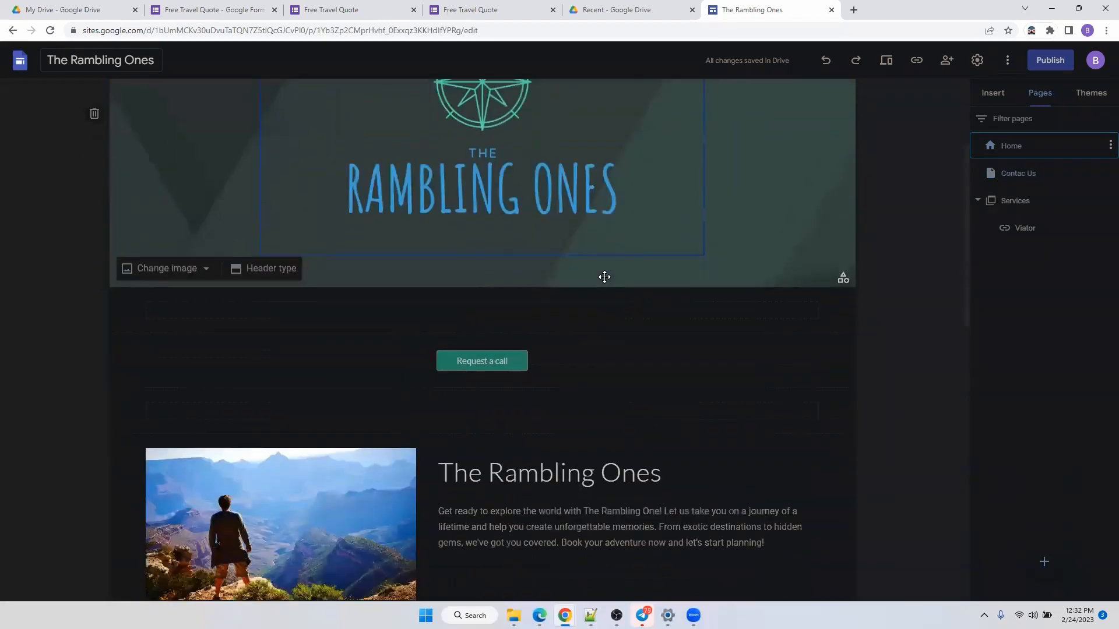
scroll(161, 345, "up", 3)
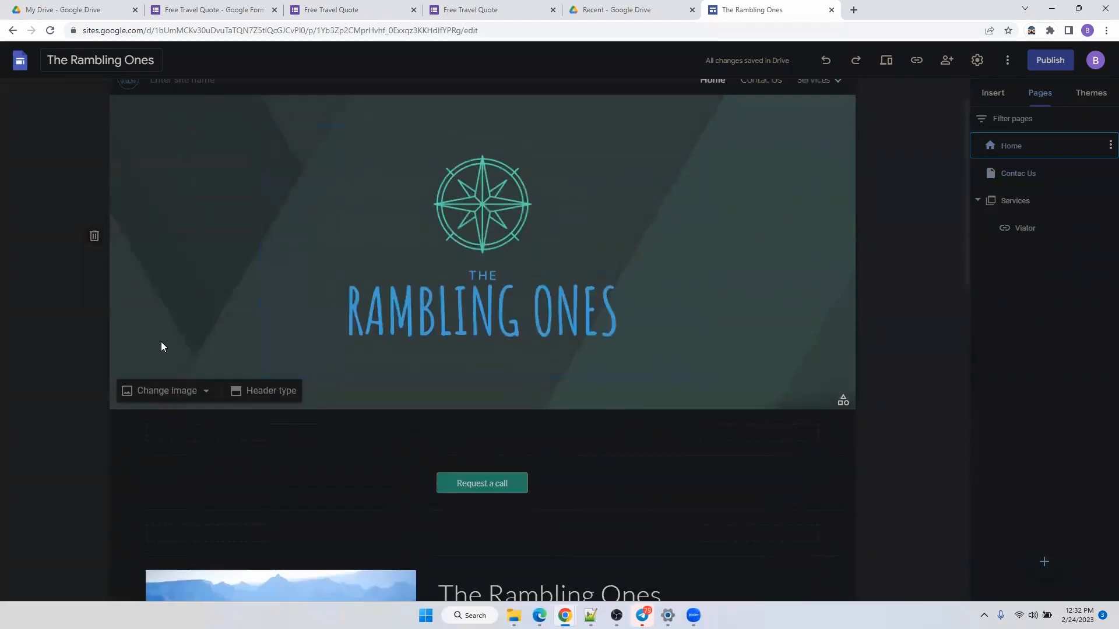
left_click(147, 392)
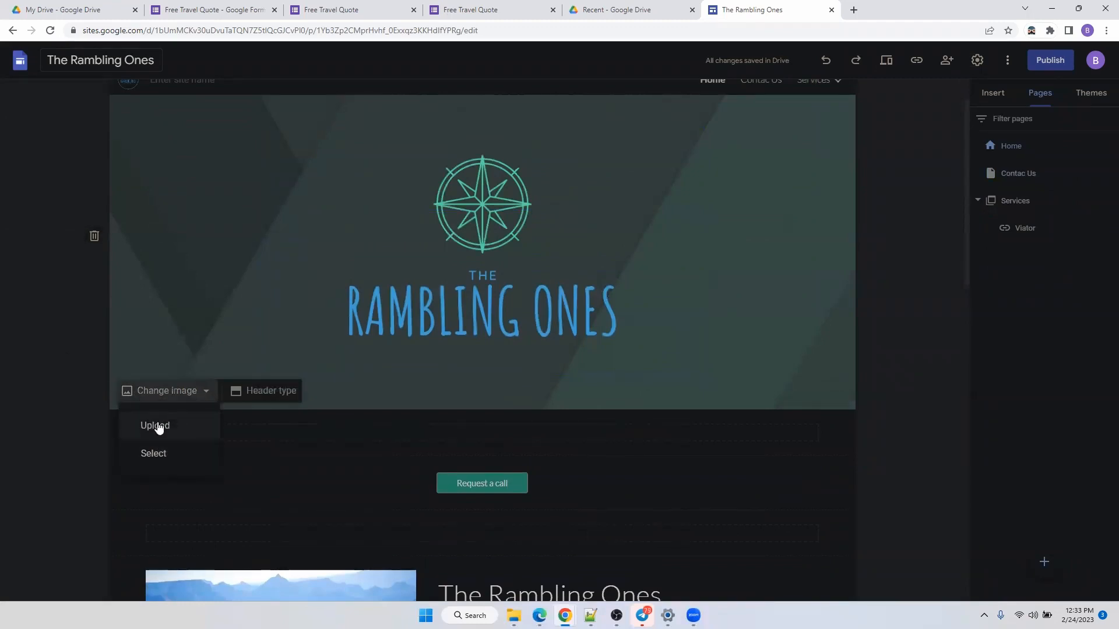
left_click(158, 426)
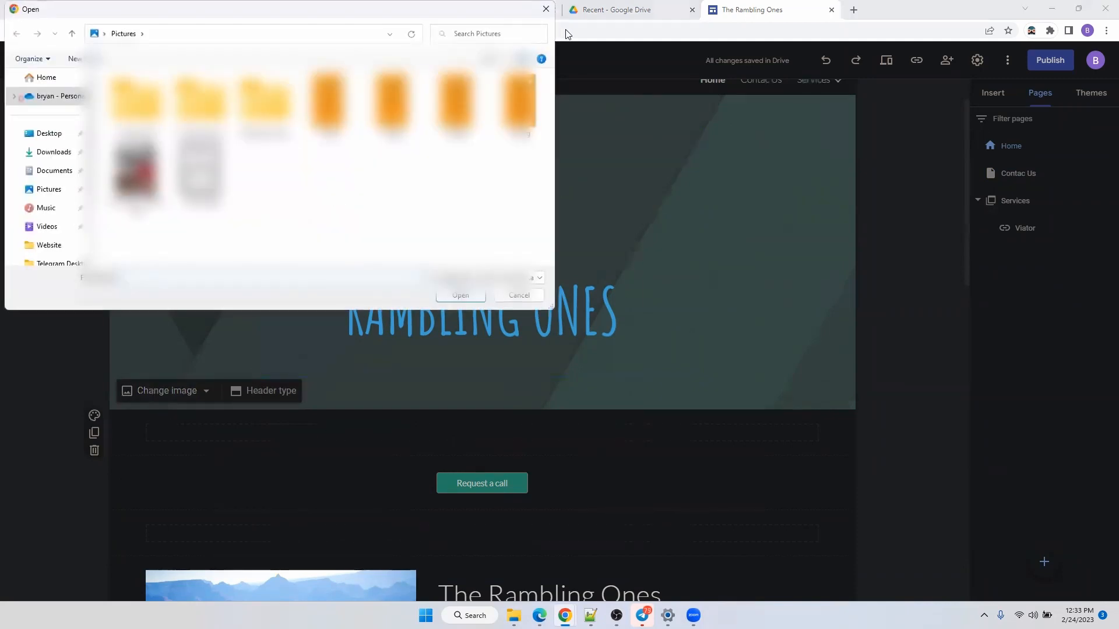
left_click(548, 9)
Search online images for 'beaches' and set the sunlit beach photo as the header background.
left_click(161, 391)
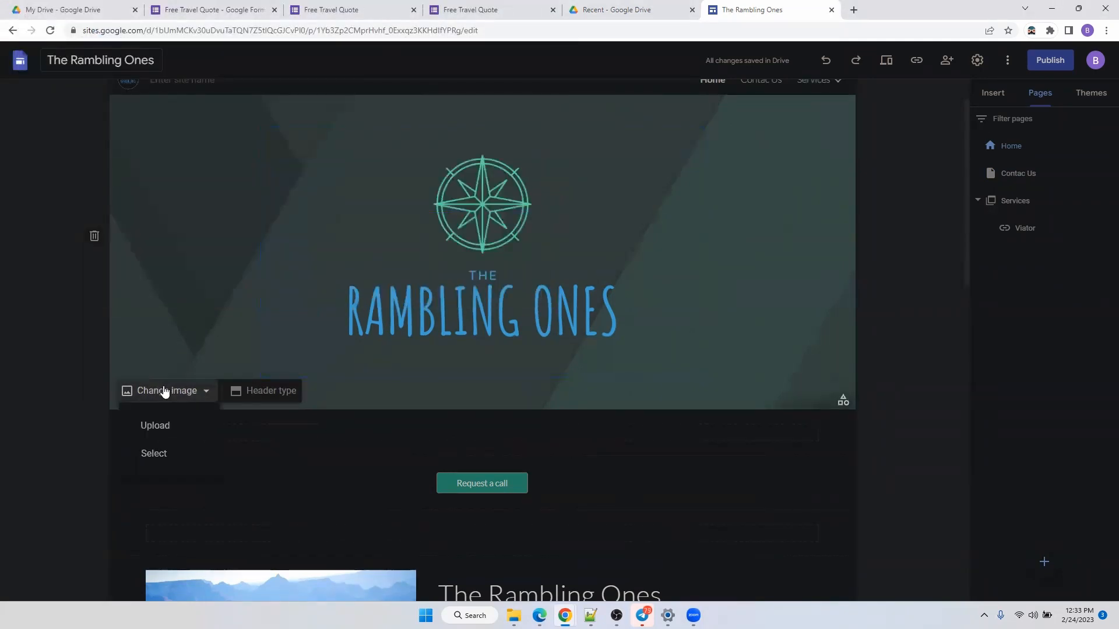
left_click(176, 454)
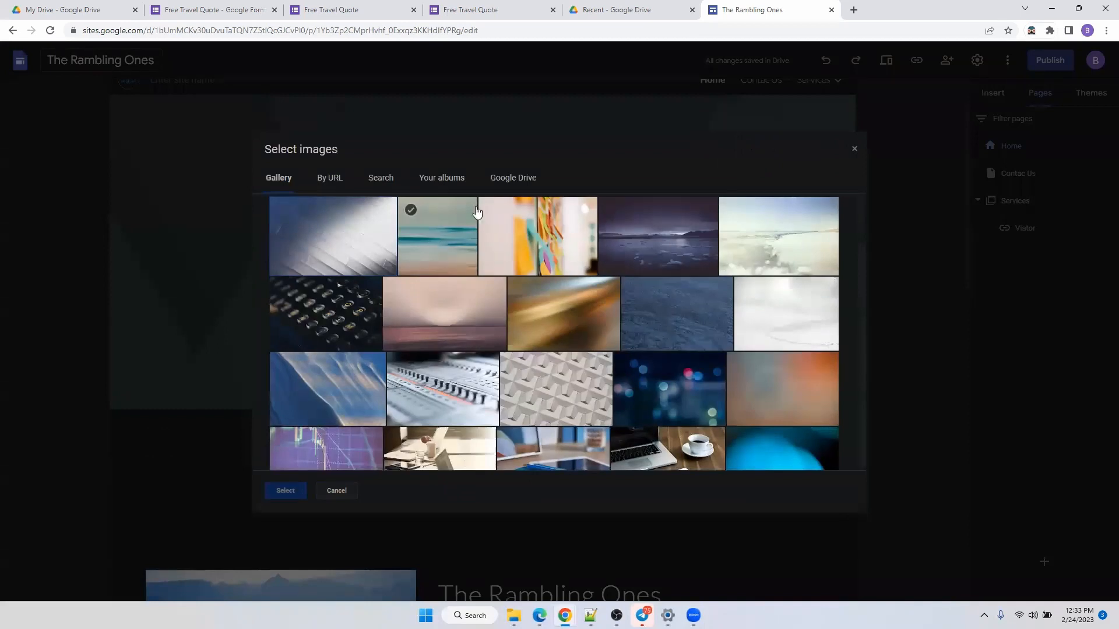
left_click(382, 179)
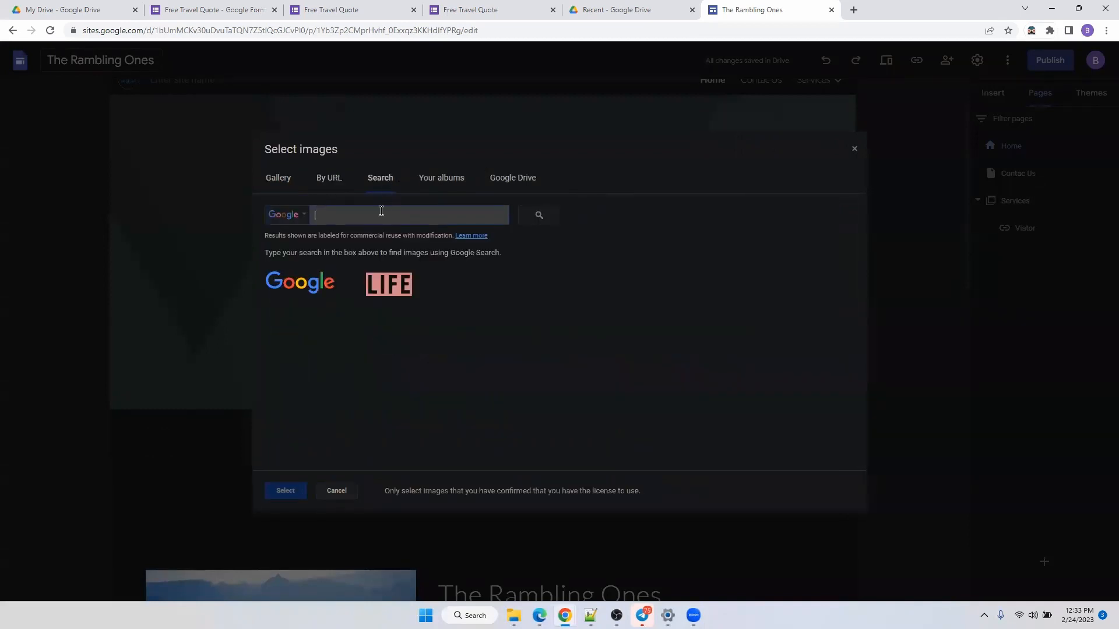
type("beaches")
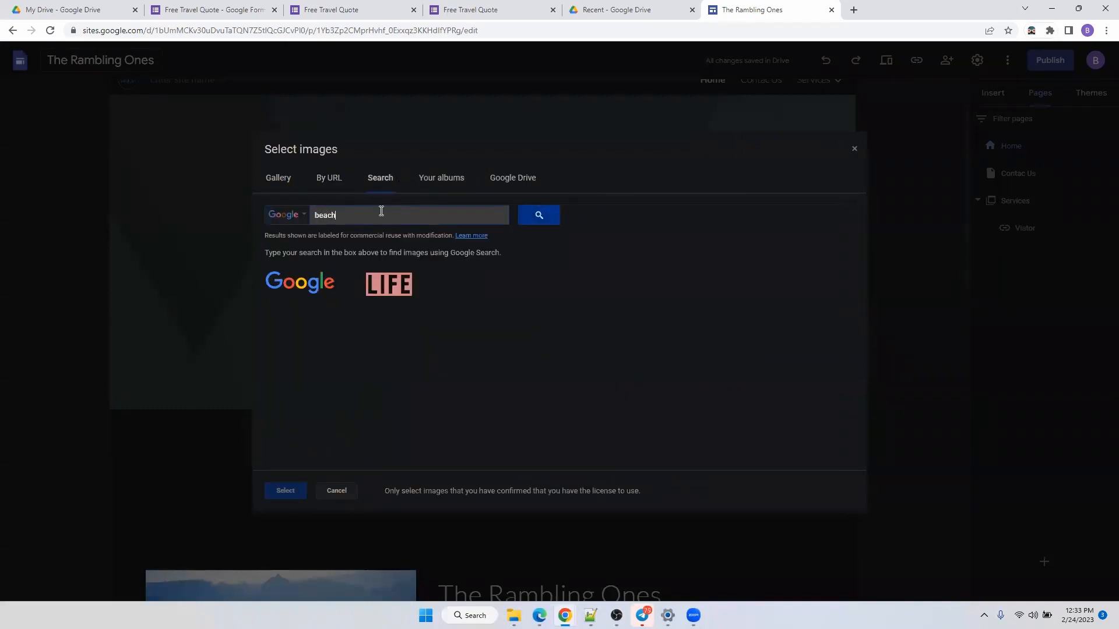
key("Return")
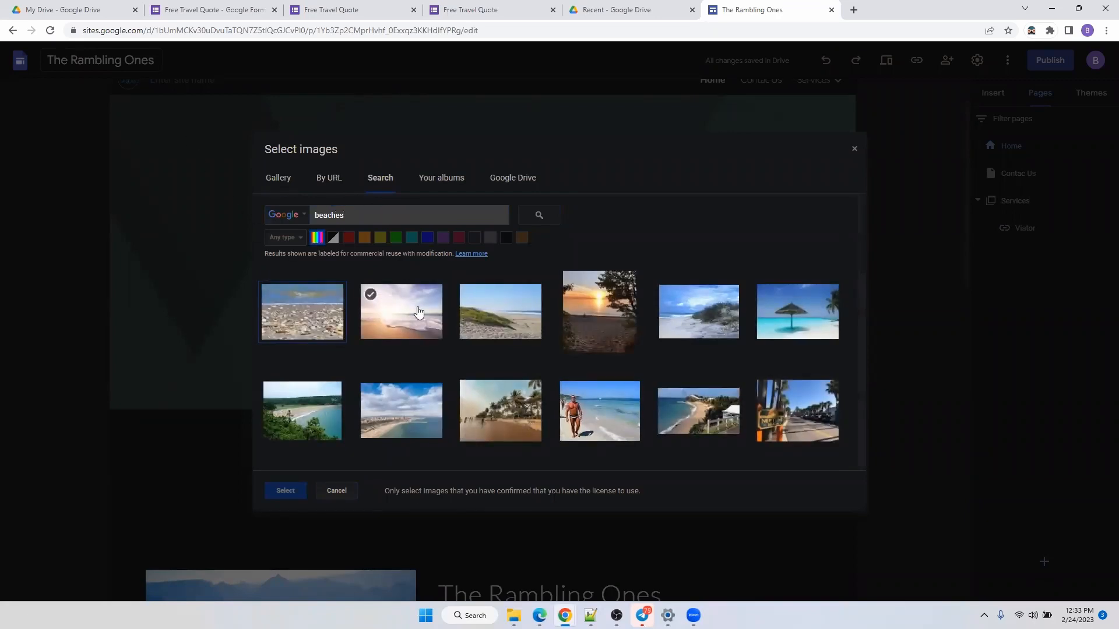
left_click(433, 328)
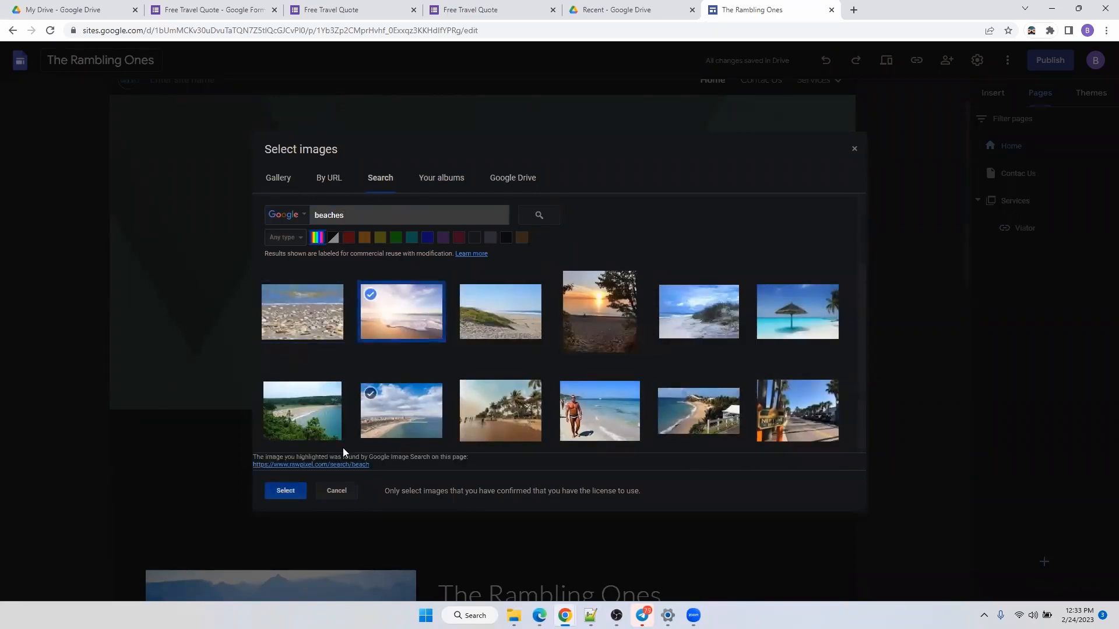
left_click(286, 491)
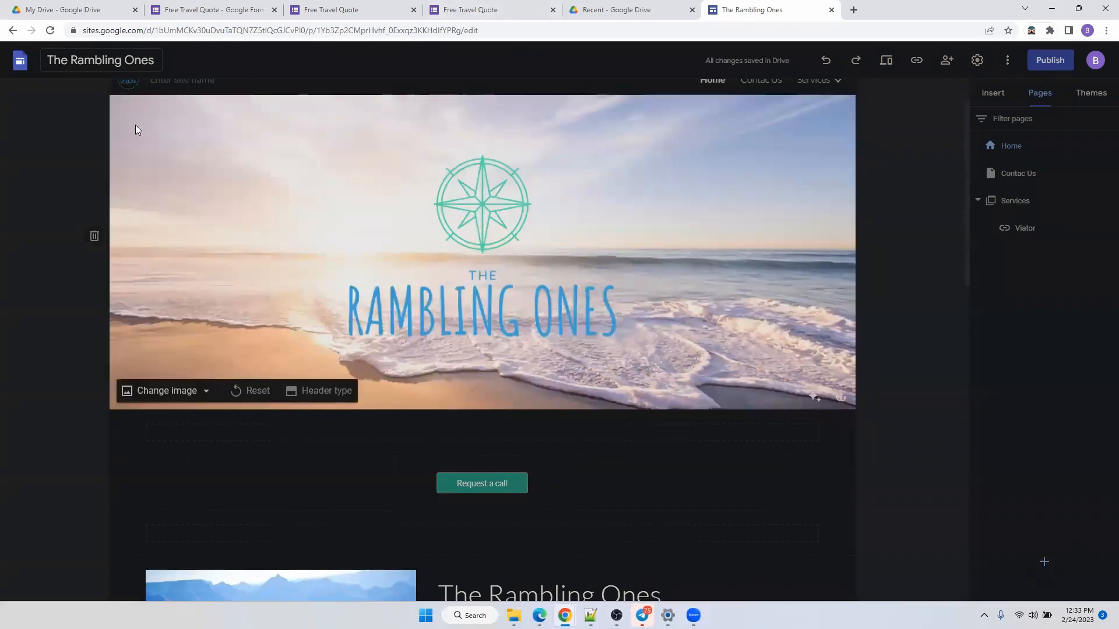
scroll(136, 125, "up", 1)
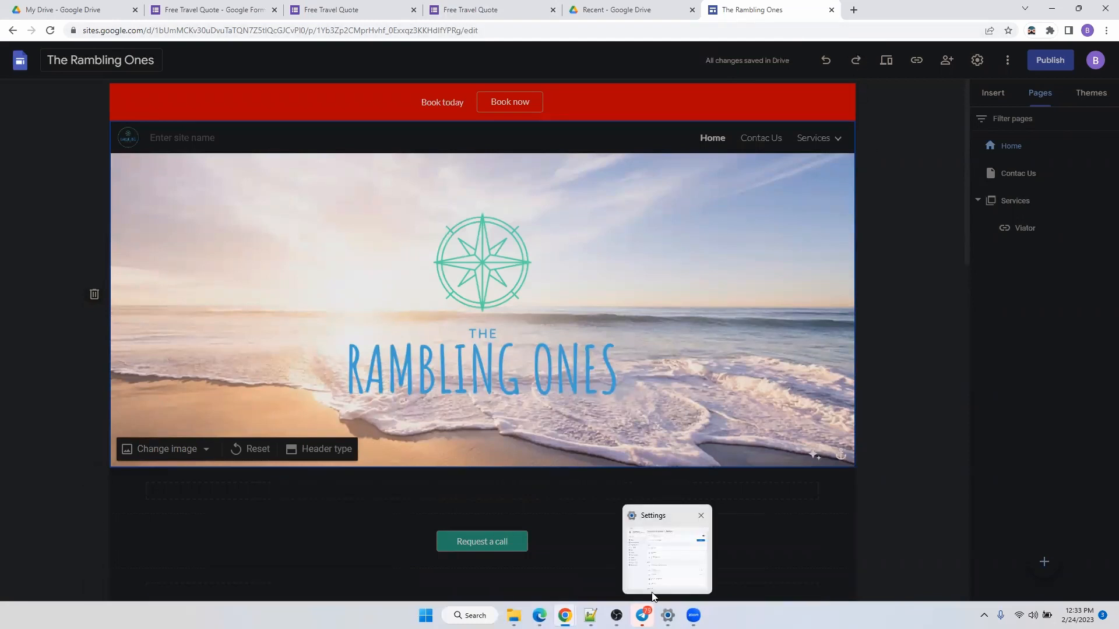
Preview the site and check that Request a call and Book Now both open the quote form.
left_click(891, 61)
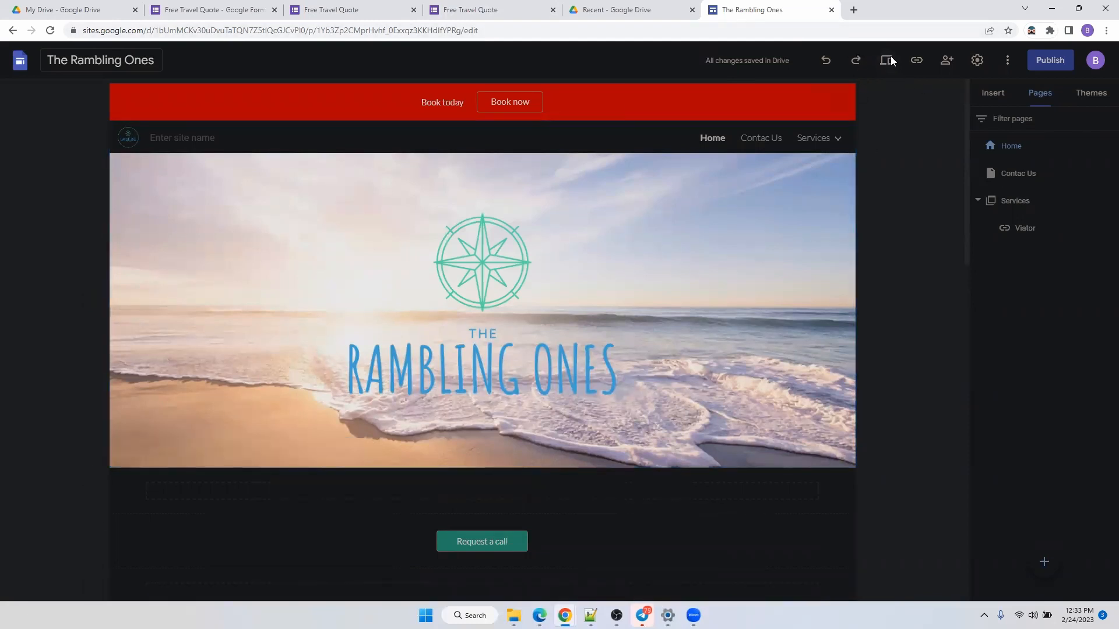
scroll(631, 158, "down", 2)
scroll(630, 160, "down", 6)
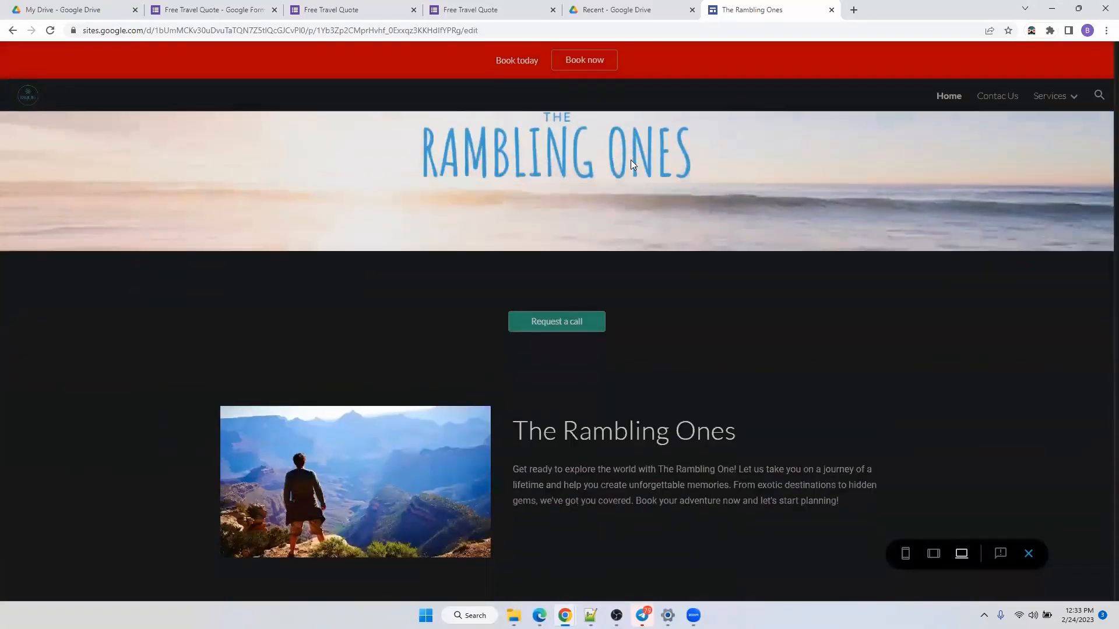
scroll(612, 199, "up", 3)
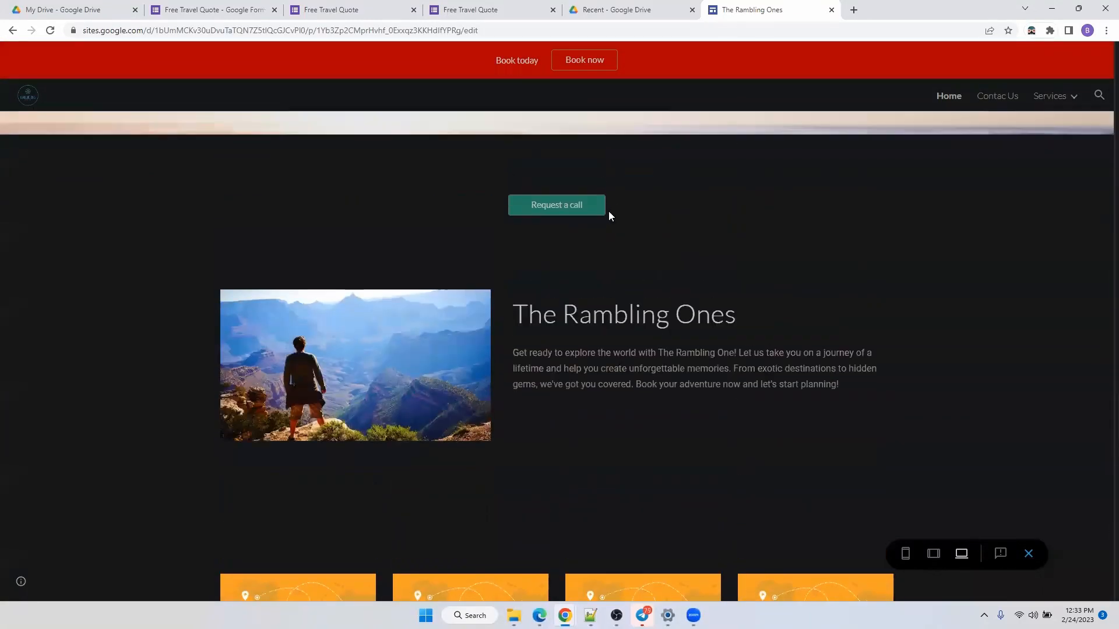
left_click(571, 209)
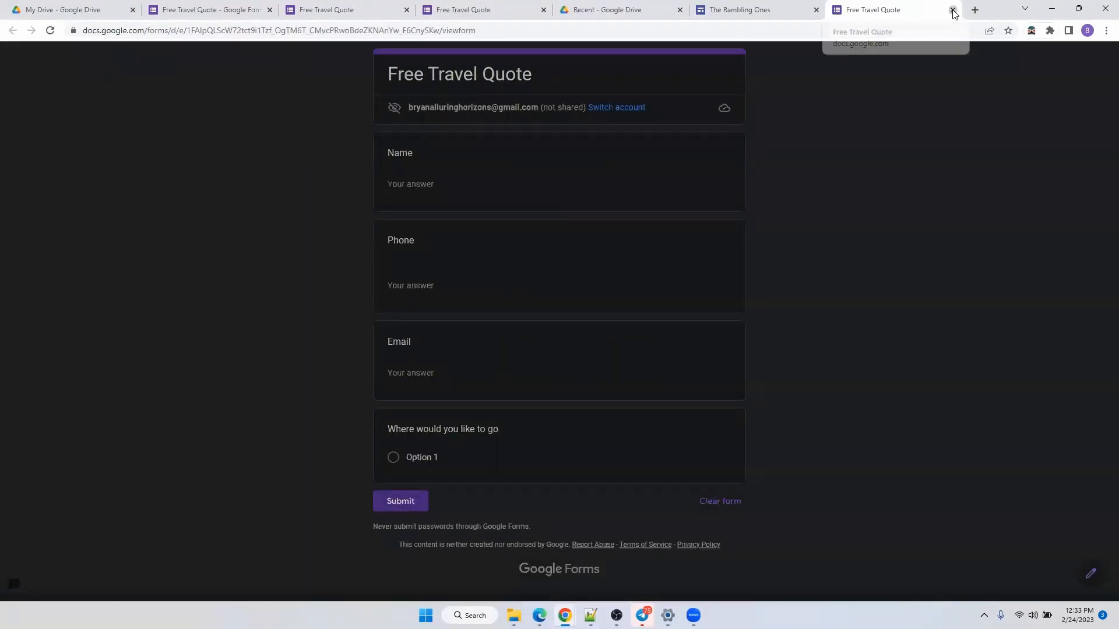
left_click(954, 10)
scroll(729, 204, "down", 5)
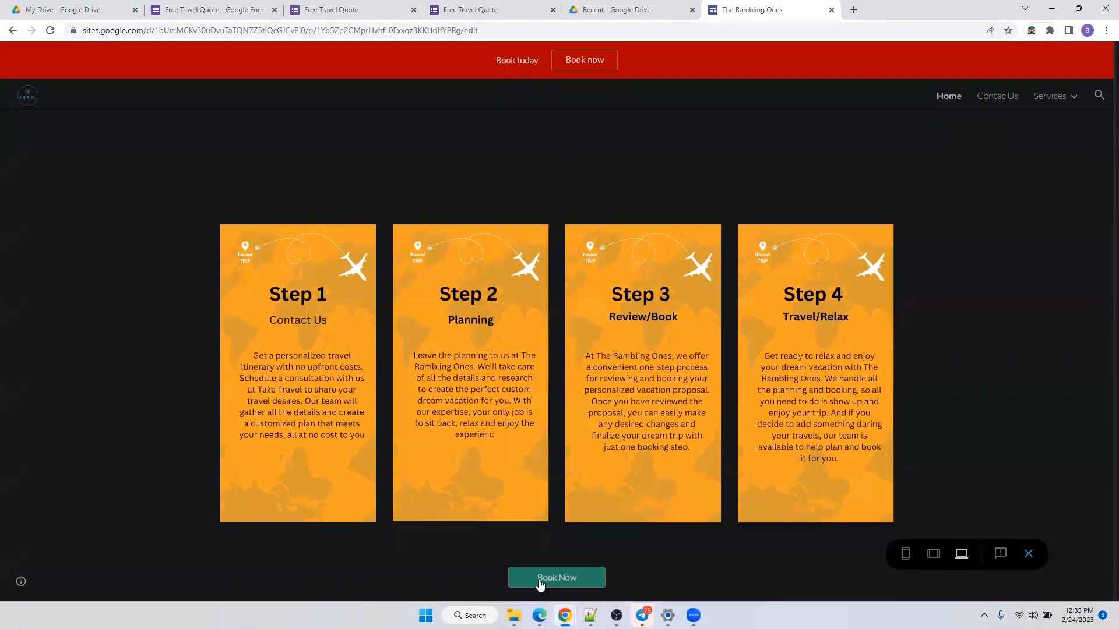
left_click(540, 580)
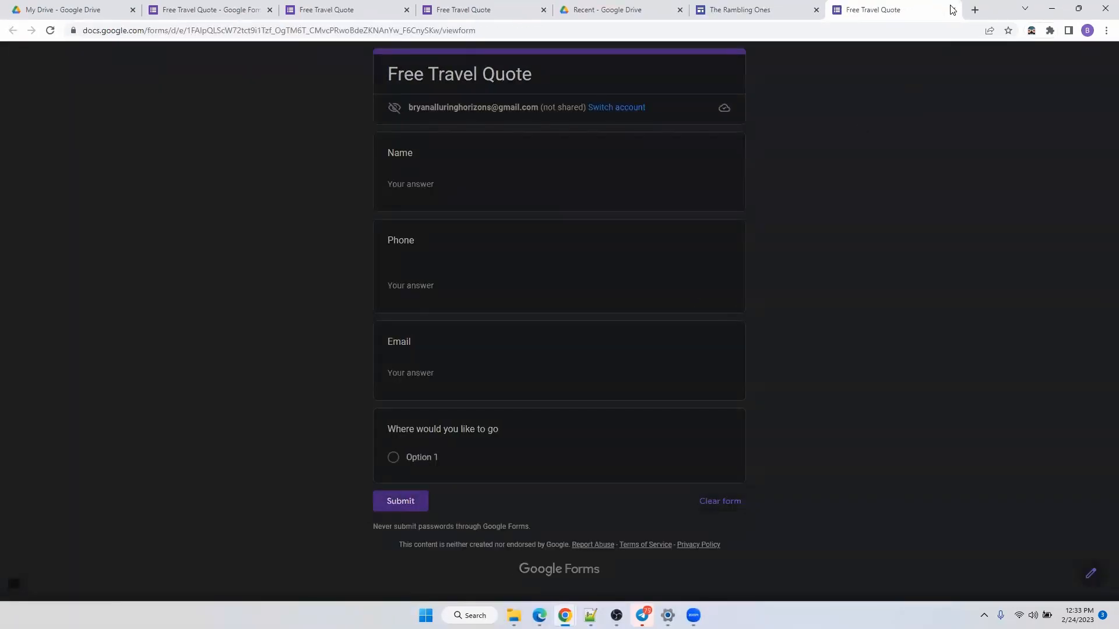
left_click(953, 10)
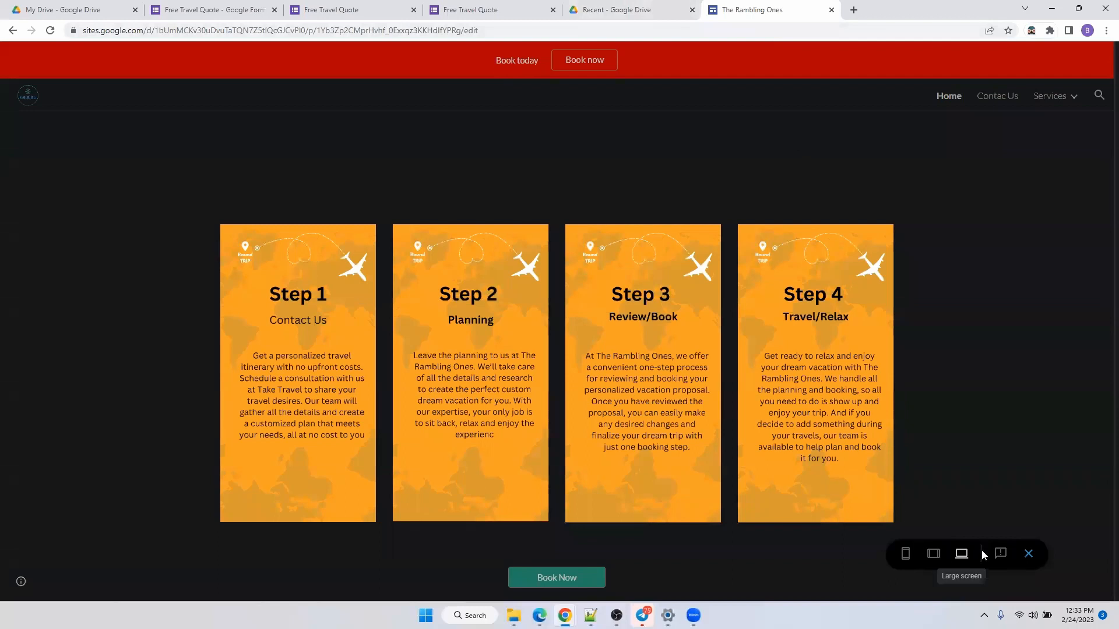
scroll(862, 400, "up", 10)
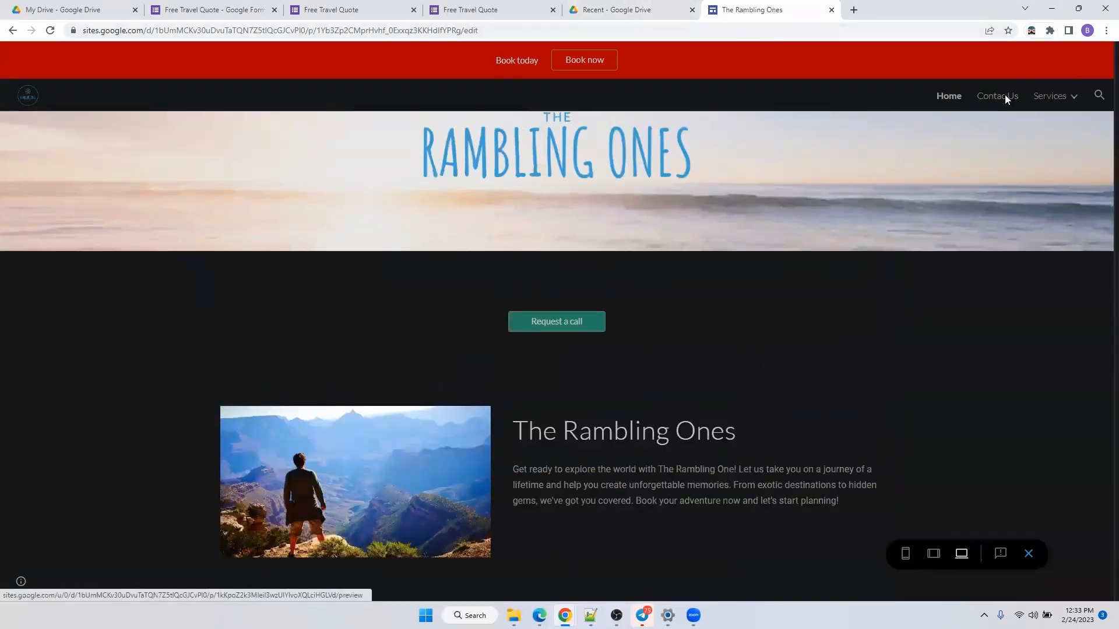
View Contac Us in preview, follow Services > Viator, close that tab, and exit preview.
left_click(1005, 98)
scroll(502, 341, "down", 3)
scroll(502, 344, "up", 3)
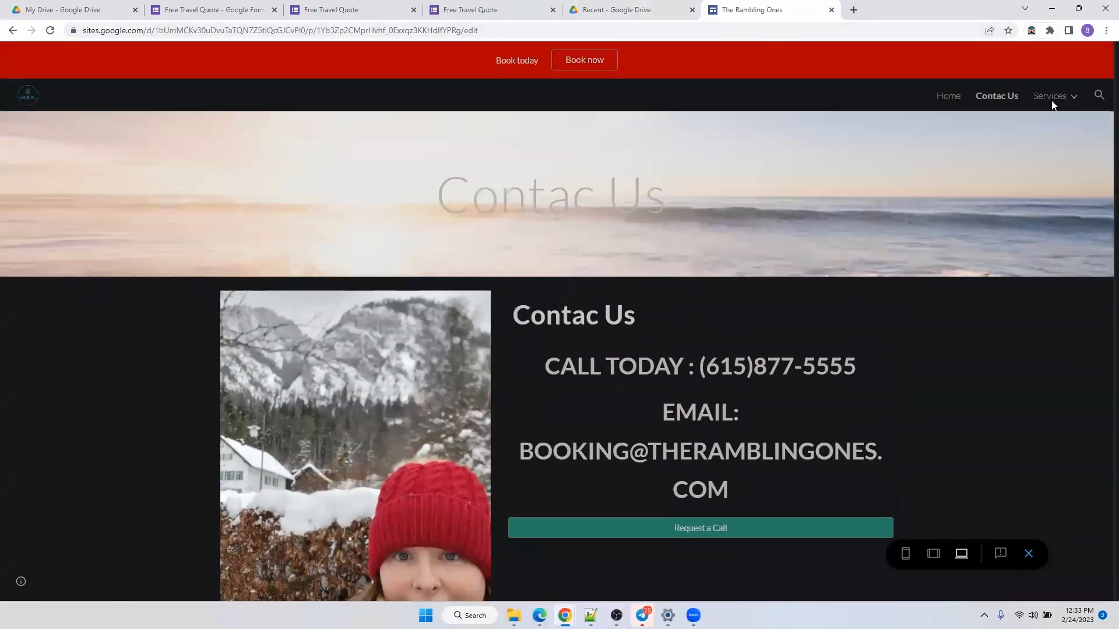
mouse_move(1055, 108)
left_click(1020, 128)
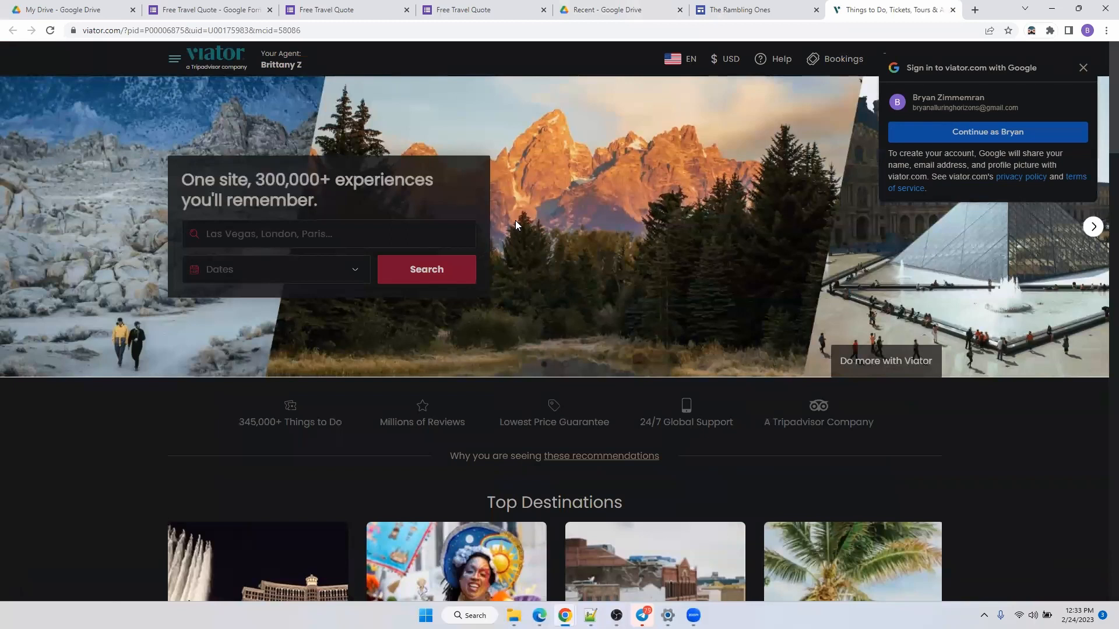
left_click(953, 10)
left_click(1027, 554)
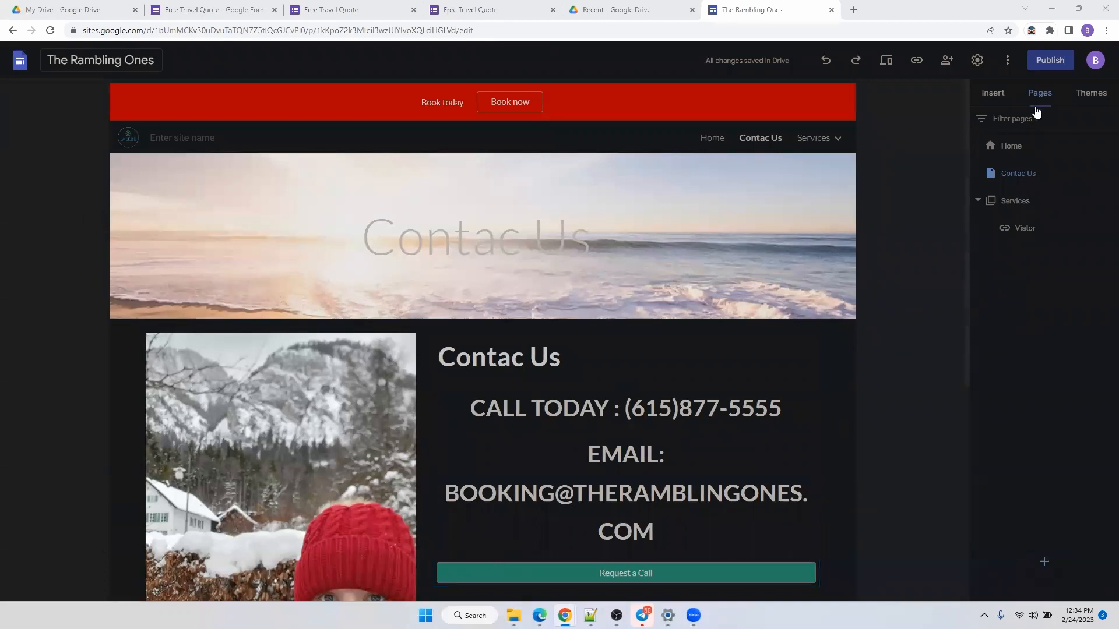
Enter 'therambling-ones' as the web address, copy the full site address, and publish.
left_click(1047, 61)
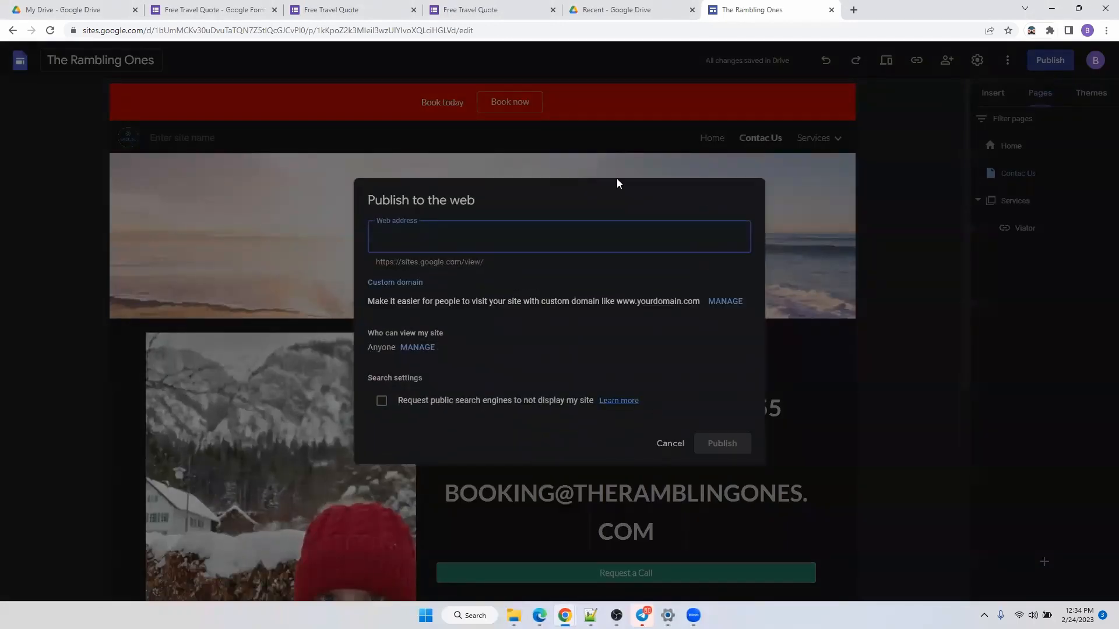
type("theramblin")
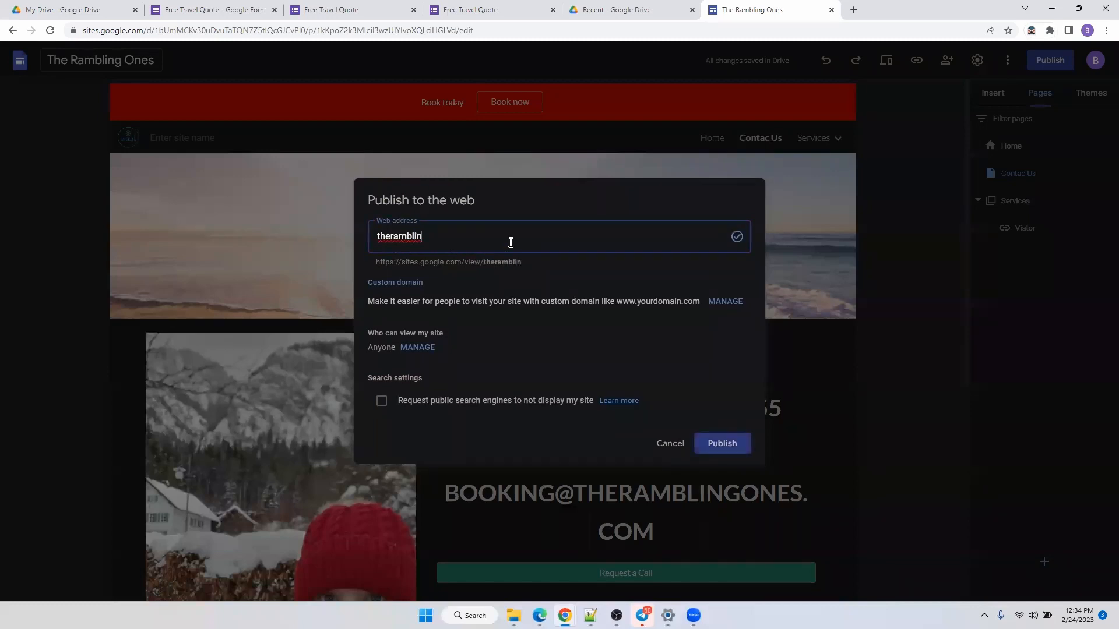
type("g-ones")
left_click_drag(484, 263, 456, 263)
left_click(549, 260)
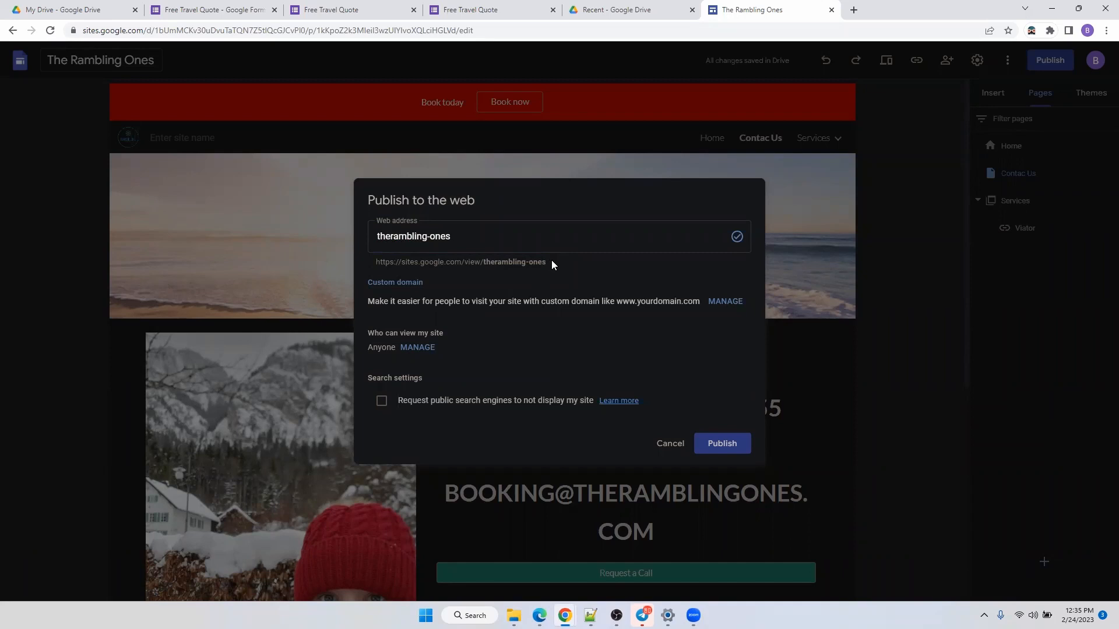
left_click_drag(547, 262, 376, 263)
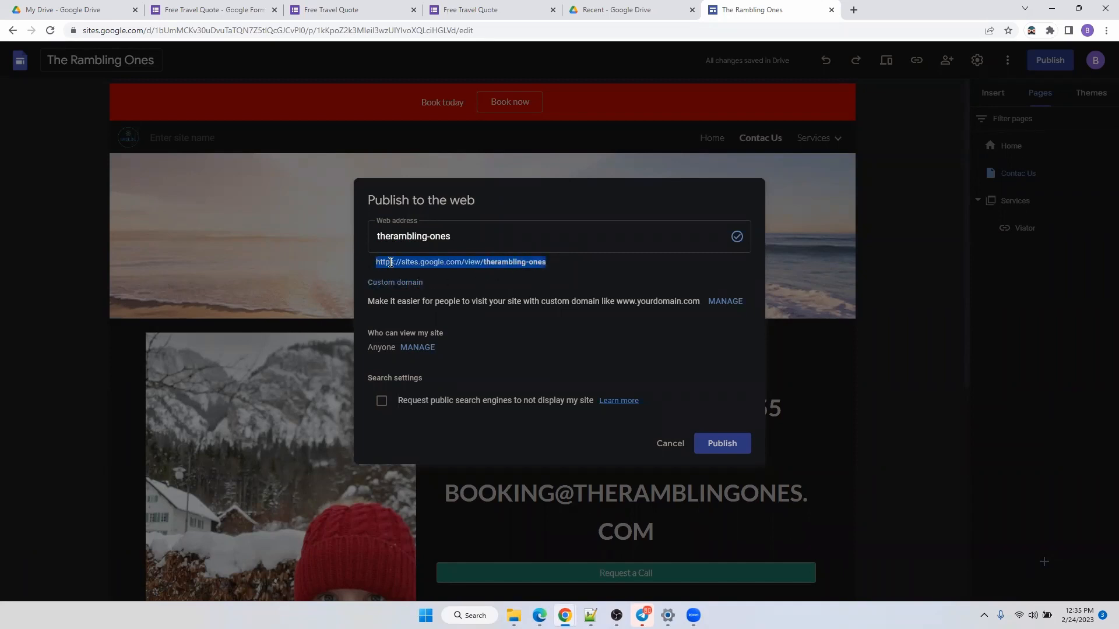
right_click(497, 265)
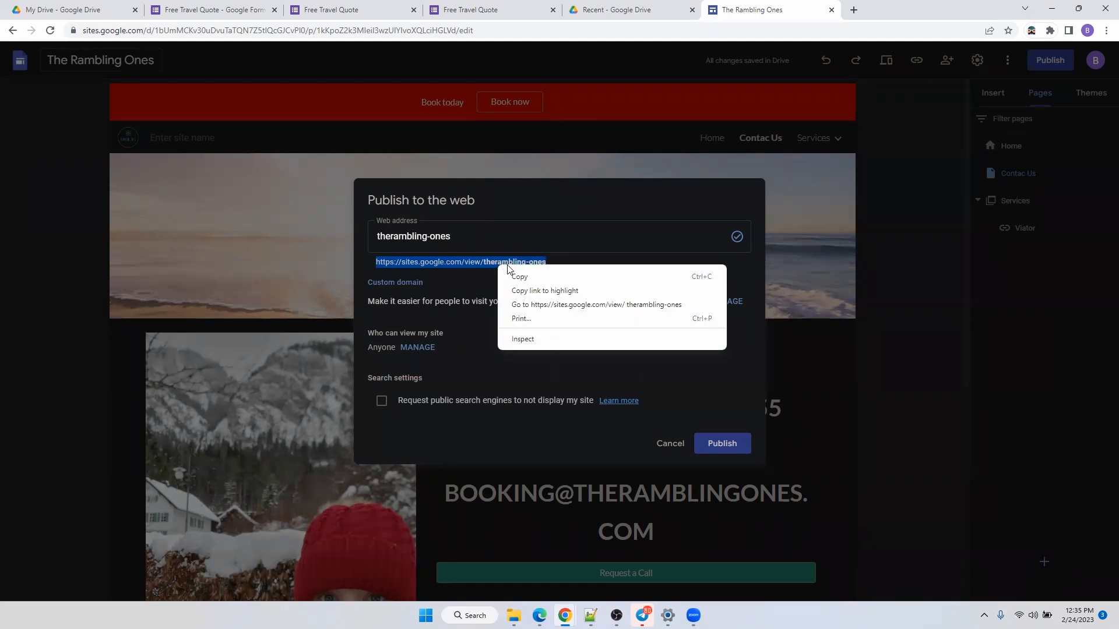
left_click(735, 445)
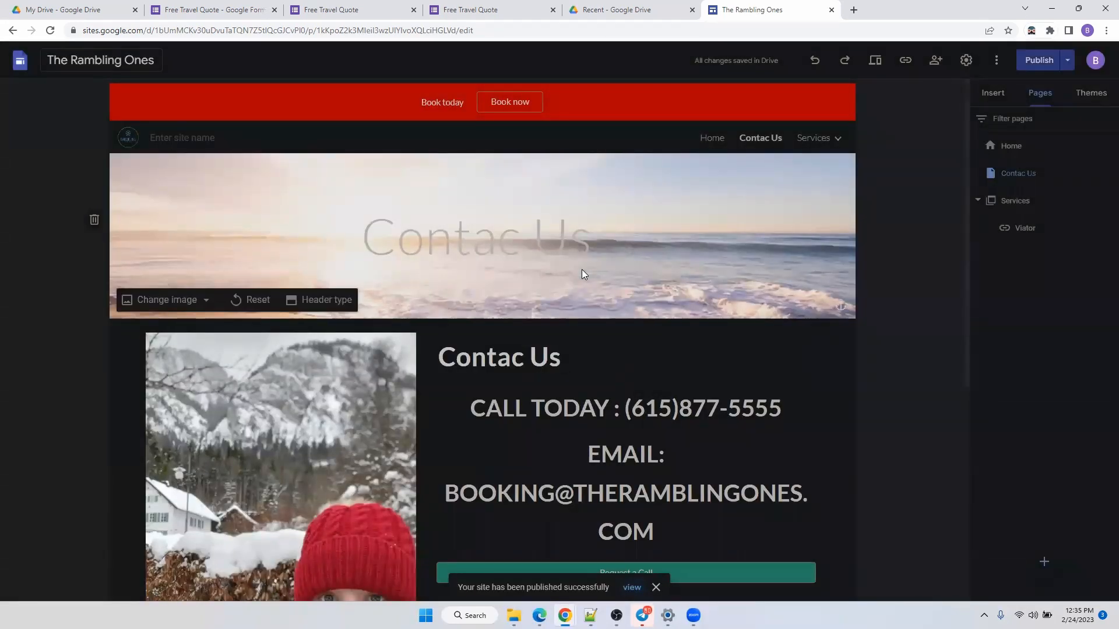
Open the live published site, reload its Home page, then go to its Contac Us page.
left_click(635, 589)
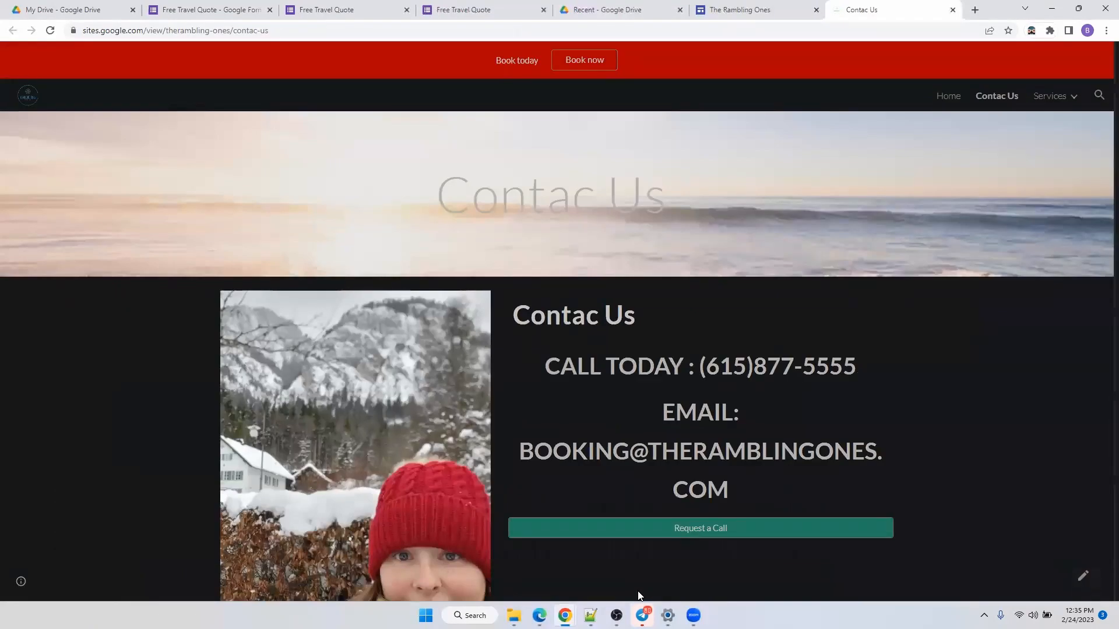
left_click(945, 95)
left_click(285, 30)
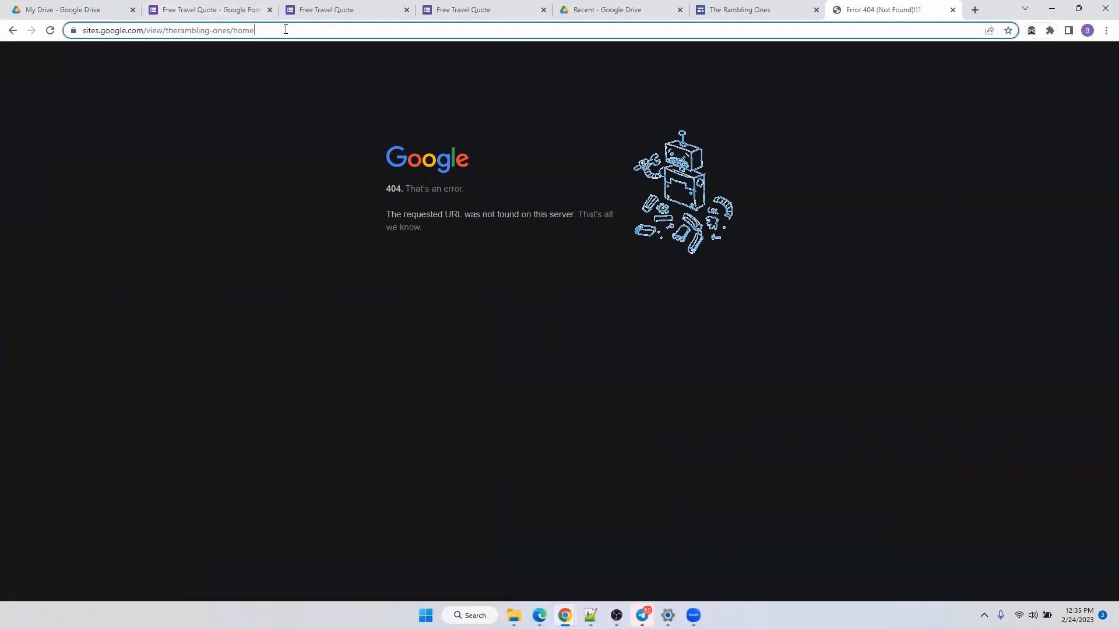
key("Return")
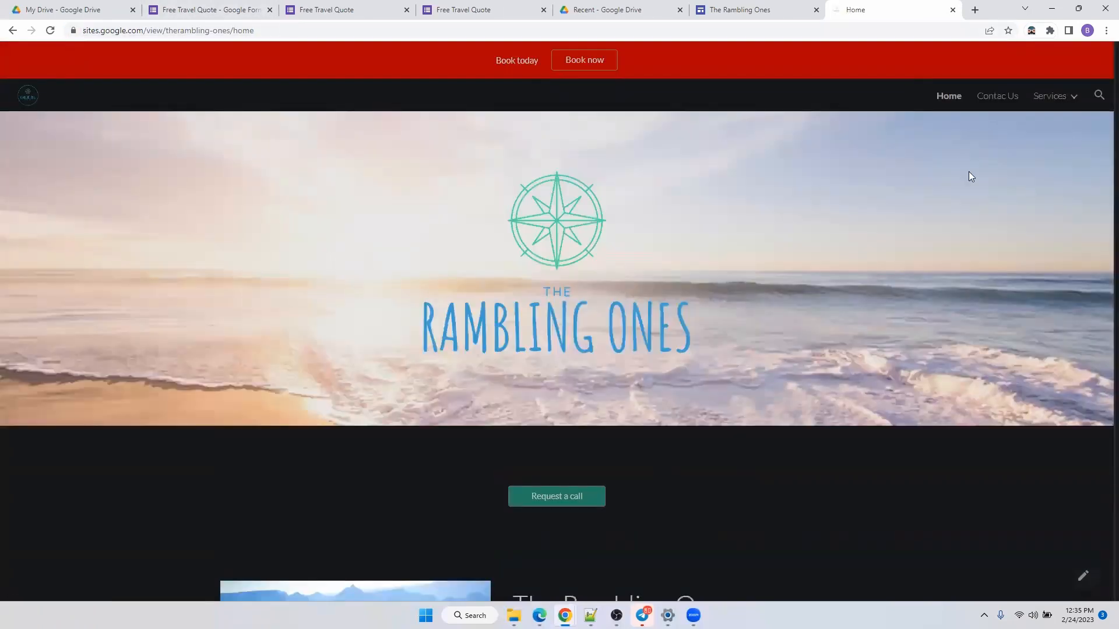
left_click(1005, 102)
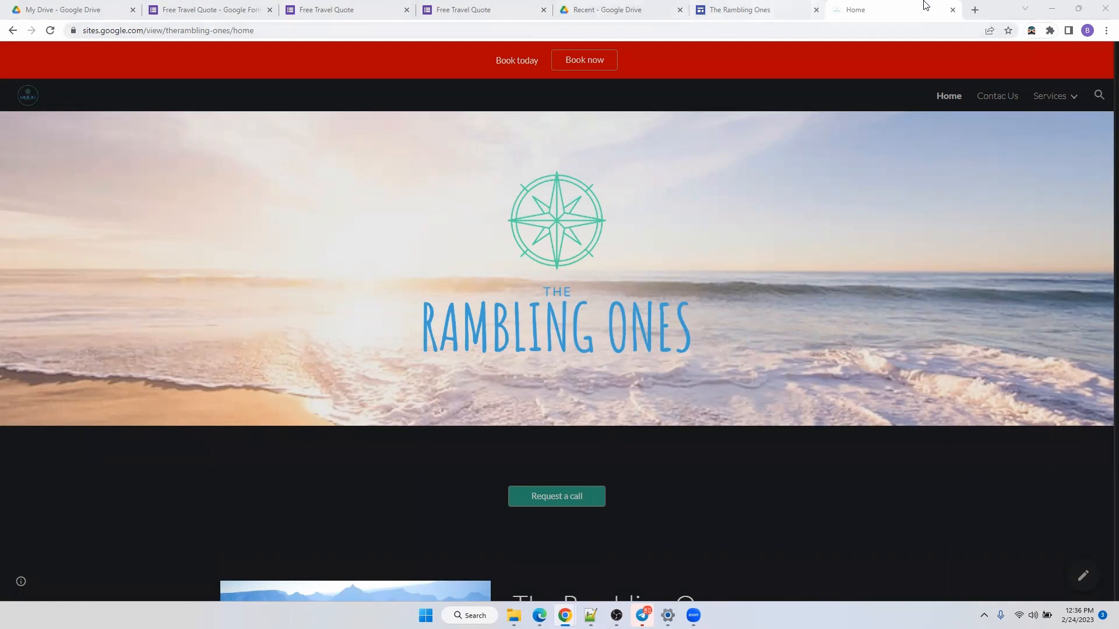
Open a fresh Chrome tab showing the Google start page.
left_click(975, 10)
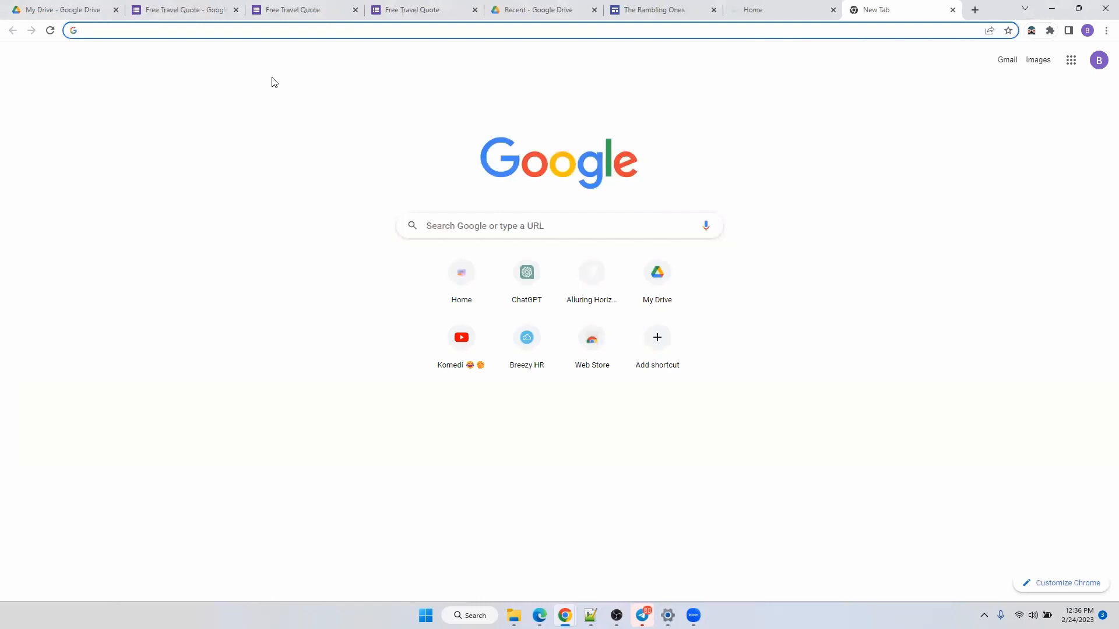
mouse_move(492, 4)
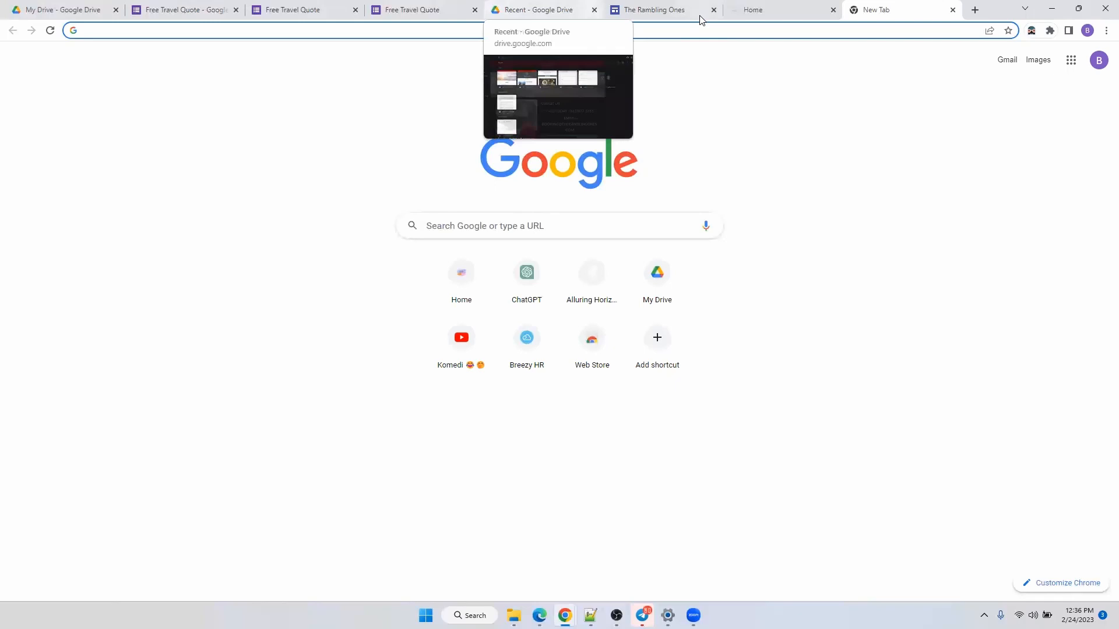
From Publish settings, start the Custom domain setup and choose Buy a domain.
left_click(621, 16)
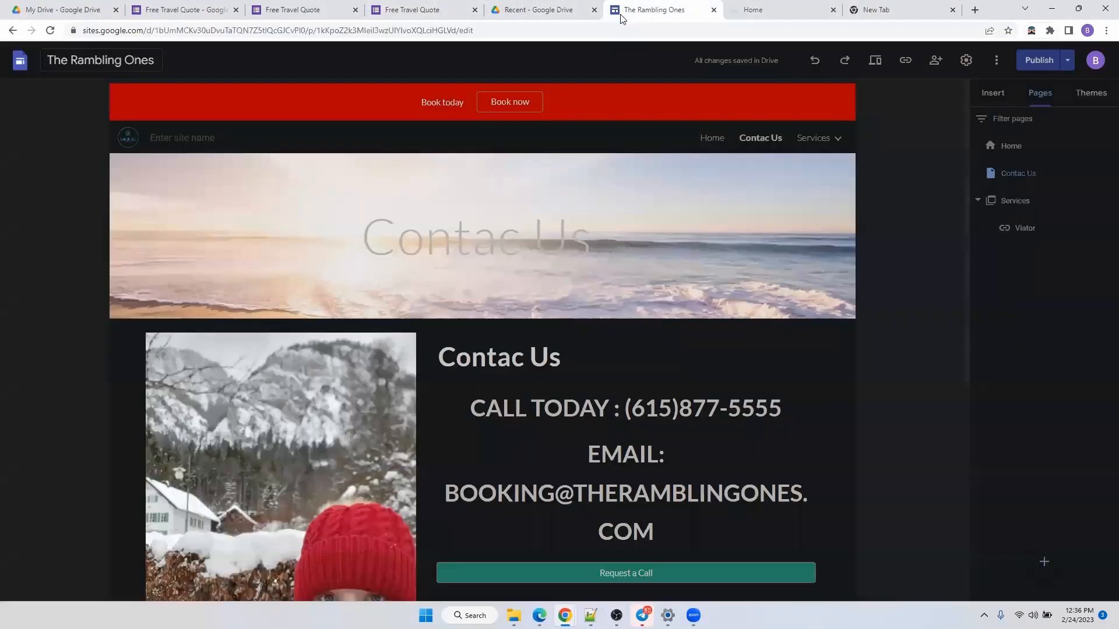
left_click(1068, 61)
left_click(1011, 86)
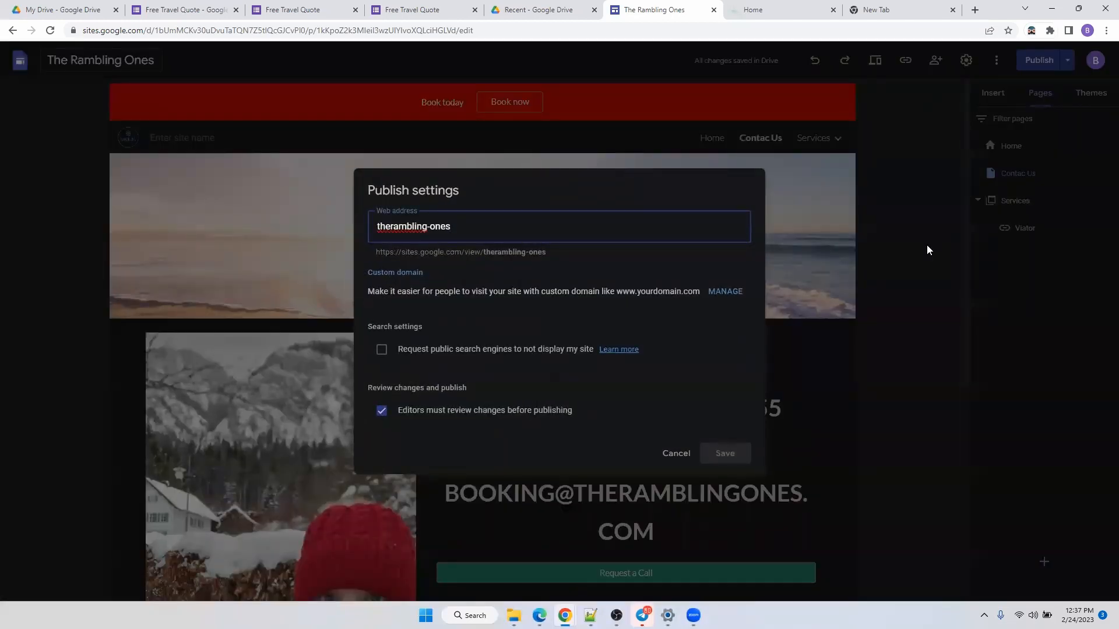
left_click(725, 293)
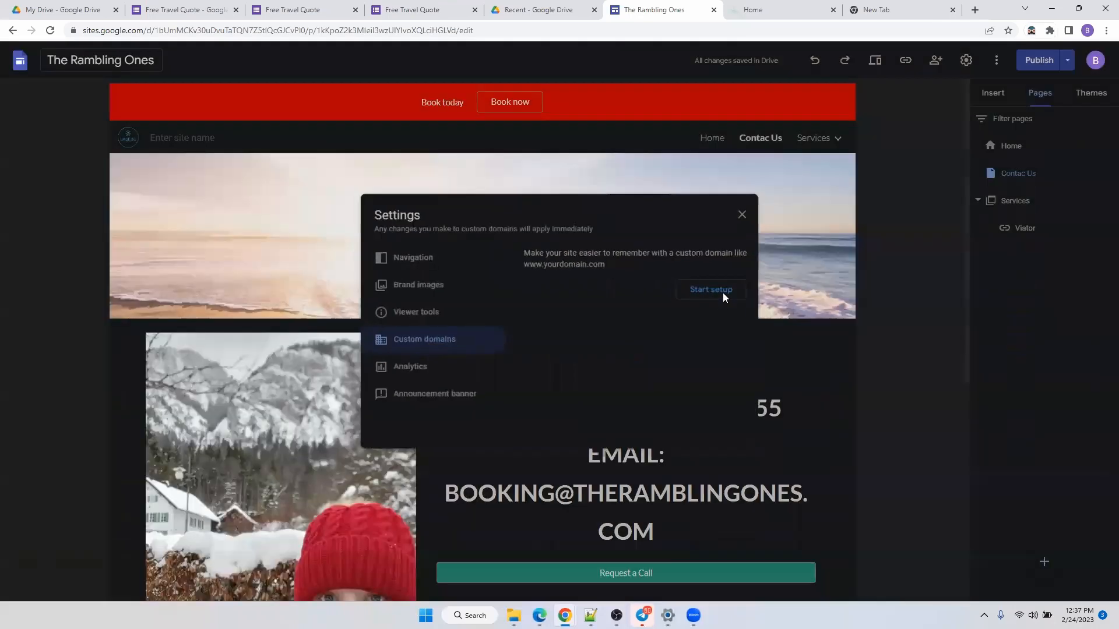
left_click(722, 296)
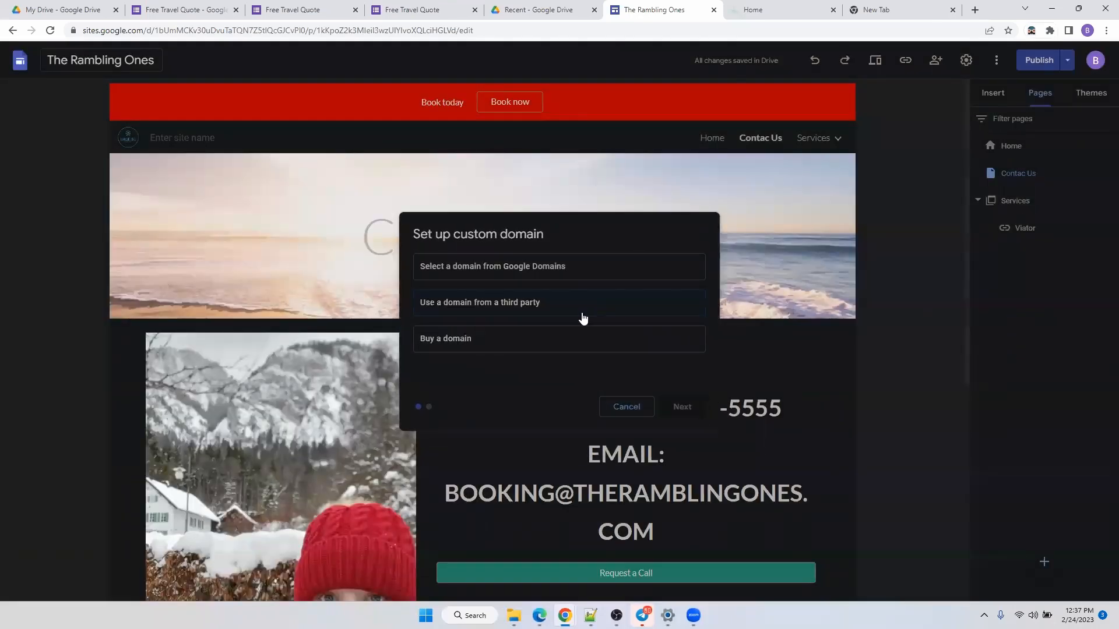
left_click(539, 271)
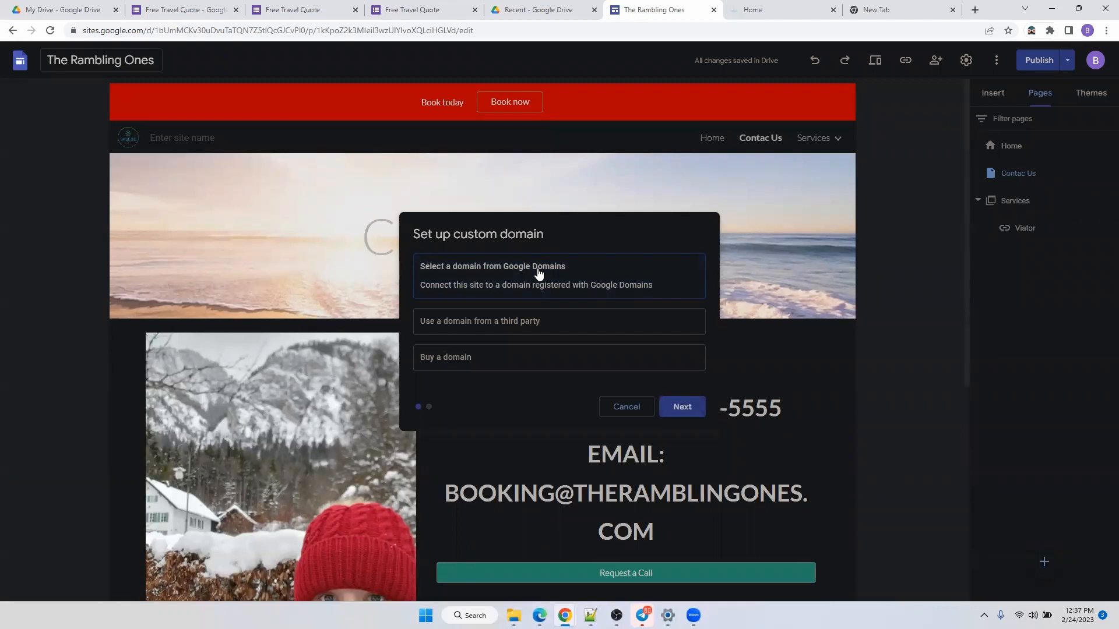
left_click(606, 324)
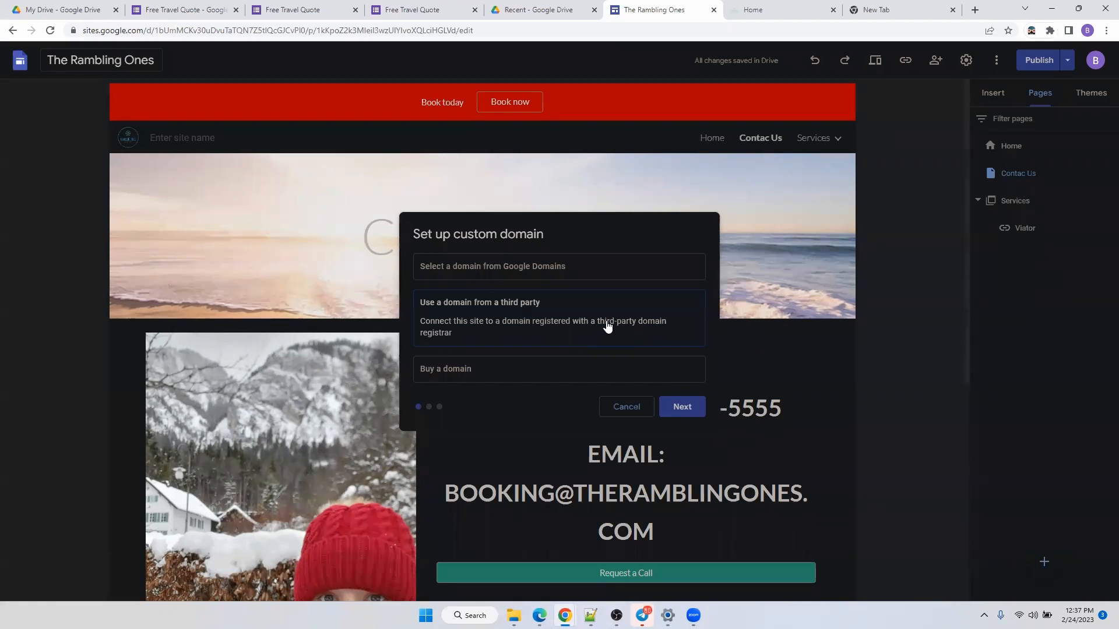
left_click(566, 367)
Search 'theramblingones', find .com taken, and start buying theramblingones.net at $12/year.
left_click(693, 407)
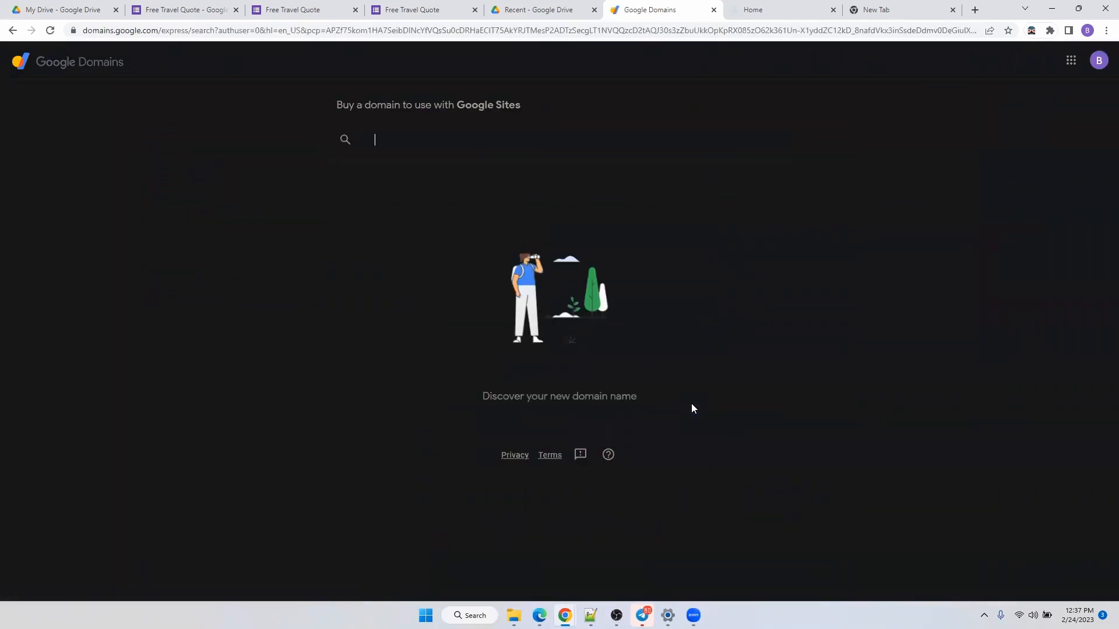
type("therambling-ones")
key("BackSpace")
key("BackSpace")
key("BackSpace")
key("BackSpace")
key("BackSpace")
type("ones")
key("Return")
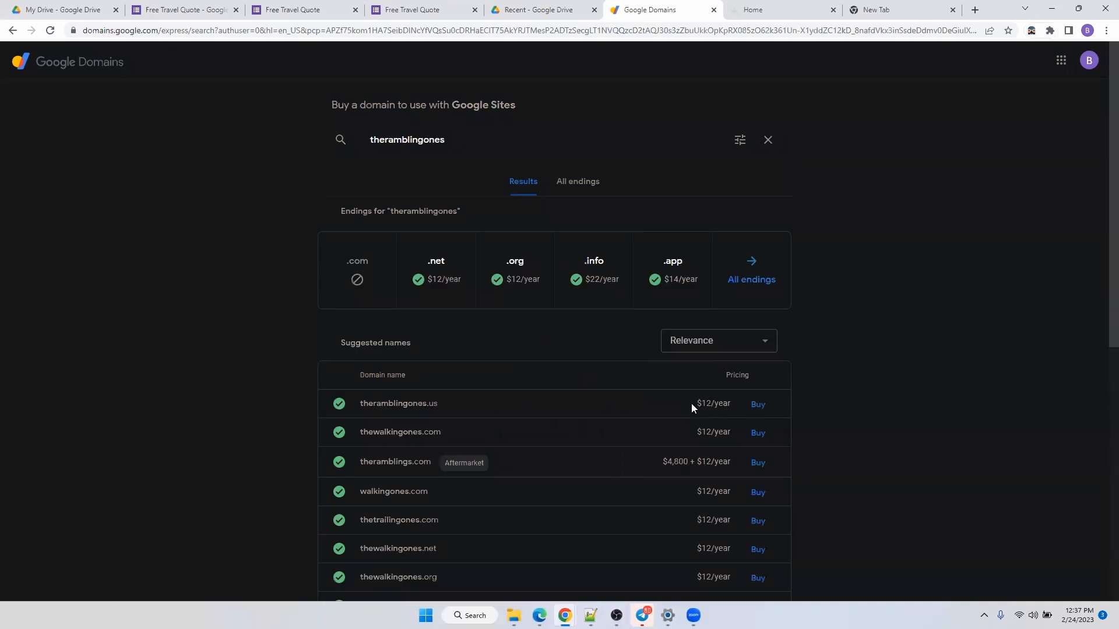
left_click(371, 287)
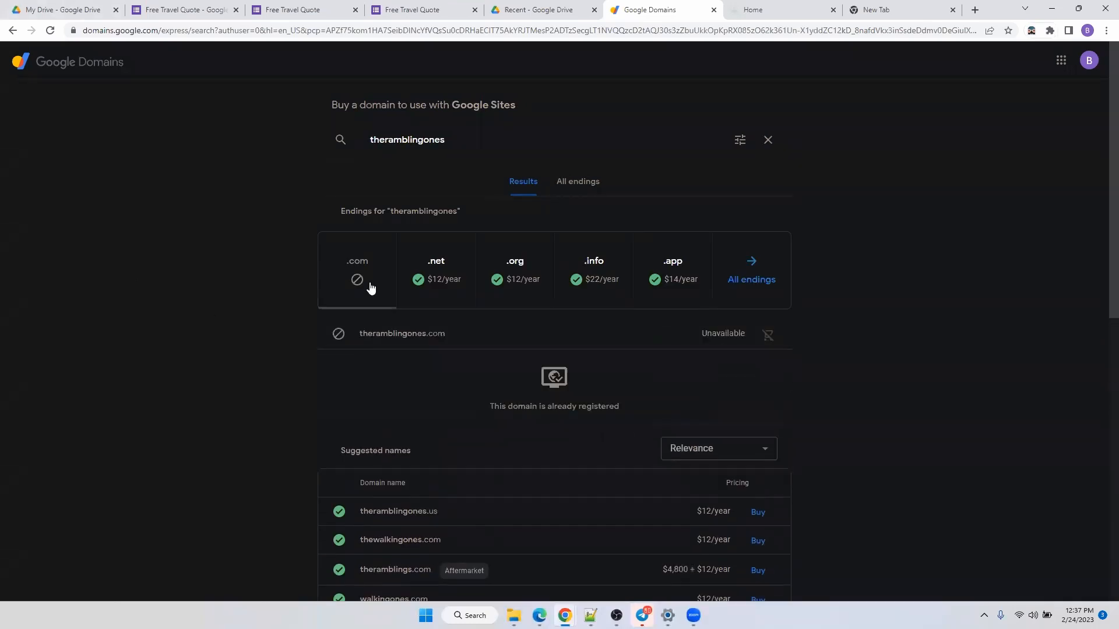
left_click(438, 269)
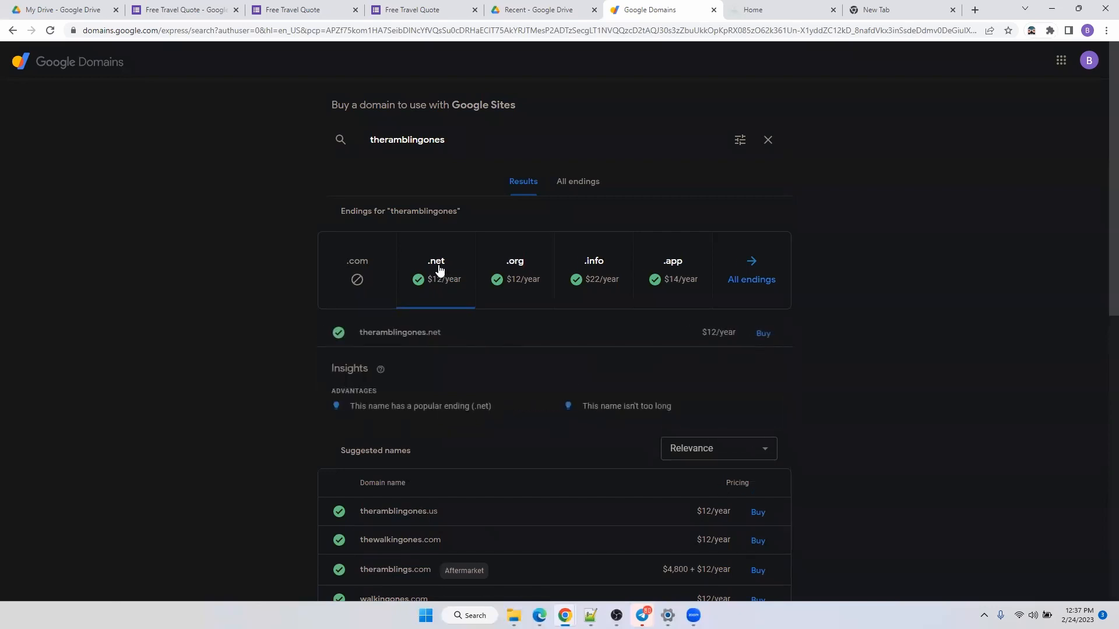
left_click(764, 335)
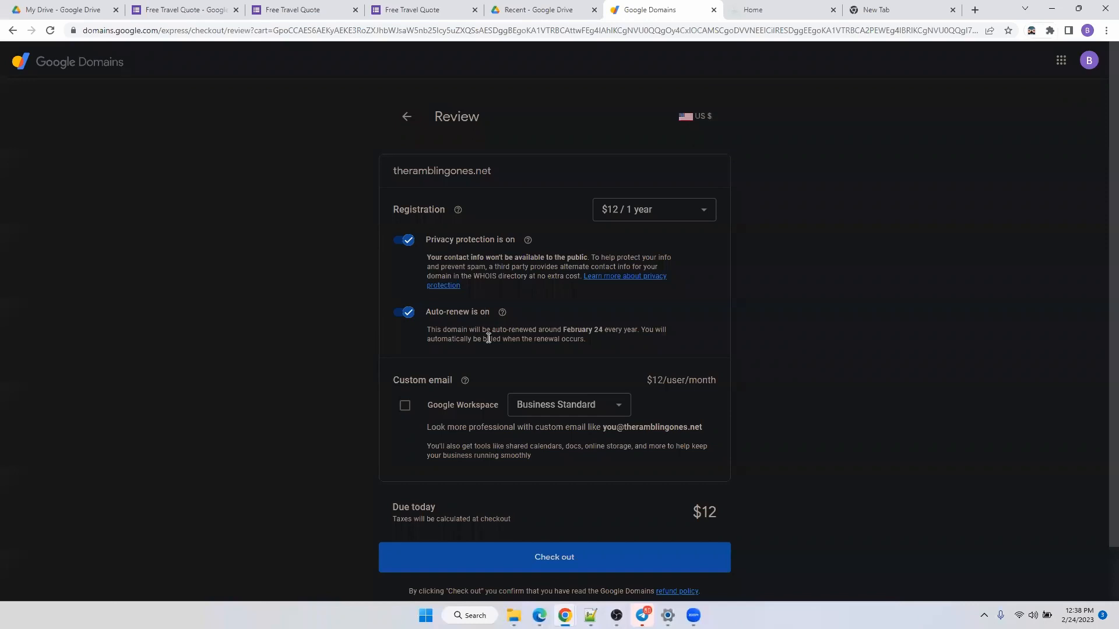
left_click(653, 209)
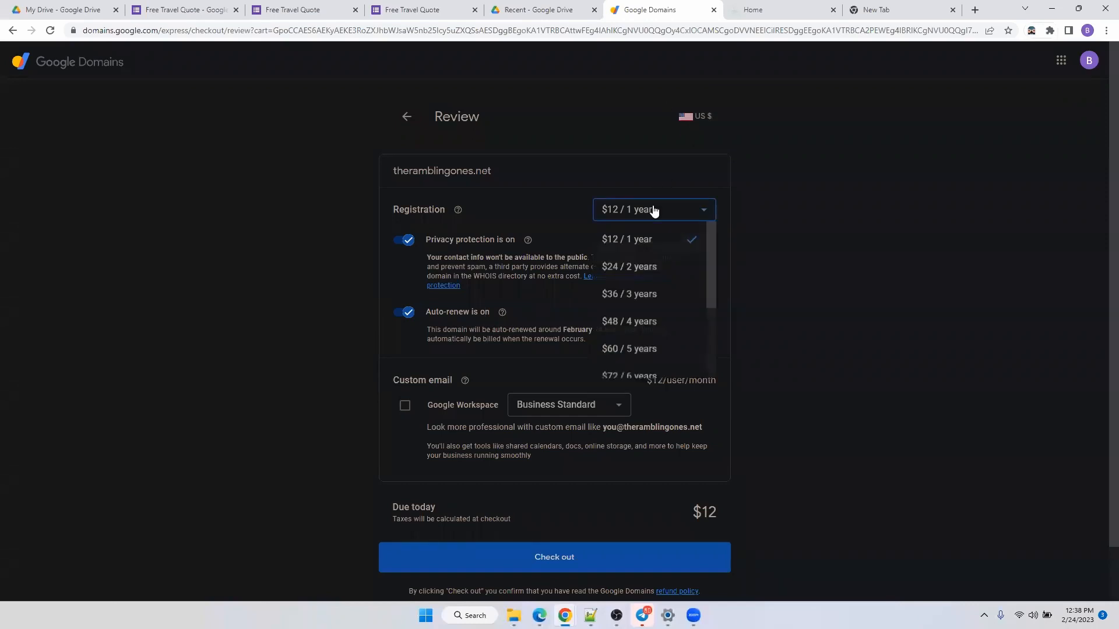
scroll(653, 256, "down", 3)
scroll(654, 274, "down", 2)
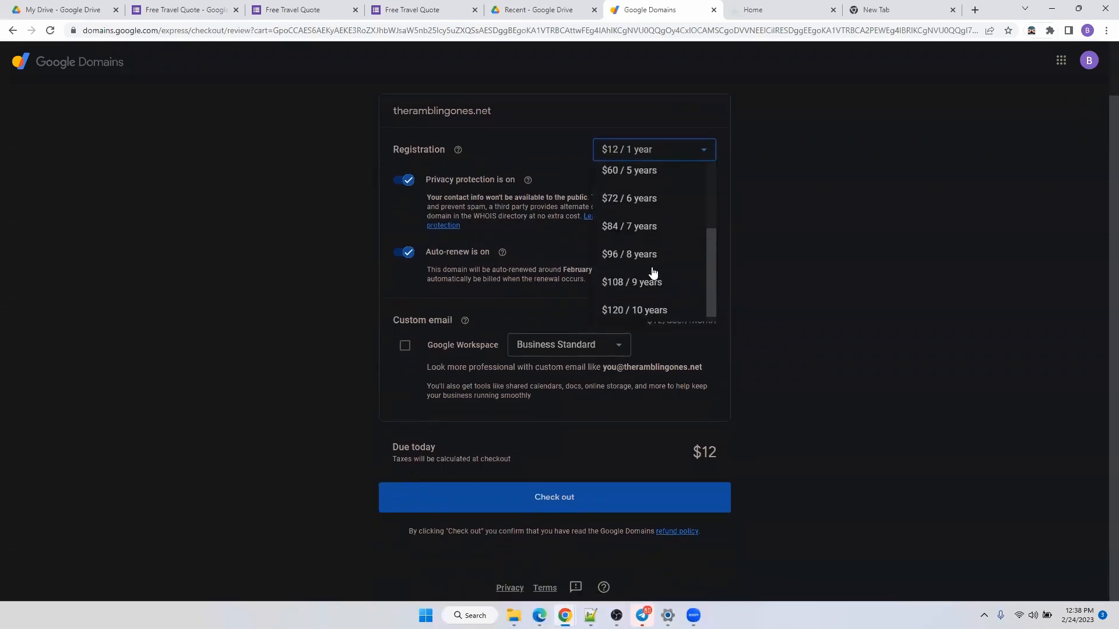
scroll(659, 288, "up", 3)
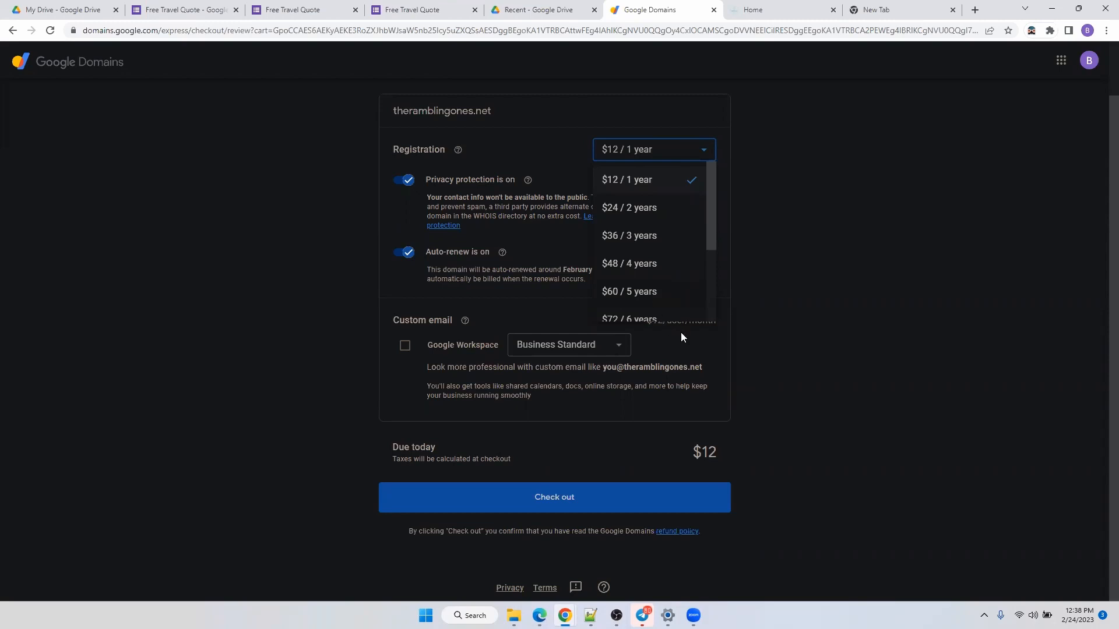
left_click(703, 359)
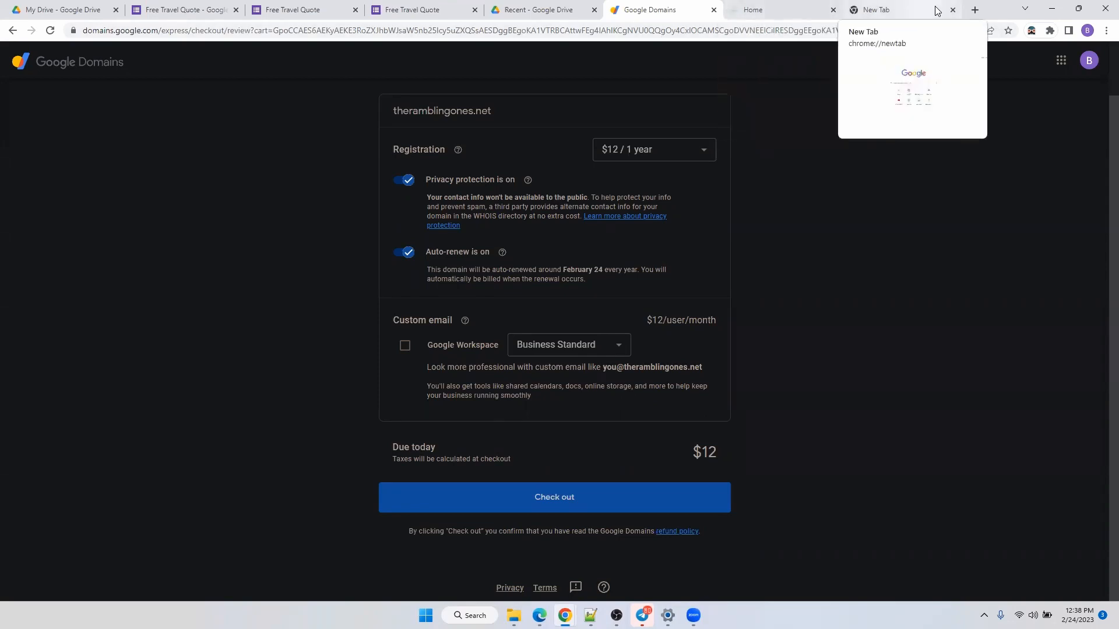
Search Google for 'whois' in a new tab.
left_click(975, 10)
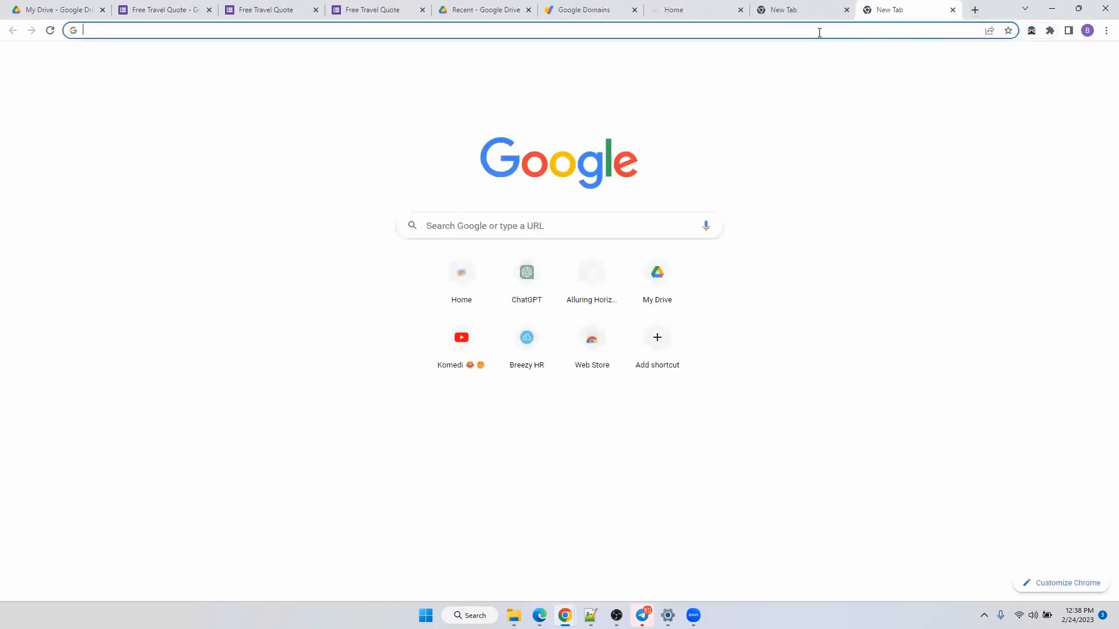
type("whi")
key("BackSpace")
type("ois")
key("Return")
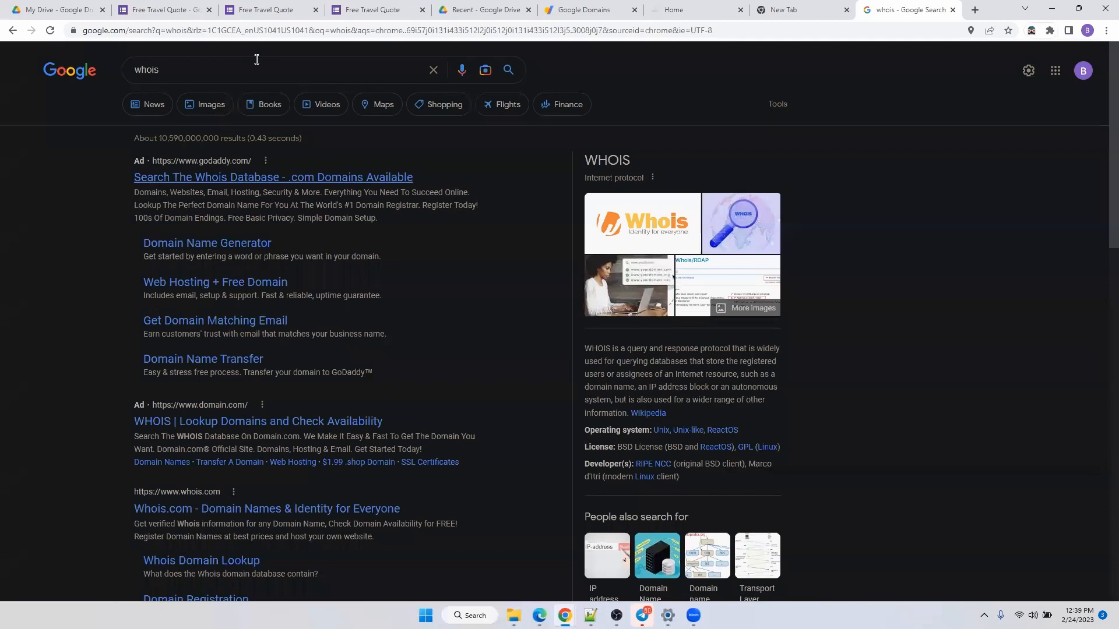
Go to whois.com by entering it in the address bar.
left_click(232, 30)
type("whoo")
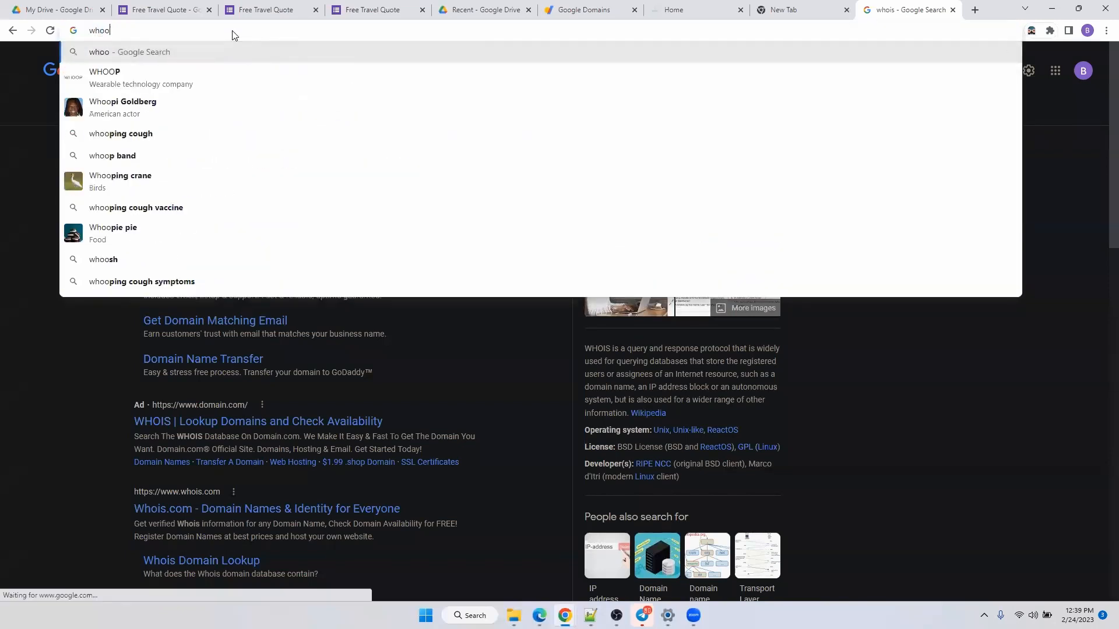
key("BackSpace")
type("is")
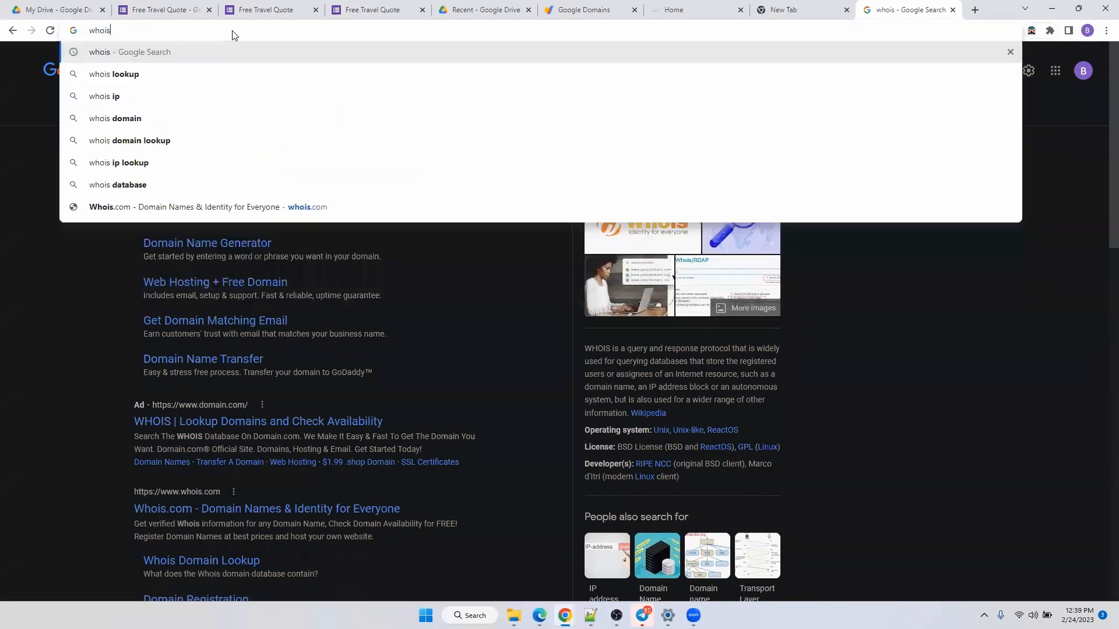
type(".com")
key("Return")
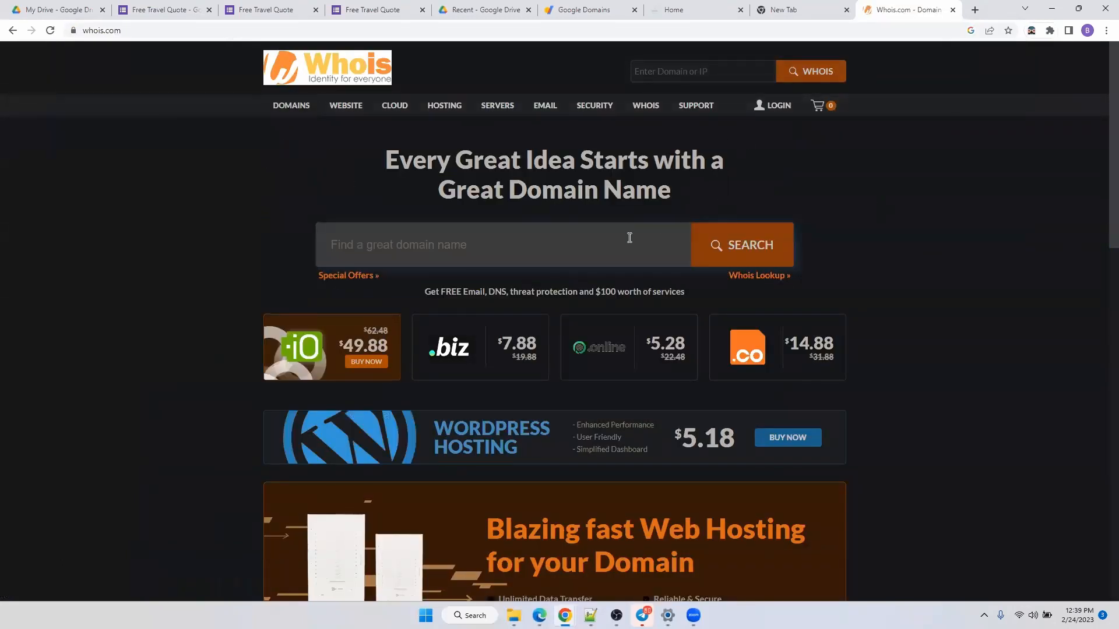
Look up theramblingones.com on Whois.com, confirming Google LLC registration until 2023-07-10, then return to the .net checkout.
type("theramb")
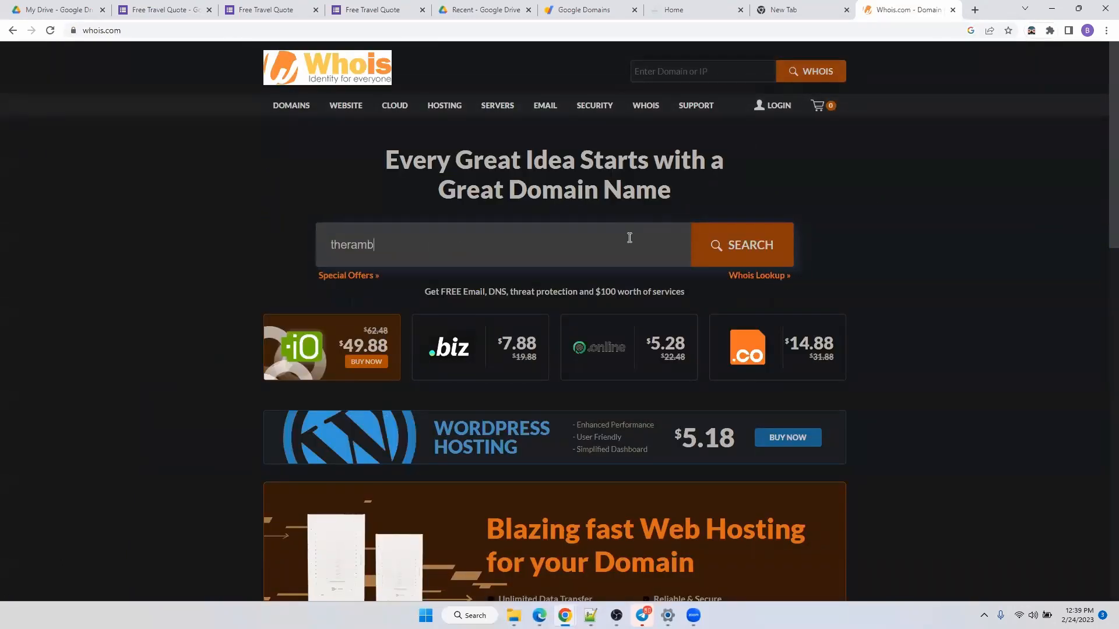
type("lingones.com")
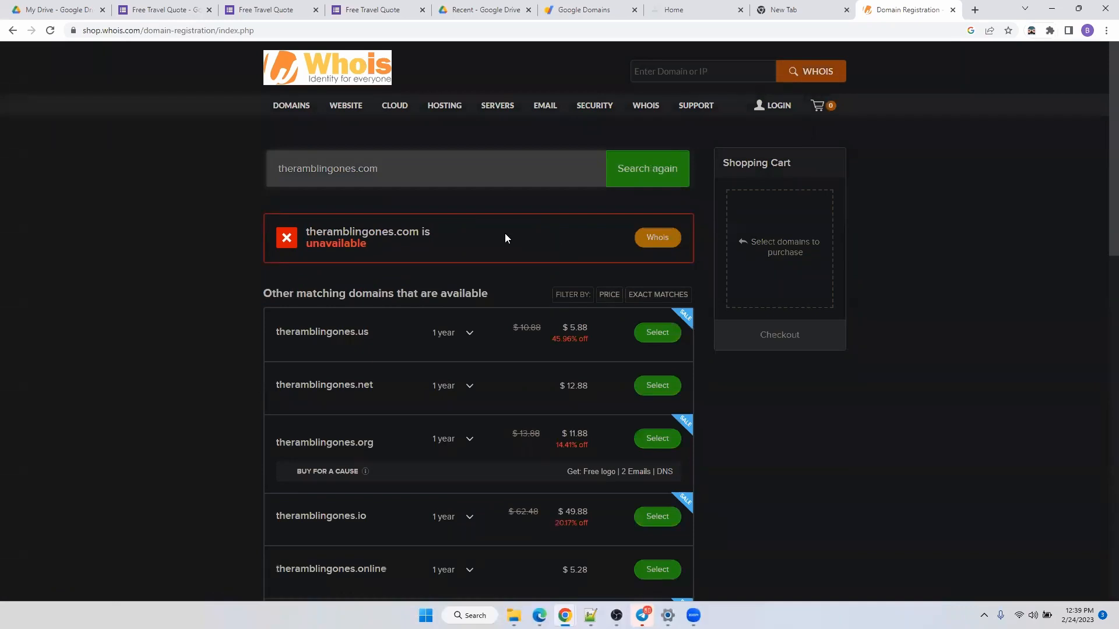
left_click(677, 237)
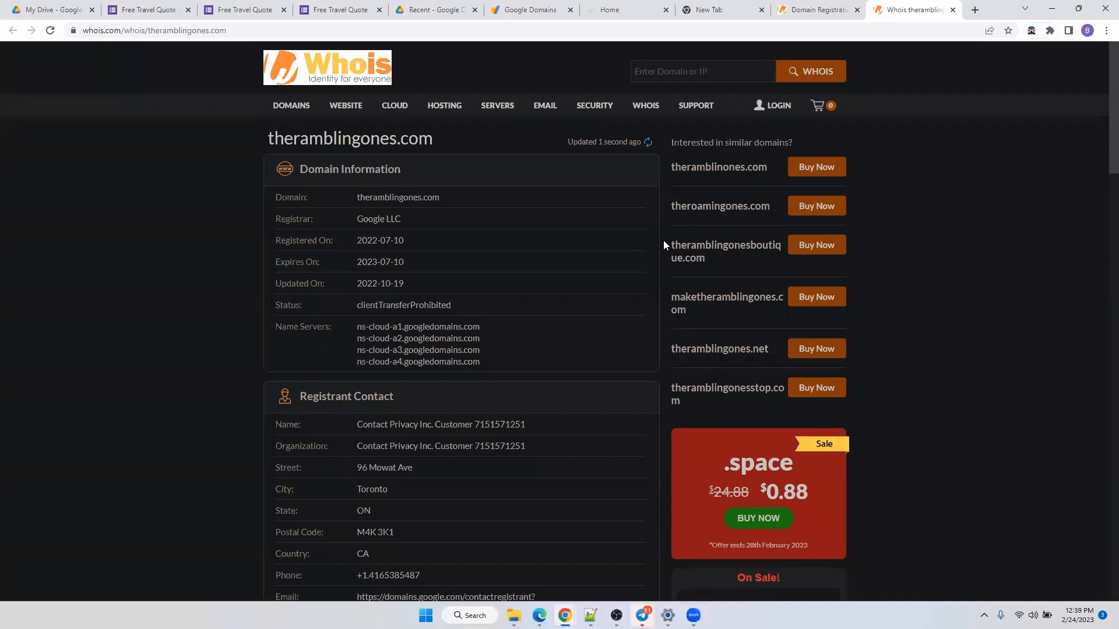
left_click(528, 10)
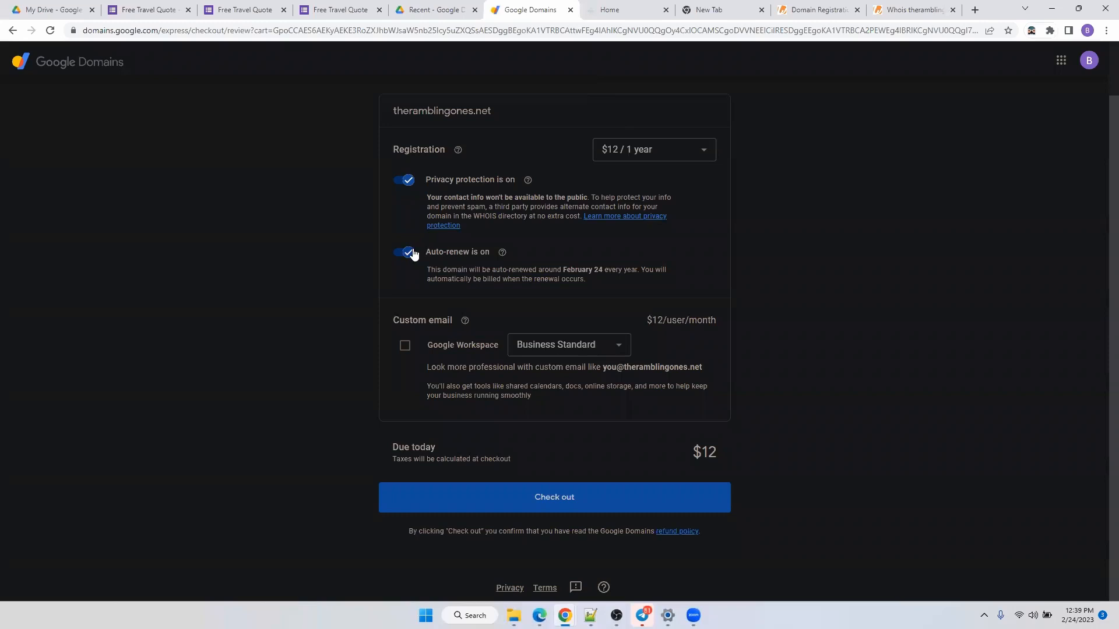
Review the theramblingones.net checkout without buying, then open the theramblingones.com domain overview in Google Domains.
left_click(646, 507)
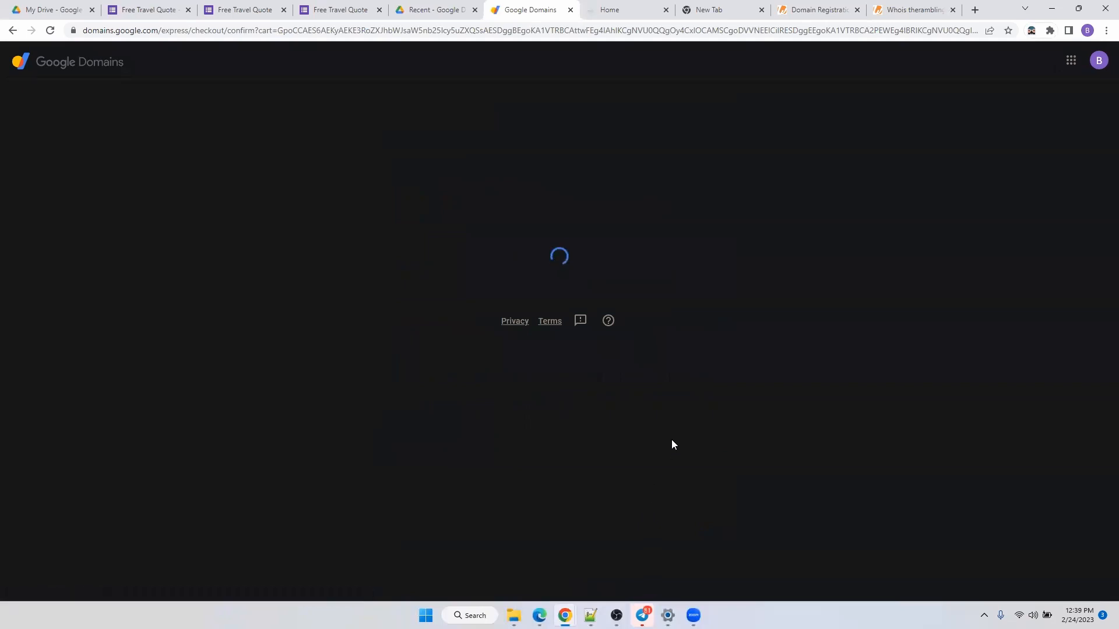
scroll(530, 230, "down", 3)
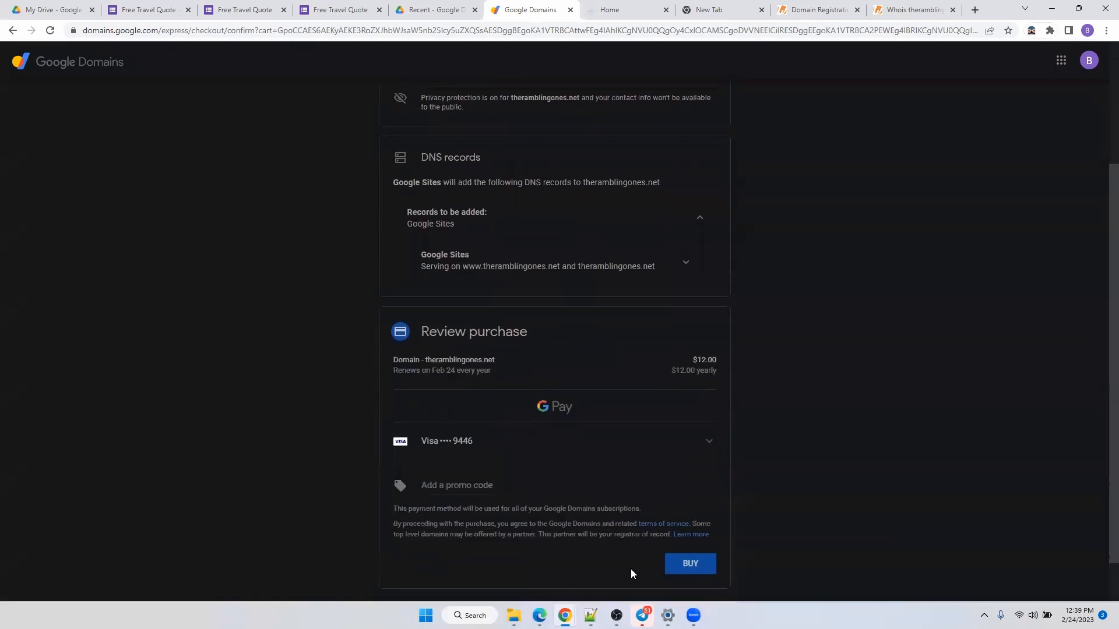
scroll(632, 574, "down", 2)
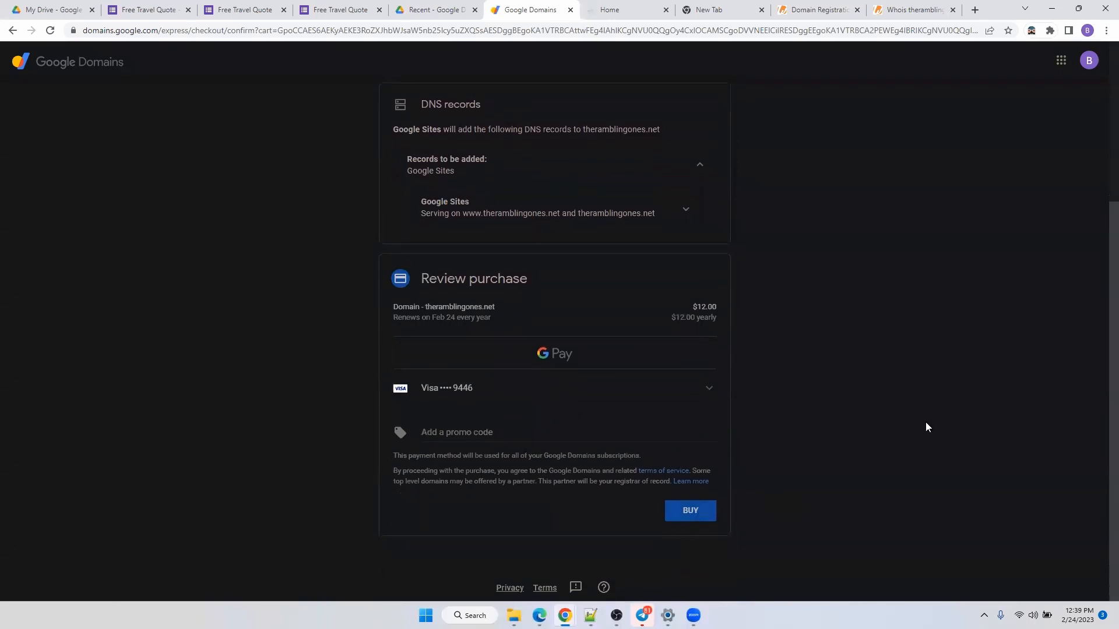
scroll(926, 427, "up", 4)
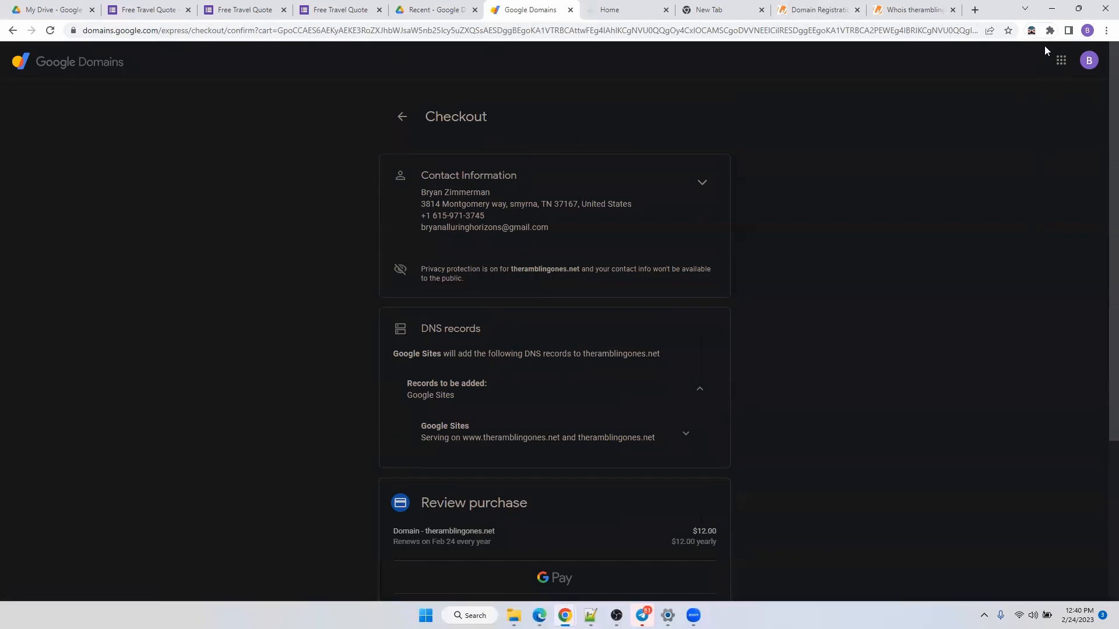
left_click(77, 66)
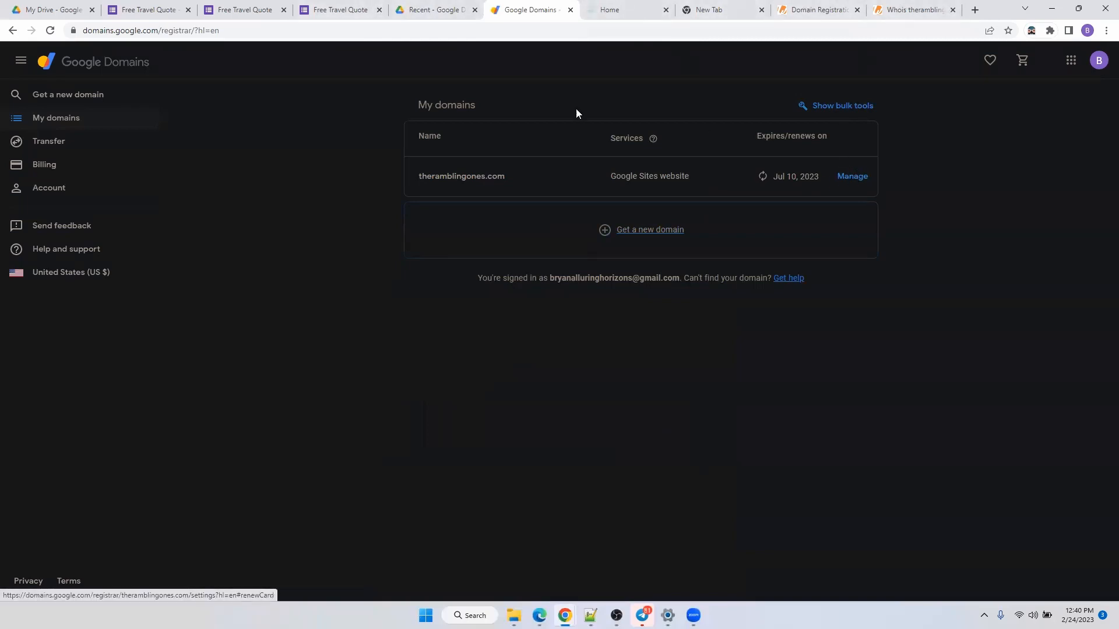
left_click(473, 175)
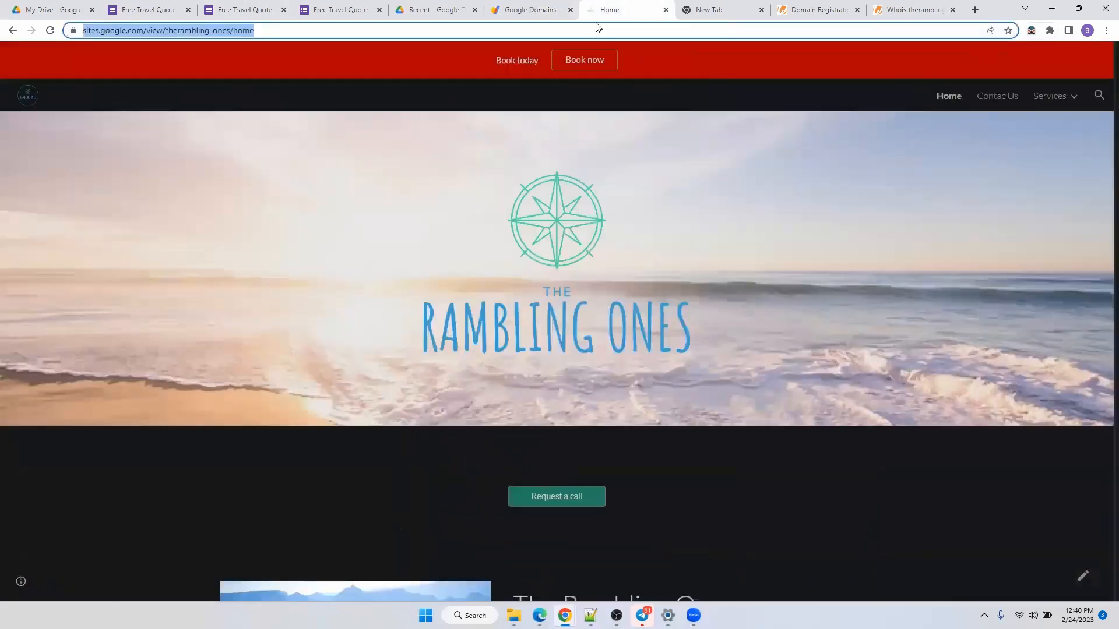
Load theramblingones.com in the browser and scroll through the live Rambling Ones home page.
left_click(612, 10)
key("BackSpace")
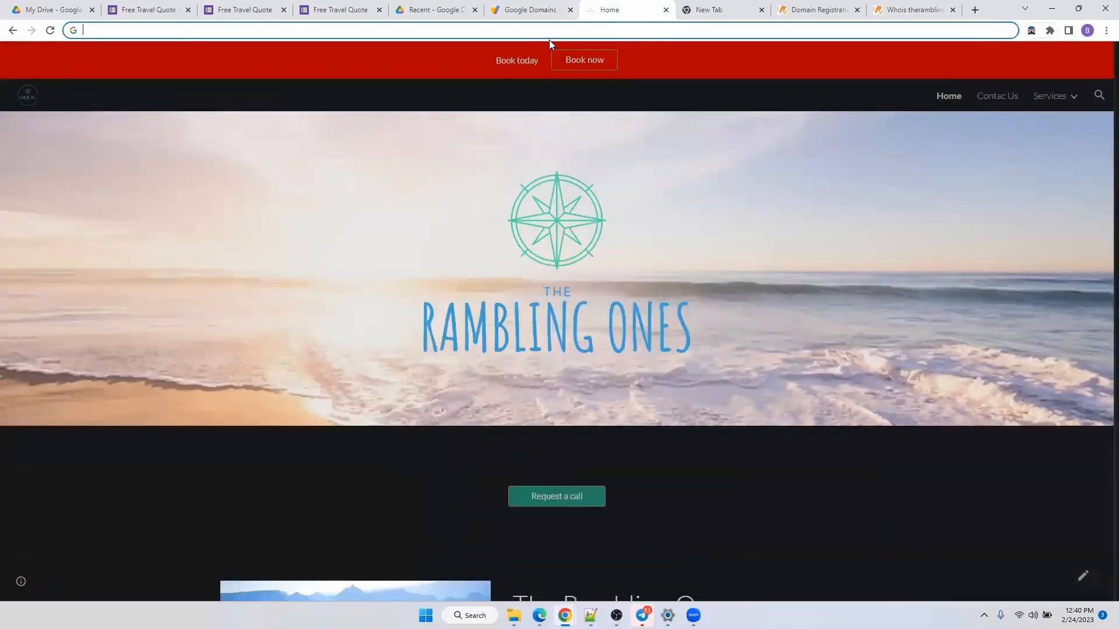
type("thera")
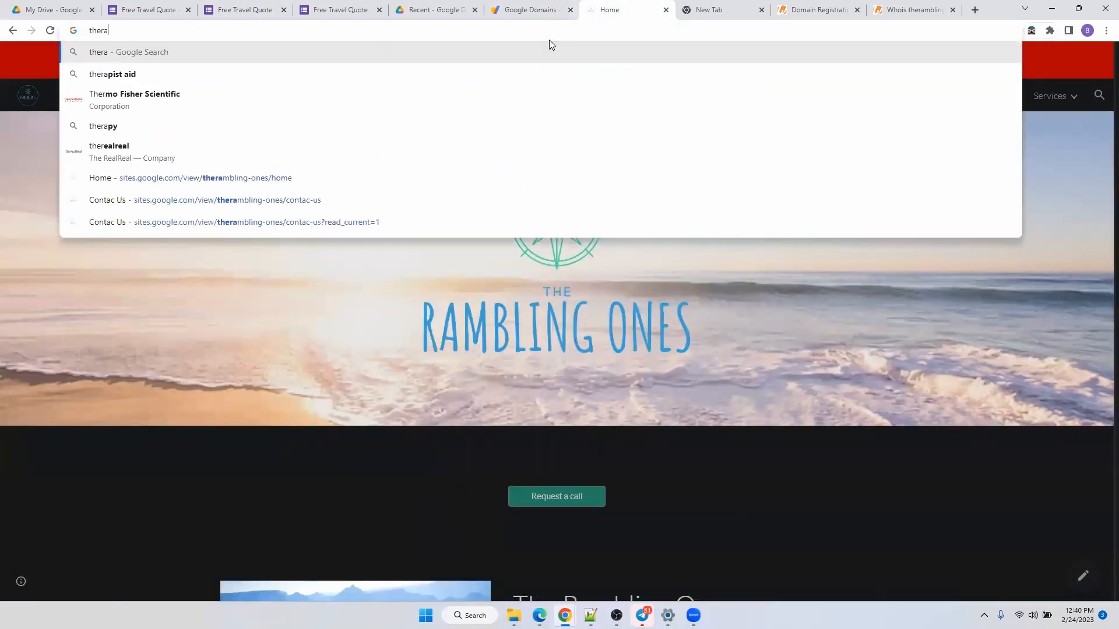
type("mblingone")
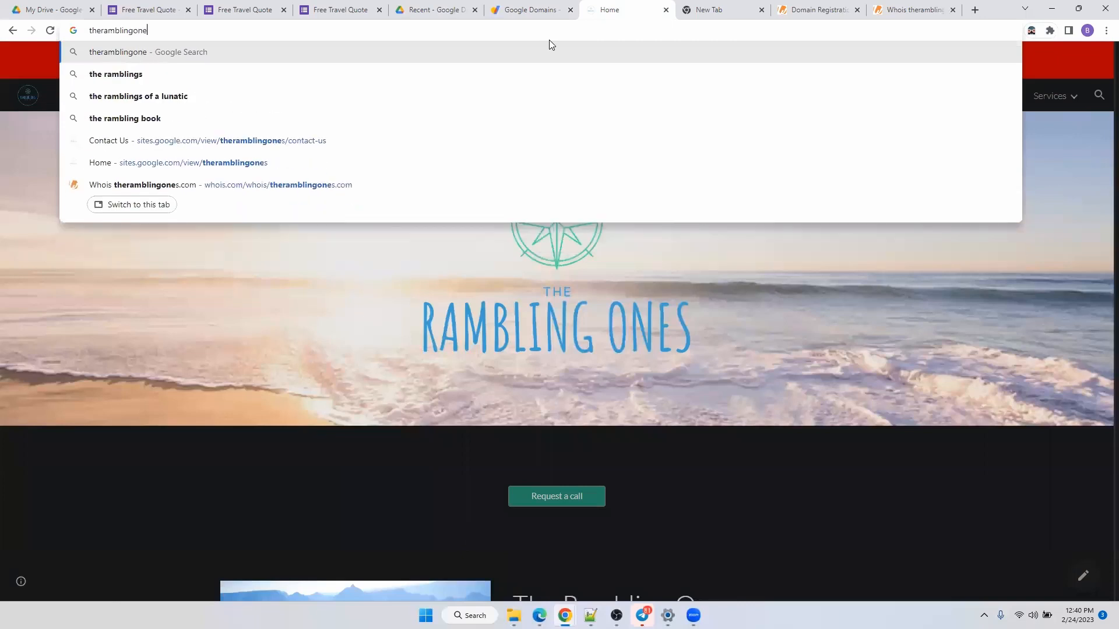
type("s.com")
key("Return")
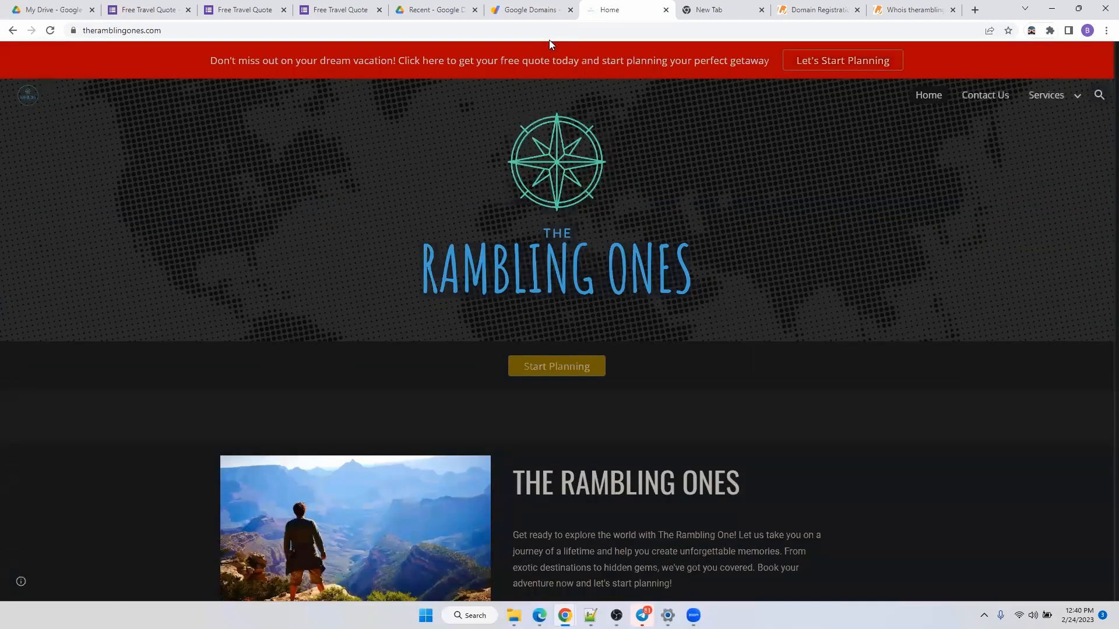
scroll(726, 133, "down", 8)
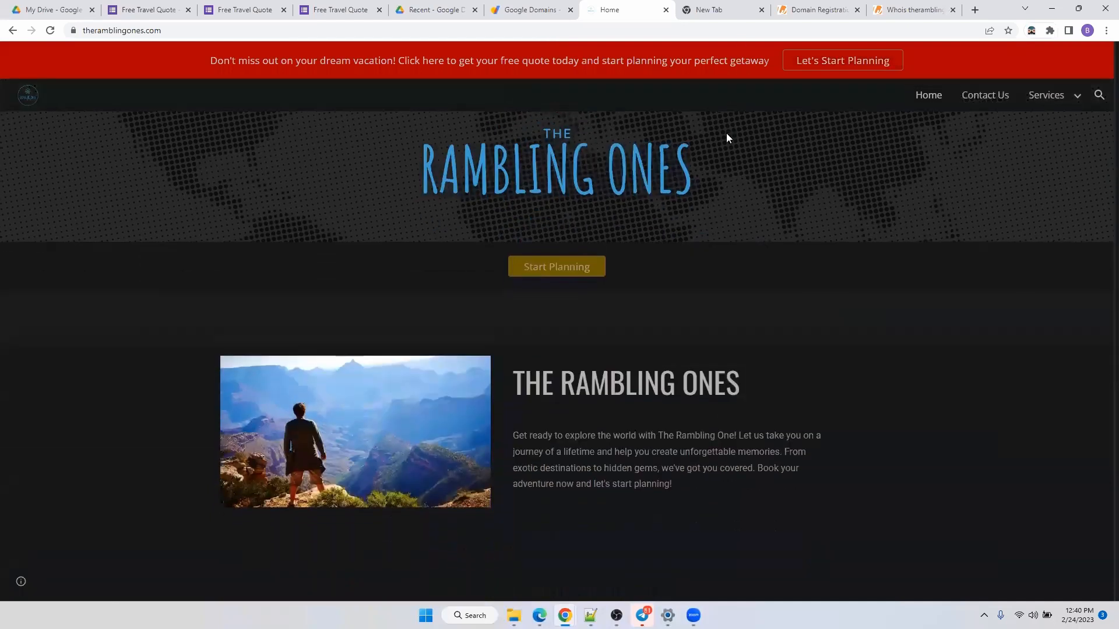
scroll(722, 438, "up", 7)
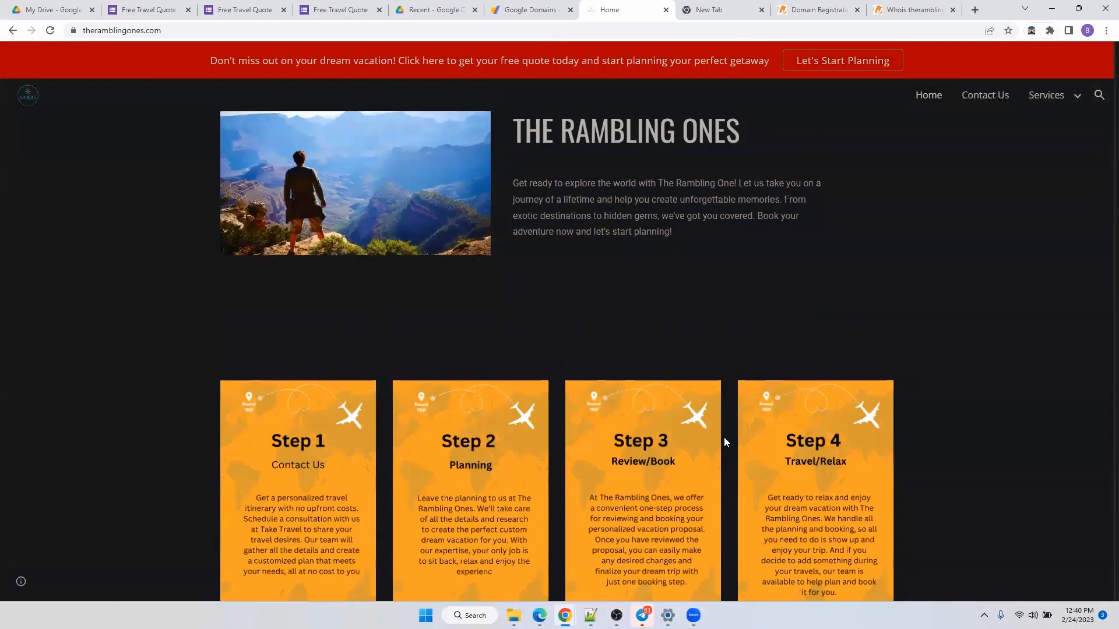
scroll(835, 361, "up", 2)
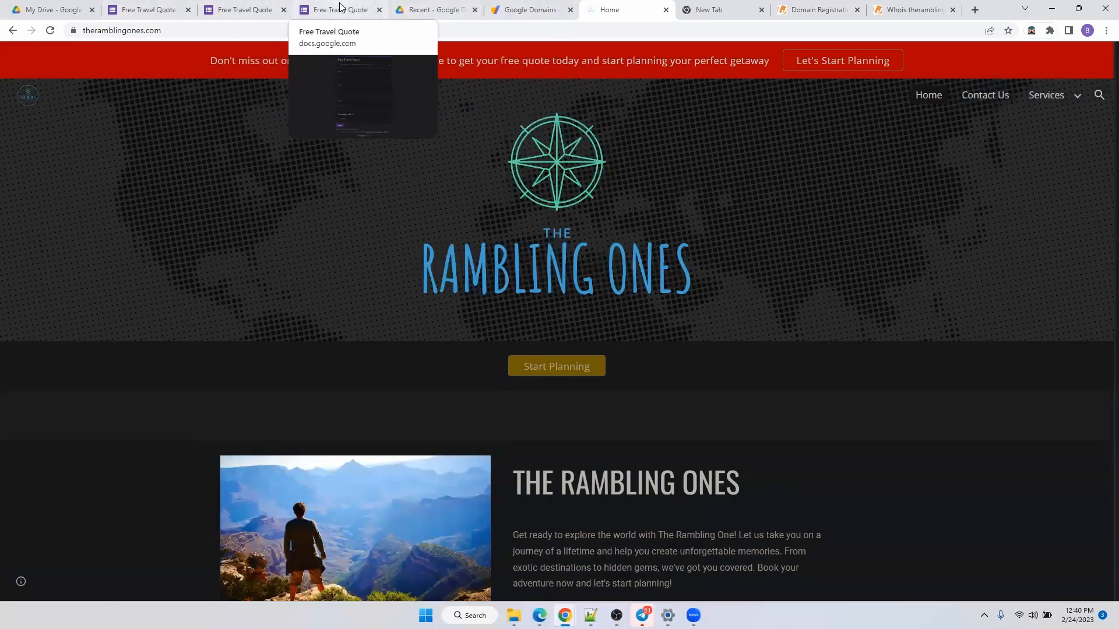
Open the beach-banner The Rambling Ones site from recent Google Drive files for editing.
left_click(141, 10)
left_click(411, 8)
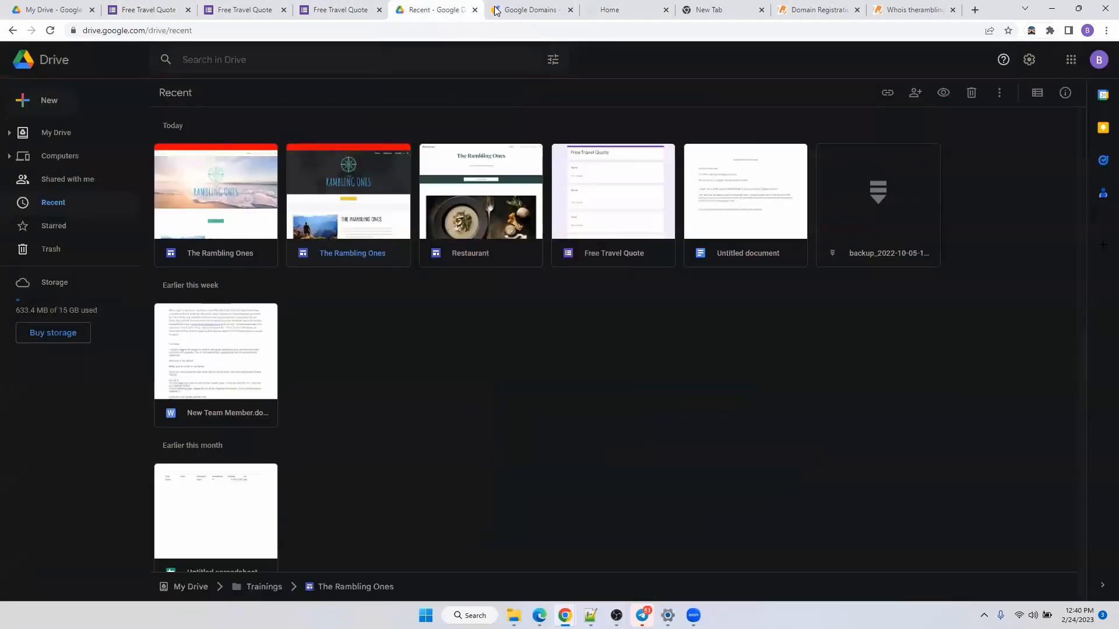
left_click(205, 252)
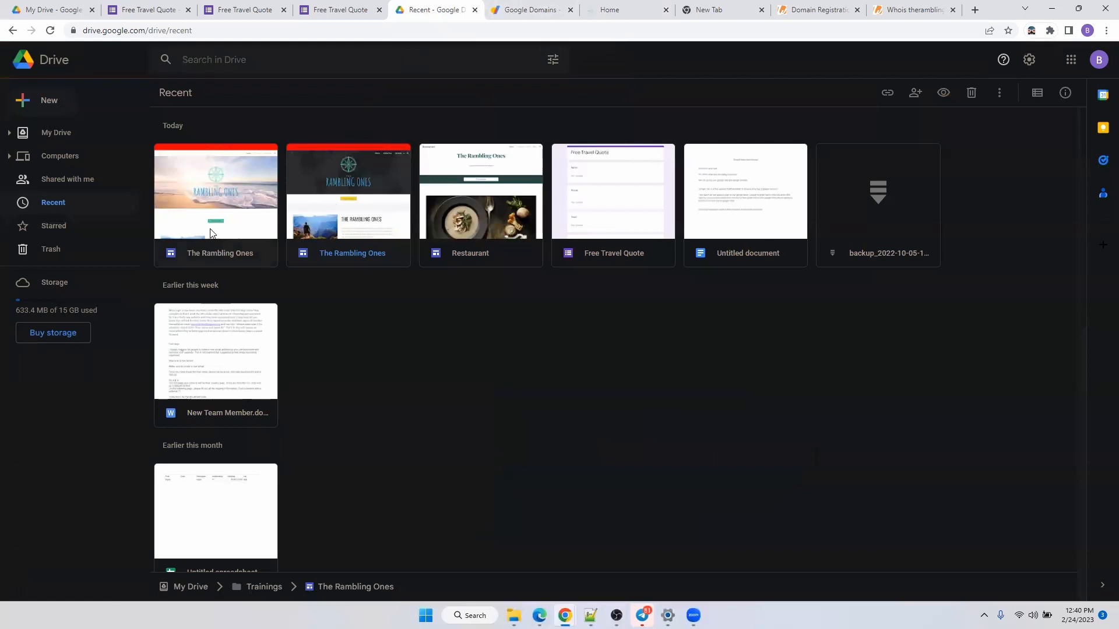
double_click(202, 257)
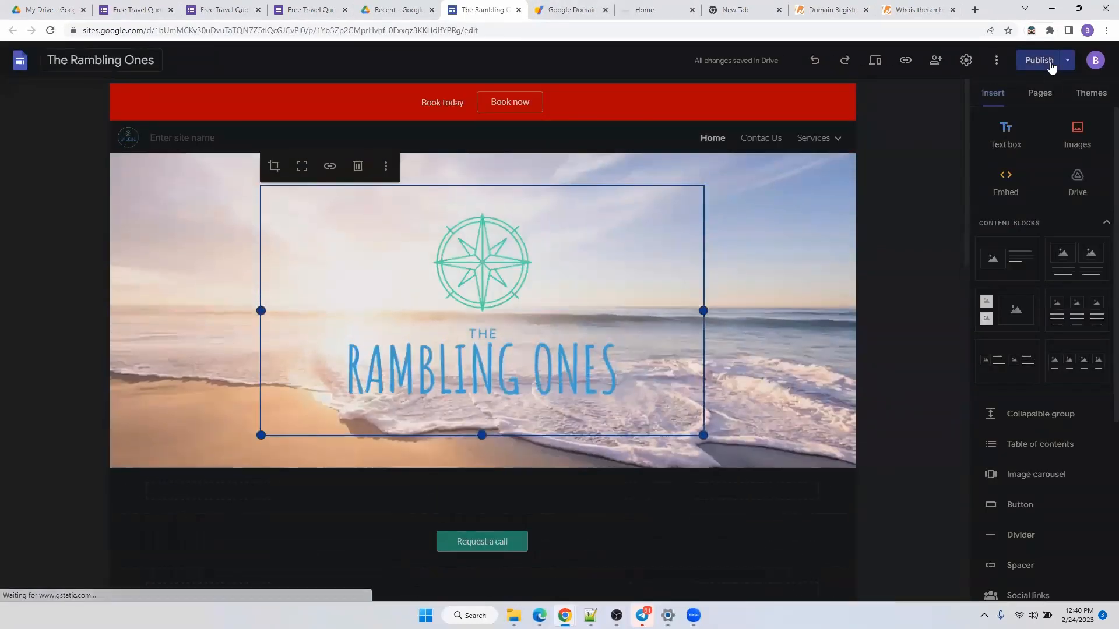
left_click(1066, 61)
left_click(944, 84)
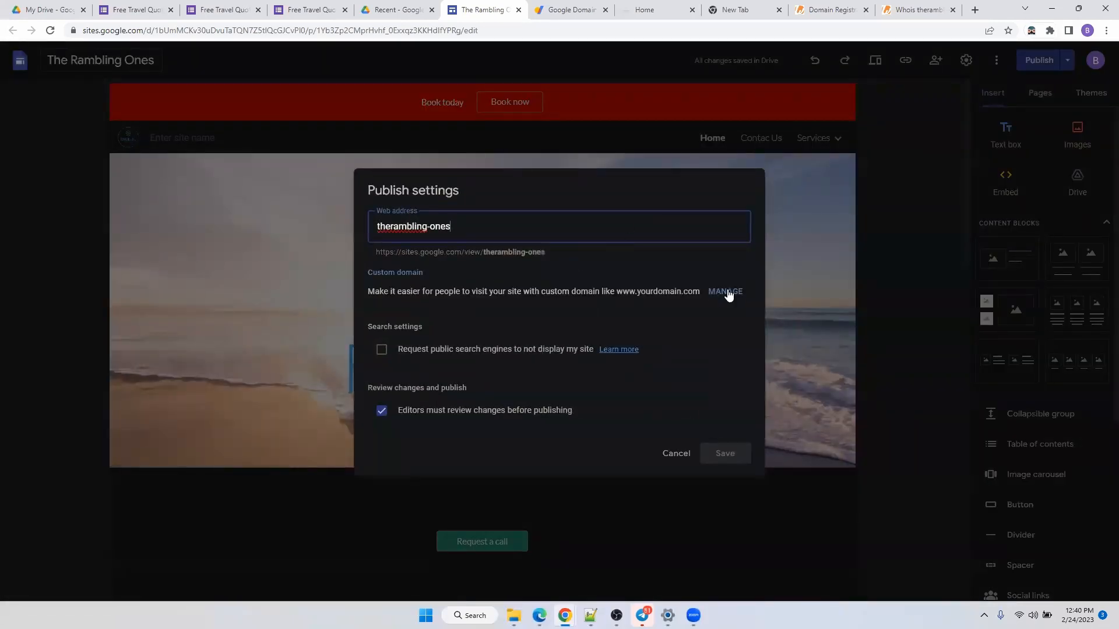
left_click(727, 292)
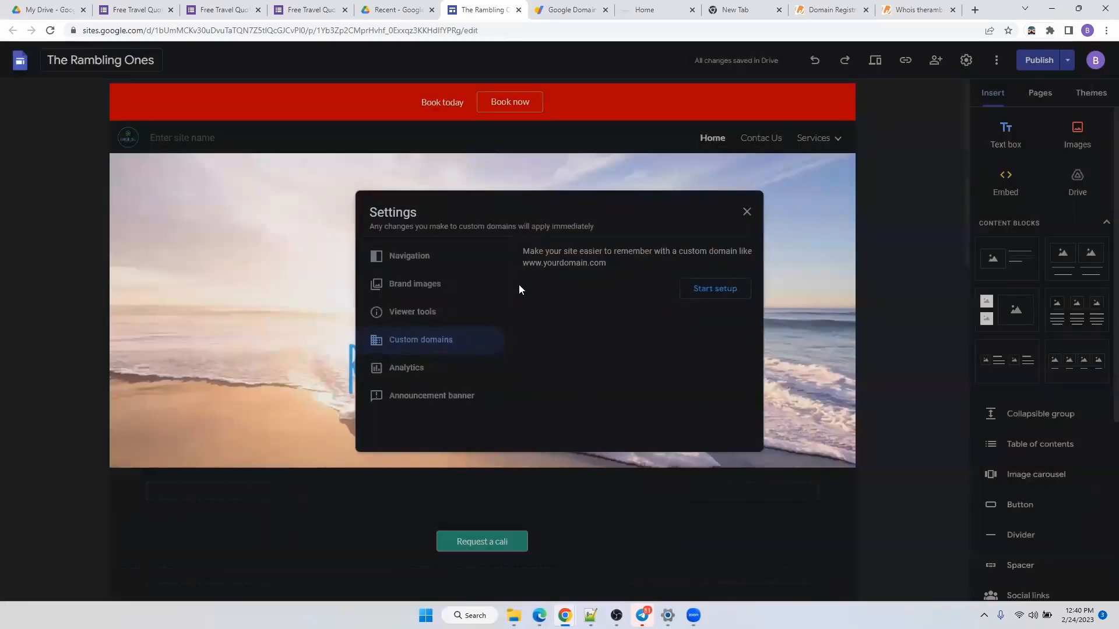
left_click(714, 291)
left_click(550, 268)
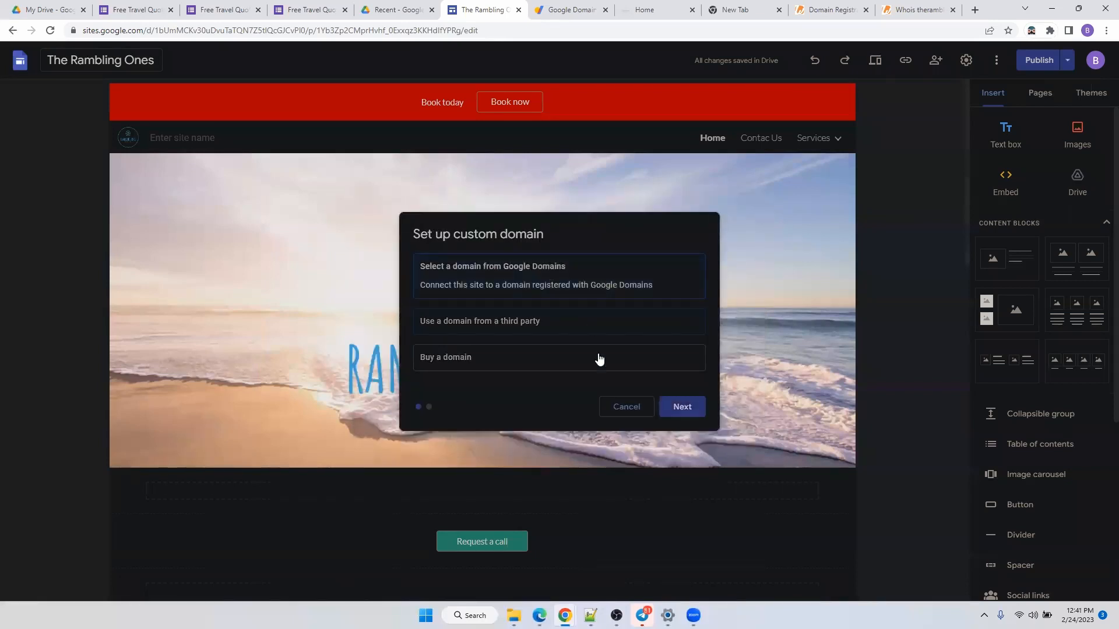
left_click(683, 407)
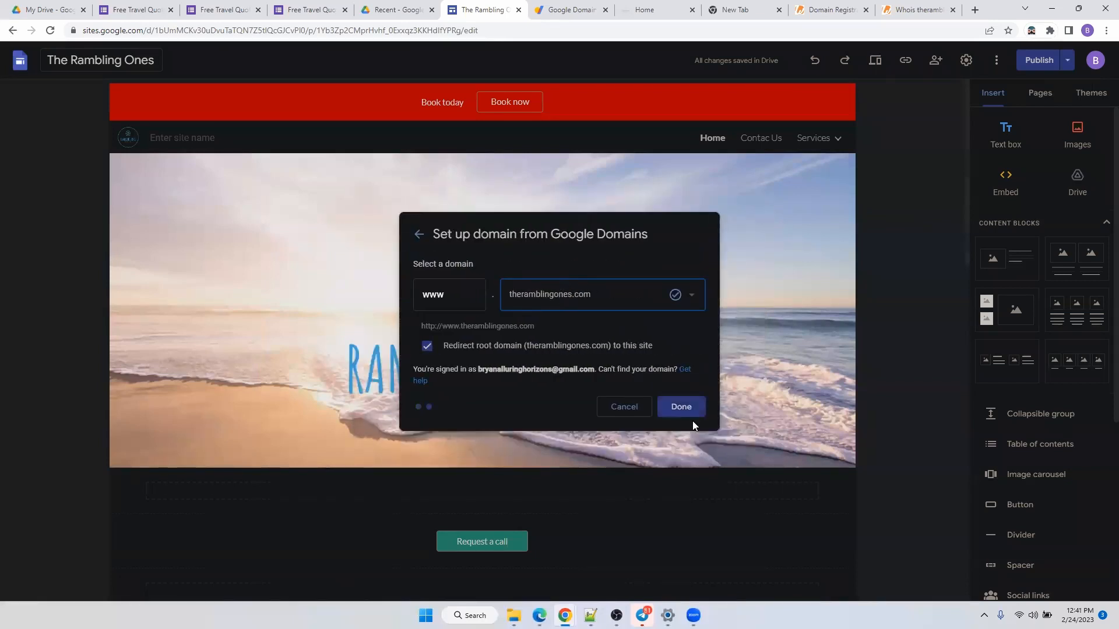
left_click(693, 411)
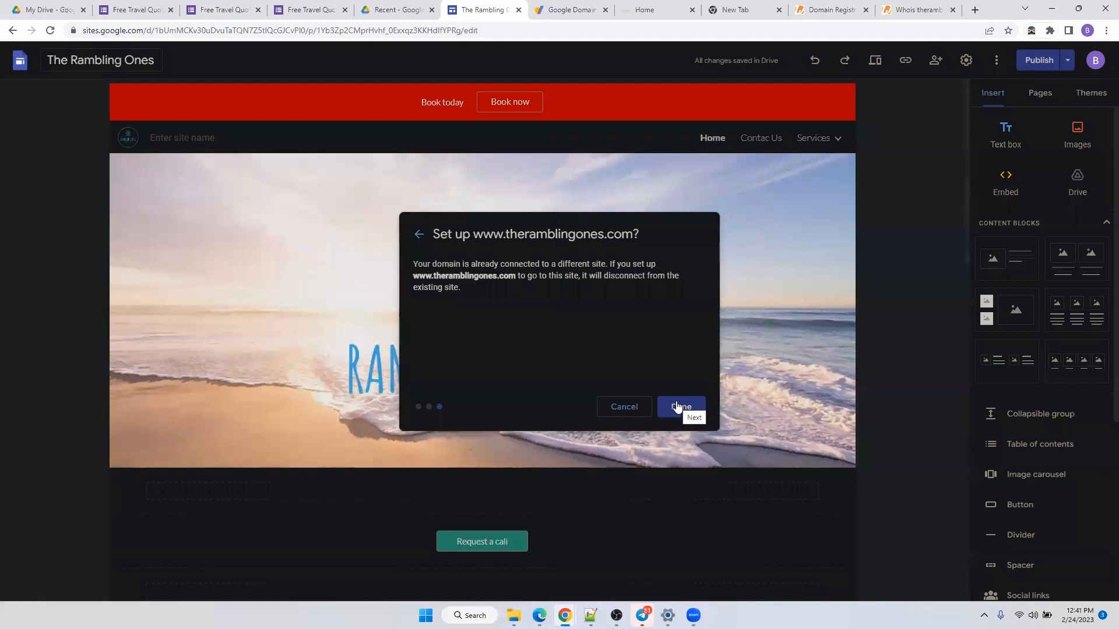
left_click(690, 408)
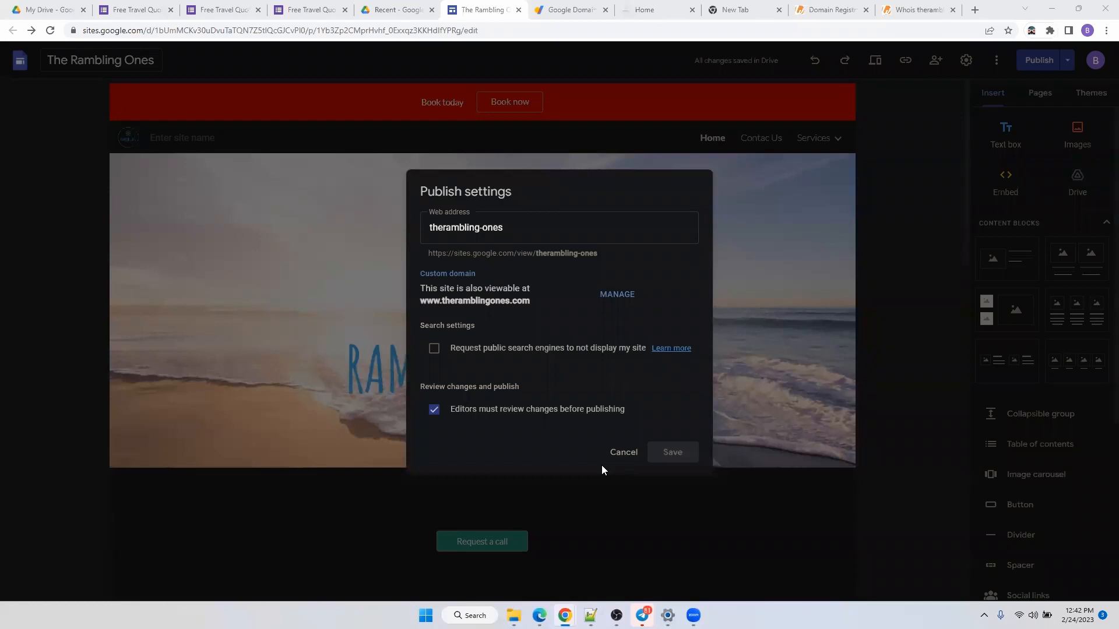
key("Escape")
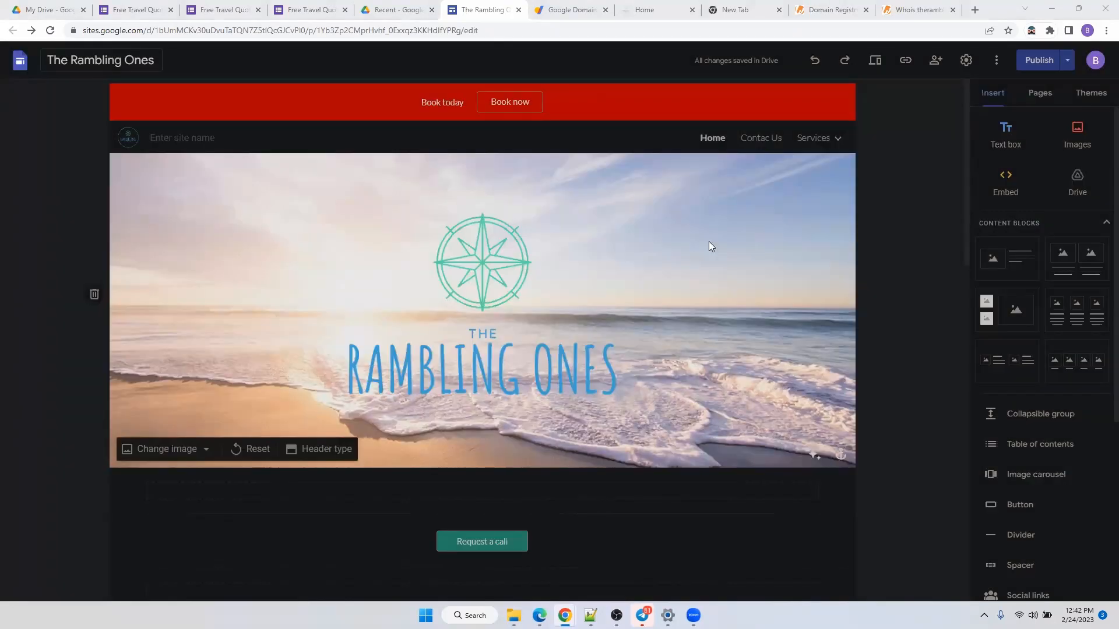